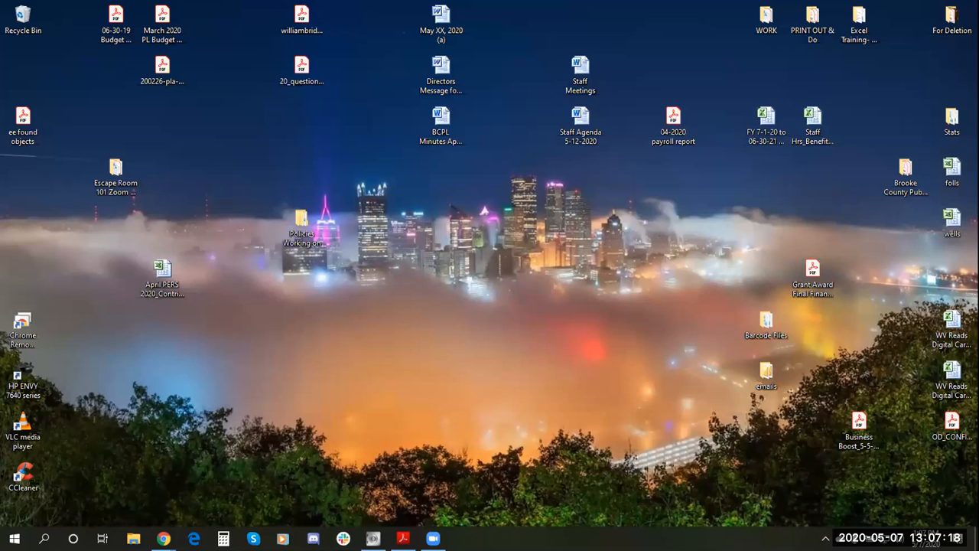
Step: Switch to Chrome, maximize its window and show the Contact Me! form
{"action": "left_click", "coordinate": [164, 539]}
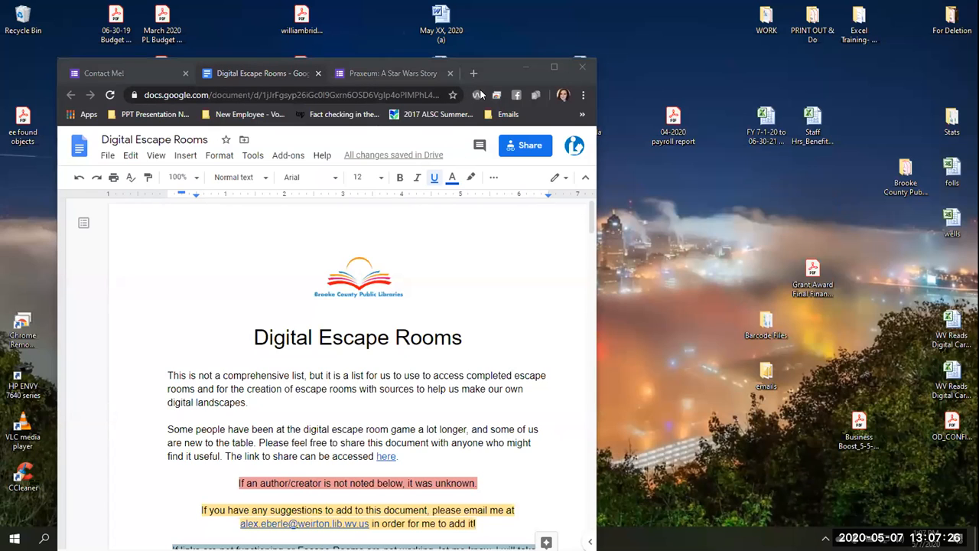
{"action": "left_click", "coordinate": [554, 68]}
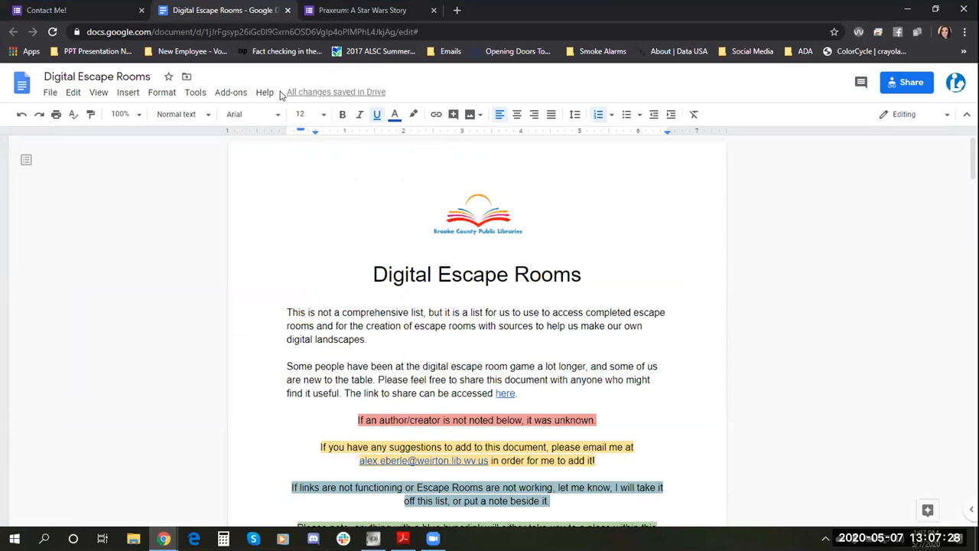
{"action": "left_click", "coordinate": [86, 10]}
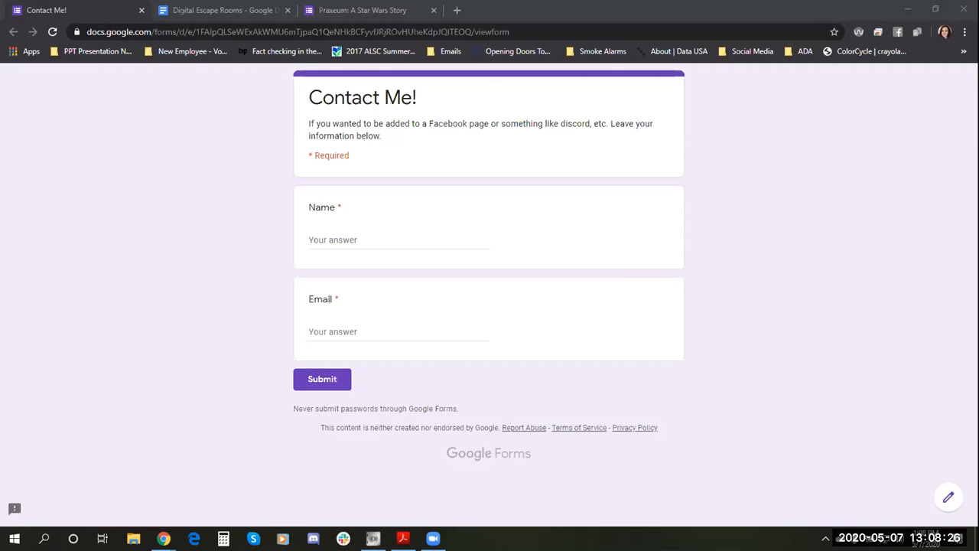
Step: Review the introduction, table of contents and numbered escape room list in the Digital Escape Rooms document
{"action": "left_click", "coordinate": [228, 33]}
{"action": "left_click", "coordinate": [205, 11]}
{"action": "scroll", "coordinate": [756, 246], "scroll_direction": "down", "scroll_amount": 1}
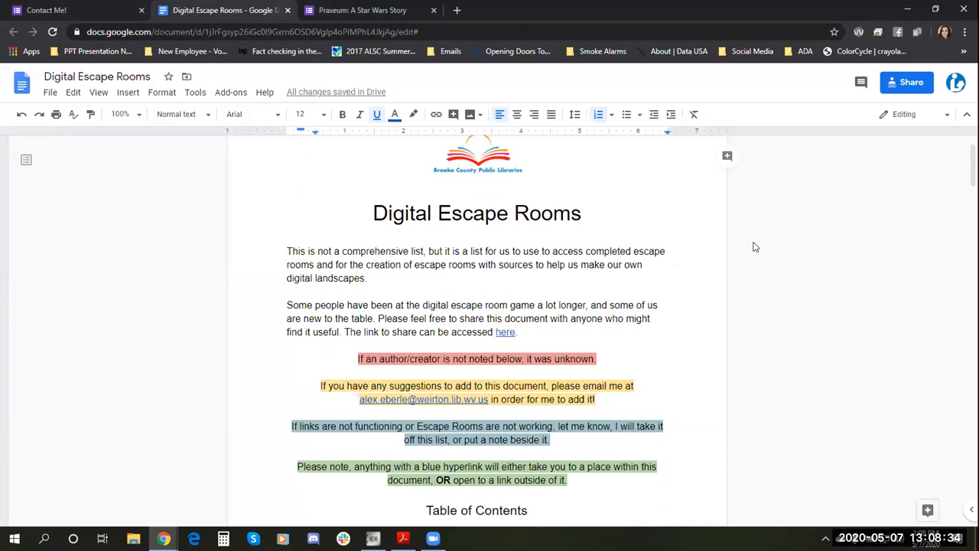
{"action": "scroll", "coordinate": [753, 246], "scroll_direction": "up", "scroll_amount": 1}
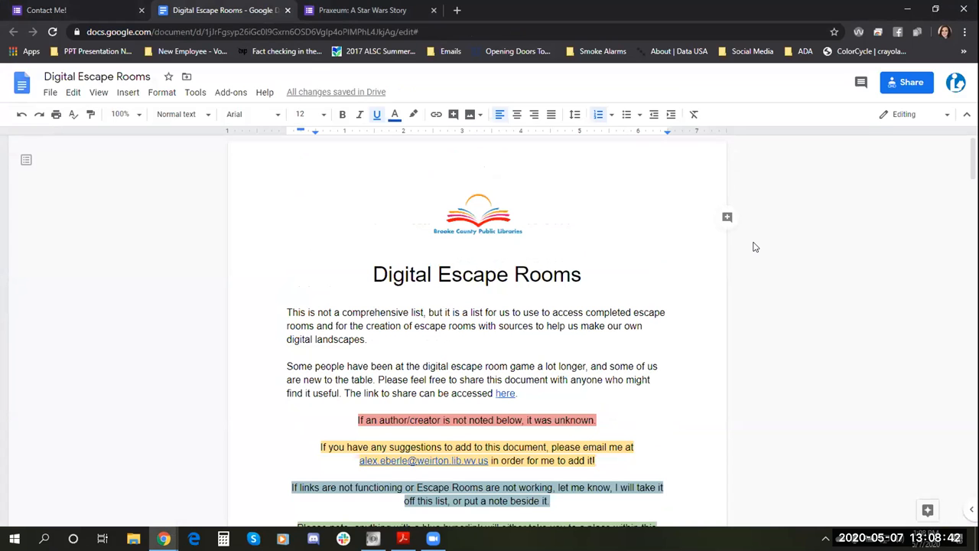
{"action": "scroll", "coordinate": [753, 247], "scroll_direction": "down", "scroll_amount": 3}
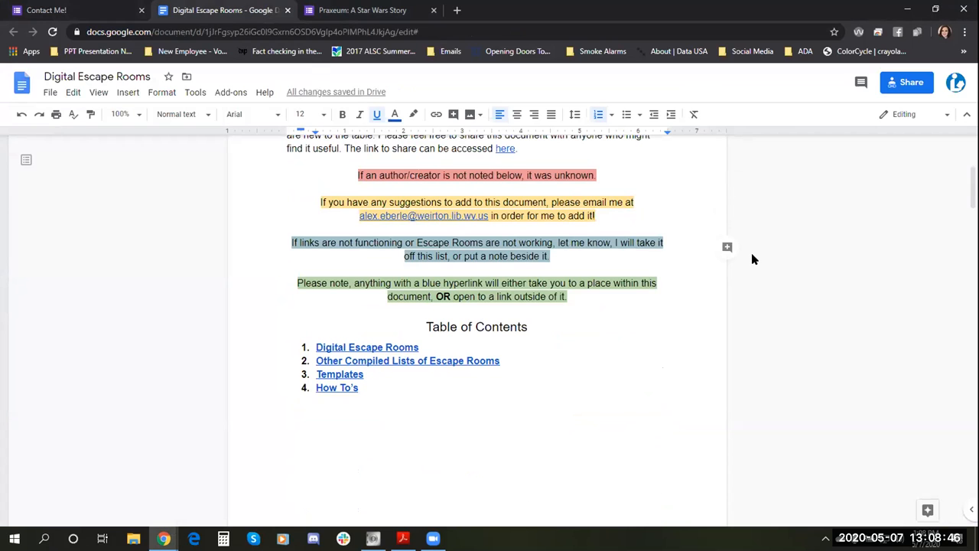
{"action": "scroll", "coordinate": [709, 270], "scroll_direction": "down", "scroll_amount": 6}
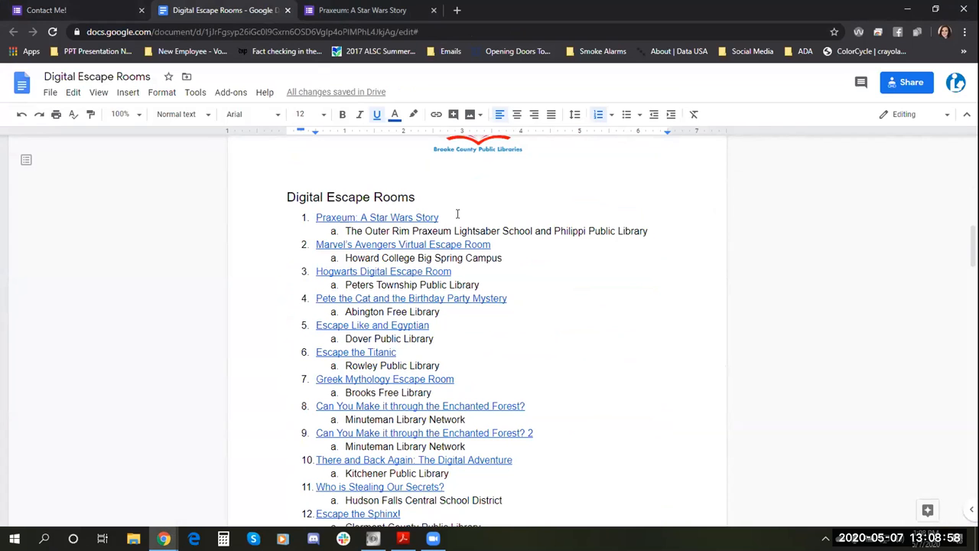
{"action": "scroll", "coordinate": [459, 213], "scroll_direction": "down", "scroll_amount": 2}
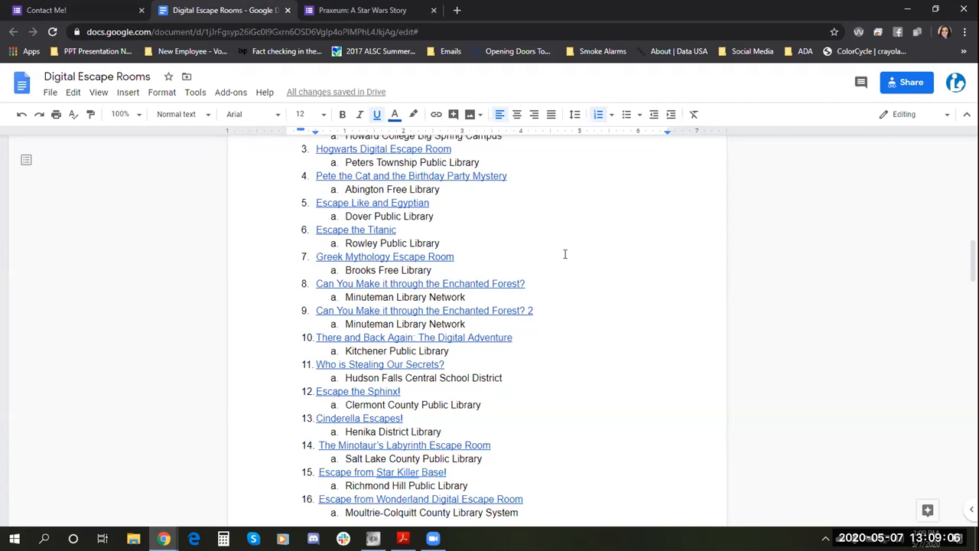
Step: Examine the Other Compiled Lists of Escape Rooms, Templates and How To's sections of the Digital Escape Rooms document
{"action": "scroll", "coordinate": [565, 254], "scroll_direction": "down", "scroll_amount": 15}
{"action": "scroll", "coordinate": [572, 264], "scroll_direction": "down", "scroll_amount": 10}
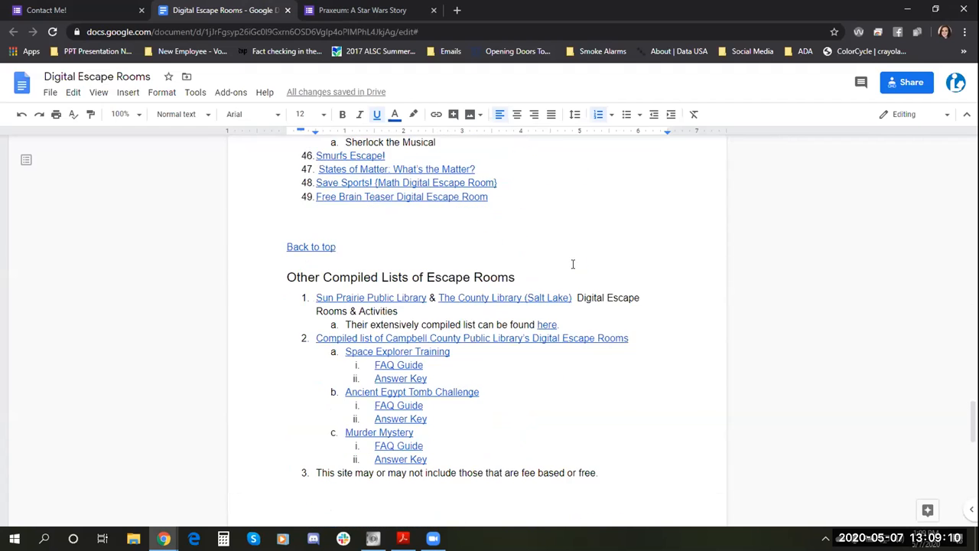
{"action": "scroll", "coordinate": [572, 264], "scroll_direction": "down", "scroll_amount": 2}
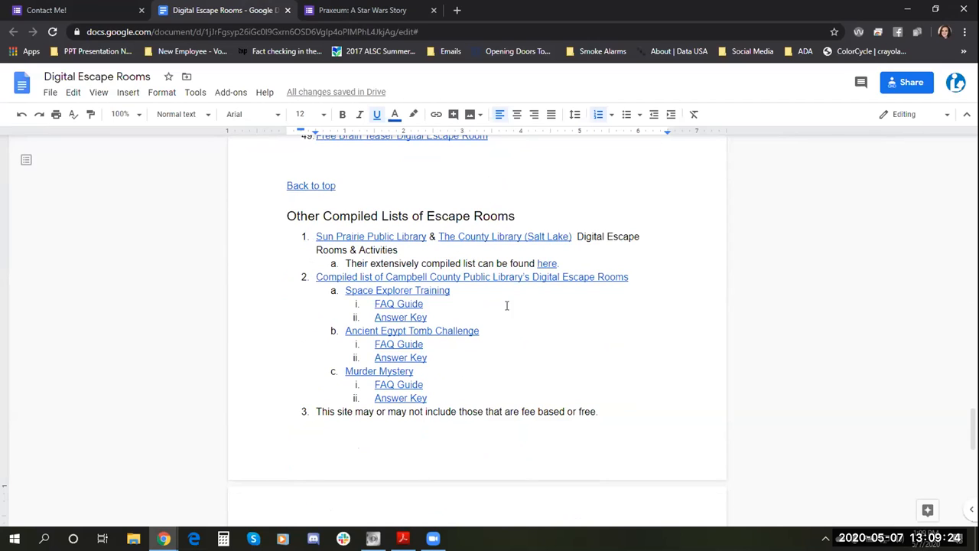
{"action": "left_click", "coordinate": [316, 276]}
{"action": "scroll", "coordinate": [443, 367], "scroll_direction": "down", "scroll_amount": 3}
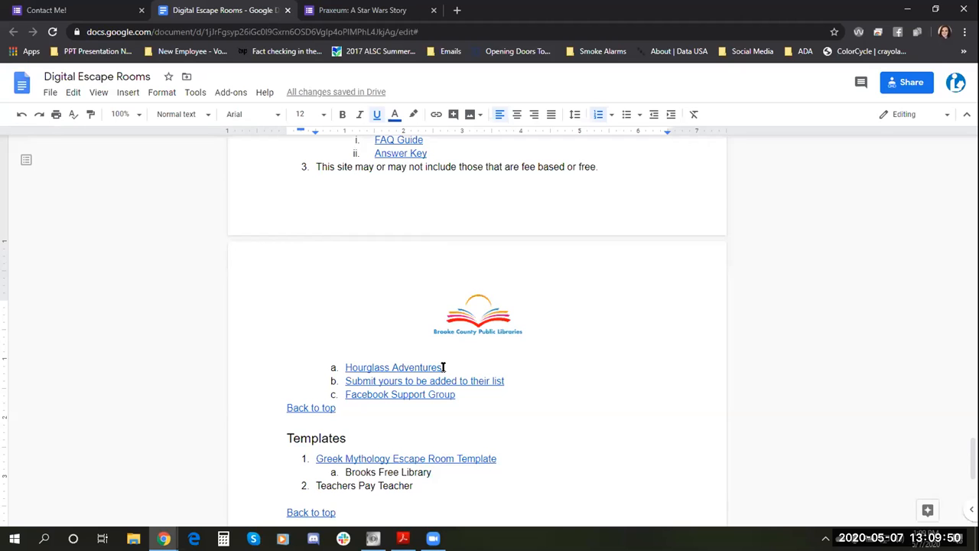
{"action": "scroll", "coordinate": [443, 367], "scroll_direction": "down", "scroll_amount": 3}
{"action": "left_click_drag", "start_coordinate": [510, 276], "coordinate": [309, 275]}
{"action": "left_click", "coordinate": [582, 309]}
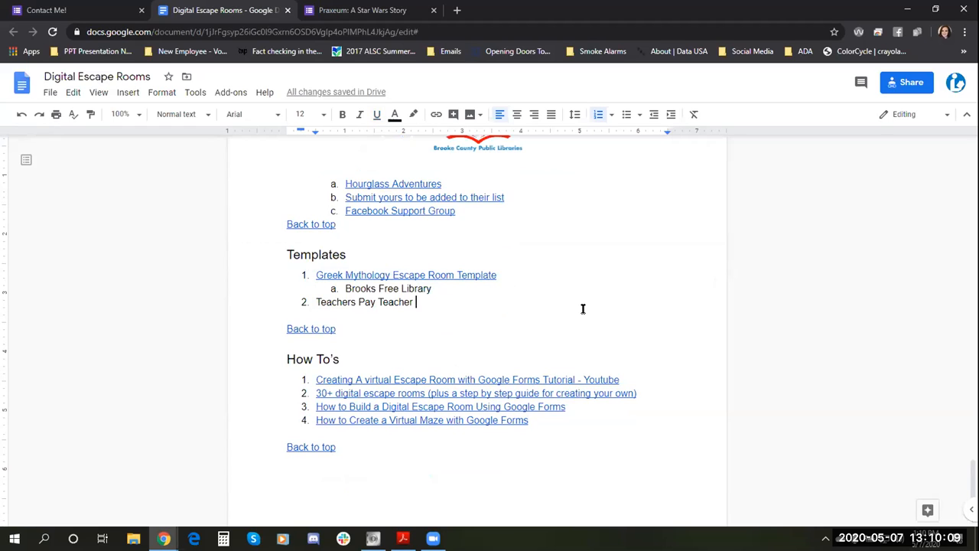
{"action": "scroll", "coordinate": [604, 329], "scroll_direction": "down", "scroll_amount": 1}
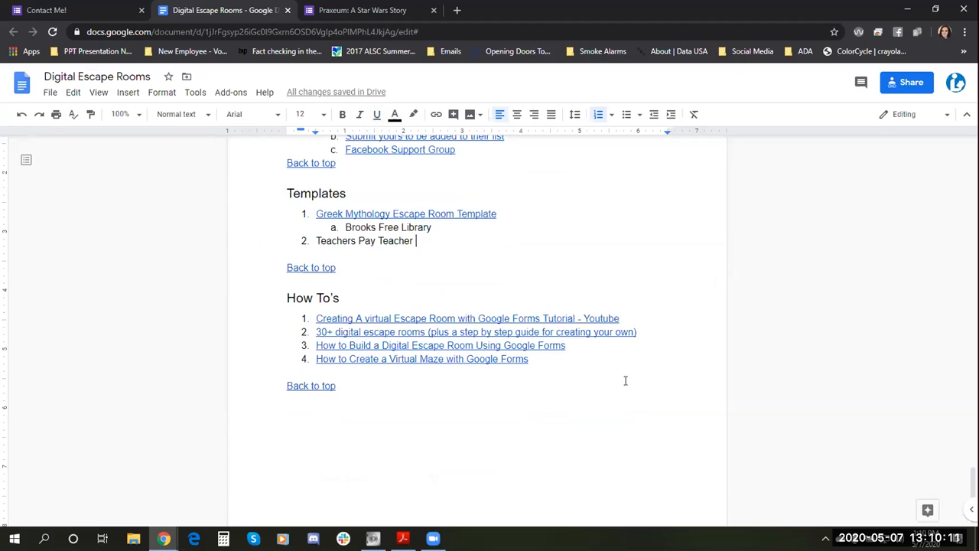
Step: Copy the sharing link of the Digital Escape Rooms document and close the sharing settings
{"action": "left_click", "coordinate": [315, 32]}
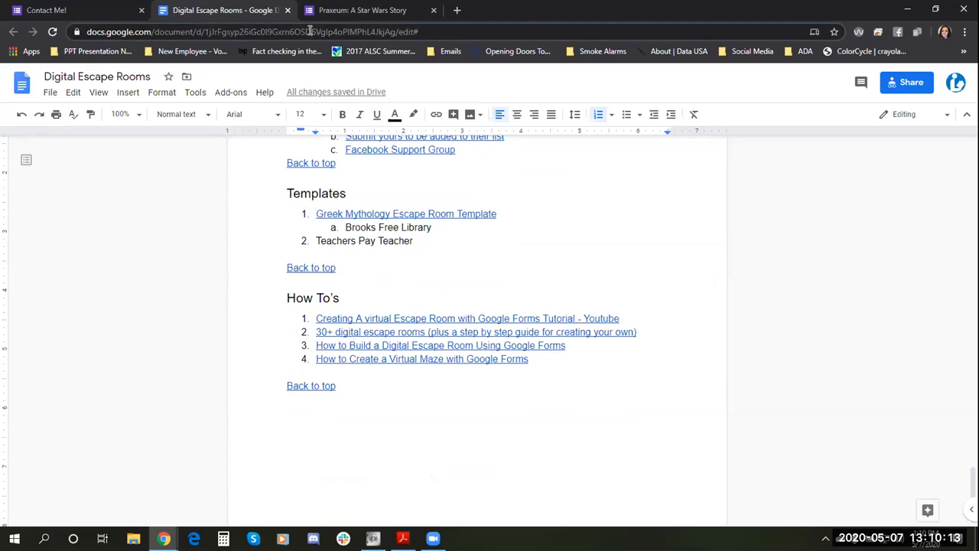
{"action": "scroll", "coordinate": [748, 266], "scroll_direction": "up", "scroll_amount": 10}
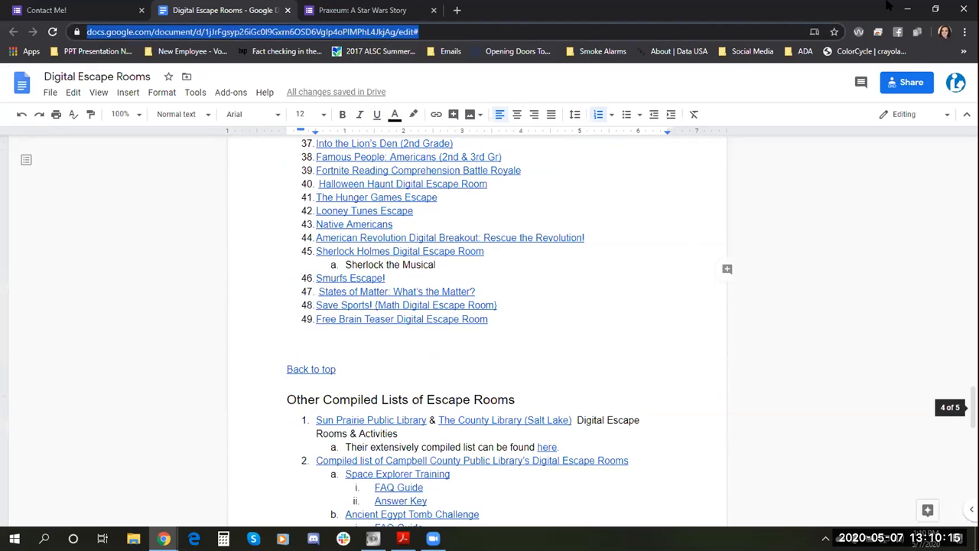
{"action": "left_click", "coordinate": [910, 82]}
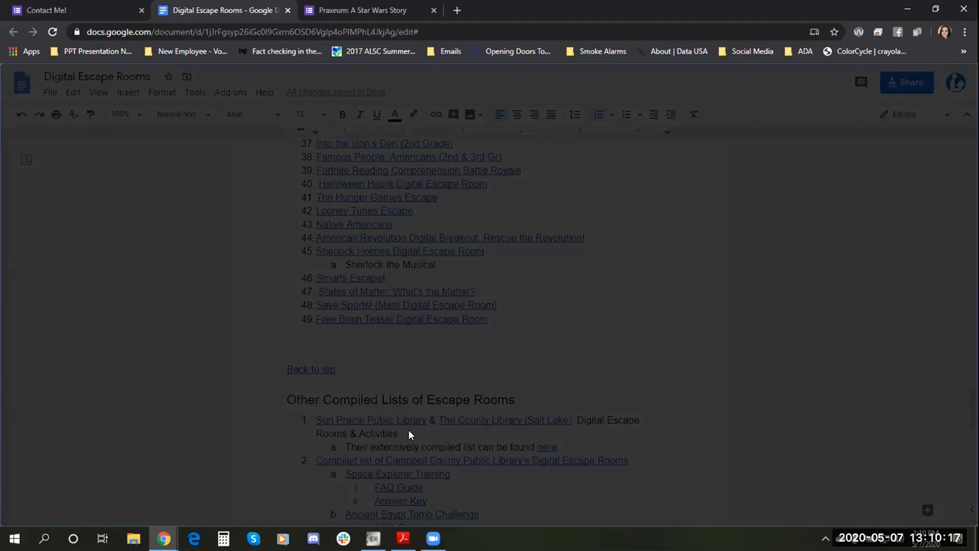
{"action": "left_click", "coordinate": [646, 420]}
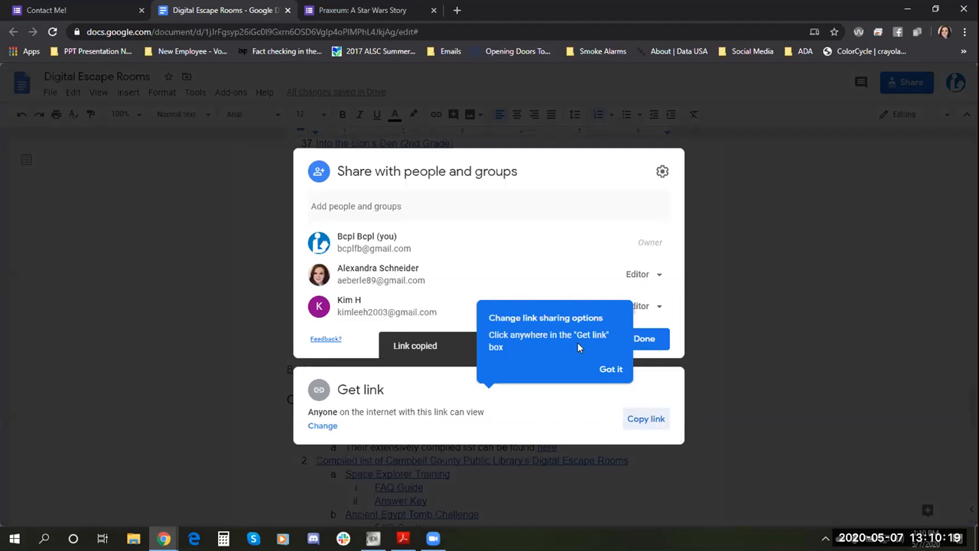
{"action": "left_click", "coordinate": [765, 210]}
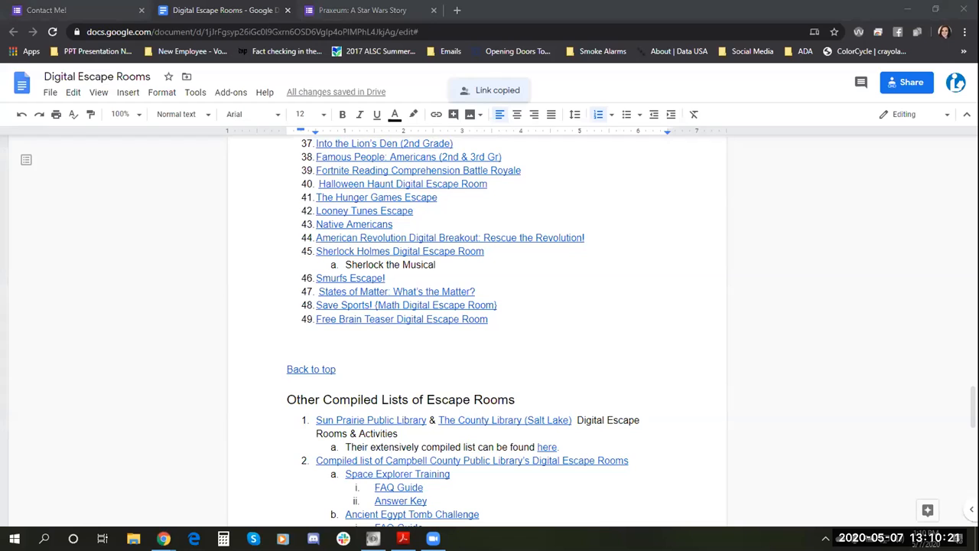
Step: View the beginning of the Praxeum: A Star Wars Story form and close the browser window
{"action": "left_click", "coordinate": [334, 21]}
{"action": "scroll", "coordinate": [819, 341], "scroll_direction": "down", "scroll_amount": 1}
{"action": "scroll", "coordinate": [820, 341], "scroll_direction": "up", "scroll_amount": 1}
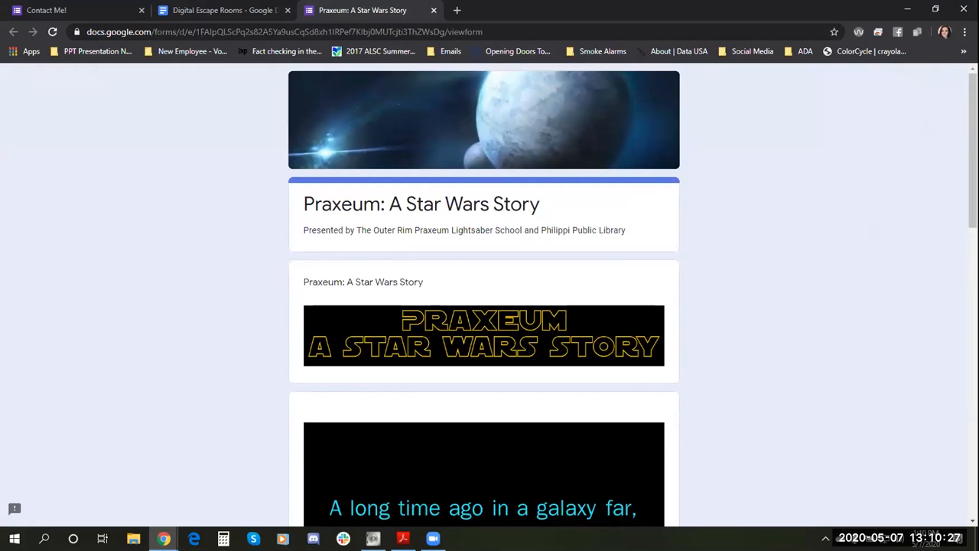
{"action": "left_click", "coordinate": [963, 9]}
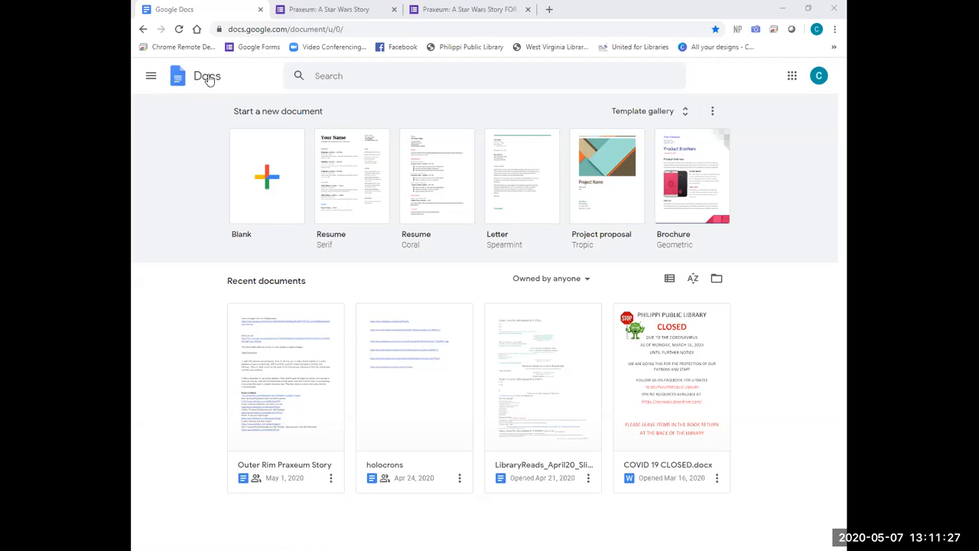
Step: Go from Google Docs to Google Forms and create a blank form
{"action": "left_click", "coordinate": [152, 79]}
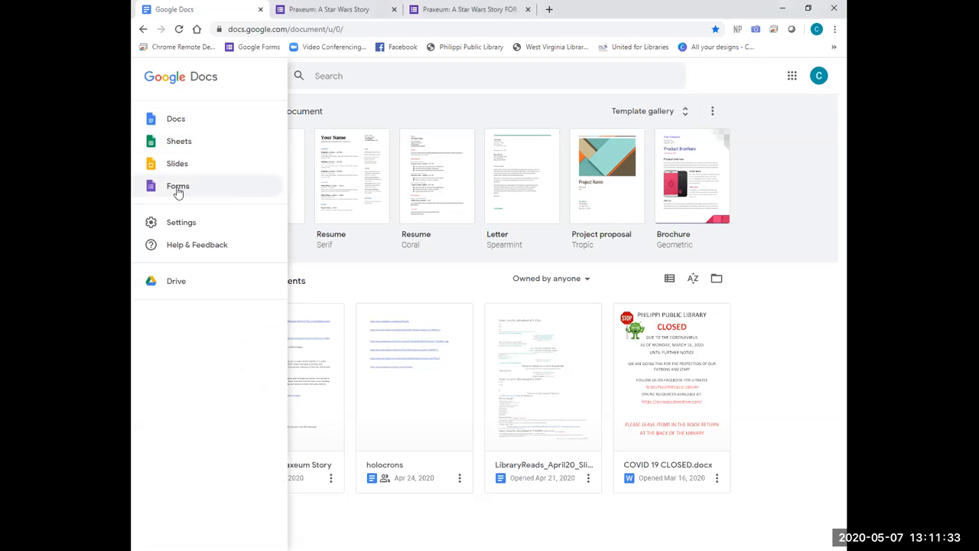
{"action": "left_click", "coordinate": [177, 188]}
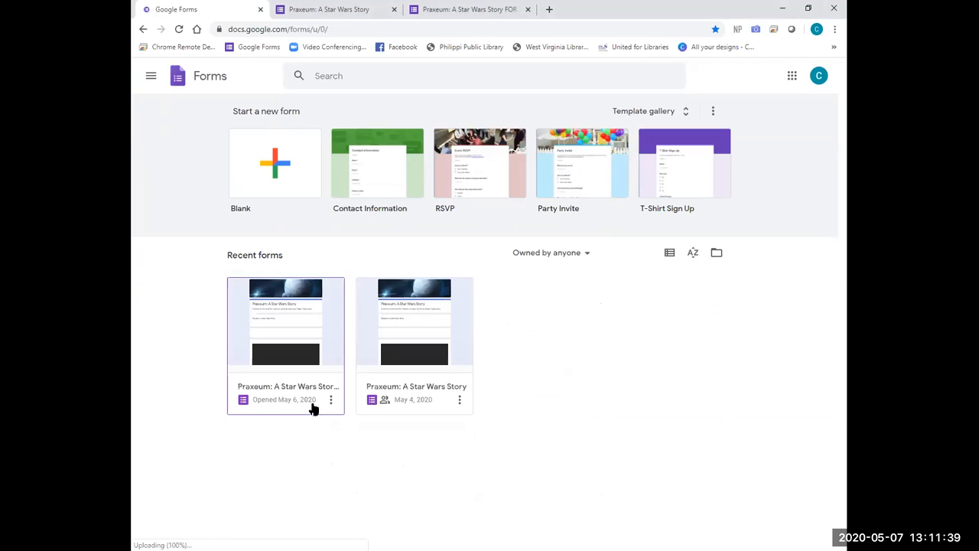
{"action": "left_click", "coordinate": [285, 174]}
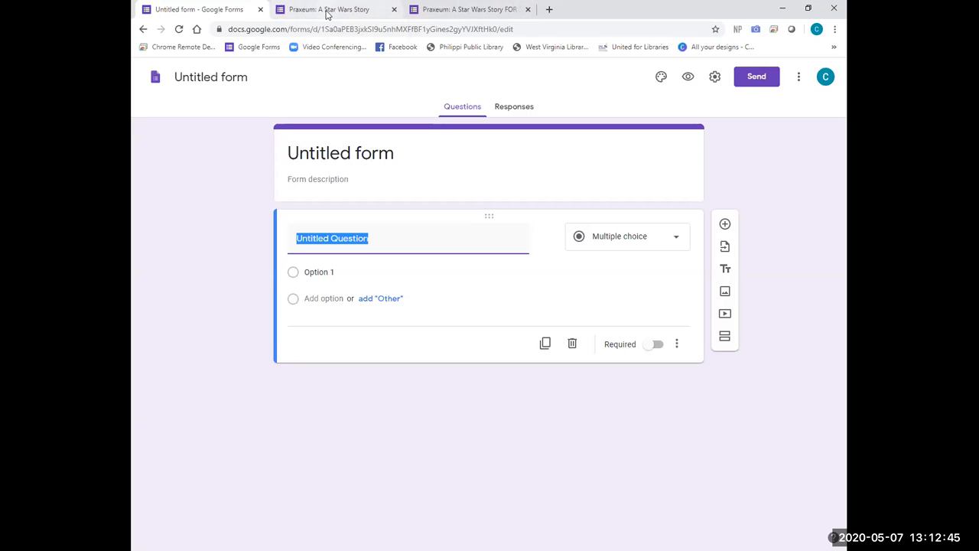
Step: Look over the header, title and opening images of the published Praxeum: A Star Wars Story form
{"action": "key", "text": "ctrl+Tab"}
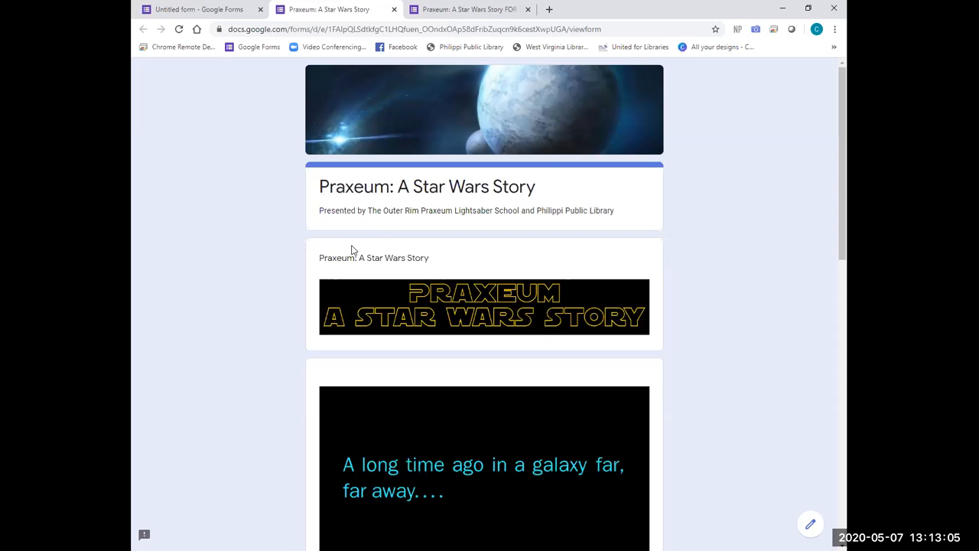
{"action": "scroll", "coordinate": [352, 250], "scroll_direction": "down", "scroll_amount": 1}
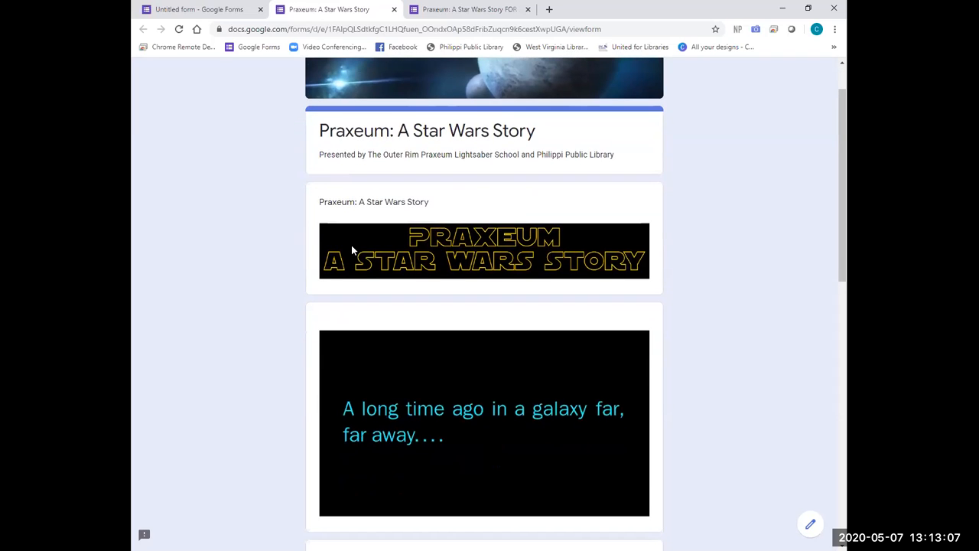
{"action": "scroll", "coordinate": [352, 250], "scroll_direction": "down", "scroll_amount": 1}
{"action": "scroll", "coordinate": [354, 250], "scroll_direction": "down", "scroll_amount": 1}
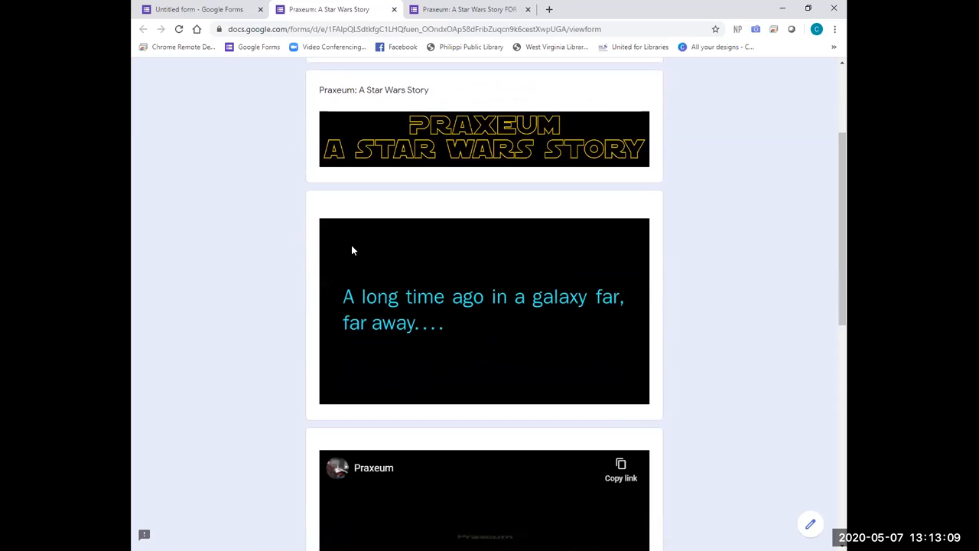
{"action": "scroll", "coordinate": [354, 260], "scroll_direction": "down", "scroll_amount": 1}
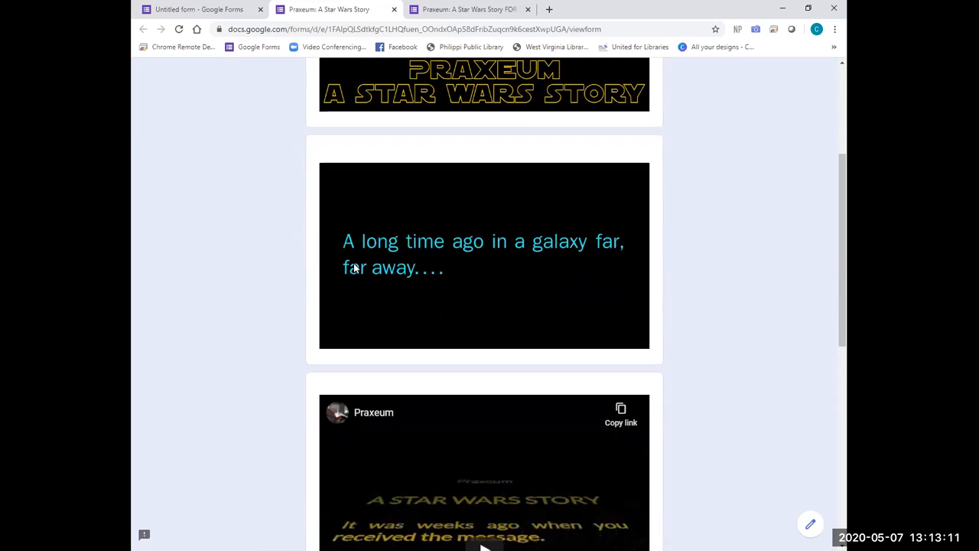
{"action": "scroll", "coordinate": [461, 301], "scroll_direction": "down", "scroll_amount": 1}
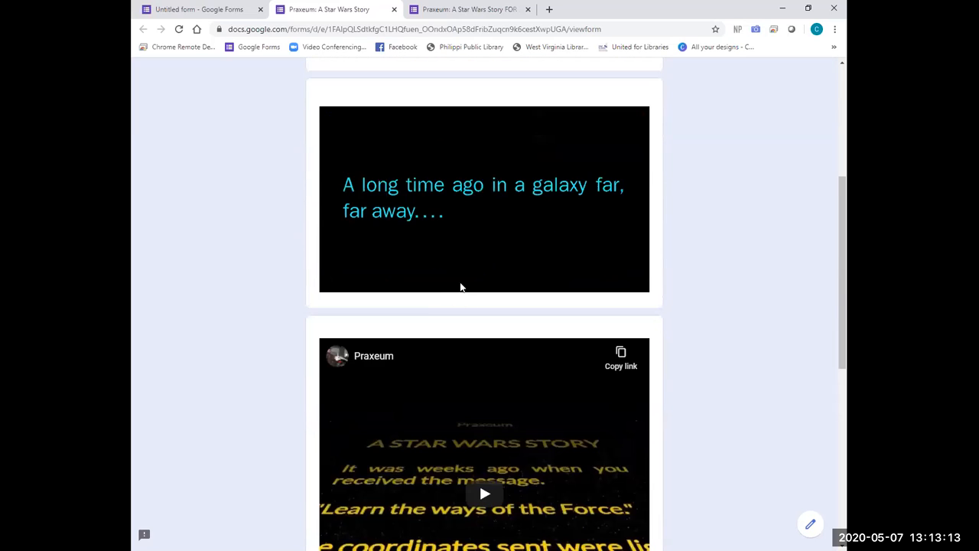
{"action": "scroll", "coordinate": [398, 120], "scroll_direction": "up", "scroll_amount": 5}
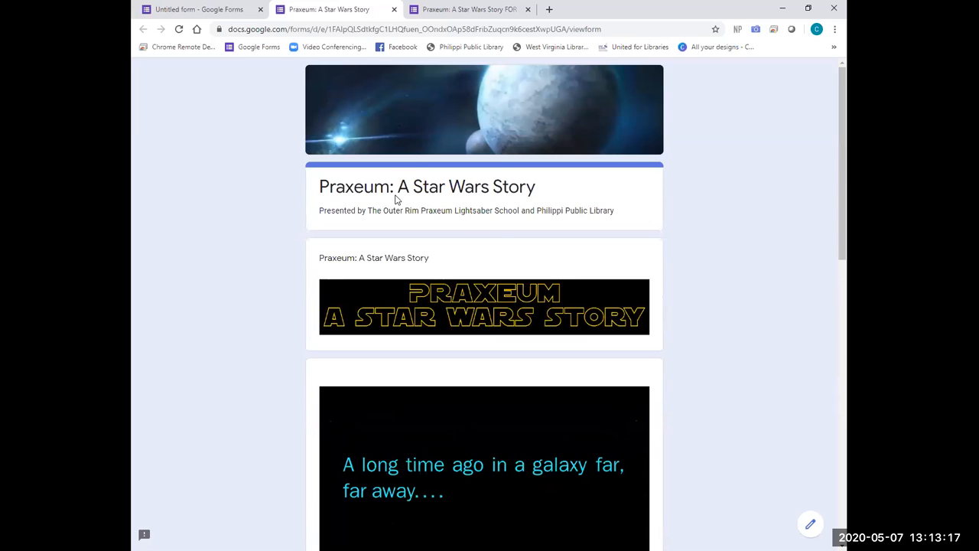
Step: Go through the Praxeum form's introduction, playing and pausing its embedded video, down to the starship picture
{"action": "scroll", "coordinate": [428, 283], "scroll_direction": "down", "scroll_amount": 1}
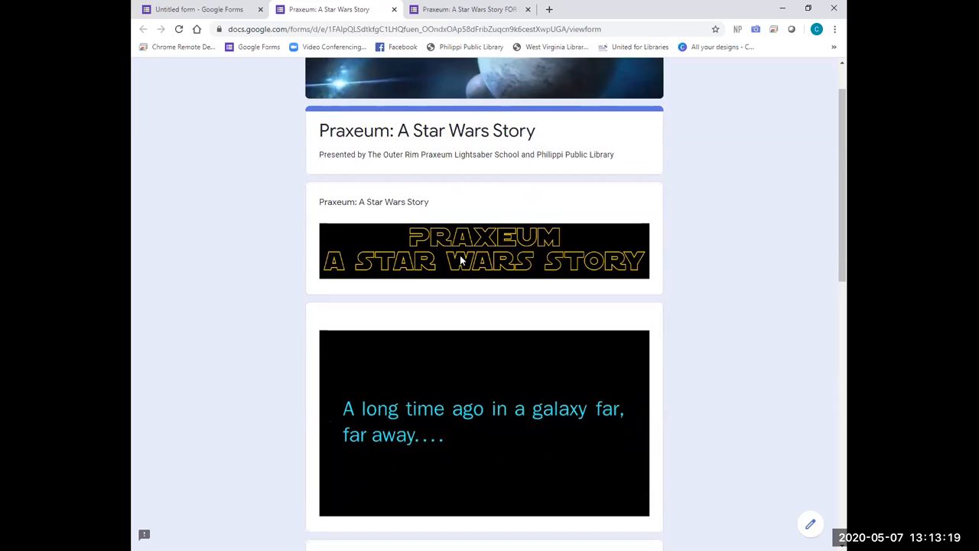
{"action": "scroll", "coordinate": [424, 306], "scroll_direction": "down", "scroll_amount": 1}
{"action": "scroll", "coordinate": [422, 321], "scroll_direction": "down", "scroll_amount": 1}
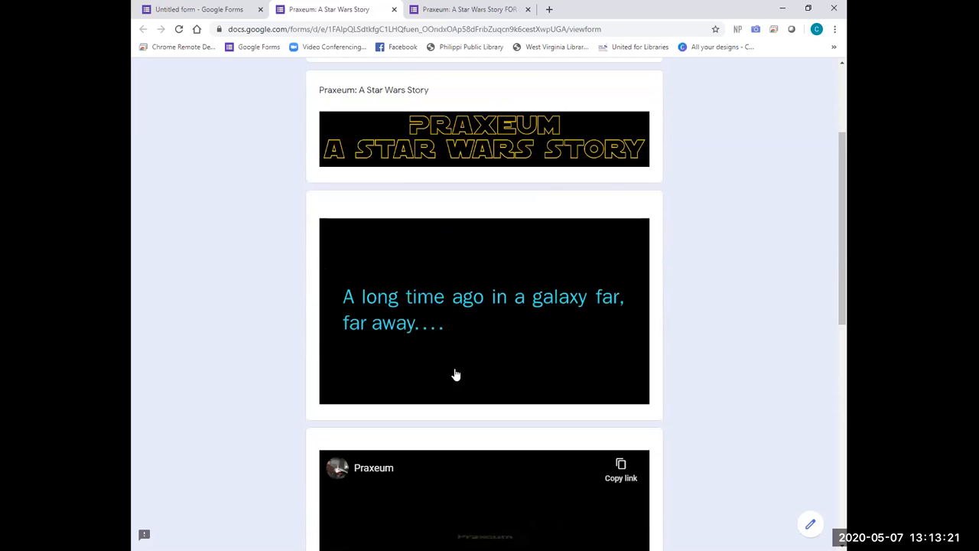
{"action": "scroll", "coordinate": [482, 387], "scroll_direction": "down", "scroll_amount": 4}
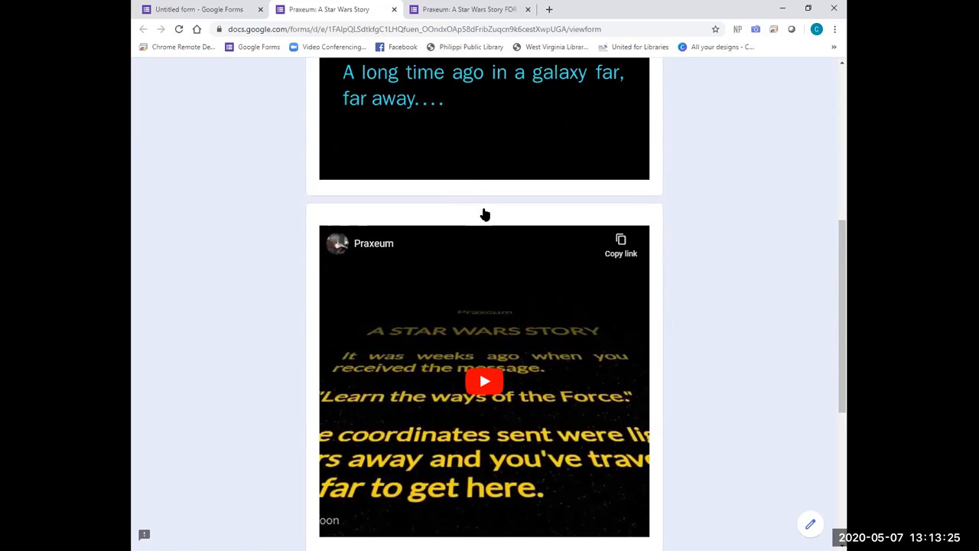
{"action": "scroll", "coordinate": [484, 216], "scroll_direction": "down", "scroll_amount": 3}
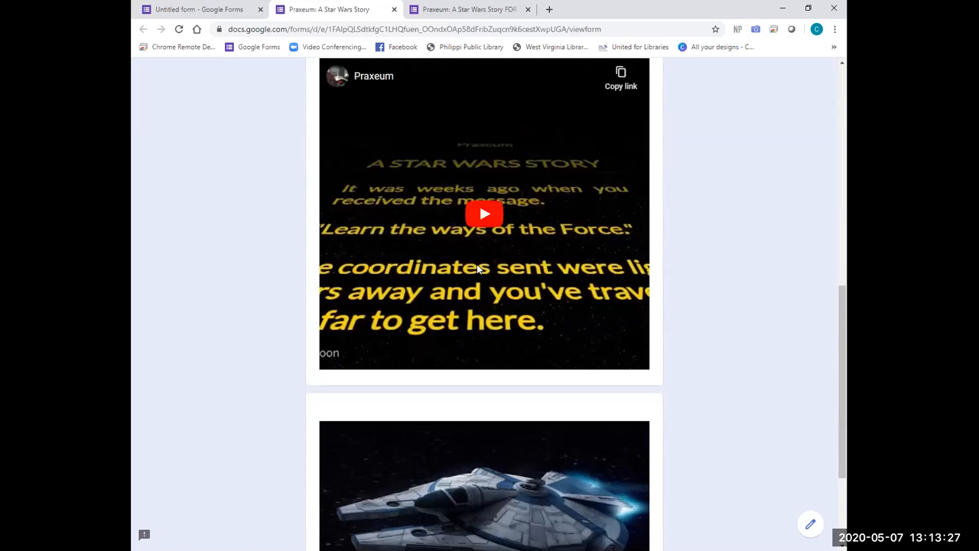
{"action": "left_click", "coordinate": [479, 202]}
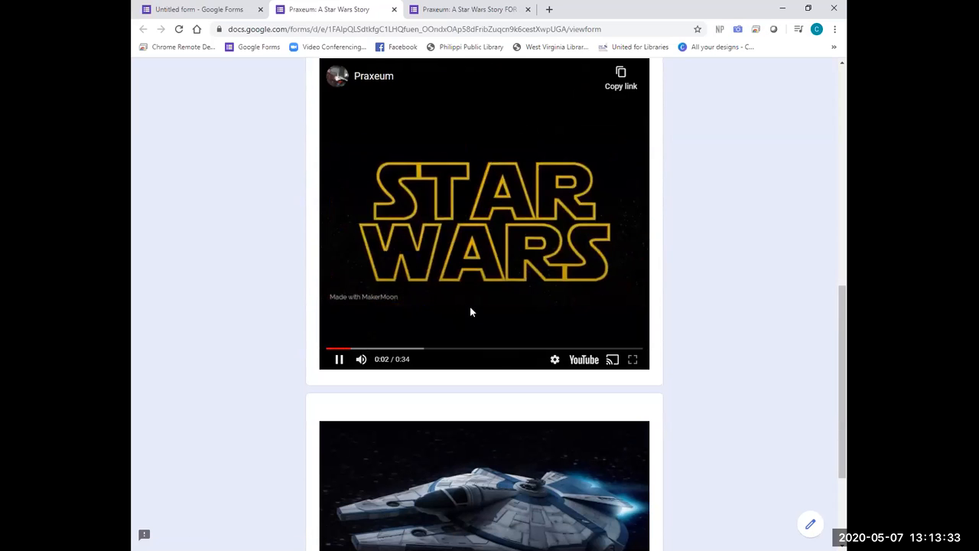
{"action": "left_click", "coordinate": [337, 360]}
{"action": "scroll", "coordinate": [372, 280], "scroll_direction": "down", "scroll_amount": 2}
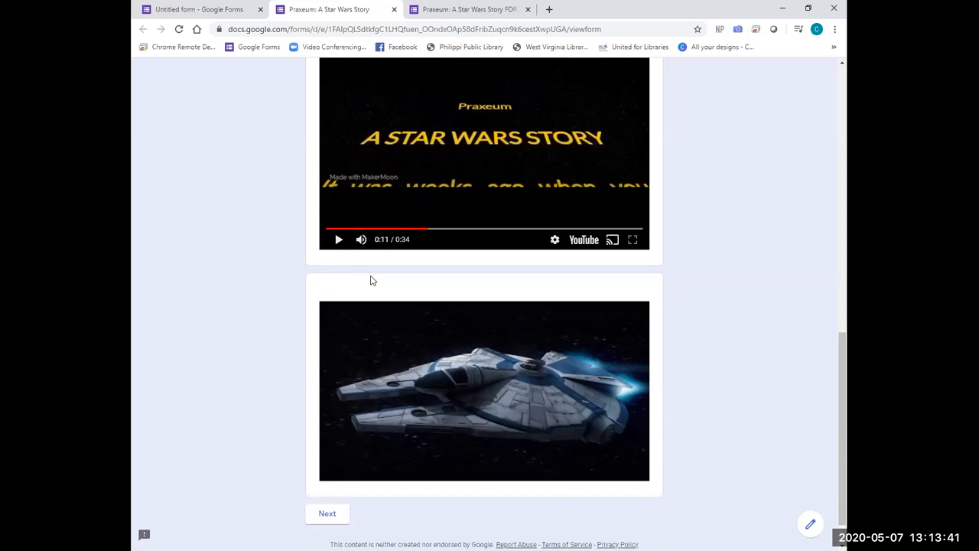
Step: Advance to the published form's The Atheria page and answer its question with "Yes, I want to learn the ways of the Force"
{"action": "left_click", "coordinate": [325, 474]}
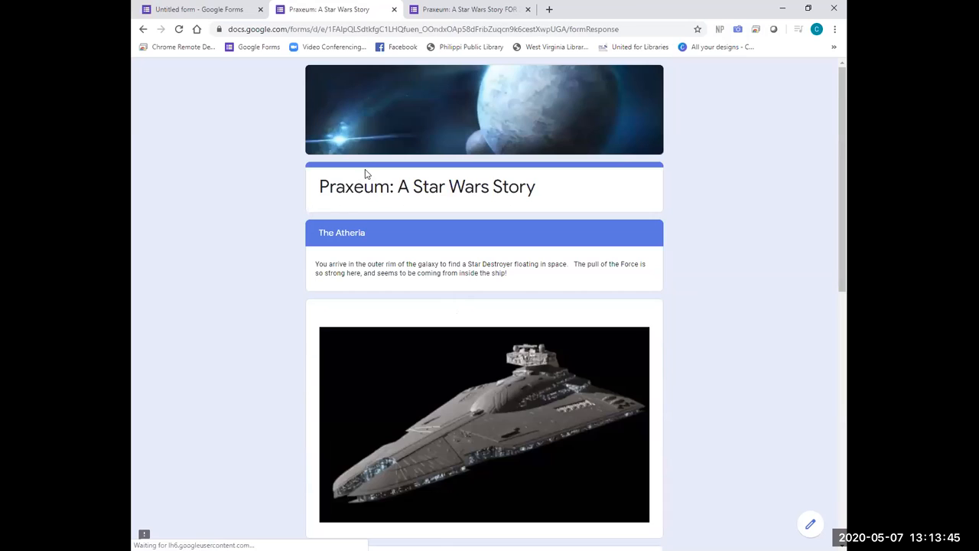
{"action": "scroll", "coordinate": [505, 162], "scroll_direction": "down", "scroll_amount": 2}
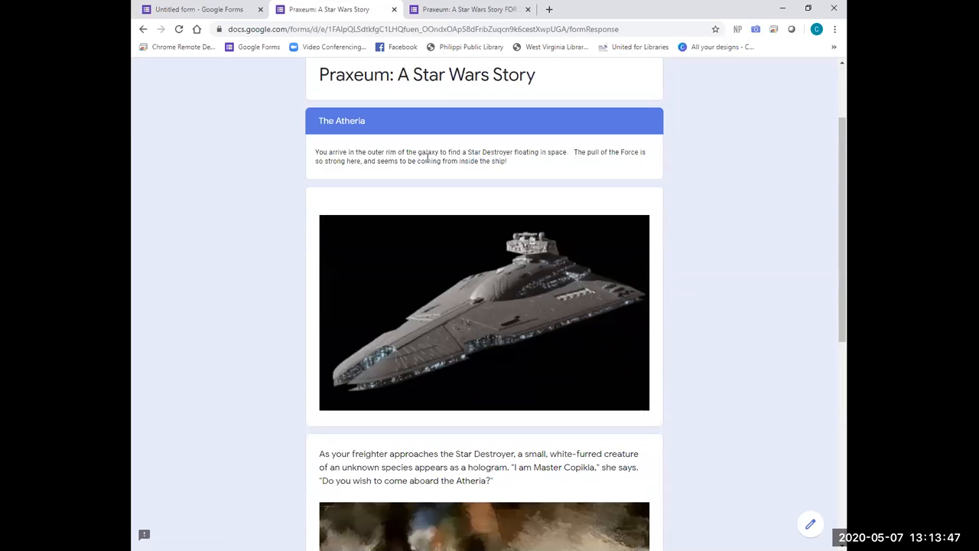
{"action": "scroll", "coordinate": [491, 348], "scroll_direction": "down", "scroll_amount": 3}
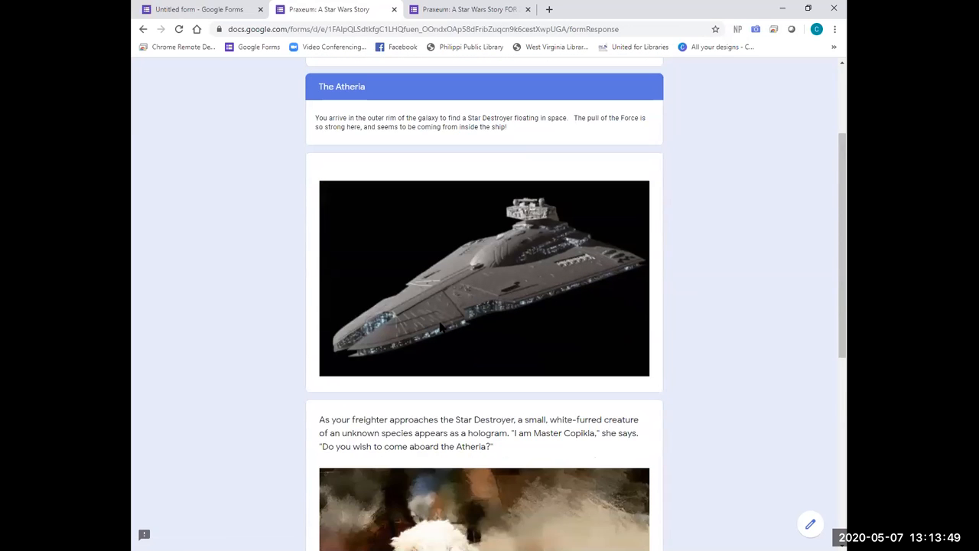
{"action": "scroll", "coordinate": [422, 288], "scroll_direction": "down", "scroll_amount": 5}
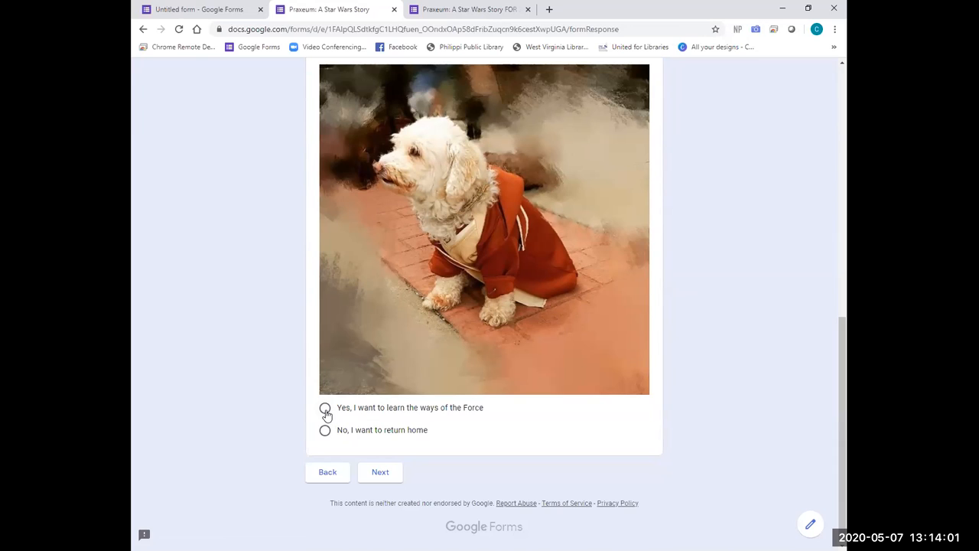
{"action": "left_click", "coordinate": [325, 411]}
{"action": "left_click", "coordinate": [328, 432]}
{"action": "left_click", "coordinate": [327, 409]}
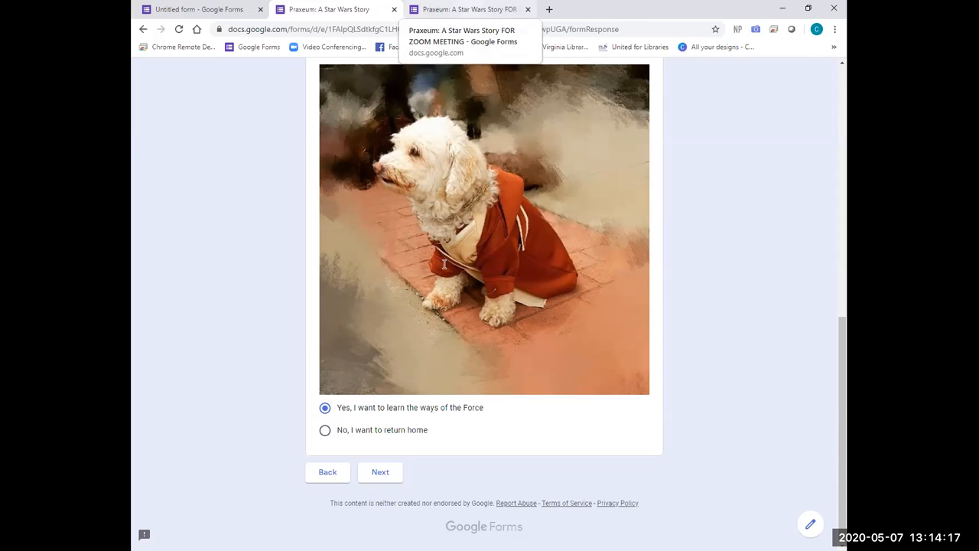
Step: Compare the Praxeum form's editing view with the blank form and the published Praxeum page
{"action": "left_click", "coordinate": [470, 9]}
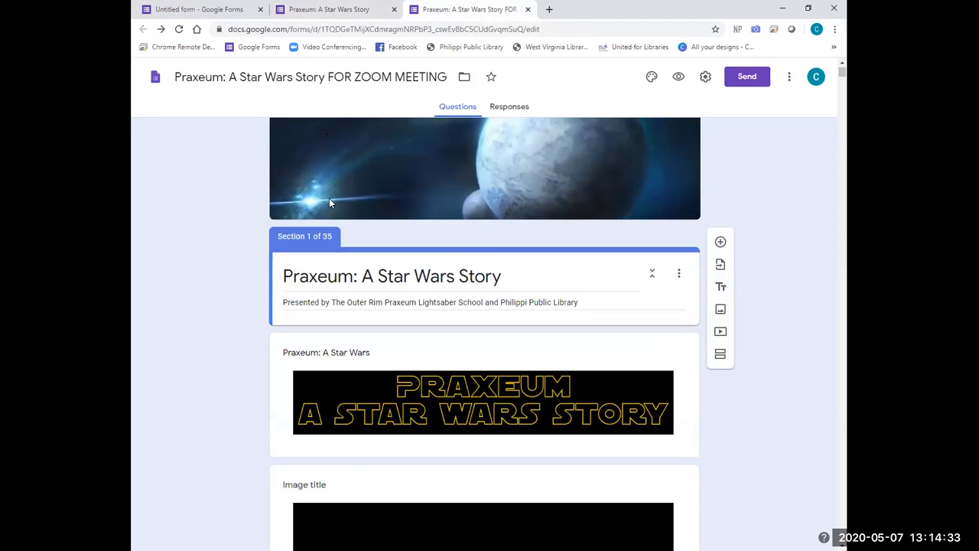
{"action": "scroll", "coordinate": [331, 206], "scroll_direction": "down", "scroll_amount": 2}
{"action": "scroll", "coordinate": [336, 214], "scroll_direction": "up", "scroll_amount": 2}
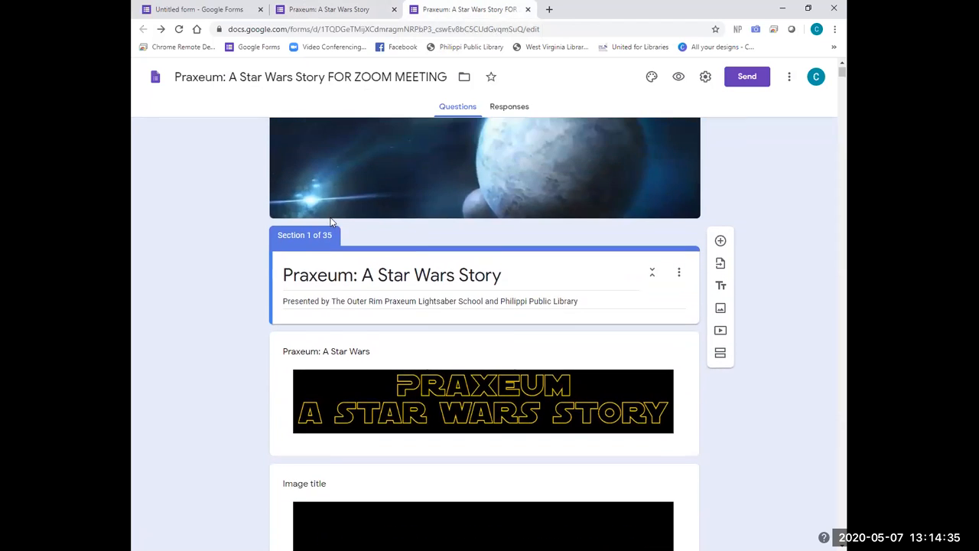
{"action": "left_click", "coordinate": [223, 11]}
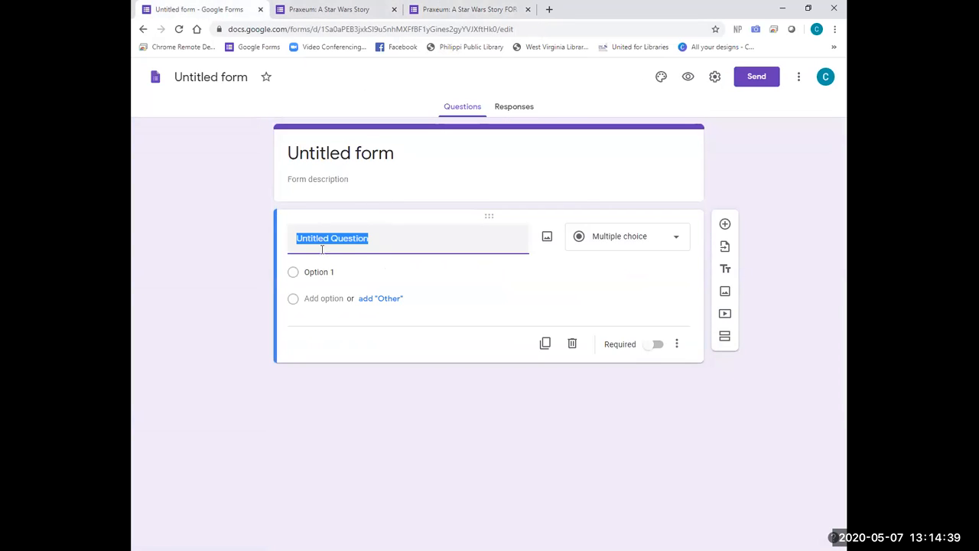
{"action": "left_click", "coordinate": [450, 11]}
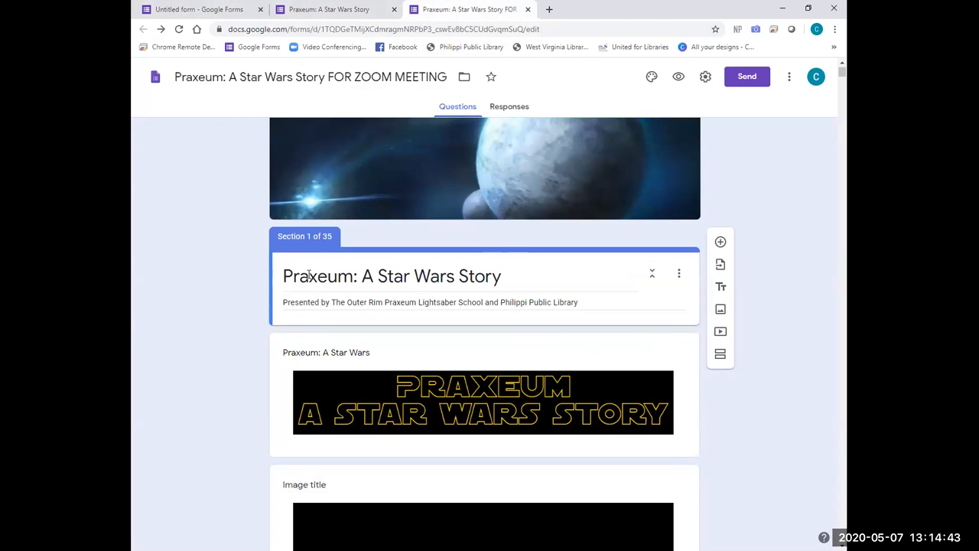
{"action": "left_click", "coordinate": [340, 13]}
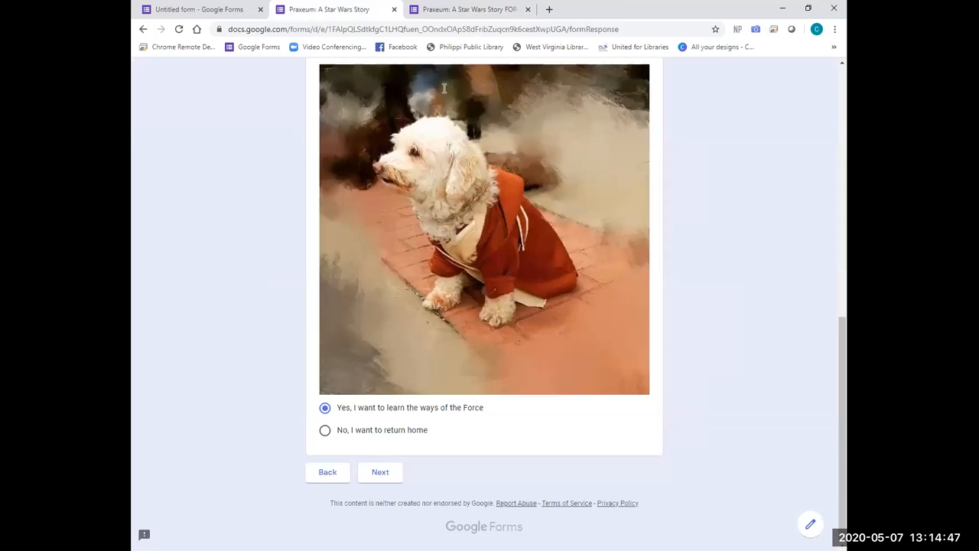
Step: Examine sections 1 to 4 in the Praxeum form's editing view, including their images, video, choices and section routing
{"action": "left_click", "coordinate": [451, 11]}
{"action": "scroll", "coordinate": [316, 191], "scroll_direction": "down", "scroll_amount": 1}
{"action": "scroll", "coordinate": [395, 199], "scroll_direction": "down", "scroll_amount": 3}
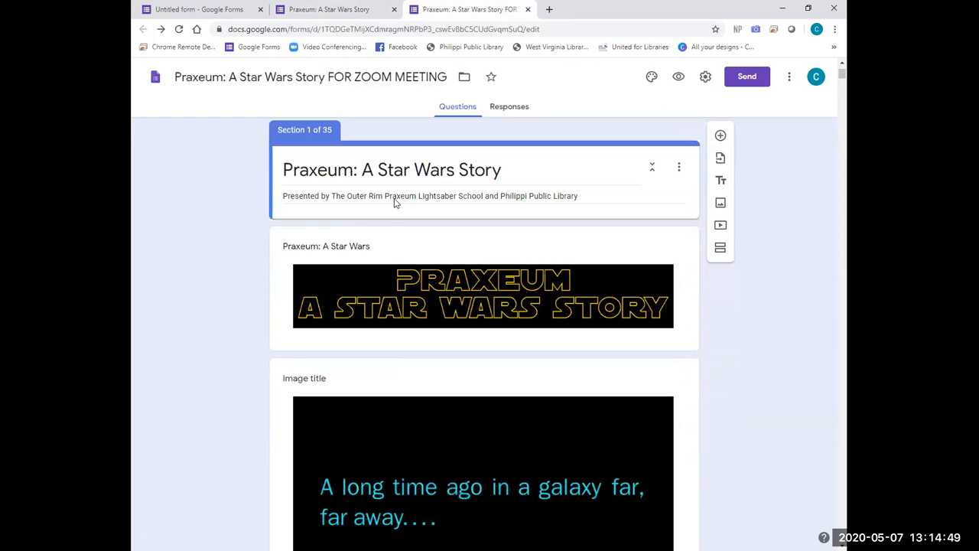
{"action": "scroll", "coordinate": [352, 328], "scroll_direction": "down", "scroll_amount": 2}
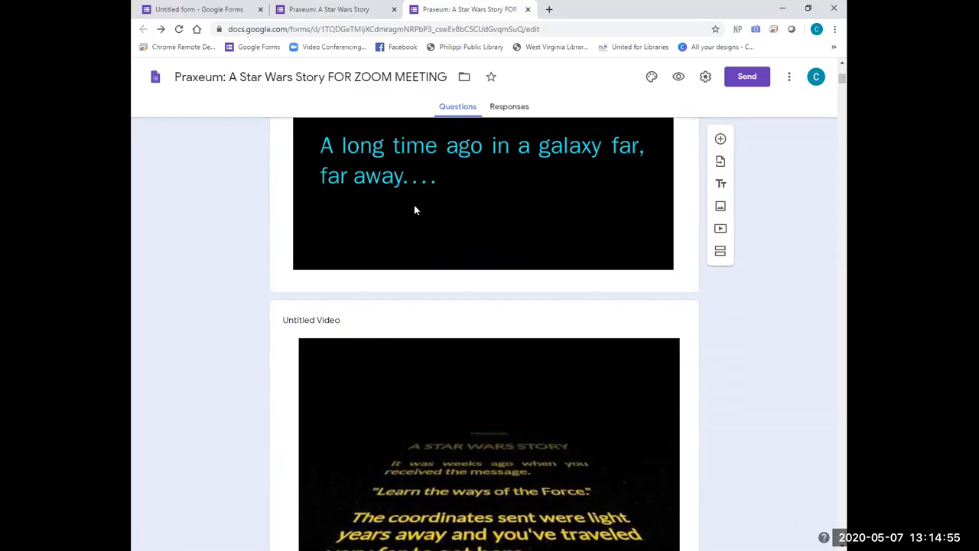
{"action": "scroll", "coordinate": [368, 219], "scroll_direction": "down", "scroll_amount": 2}
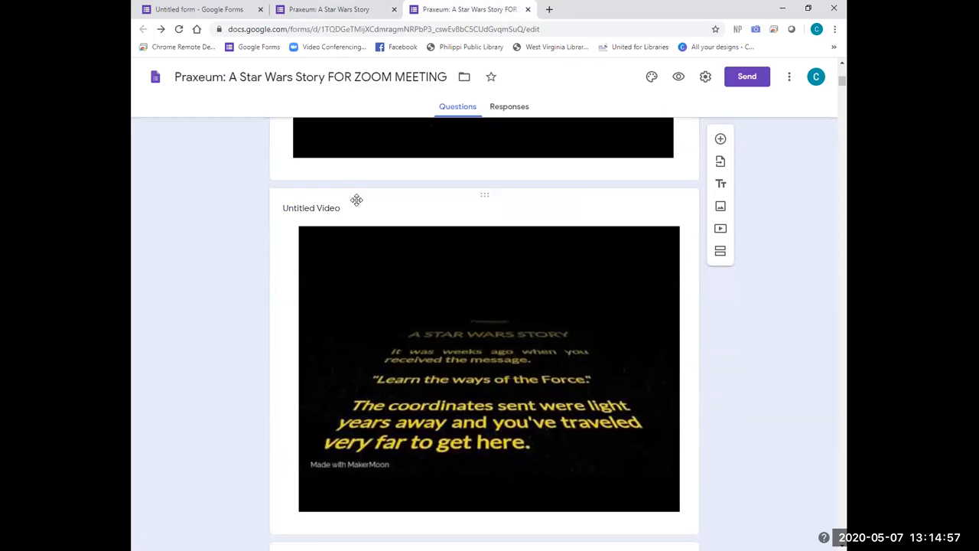
{"action": "scroll", "coordinate": [356, 206], "scroll_direction": "down", "scroll_amount": 4}
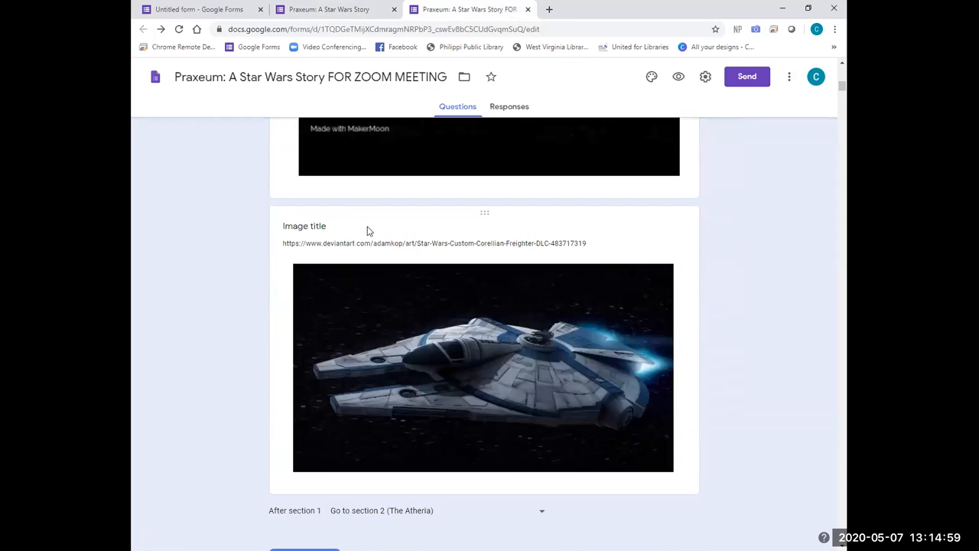
{"action": "scroll", "coordinate": [371, 252], "scroll_direction": "down", "scroll_amount": 2}
{"action": "scroll", "coordinate": [378, 287], "scroll_direction": "down", "scroll_amount": 2}
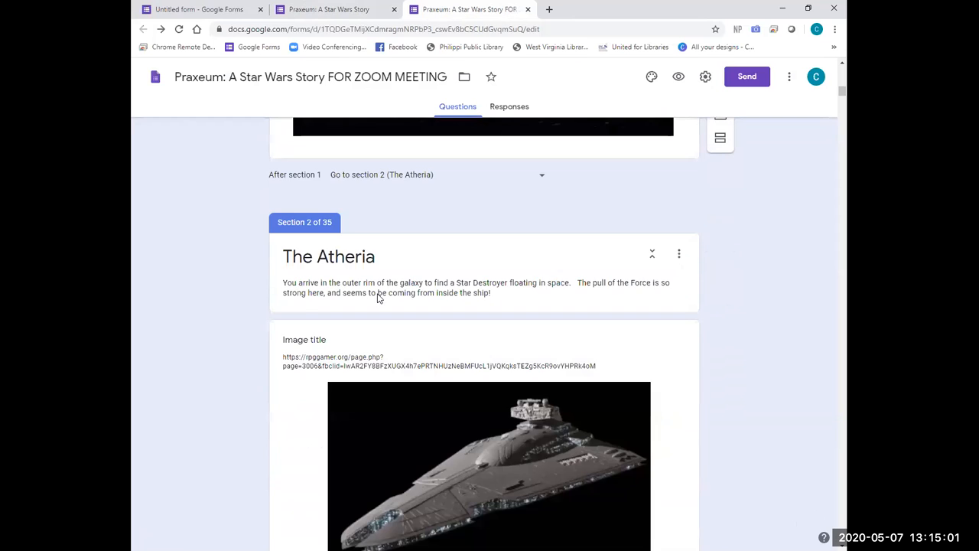
{"action": "scroll", "coordinate": [377, 297], "scroll_direction": "down", "scroll_amount": 7}
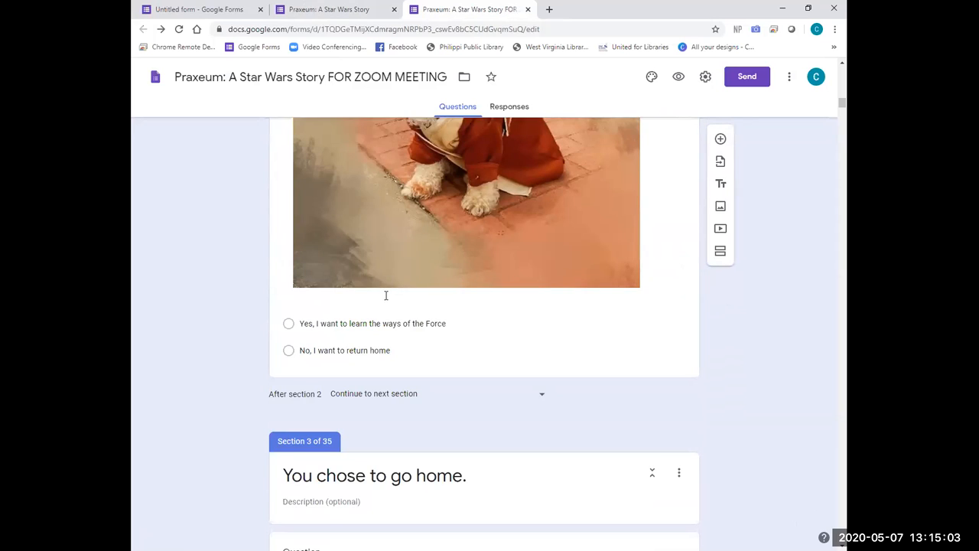
{"action": "scroll", "coordinate": [389, 287], "scroll_direction": "down", "scroll_amount": 3}
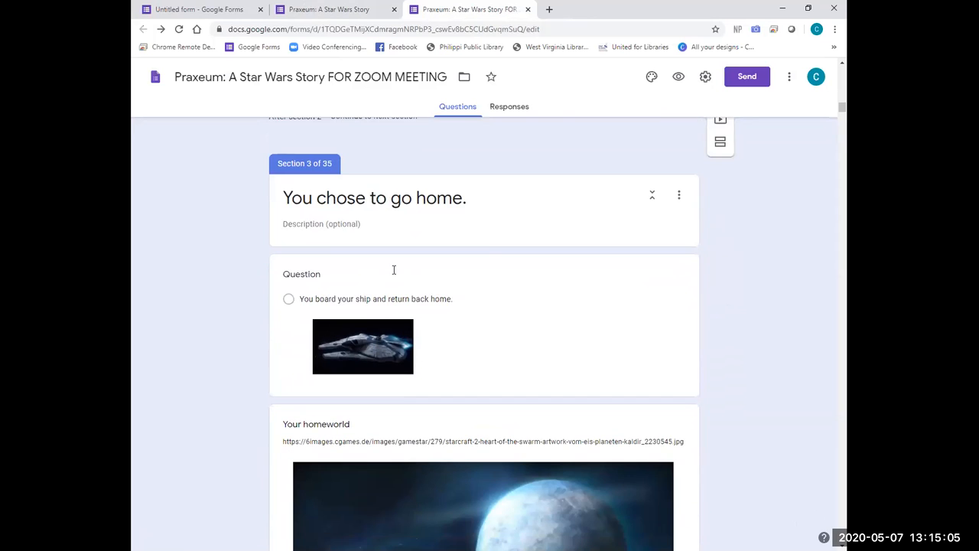
{"action": "scroll", "coordinate": [393, 269], "scroll_direction": "down", "scroll_amount": 5}
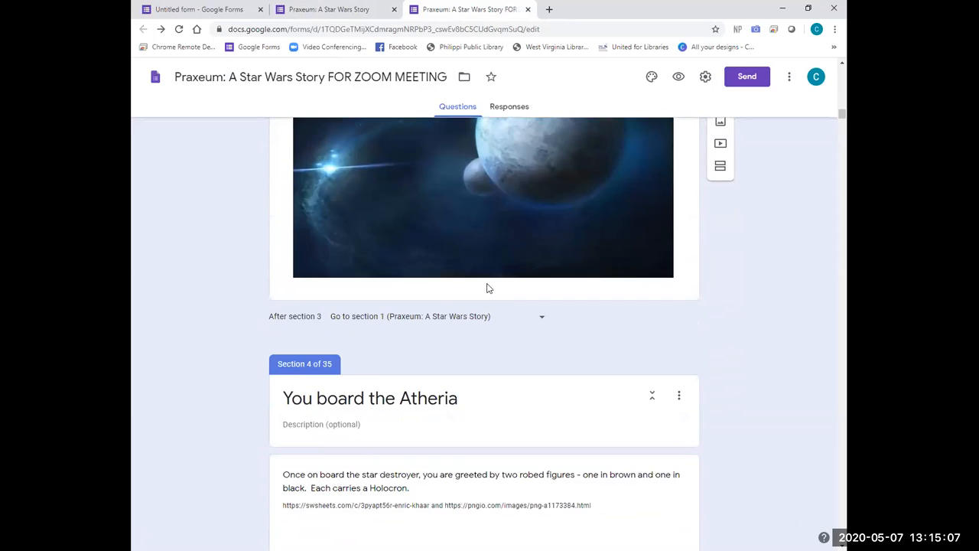
{"action": "scroll", "coordinate": [487, 288], "scroll_direction": "down", "scroll_amount": 1}
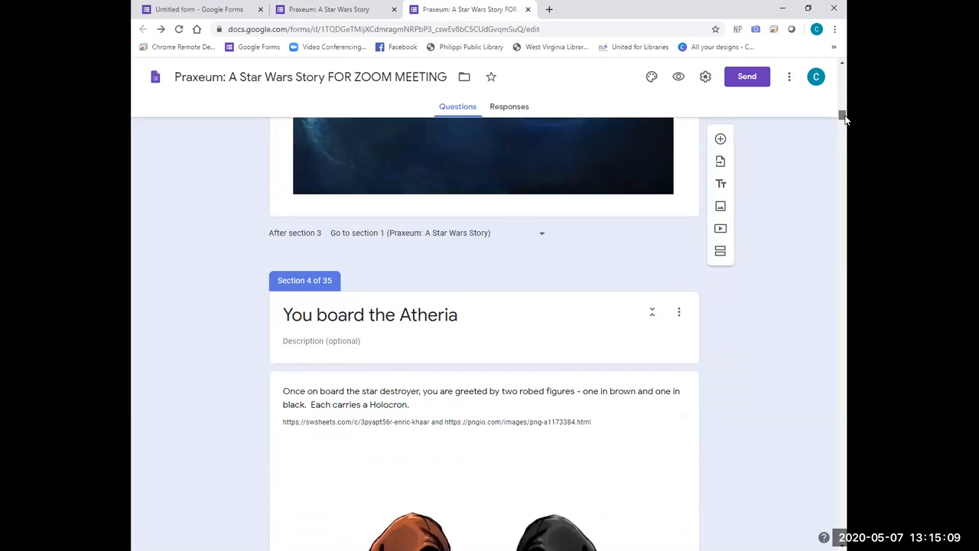
Step: Skim the Praxeum form's sections from the robed figures in section 4 through to The Sith in section 20
{"action": "scroll", "coordinate": [844, 118], "scroll_direction": "down", "scroll_amount": 10}
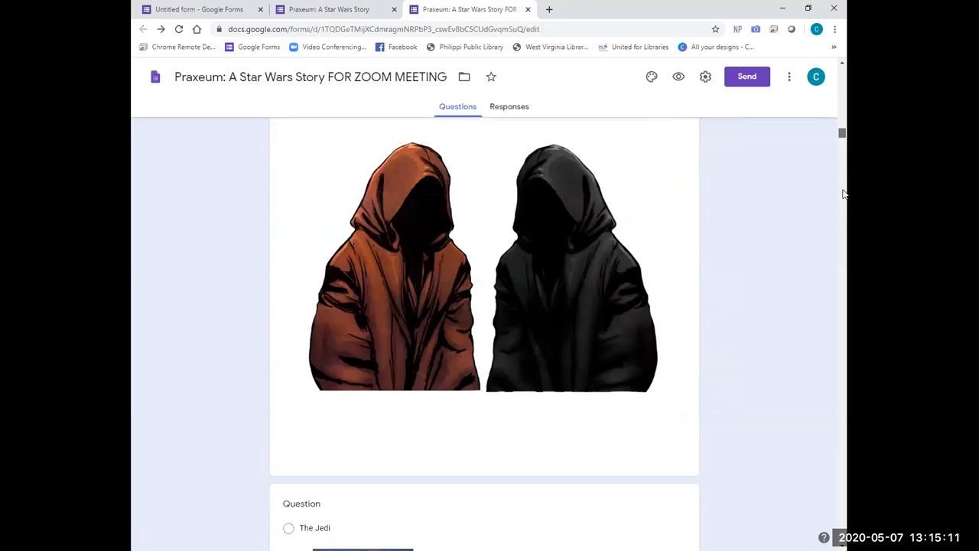
{"action": "scroll", "coordinate": [847, 217], "scroll_direction": "down", "scroll_amount": 5}
{"action": "scroll", "coordinate": [847, 272], "scroll_direction": "down", "scroll_amount": 1}
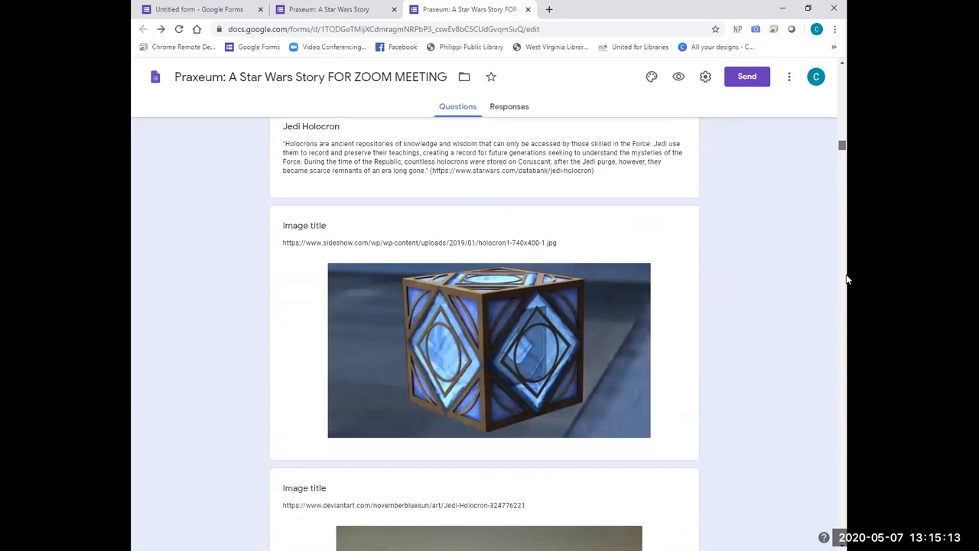
{"action": "scroll", "coordinate": [846, 306], "scroll_direction": "down", "scroll_amount": 15}
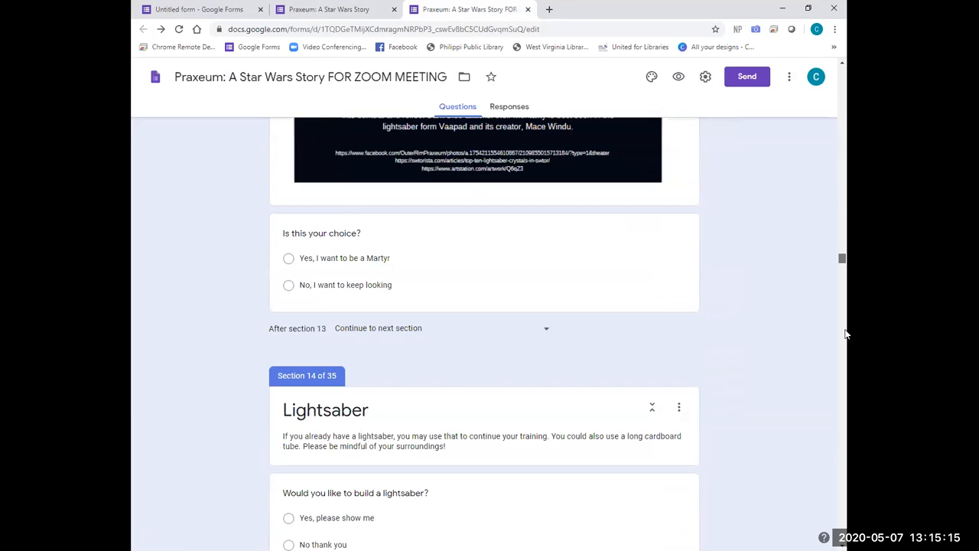
{"action": "scroll", "coordinate": [451, 256], "scroll_direction": "down", "scroll_amount": 10}
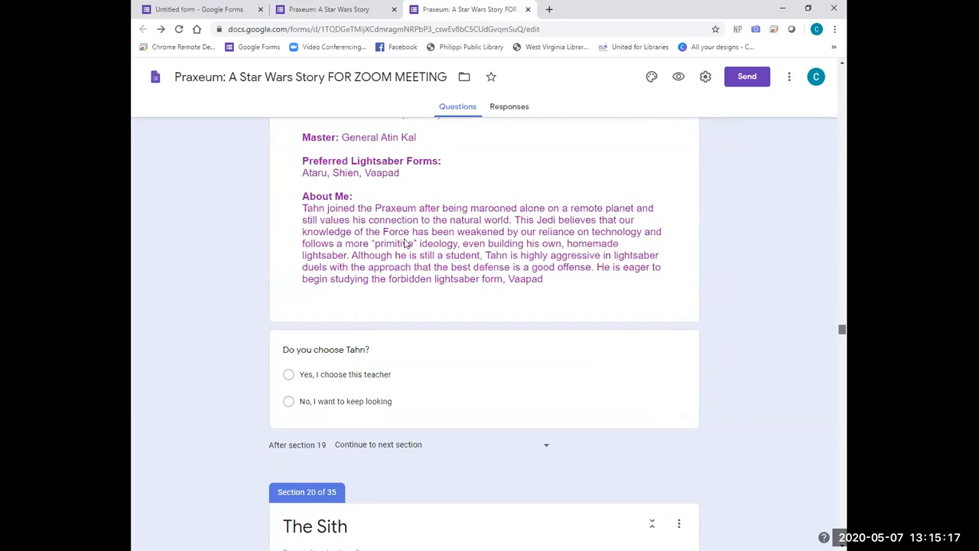
{"action": "scroll", "coordinate": [364, 269], "scroll_direction": "down", "scroll_amount": 2}
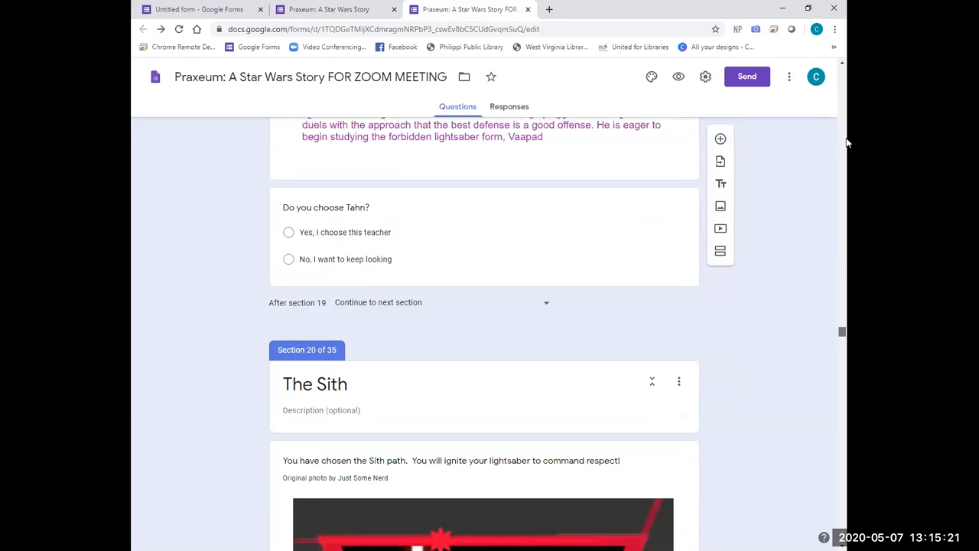
Step: Return to the beginning of the Praxeum form's editing view and review its header, title and opening images
{"action": "scroll", "coordinate": [848, 130], "scroll_direction": "up", "scroll_amount": 1}
{"action": "left_click_drag", "start_coordinate": [845, 94], "coordinate": [845, 79]}
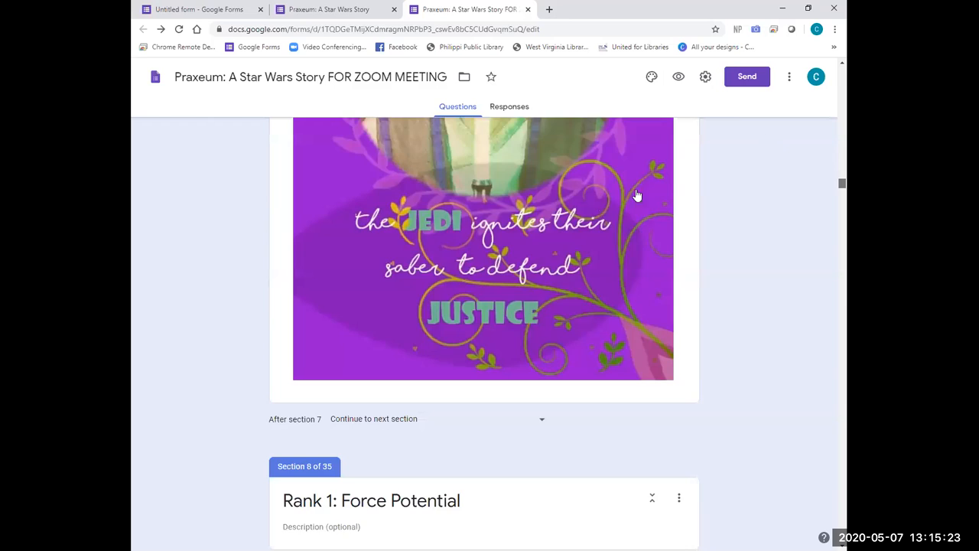
{"action": "scroll", "coordinate": [397, 273], "scroll_direction": "up", "scroll_amount": 4}
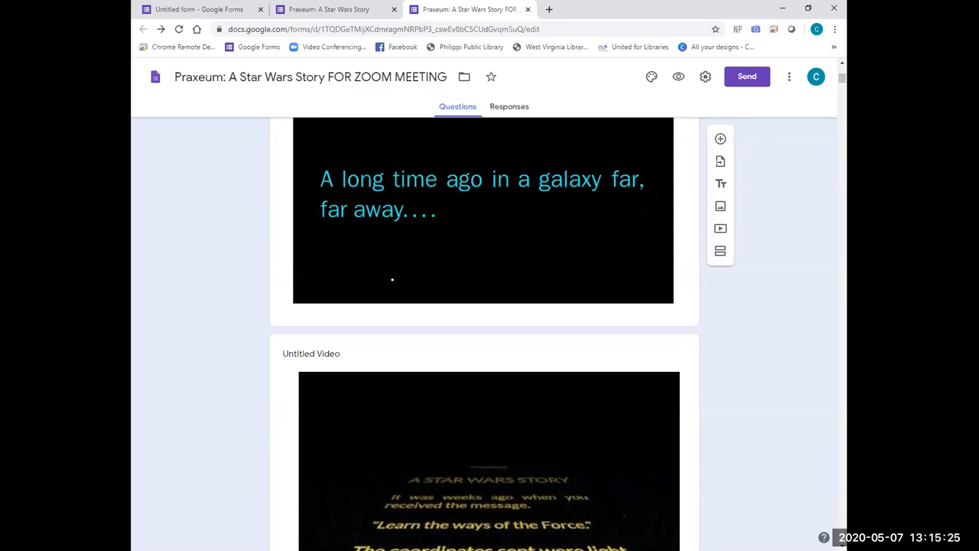
{"action": "scroll", "coordinate": [390, 278], "scroll_direction": "up", "scroll_amount": 3}
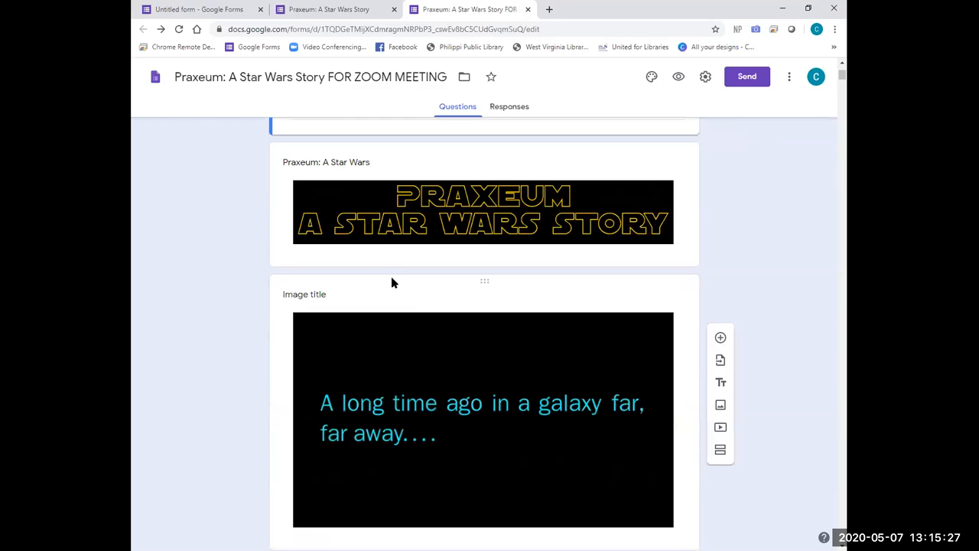
{"action": "scroll", "coordinate": [428, 191], "scroll_direction": "down", "scroll_amount": 2}
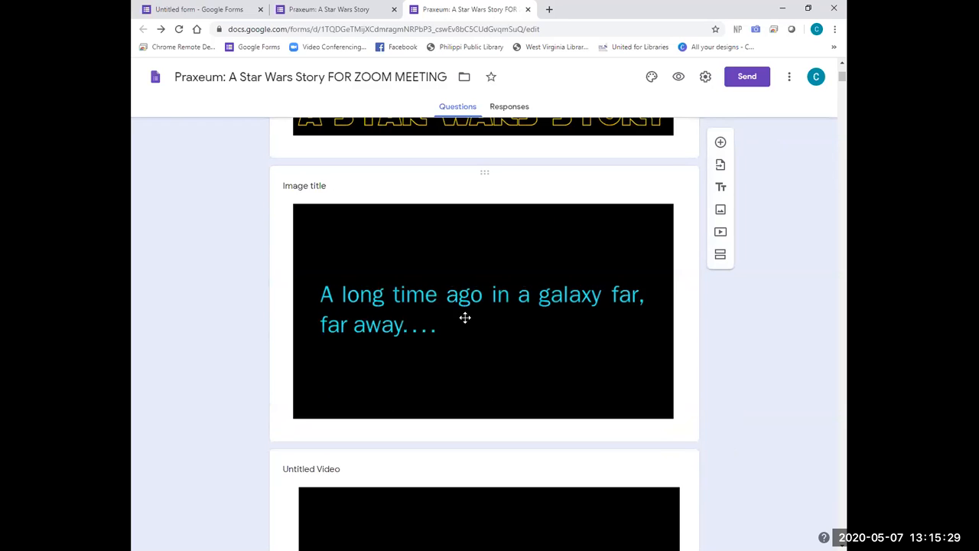
{"action": "scroll", "coordinate": [464, 317], "scroll_direction": "up", "scroll_amount": 1}
{"action": "scroll", "coordinate": [373, 226], "scroll_direction": "up", "scroll_amount": 4}
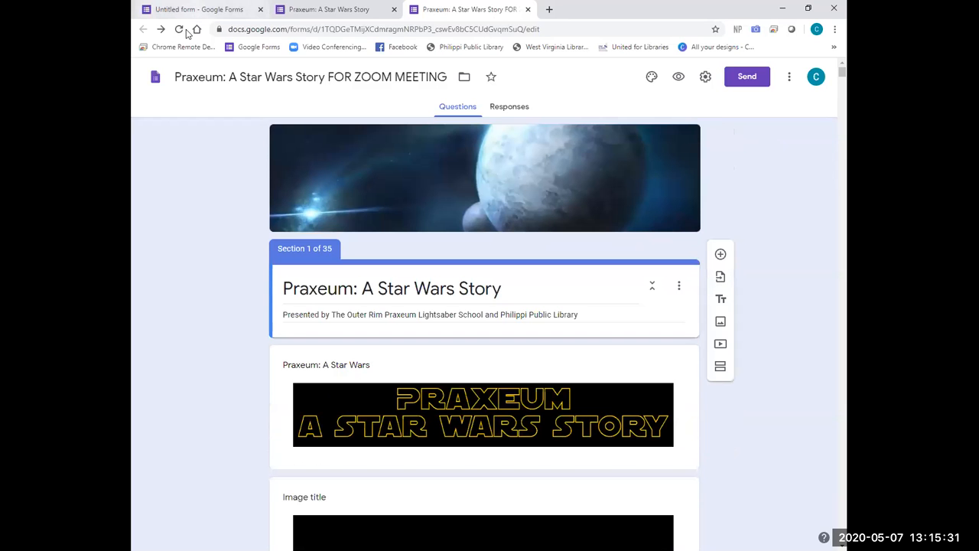
Step: Go to the blank form and set its title to "Adventures in Zoom Meeting"
{"action": "key", "text": "ctrl+1"}
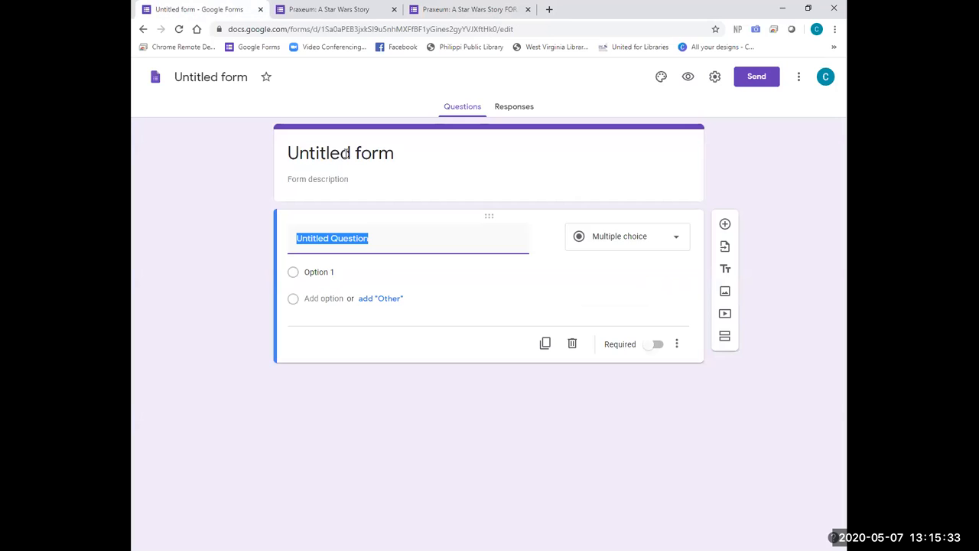
{"action": "left_click", "coordinate": [346, 153]}
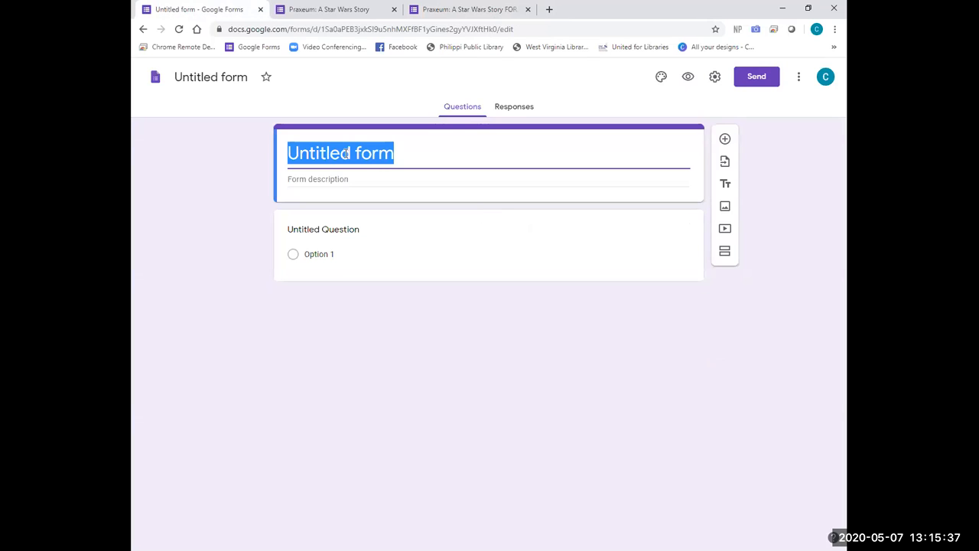
{"action": "type", "text": "Adventures in Zoom Meeting"}
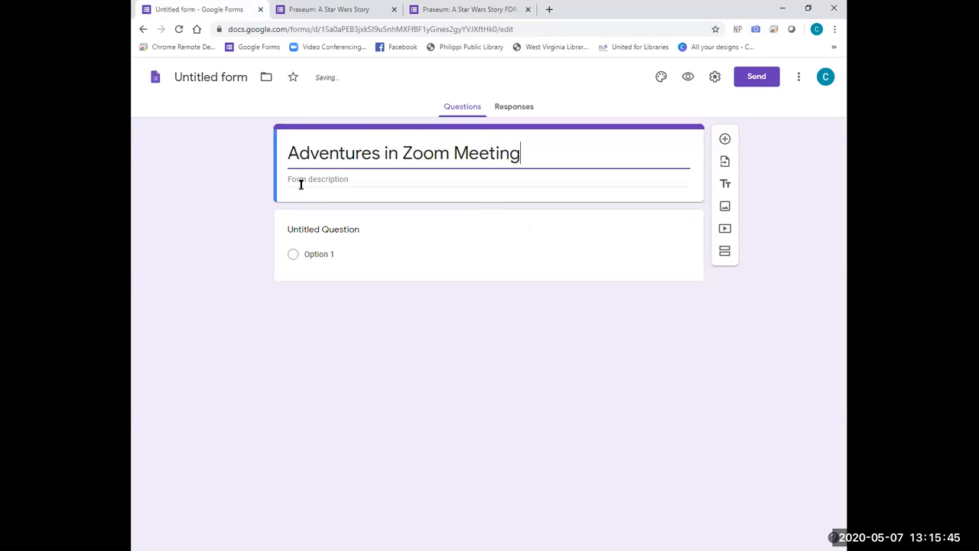
Step: View the question types available for the untitled question and open its question text for editing
{"action": "left_click", "coordinate": [372, 249]}
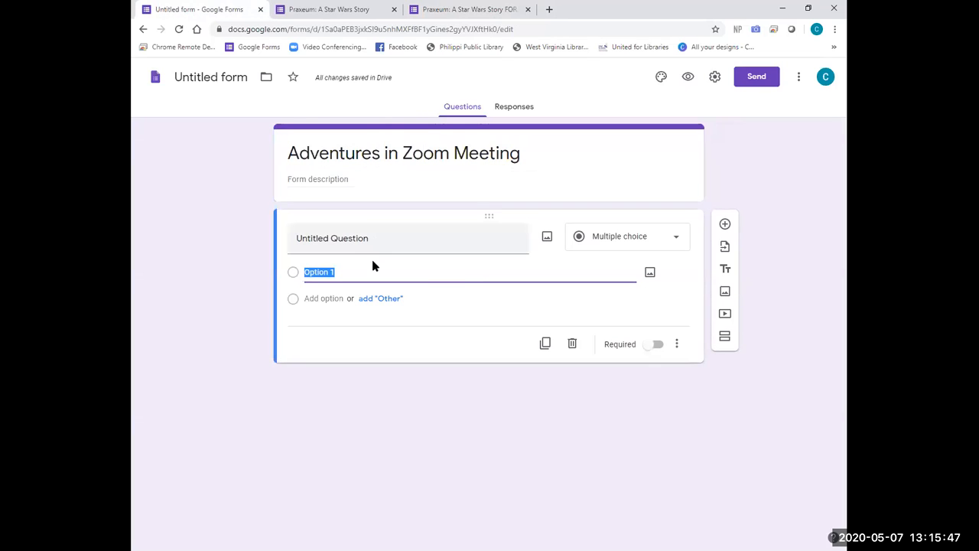
{"action": "left_click", "coordinate": [646, 242]}
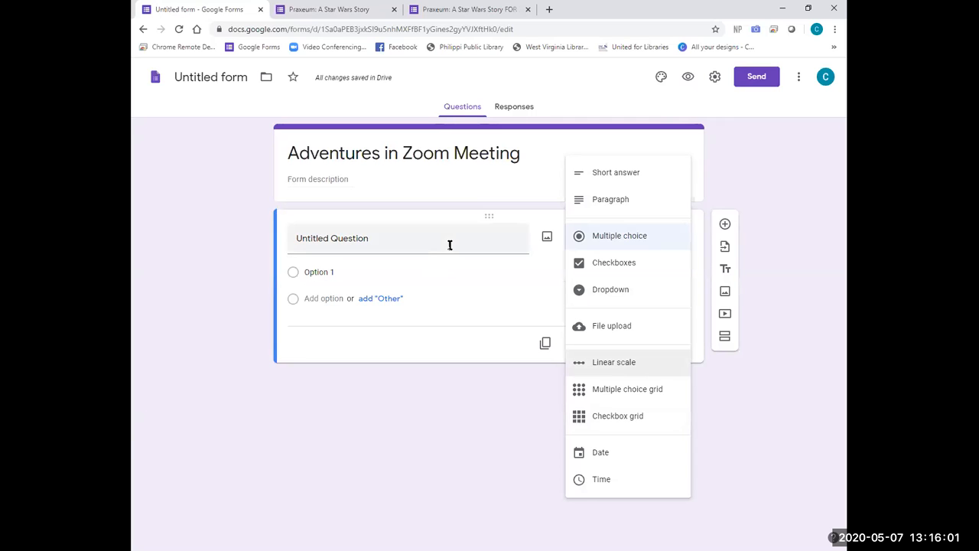
{"action": "left_click", "coordinate": [355, 238]}
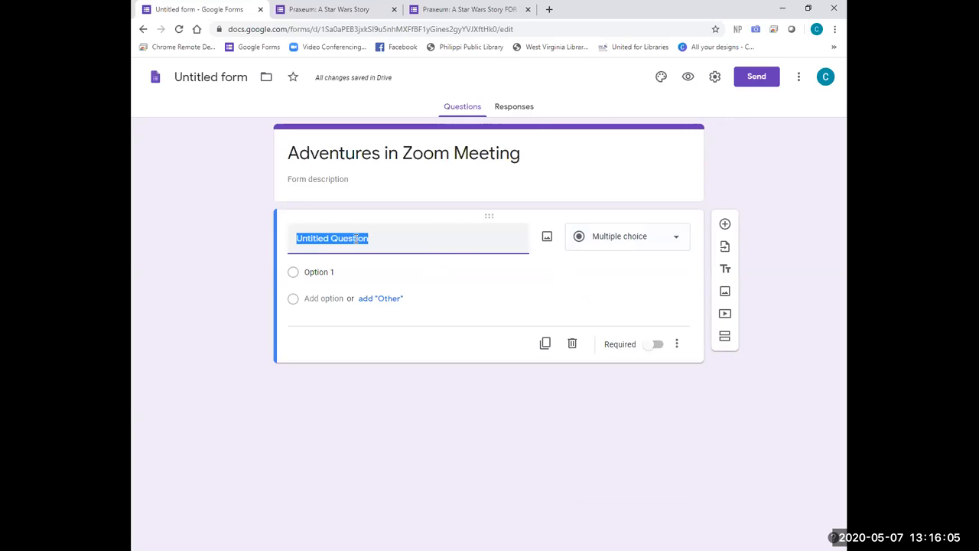
Step: Set the untitled question's text to "Do you want to go left or right?"
{"action": "type", "text": "Do you w"}
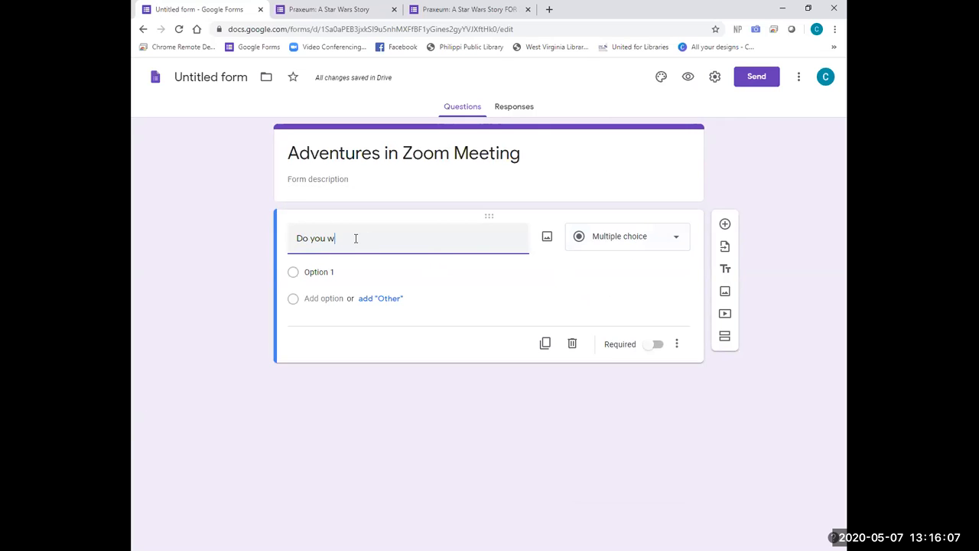
{"action": "type", "text": "ant to go left or right"}
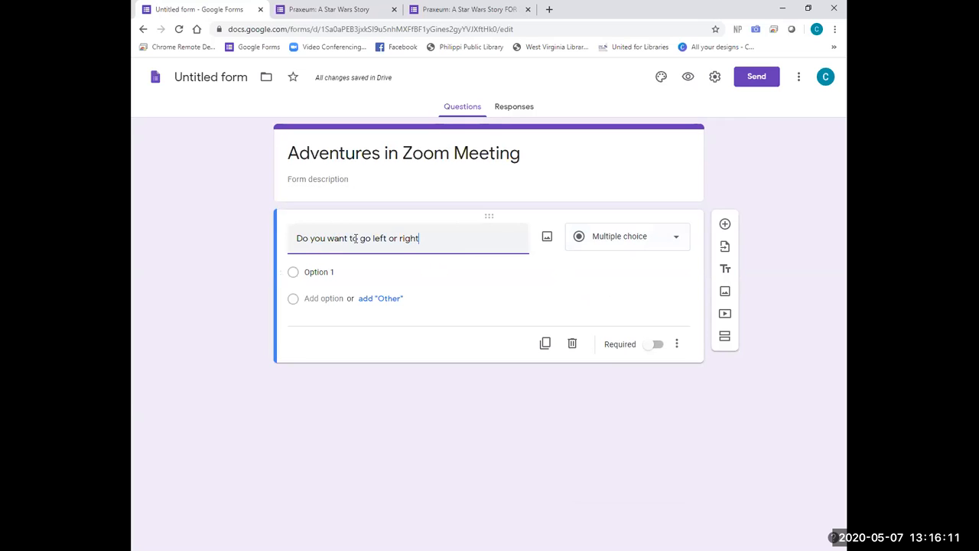
{"action": "type", "text": "?"}
Step: Give the question two answer options, "Left" and "Right"
{"action": "left_click", "coordinate": [333, 275]}
{"action": "type", "text": "Left"}
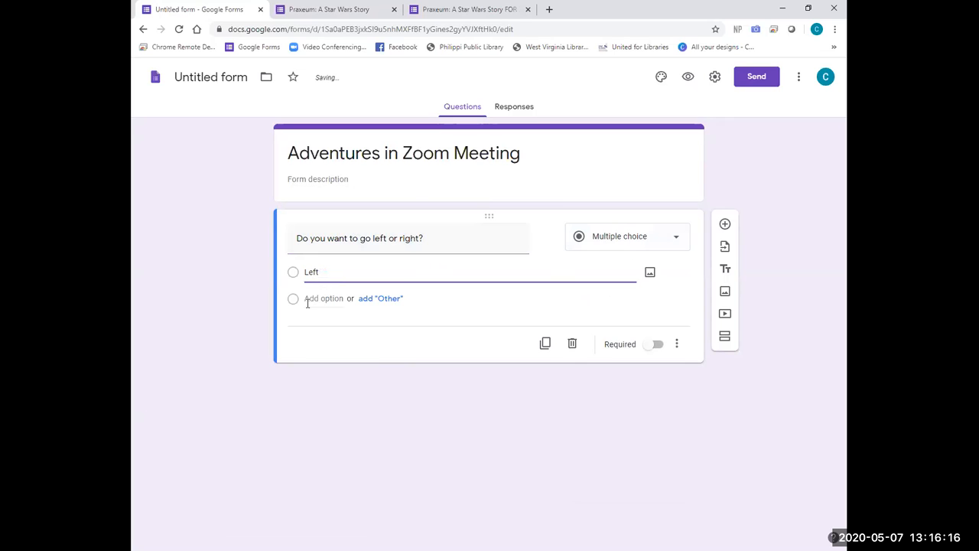
{"action": "left_click", "coordinate": [307, 299]}
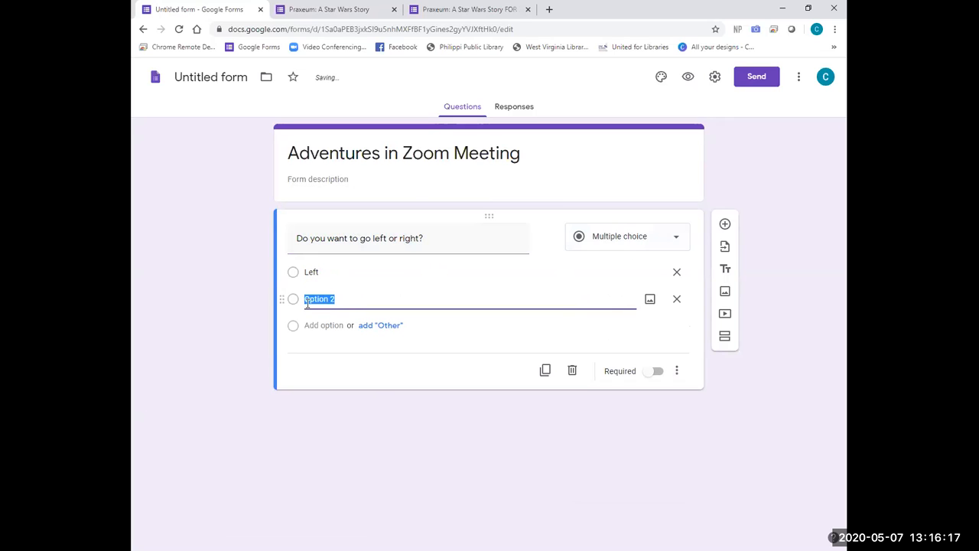
{"action": "type", "text": "right"}
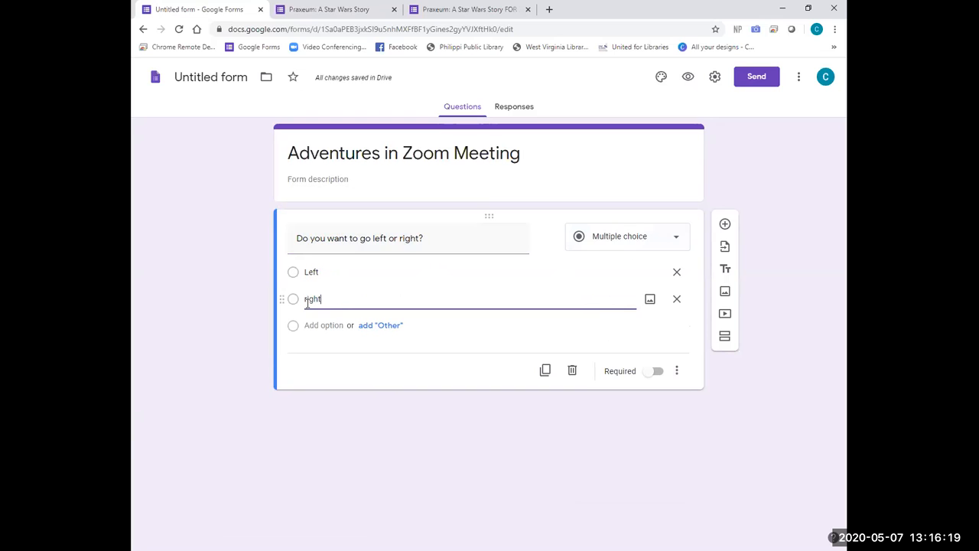
{"action": "left_click", "coordinate": [308, 300]}
{"action": "key", "text": "BackSpace"}
{"action": "type", "text": "R"}
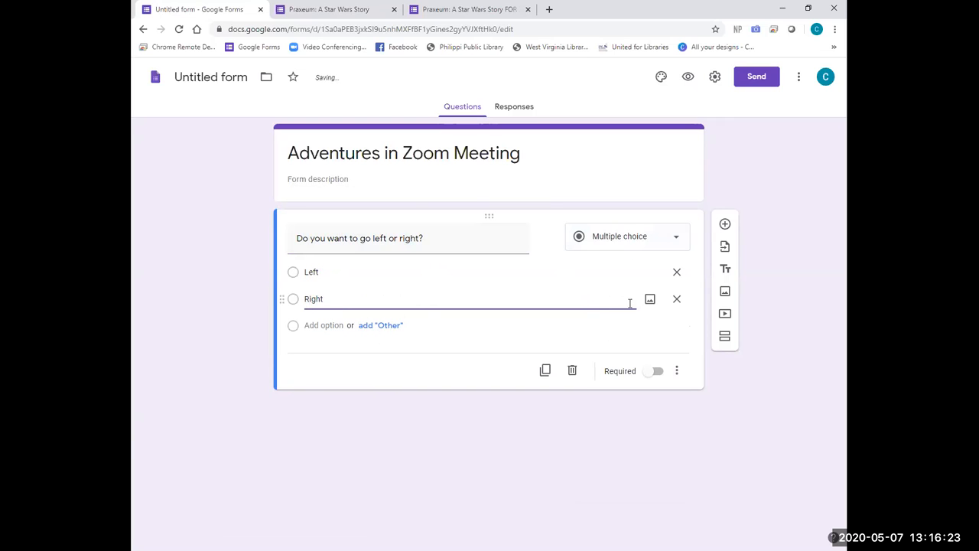
Step: Enable going to a section based on the answer and add a second section titled "Left"
{"action": "left_click", "coordinate": [677, 372]}
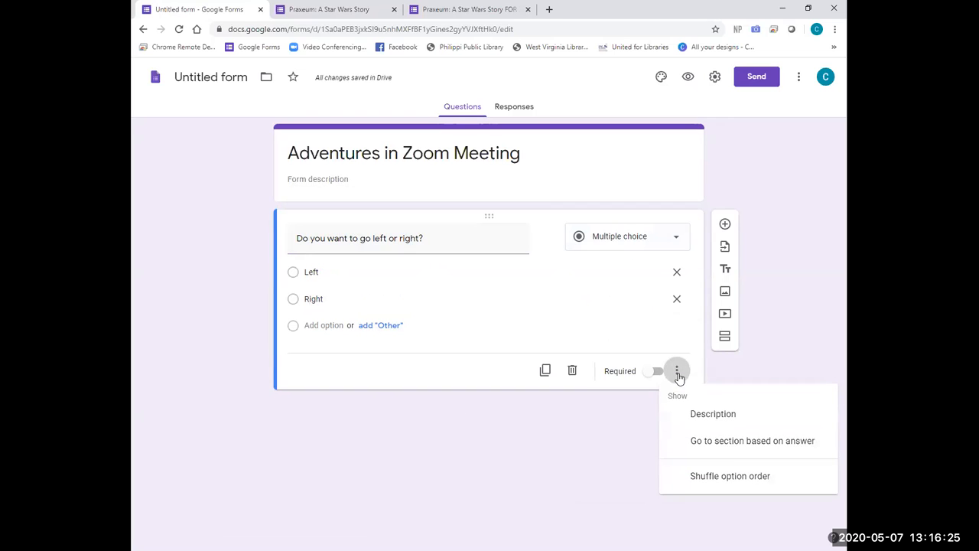
{"action": "left_click", "coordinate": [766, 444]}
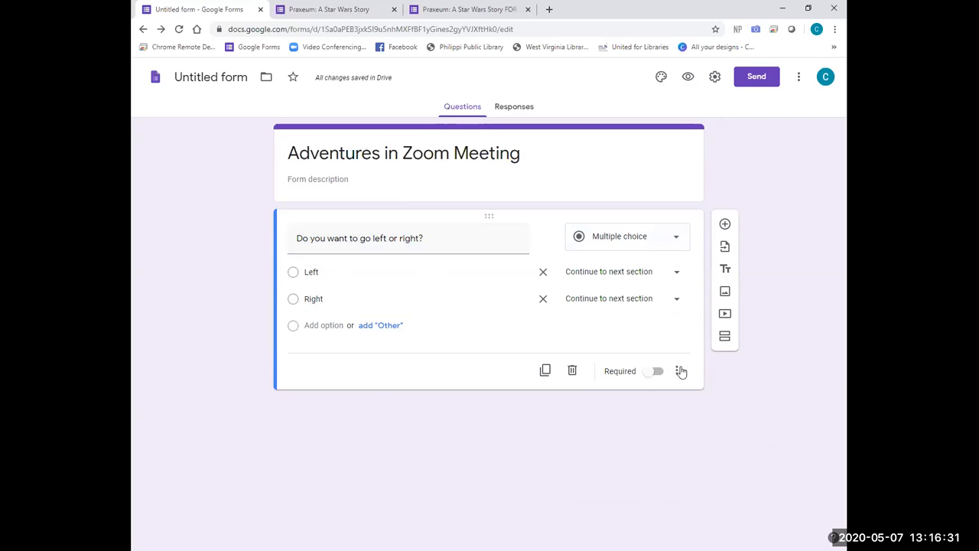
{"action": "left_click", "coordinate": [725, 336]}
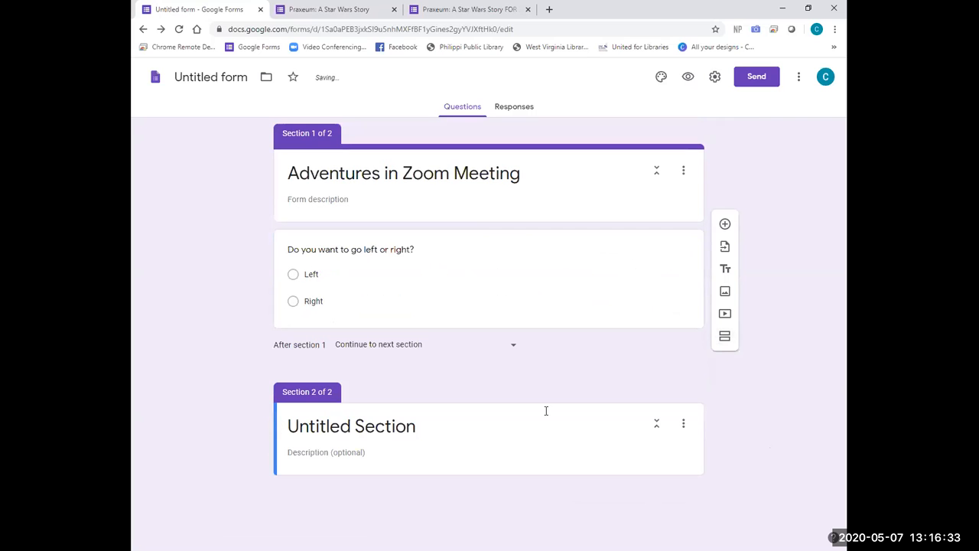
{"action": "type", "text": "Left"}
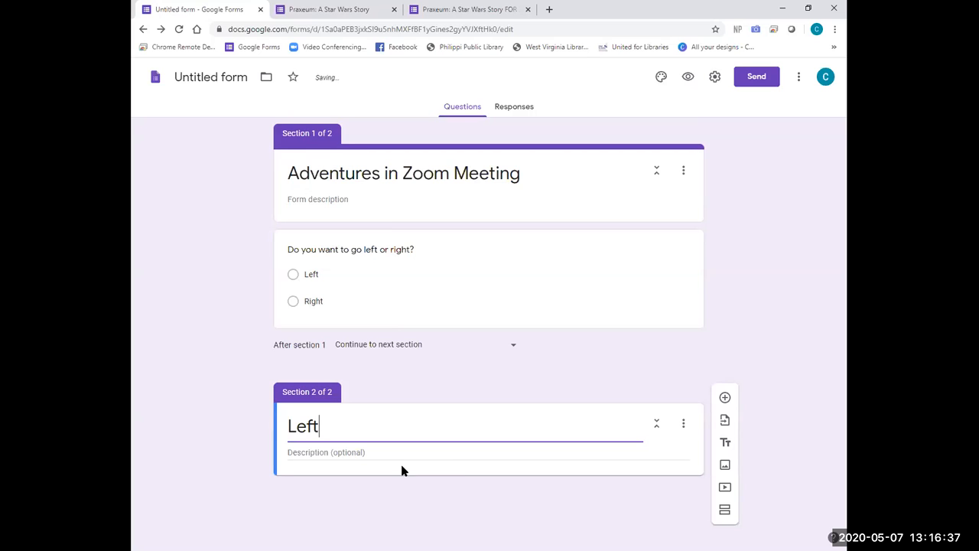
Step: Route the Left answer to section 2 (Left)
{"action": "left_click", "coordinate": [609, 286]}
{"action": "left_click", "coordinate": [574, 292]}
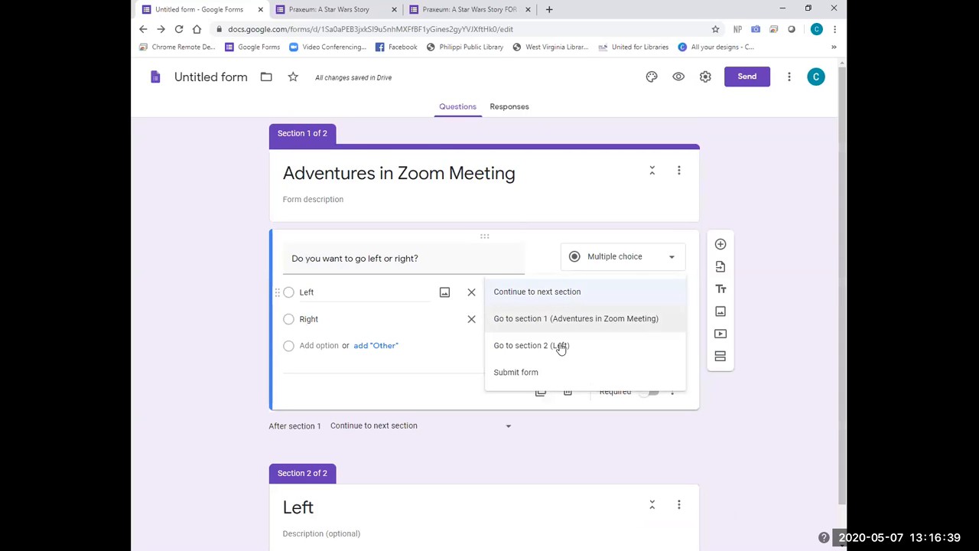
{"action": "left_click", "coordinate": [559, 344]}
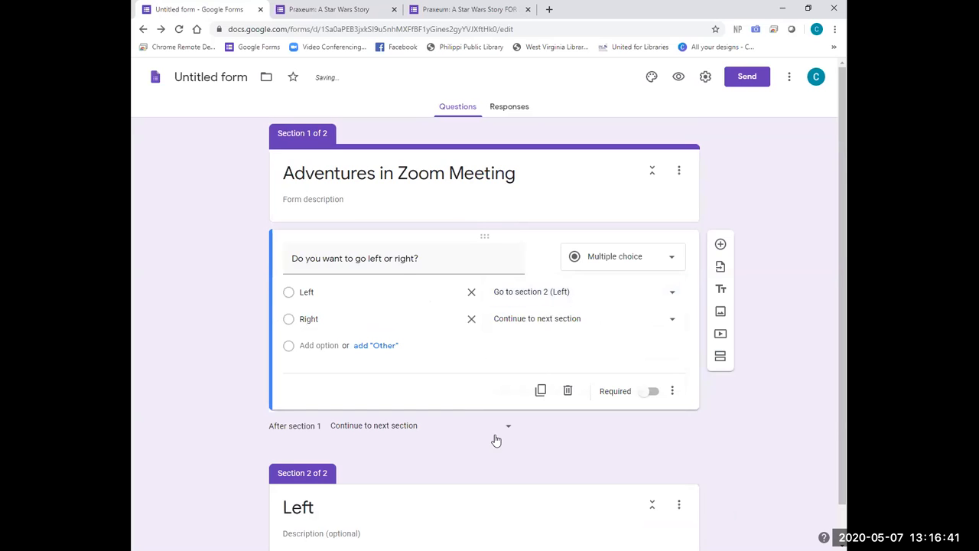
Step: Add a third section after the Left section and title it "Right"
{"action": "scroll", "coordinate": [494, 439], "scroll_direction": "down", "scroll_amount": 1}
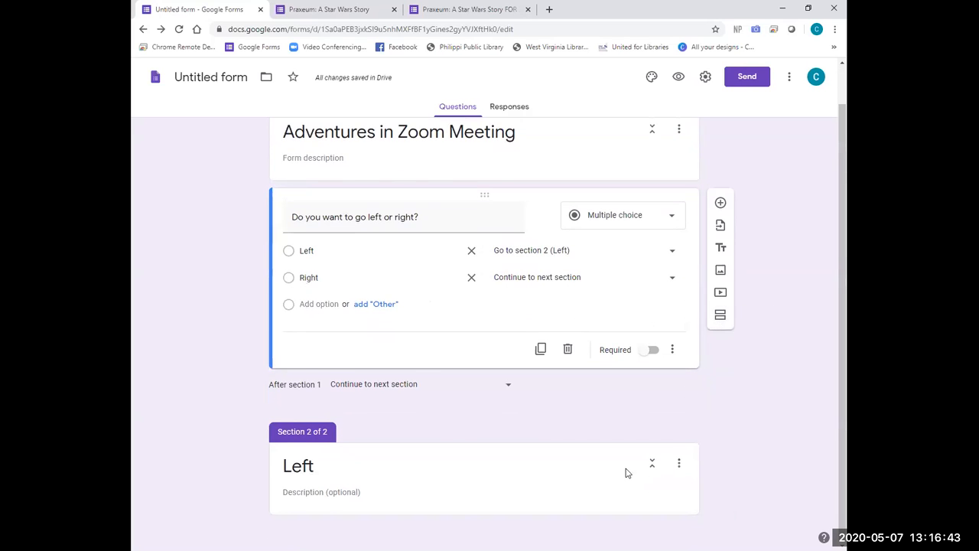
{"action": "left_click", "coordinate": [624, 472]}
{"action": "left_click", "coordinate": [719, 511]}
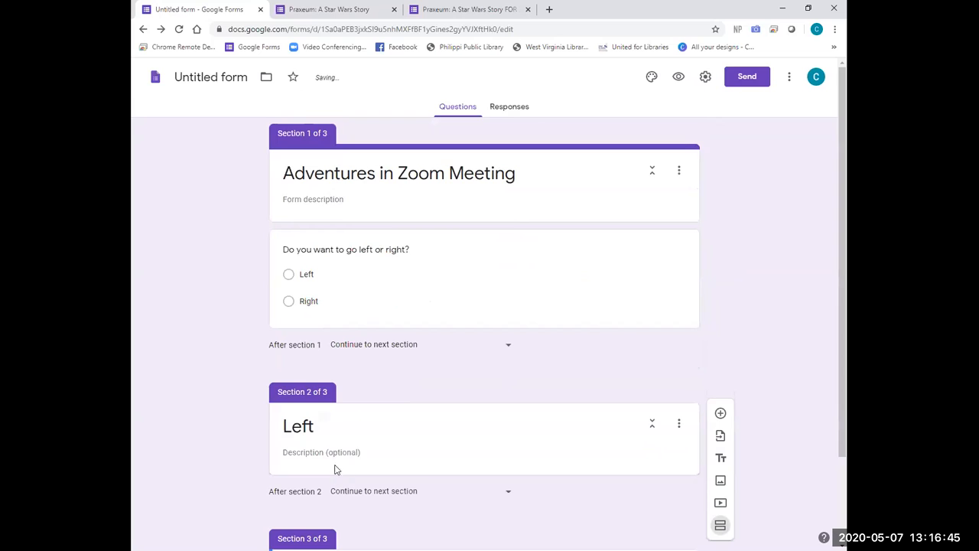
{"action": "type", "text": "Right"}
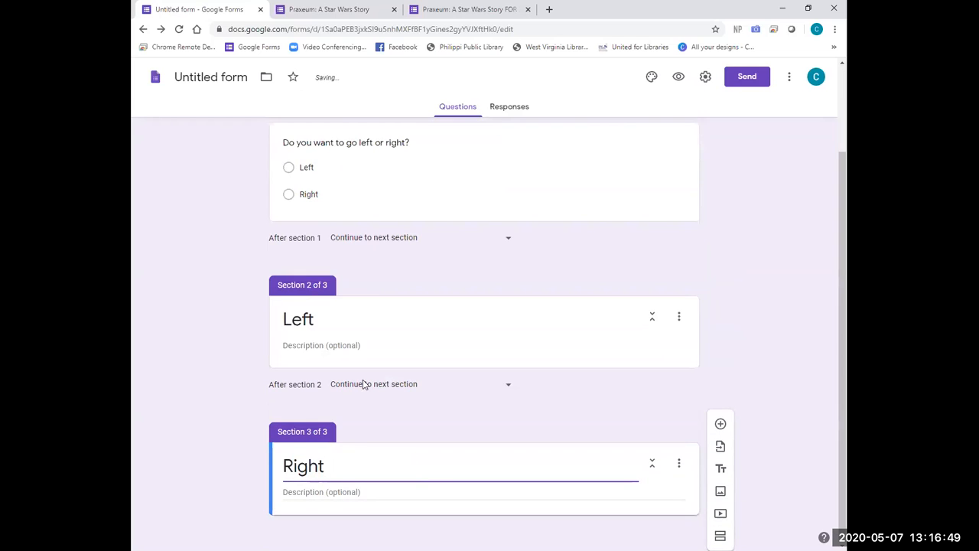
Step: Route the Right answer to section 3 (Right)
{"action": "left_click", "coordinate": [374, 191]}
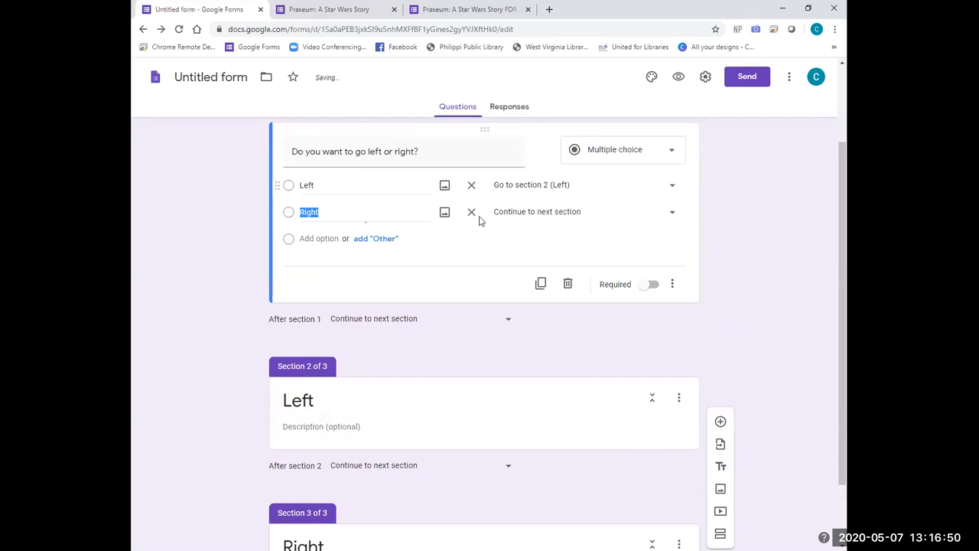
{"action": "left_click", "coordinate": [547, 222]}
{"action": "left_click", "coordinate": [505, 291]}
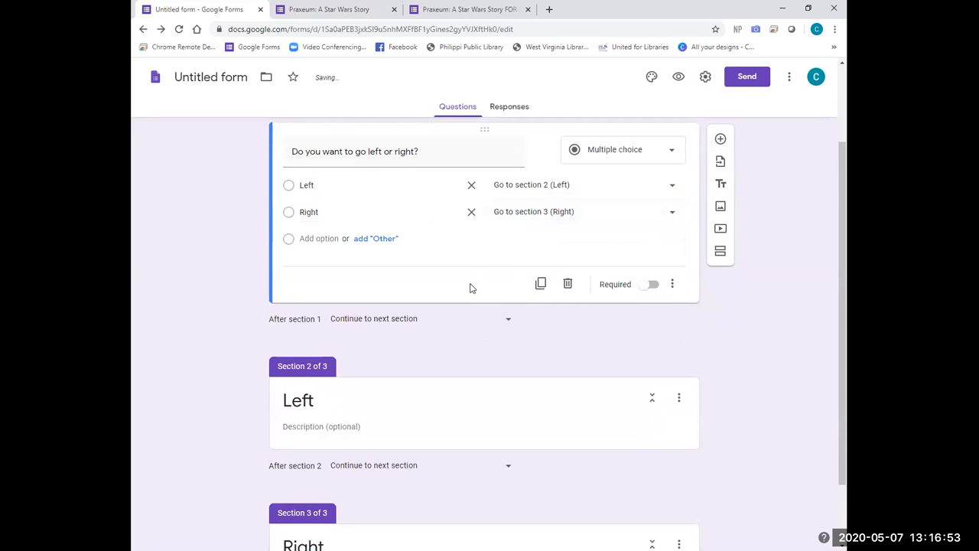
Step: Preview the form, test the Left and Right answers to check which section each opens, and close the preview
{"action": "scroll", "coordinate": [470, 286], "scroll_direction": "down", "scroll_amount": 1}
{"action": "scroll", "coordinate": [395, 157], "scroll_direction": "up", "scroll_amount": 1}
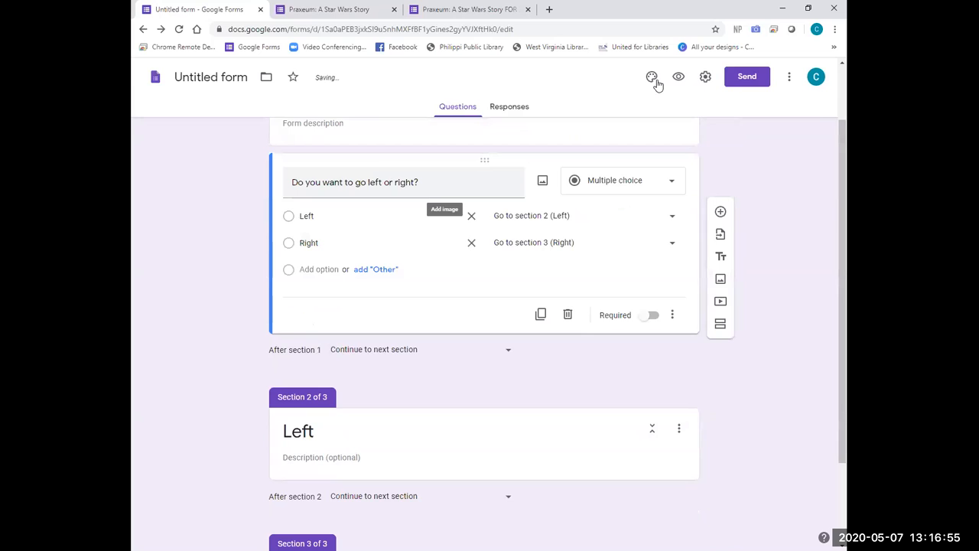
{"action": "left_click", "coordinate": [678, 76]}
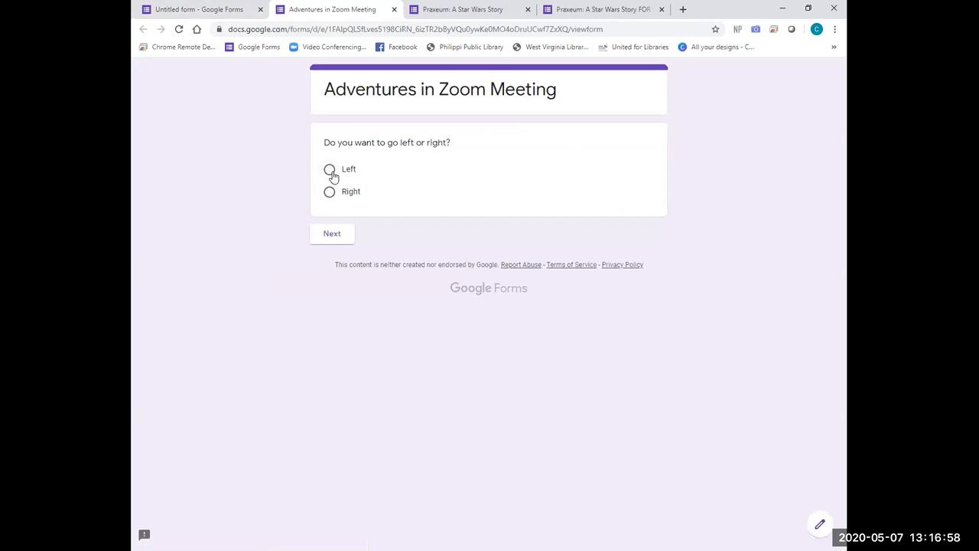
{"action": "left_click", "coordinate": [331, 173]}
{"action": "left_click", "coordinate": [337, 234]}
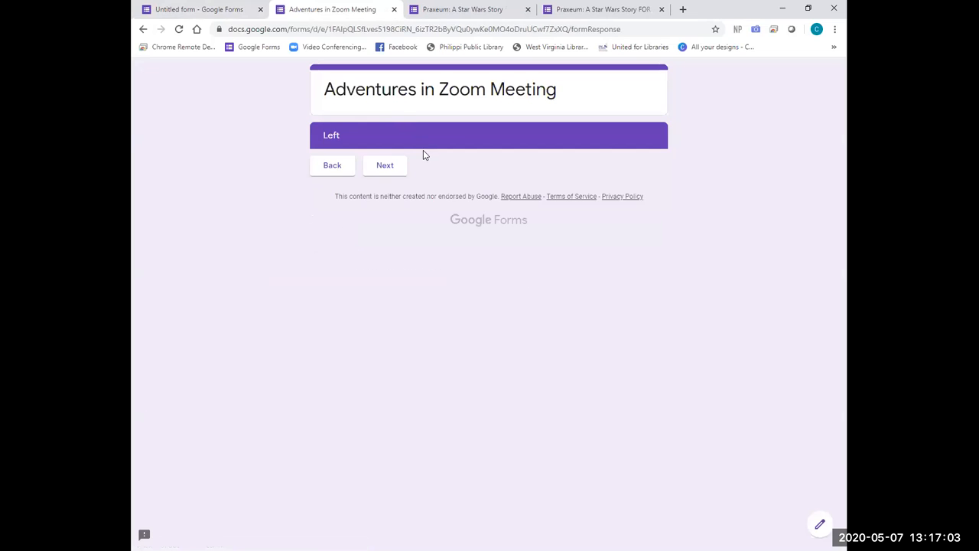
{"action": "left_click", "coordinate": [336, 168]}
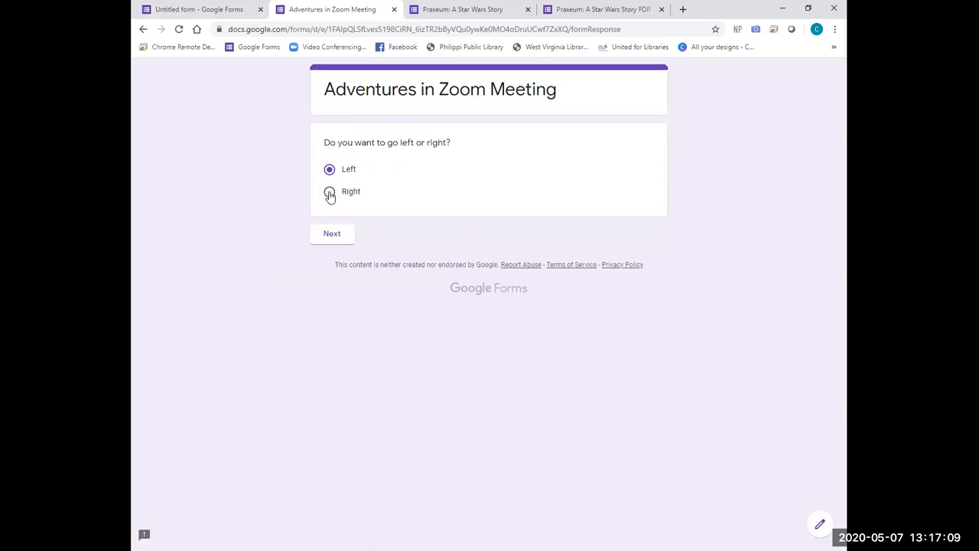
{"action": "left_click", "coordinate": [337, 234]}
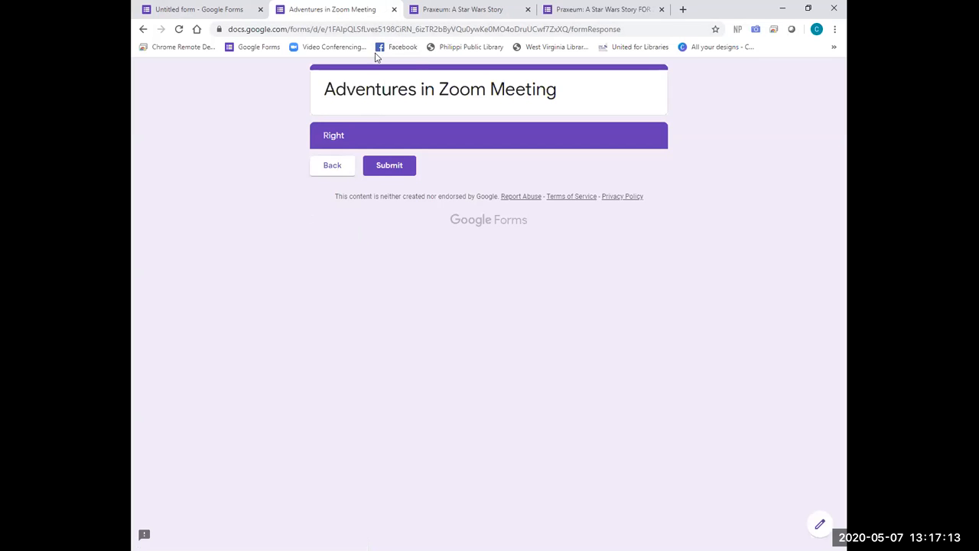
{"action": "key", "text": "ctrl+w"}
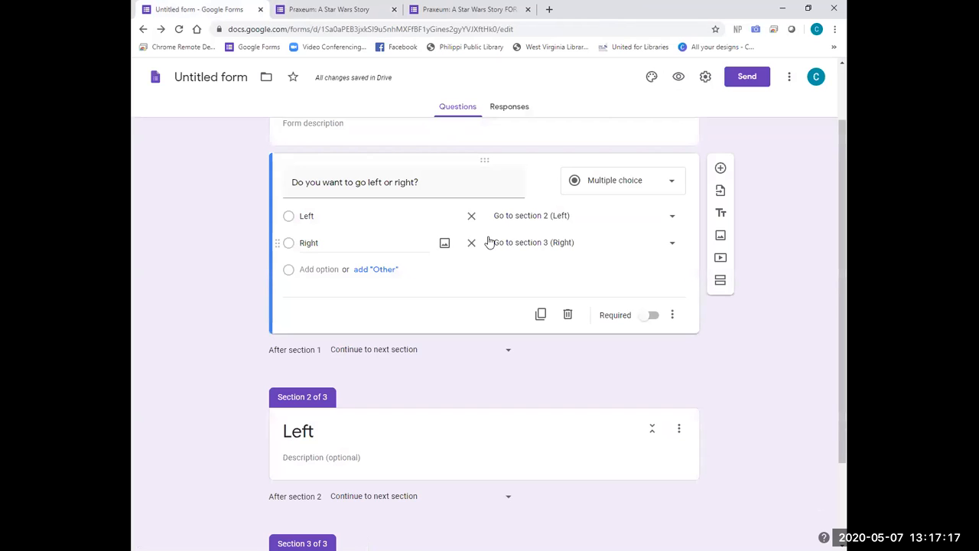
Step: Delete the Left and Right sections from the form
{"action": "scroll", "coordinate": [482, 233], "scroll_direction": "up", "scroll_amount": 1}
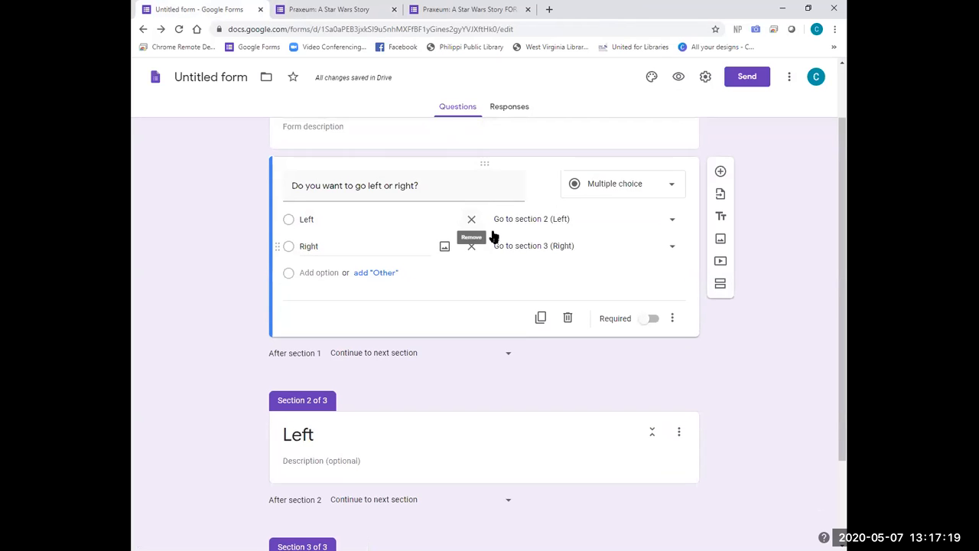
{"action": "scroll", "coordinate": [495, 237], "scroll_direction": "up", "scroll_amount": 1}
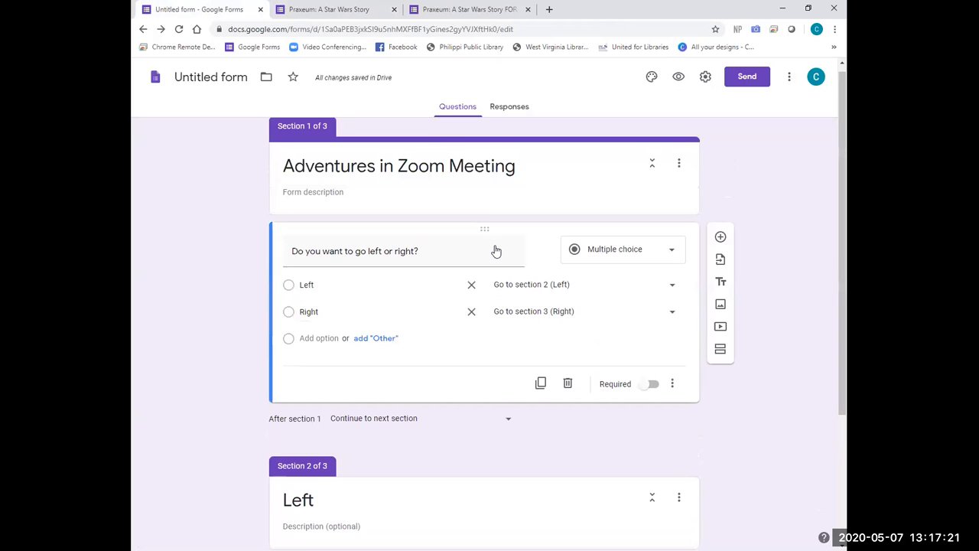
{"action": "scroll", "coordinate": [684, 321], "scroll_direction": "down", "scroll_amount": 1}
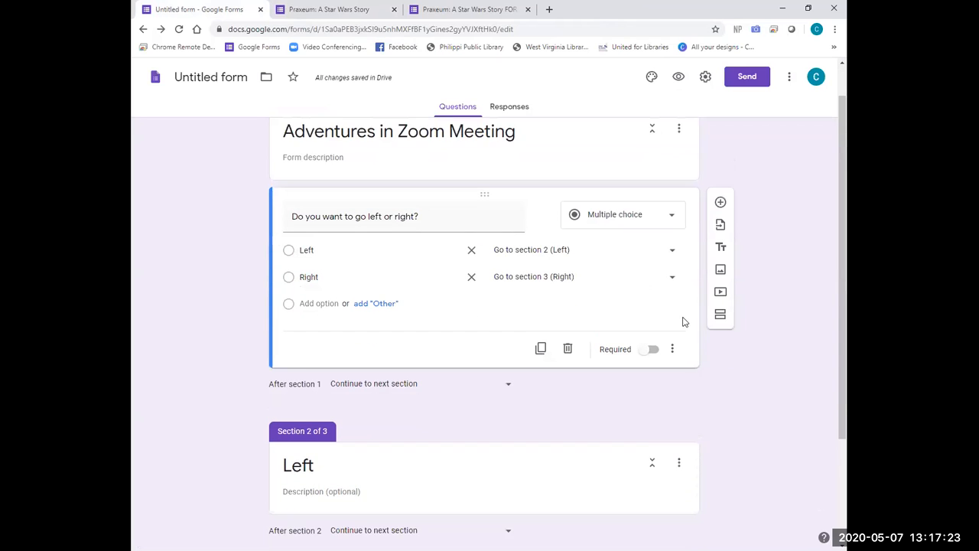
{"action": "scroll", "coordinate": [680, 366], "scroll_direction": "down", "scroll_amount": 1}
{"action": "left_click", "coordinate": [679, 371]}
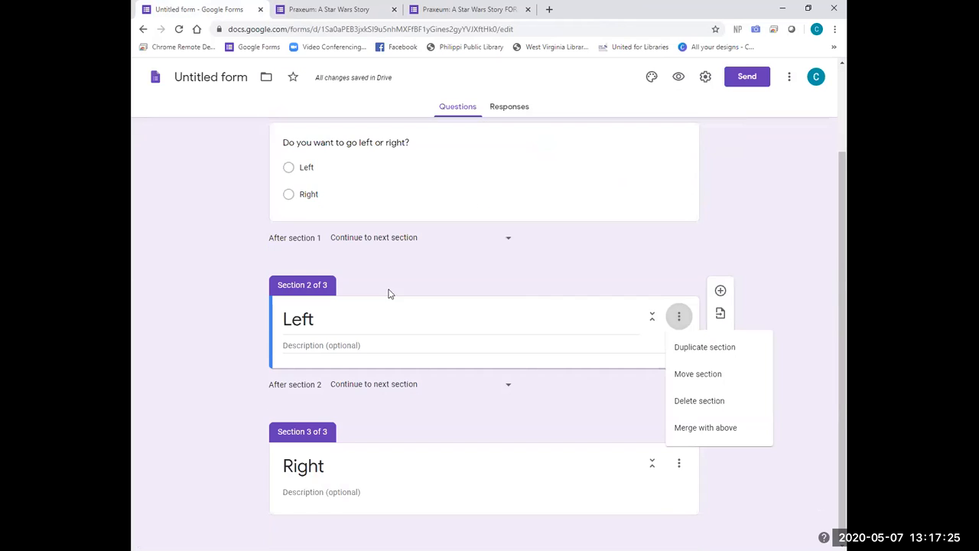
{"action": "left_click", "coordinate": [577, 319]}
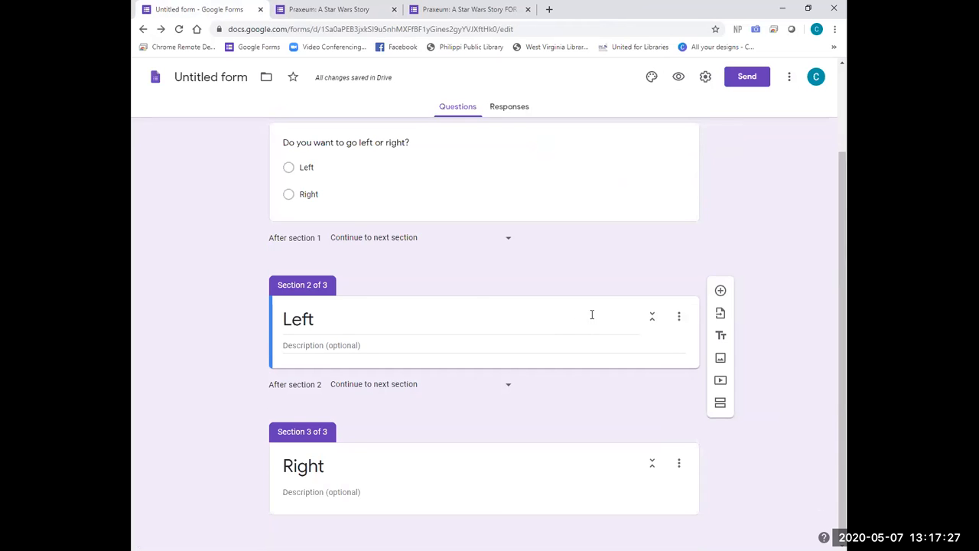
{"action": "left_click", "coordinate": [679, 316]}
{"action": "left_click", "coordinate": [685, 400]}
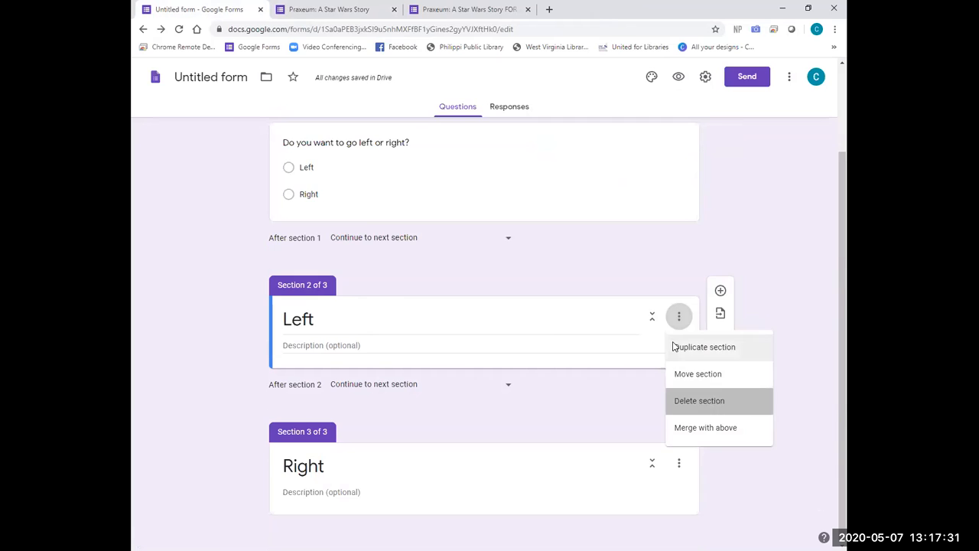
{"action": "left_click", "coordinate": [679, 424]}
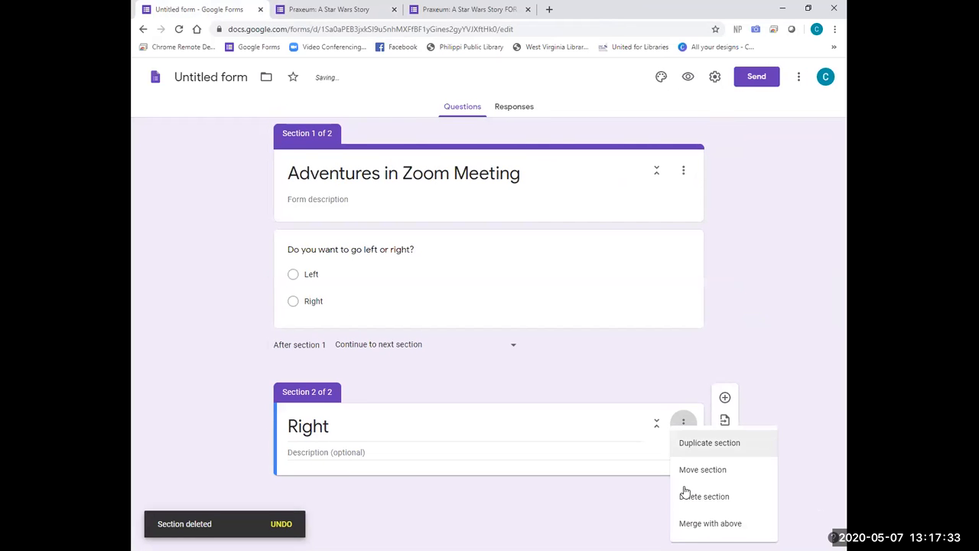
{"action": "left_click", "coordinate": [687, 494]}
Step: Change the "Do you want to go left or right?" question's type to Short answer
{"action": "left_click", "coordinate": [555, 243]}
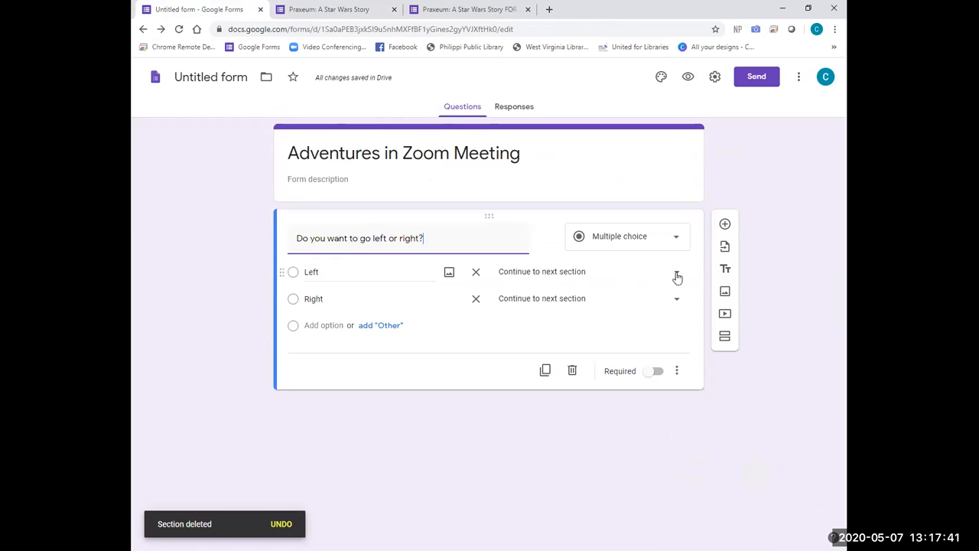
{"action": "left_click", "coordinate": [639, 249]}
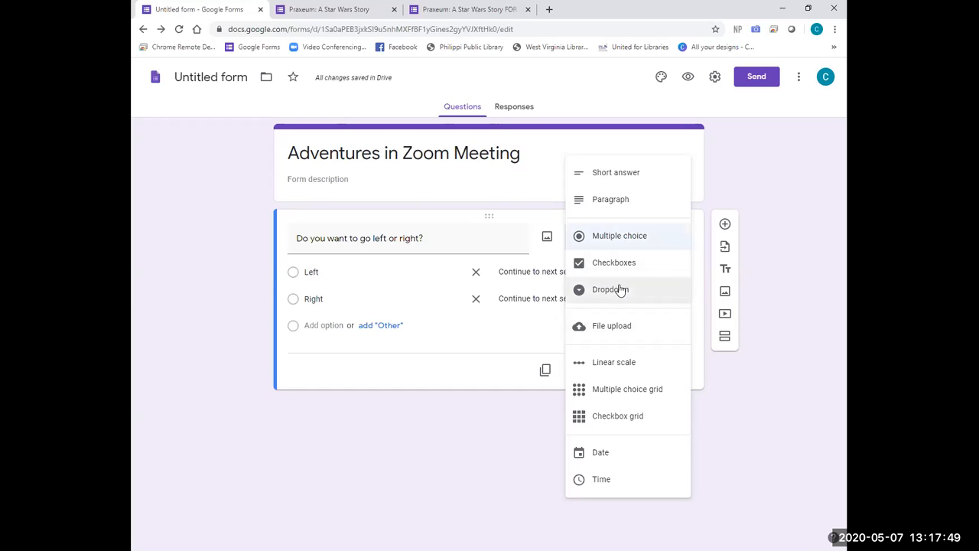
{"action": "left_click", "coordinate": [613, 181]}
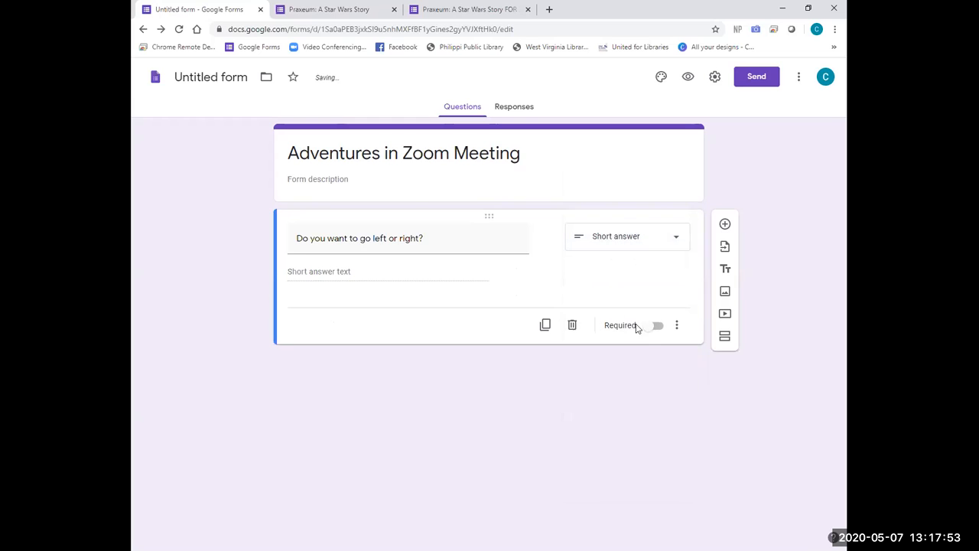
Step: Make the short answer question required and turn on its response validation
{"action": "left_click", "coordinate": [656, 329]}
{"action": "left_click", "coordinate": [678, 329]}
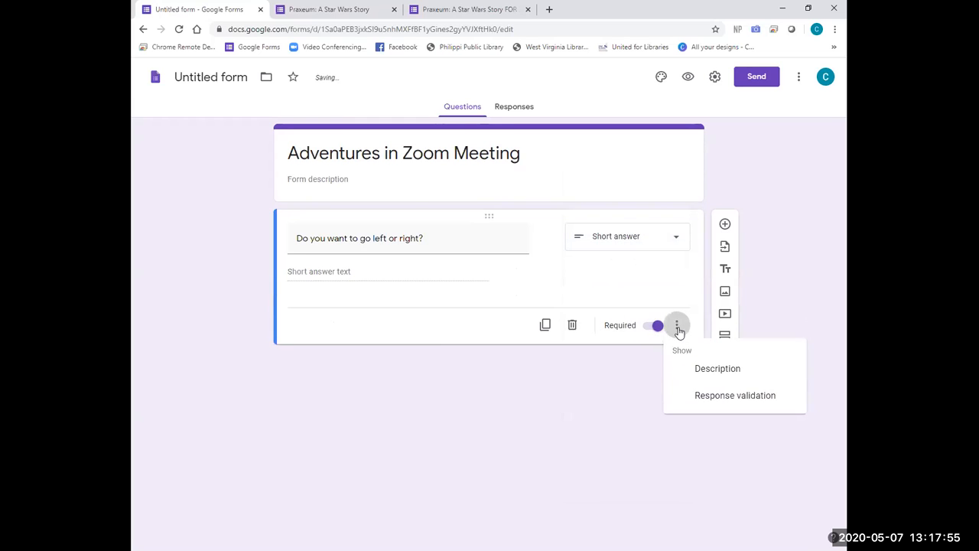
{"action": "left_click", "coordinate": [707, 396]}
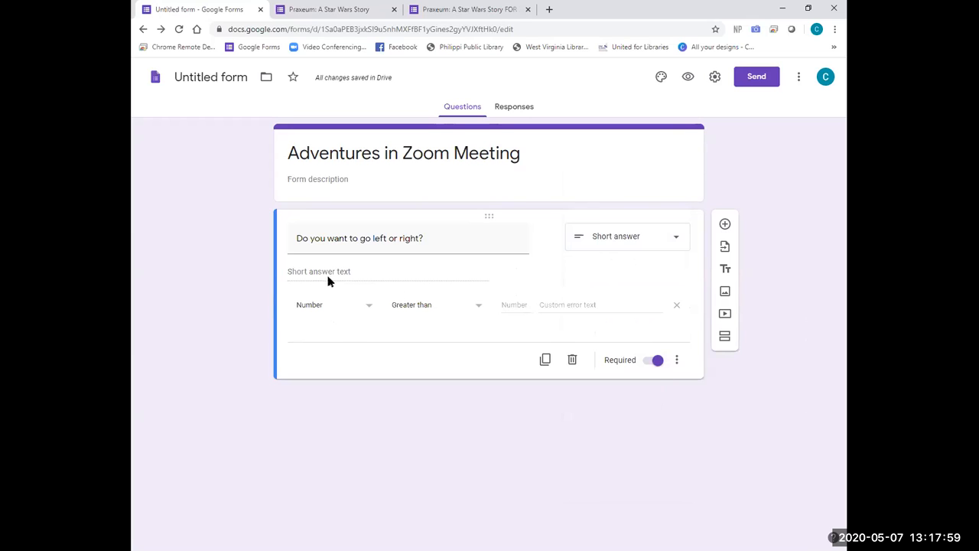
Step: Set the short answer question's response validation to Text with the Contains condition
{"action": "left_click", "coordinate": [368, 311]}
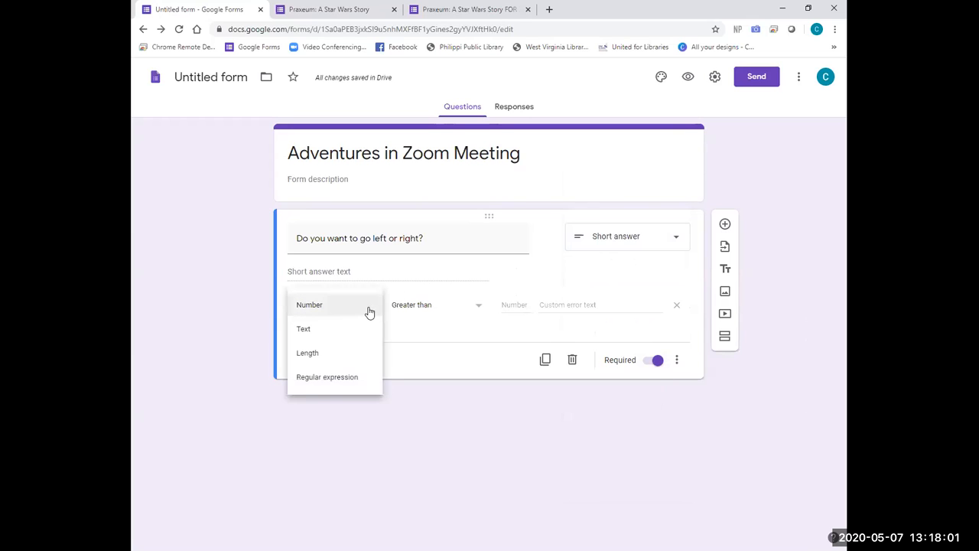
{"action": "left_click", "coordinate": [355, 328]}
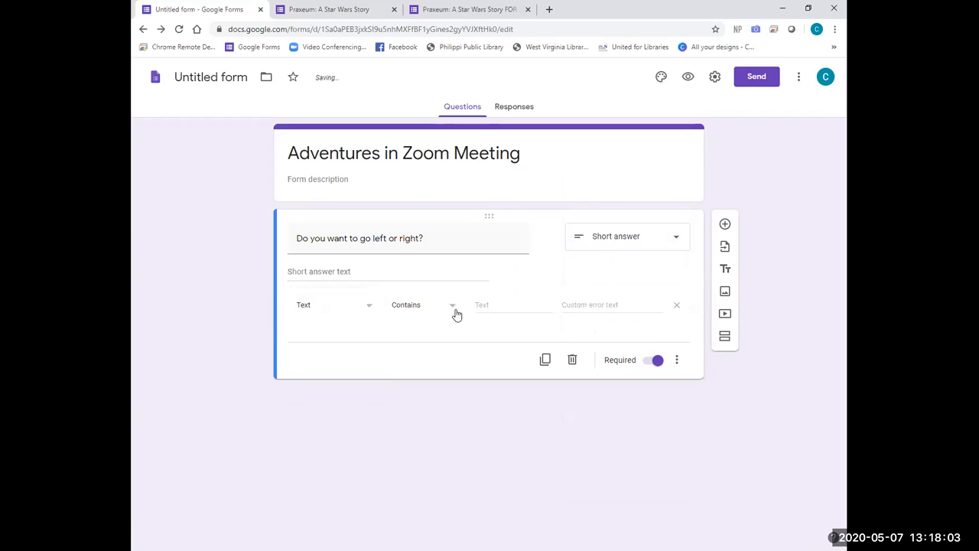
{"action": "left_click", "coordinate": [454, 307]}
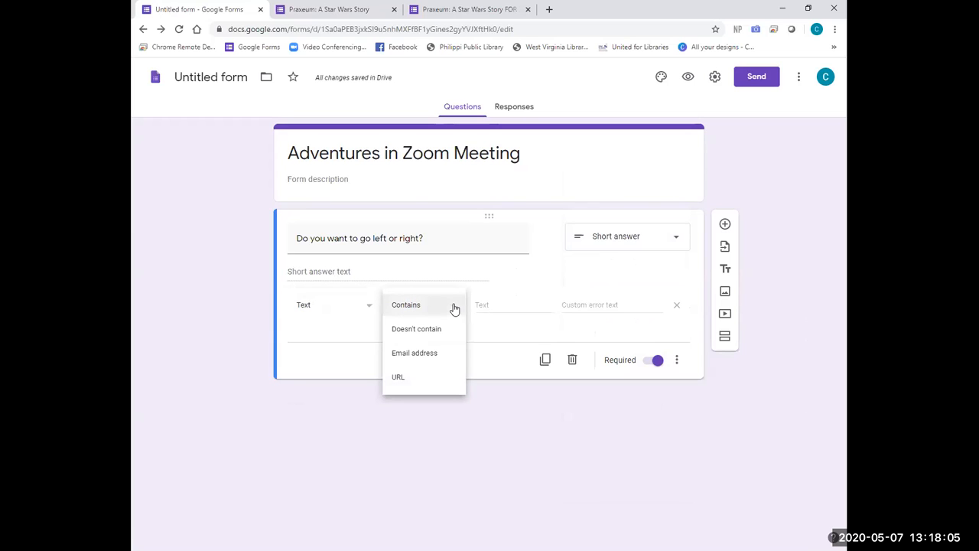
{"action": "left_click", "coordinate": [453, 307]}
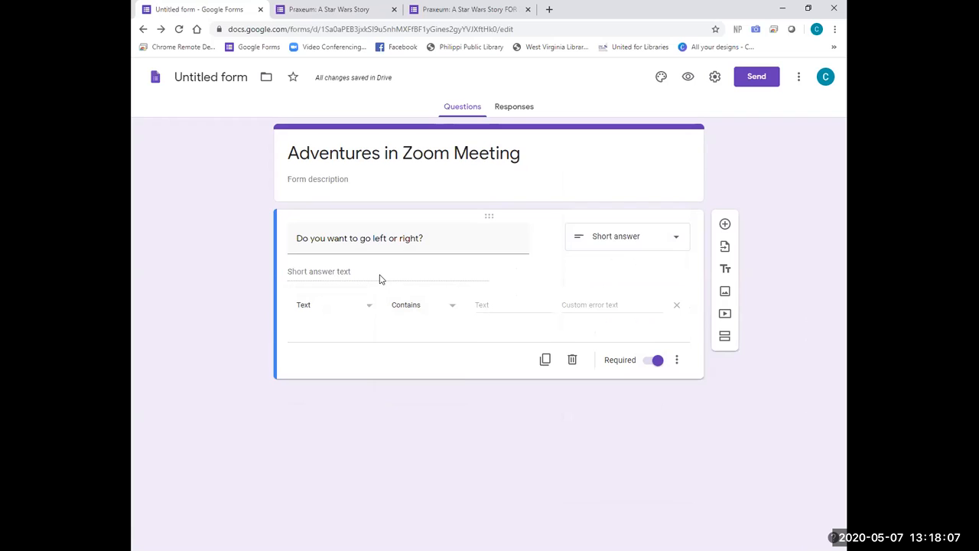
Step: Replace the question text with "What is 1+1 equal too?"
{"action": "left_click", "coordinate": [465, 233]}
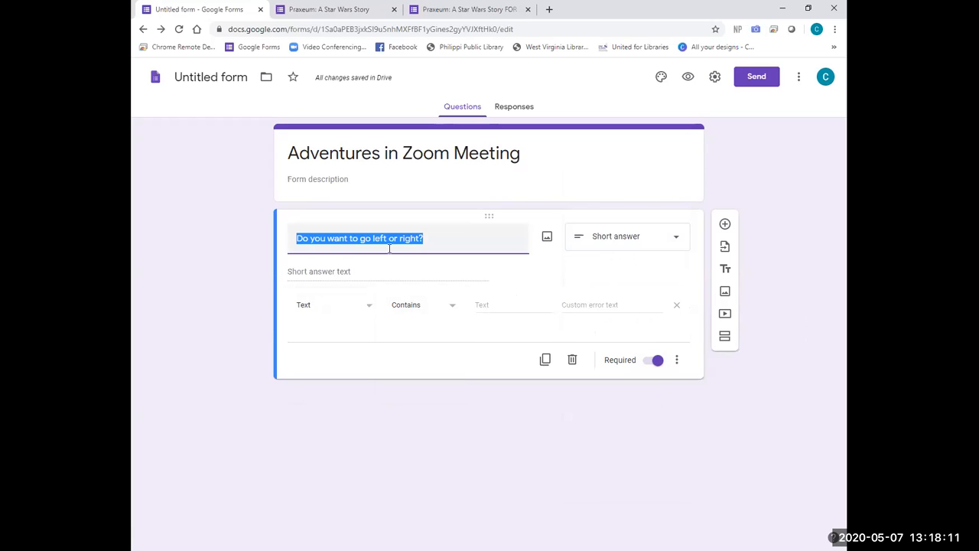
{"action": "left_click", "coordinate": [354, 269]}
{"action": "left_click", "coordinate": [496, 304]}
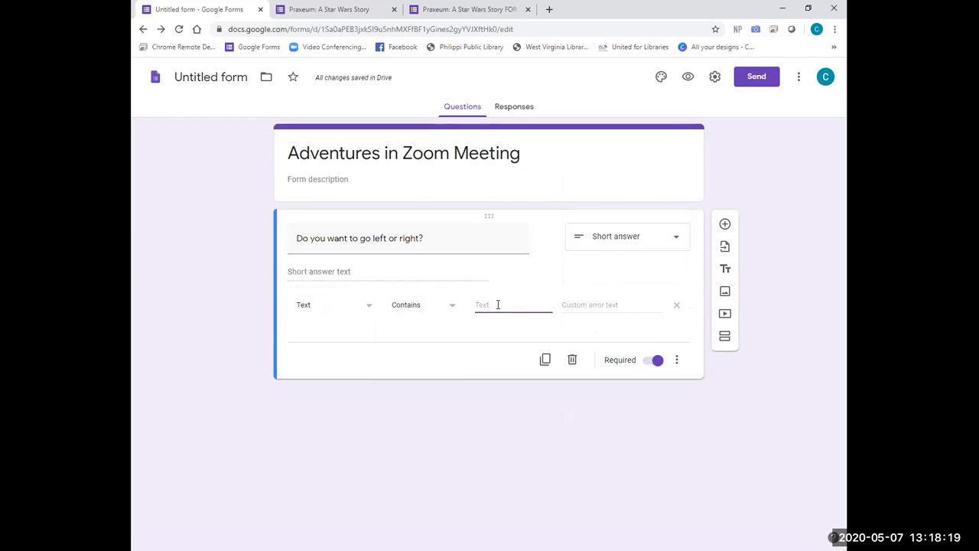
{"action": "left_click", "coordinate": [413, 239]}
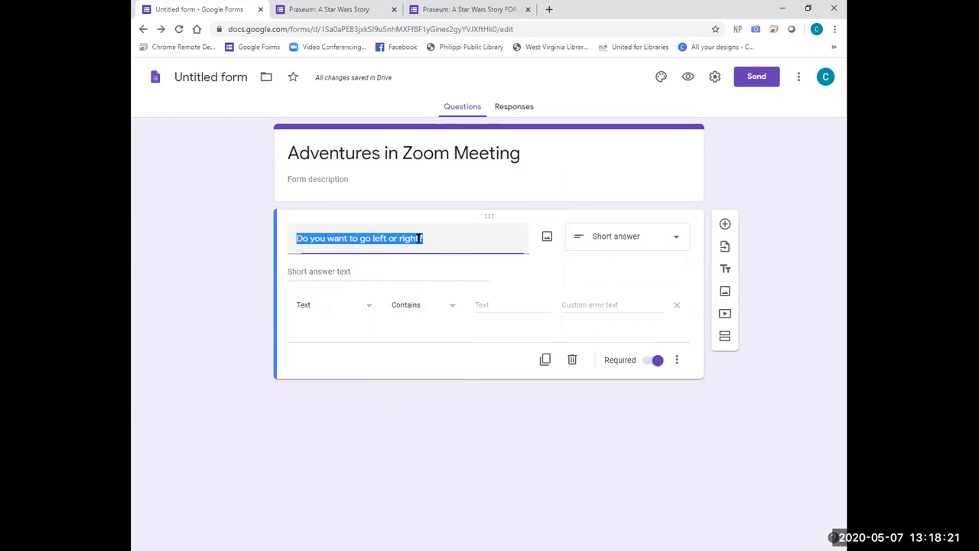
{"action": "key", "text": "BackSpace"}
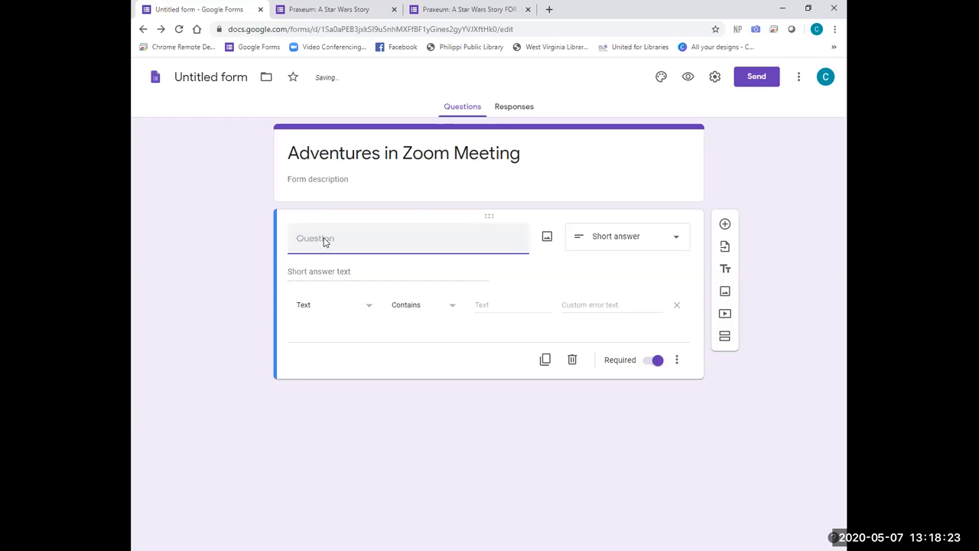
{"action": "type", "text": "What is 1+1 equal too?"}
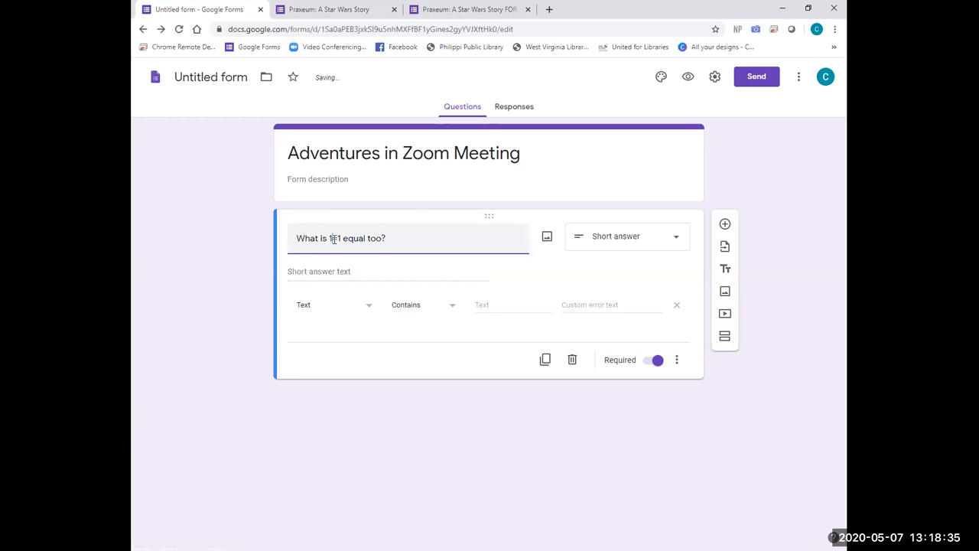
{"action": "key", "text": "BackSpace"}
{"action": "type", "text": "+"}
{"action": "left_click", "coordinate": [307, 272]}
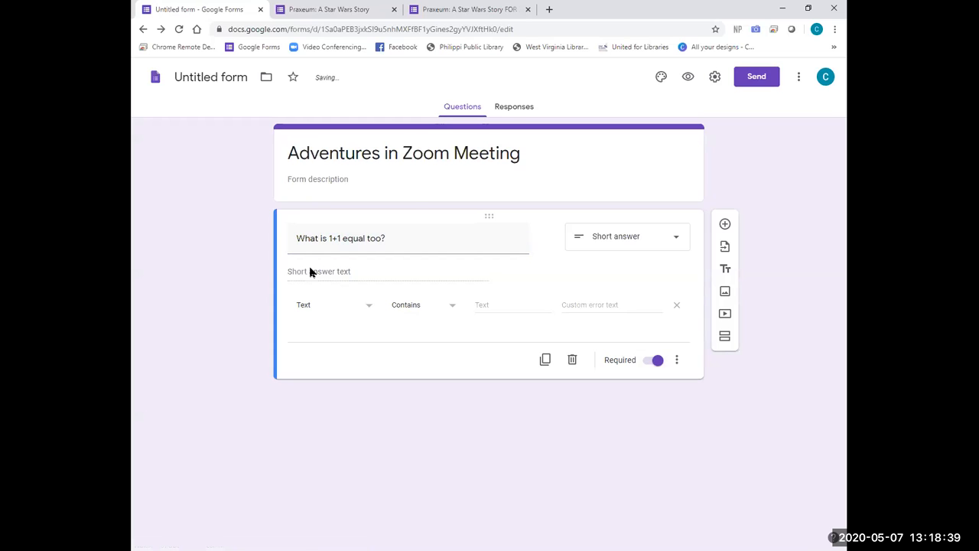
Step: Set the validation text to 2 and the custom error text to "No that's the wrong answer!"
{"action": "left_click", "coordinate": [490, 305]}
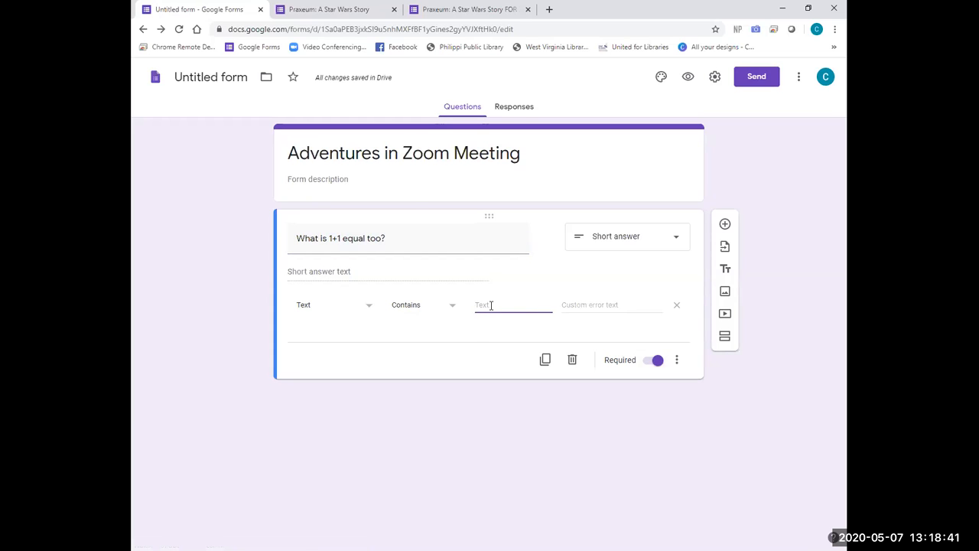
{"action": "type", "text": "2"}
{"action": "left_click", "coordinate": [583, 304]}
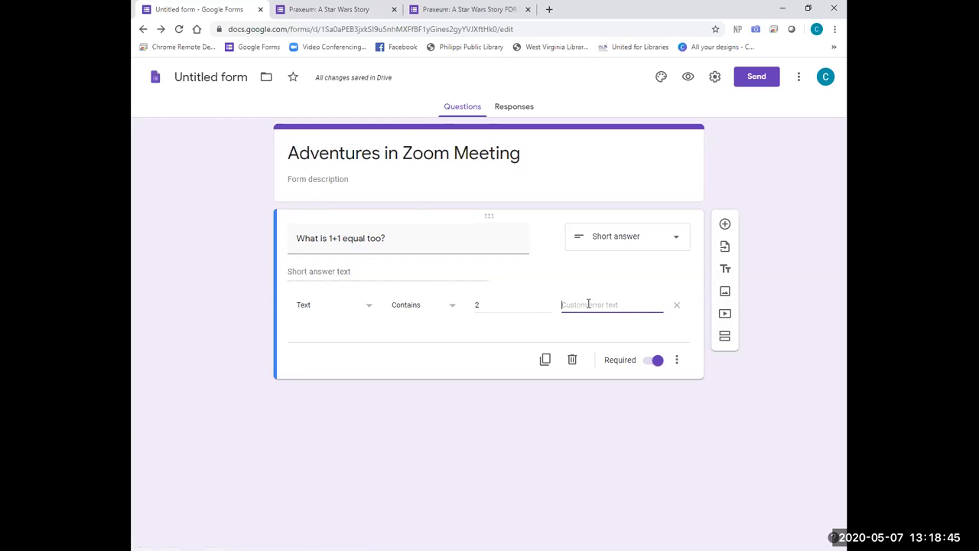
{"action": "type", "text": "No thanks the wrong answer!"}
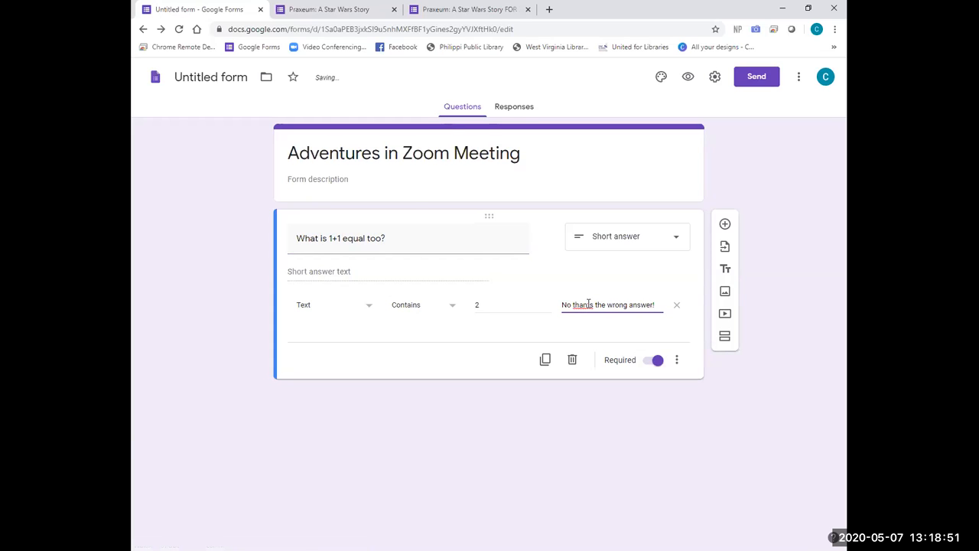
{"action": "right_click", "coordinate": [583, 305]}
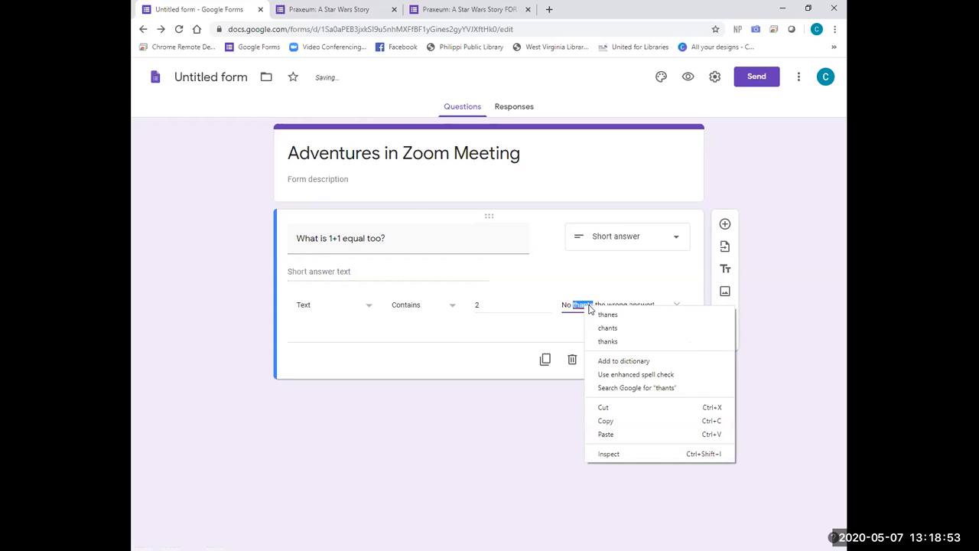
{"action": "left_click", "coordinate": [604, 314]}
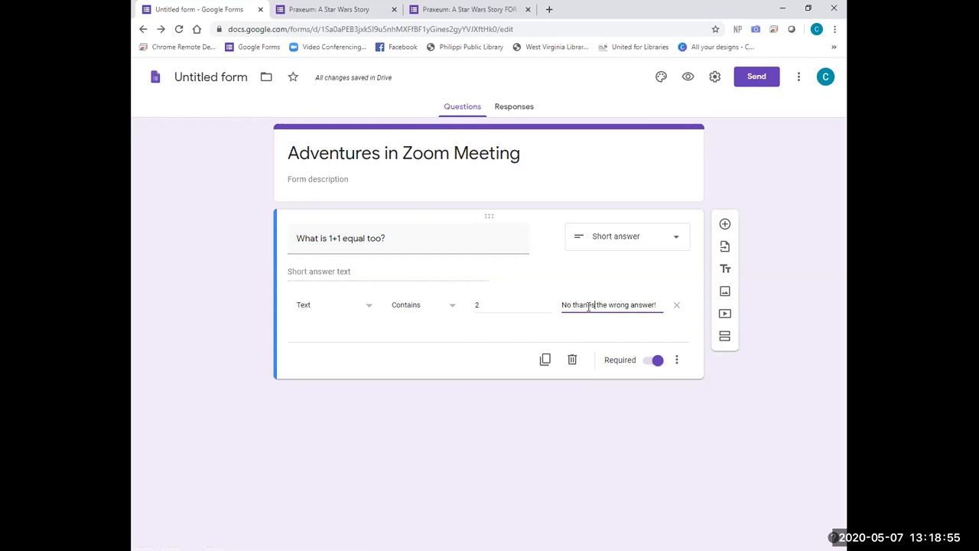
{"action": "key", "text": "BackSpace"}
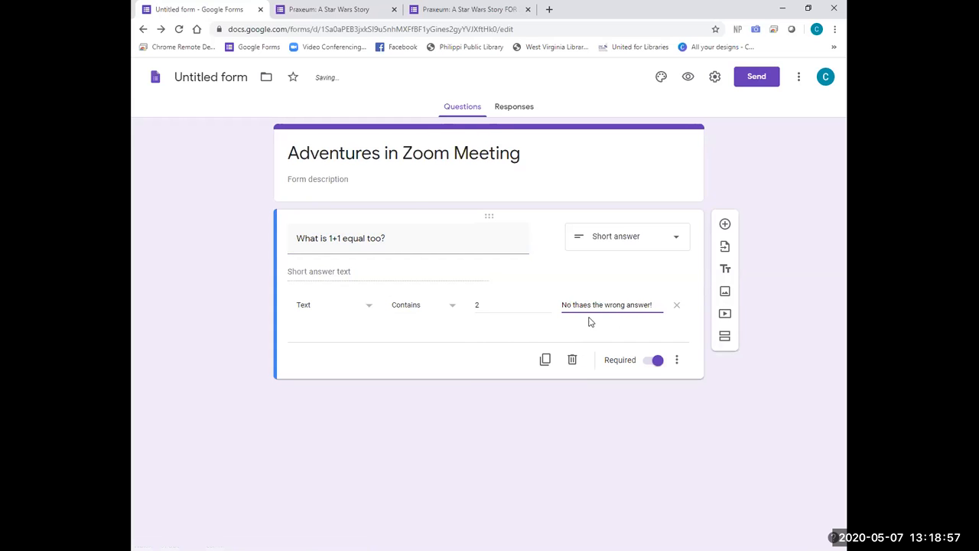
{"action": "key", "text": "Delete"}
{"action": "type", "text": "t'"}
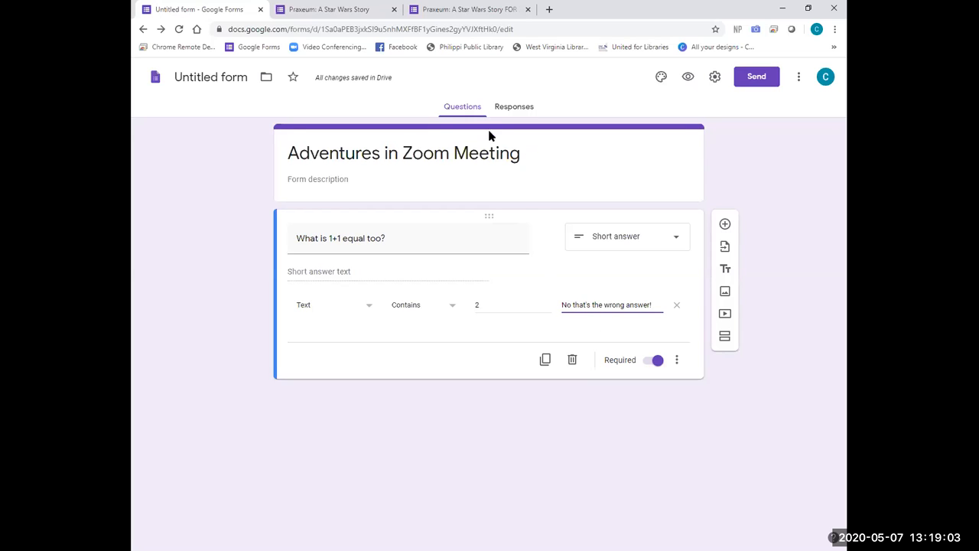
Step: Preview the form, submit 2 as the answer to the 1+1 question, and close the preview
{"action": "left_click", "coordinate": [688, 80]}
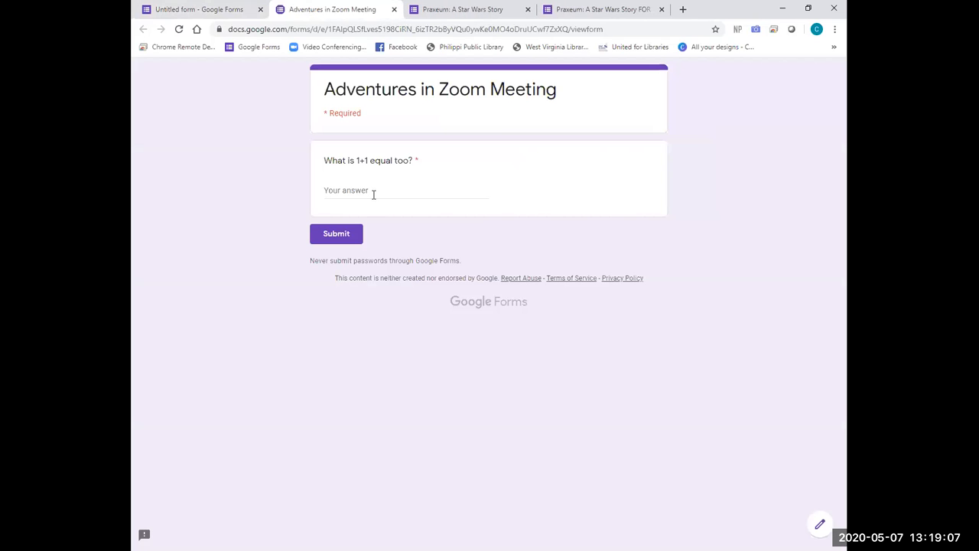
{"action": "left_click", "coordinate": [373, 192]}
{"action": "type", "text": "2"}
{"action": "left_click", "coordinate": [337, 237]}
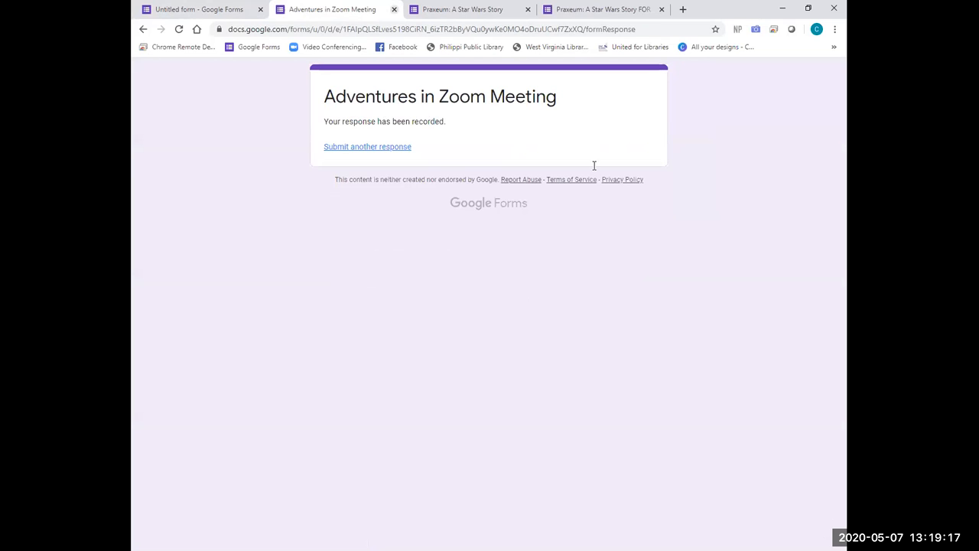
{"action": "left_click", "coordinate": [394, 10]}
Step: Preview the form again, try submitting 4 as the answer to test the validation, and clear the answer
{"action": "left_click", "coordinate": [685, 77]}
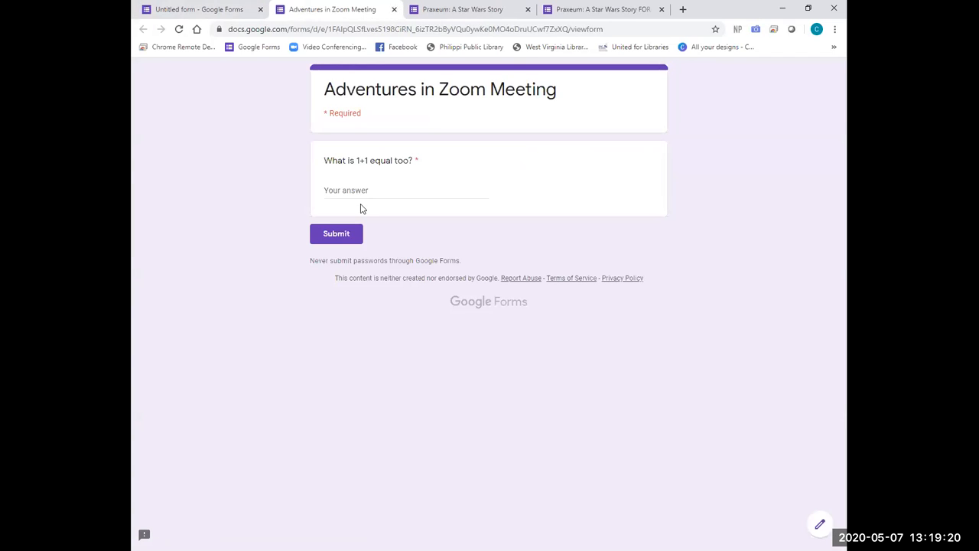
{"action": "left_click", "coordinate": [364, 189]}
{"action": "type", "text": "4"}
{"action": "left_click", "coordinate": [351, 239]}
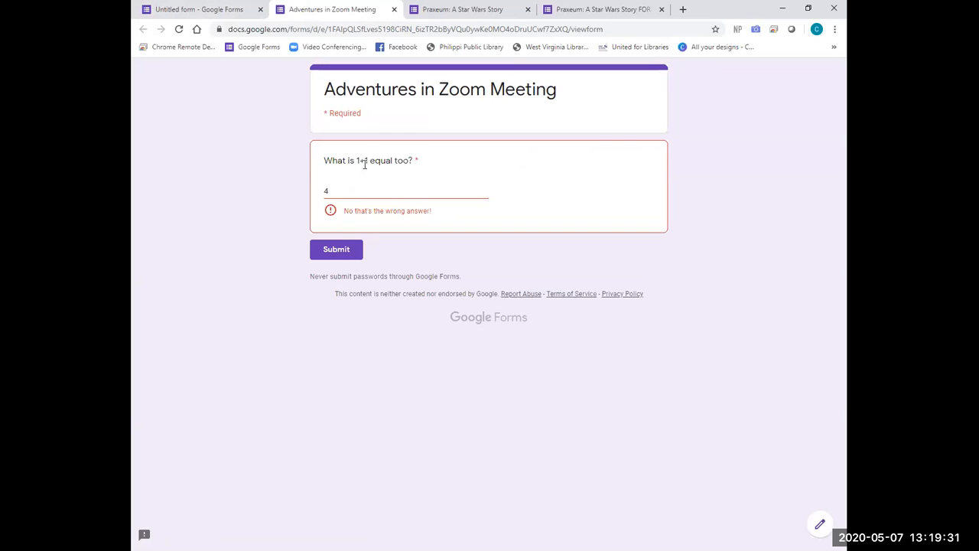
{"action": "left_click", "coordinate": [326, 190]}
{"action": "left_click_drag", "start_coordinate": [326, 190], "coordinate": [322, 193]}
{"action": "key", "text": "BackSpace"}
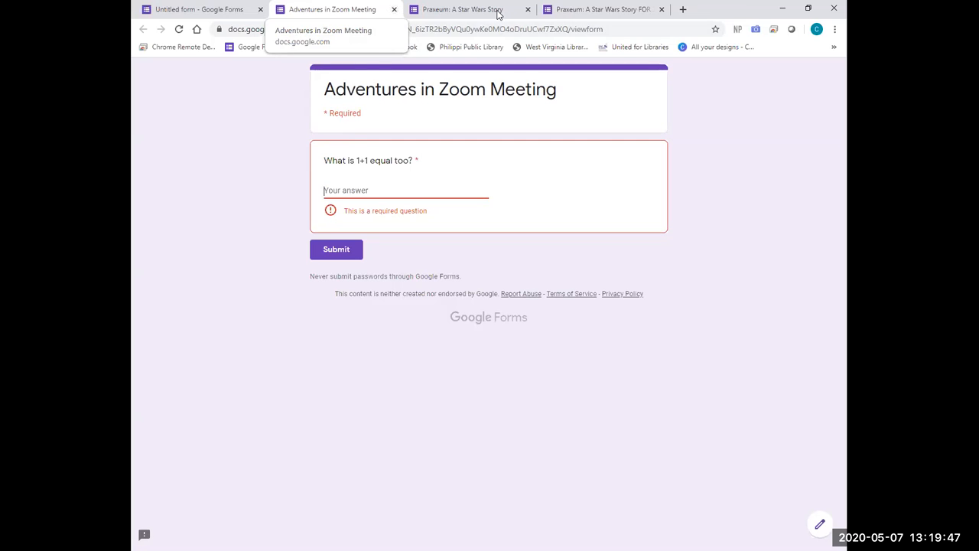
Step: Look at the Praxeum story form, return to the form editor, and review the question's validation settings and available question types
{"action": "left_click", "coordinate": [456, 11]}
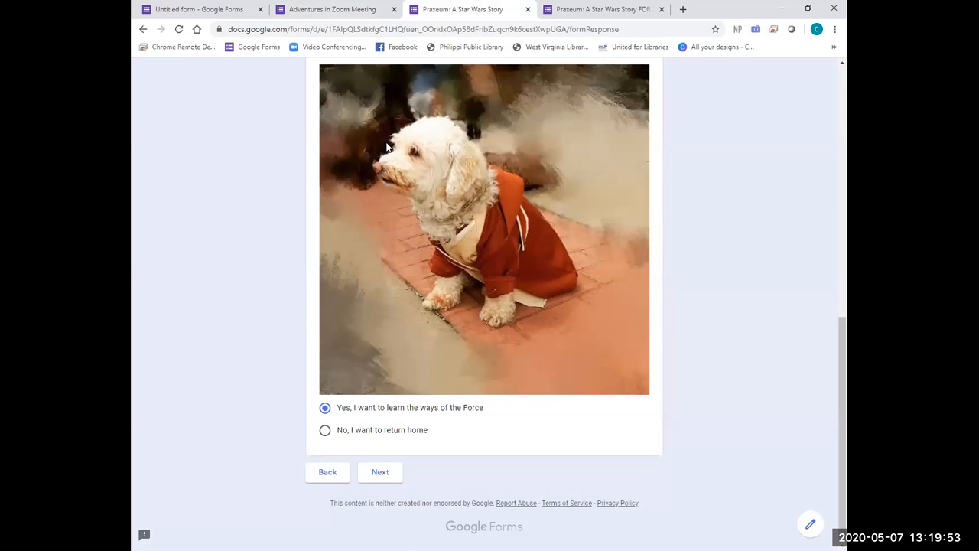
{"action": "left_click", "coordinate": [216, 13]}
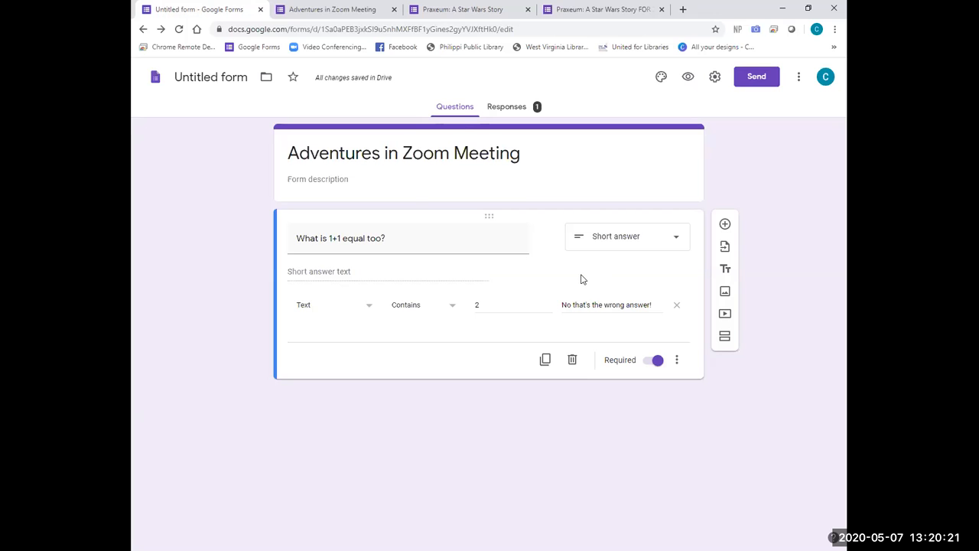
{"action": "left_click", "coordinate": [677, 361]}
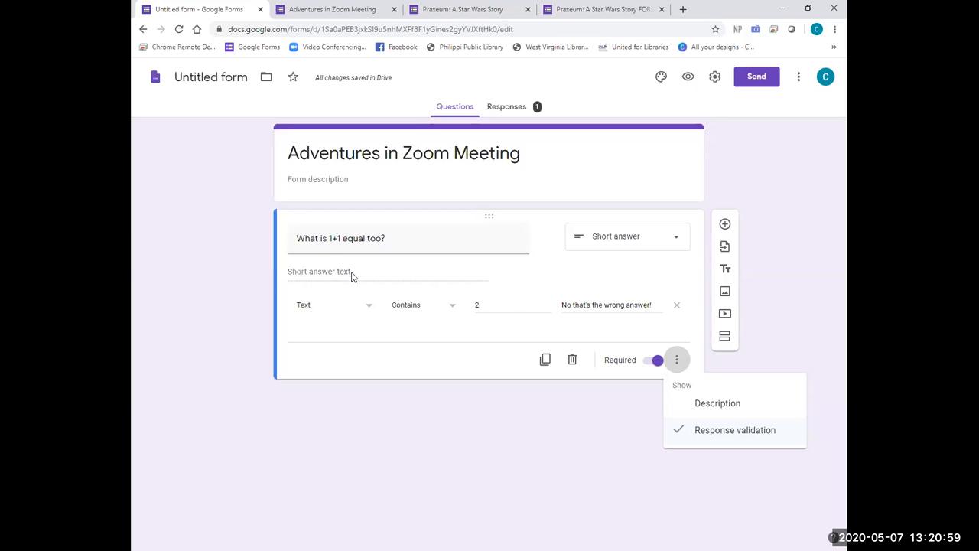
{"action": "left_click", "coordinate": [481, 304]}
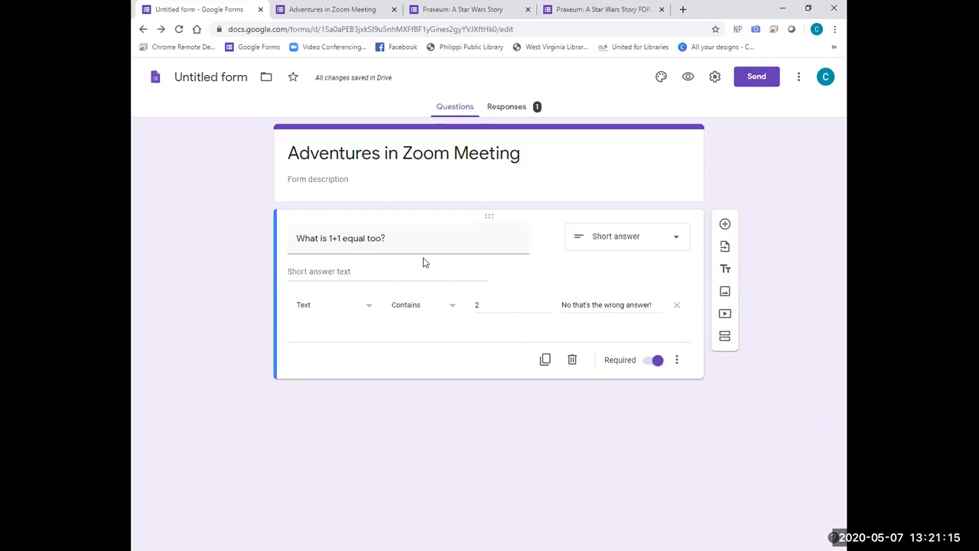
{"action": "type", "text": "2"}
{"action": "left_click", "coordinate": [482, 305]}
{"action": "left_click", "coordinate": [676, 242]}
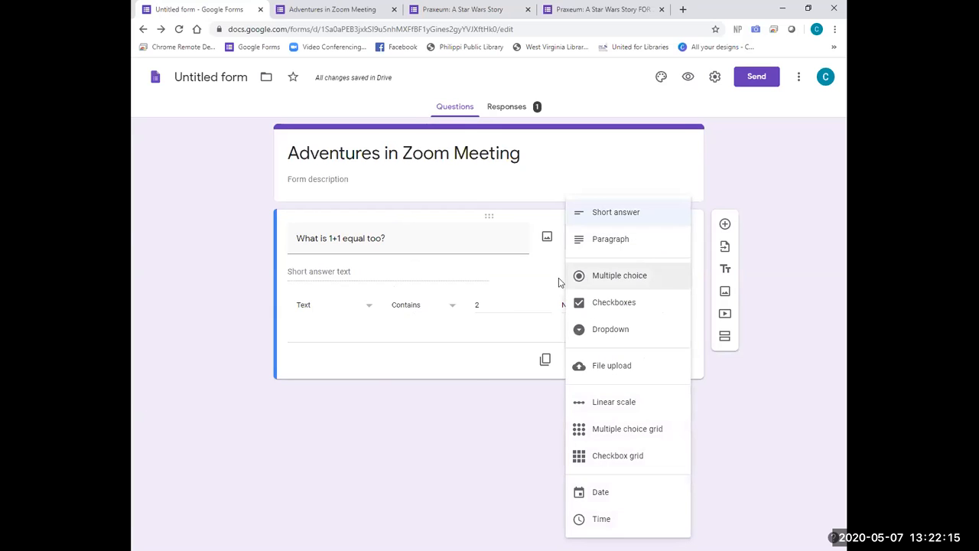
{"action": "left_click", "coordinate": [459, 415]}
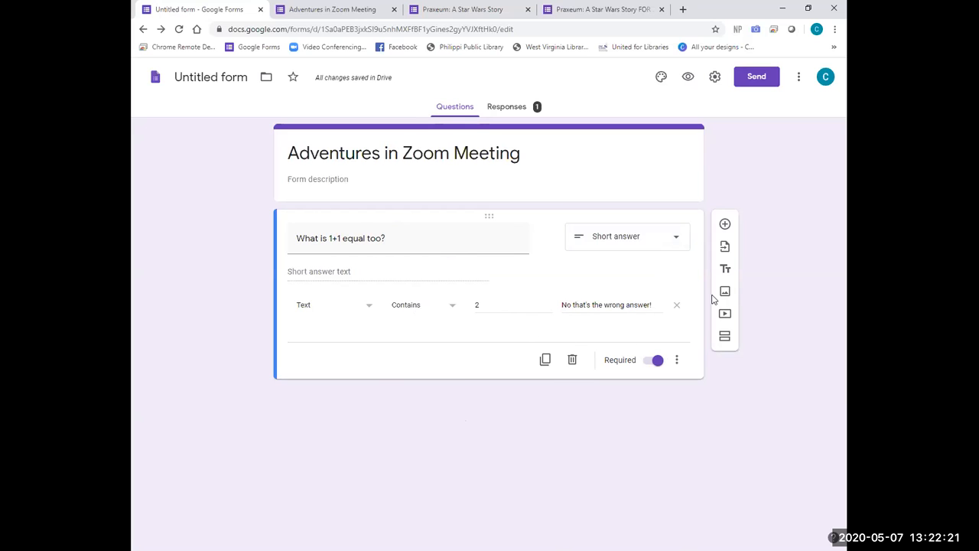
Step: Add a new section after the 1+1 question
{"action": "left_click", "coordinate": [724, 335]}
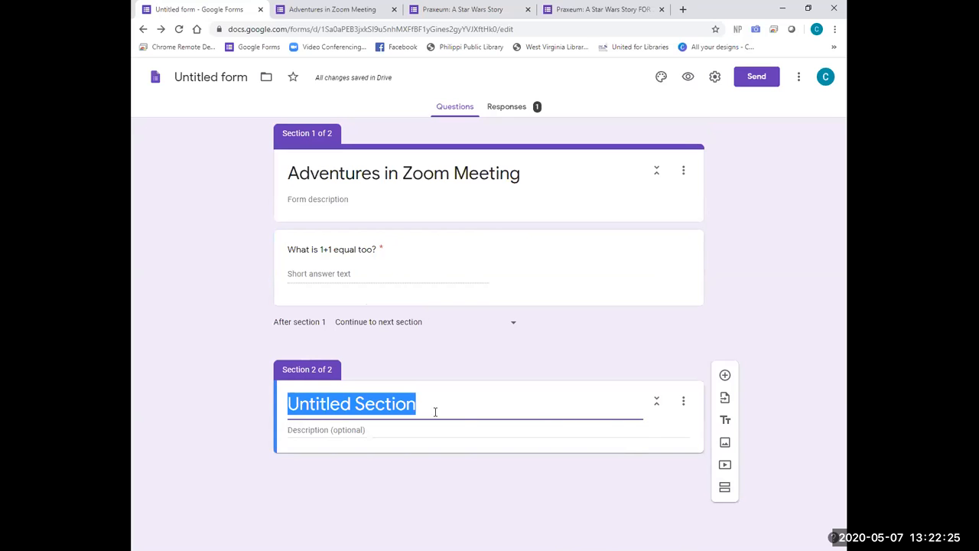
{"action": "left_click", "coordinate": [683, 400]}
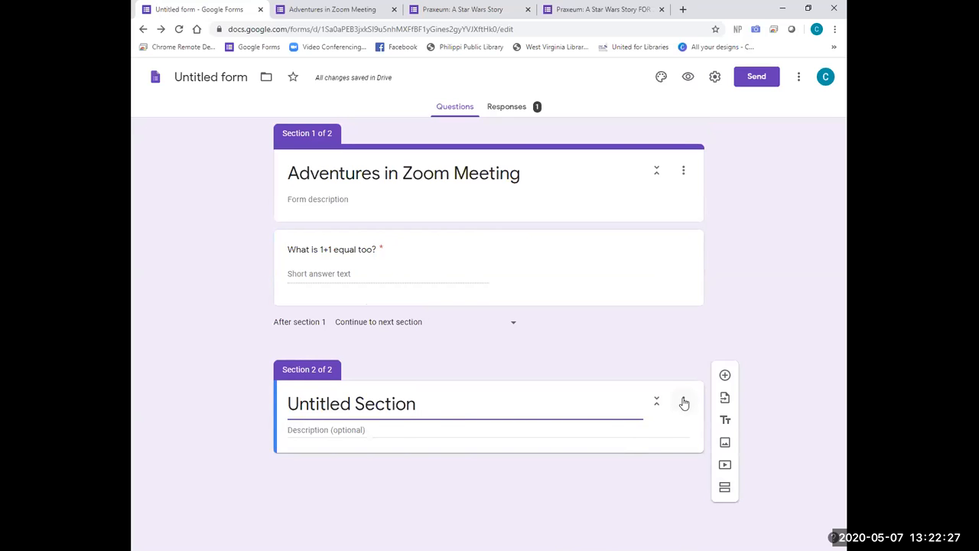
{"action": "left_click", "coordinate": [621, 433]}
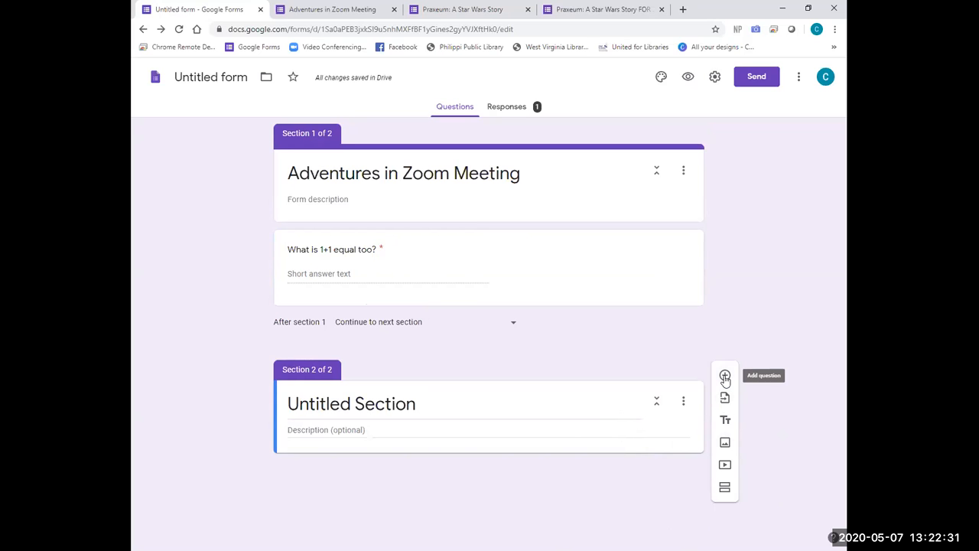
Step: Add a blank question to section 2, try the Paragraph type, and set it back to Multiple choice
{"action": "left_click", "coordinate": [724, 377]}
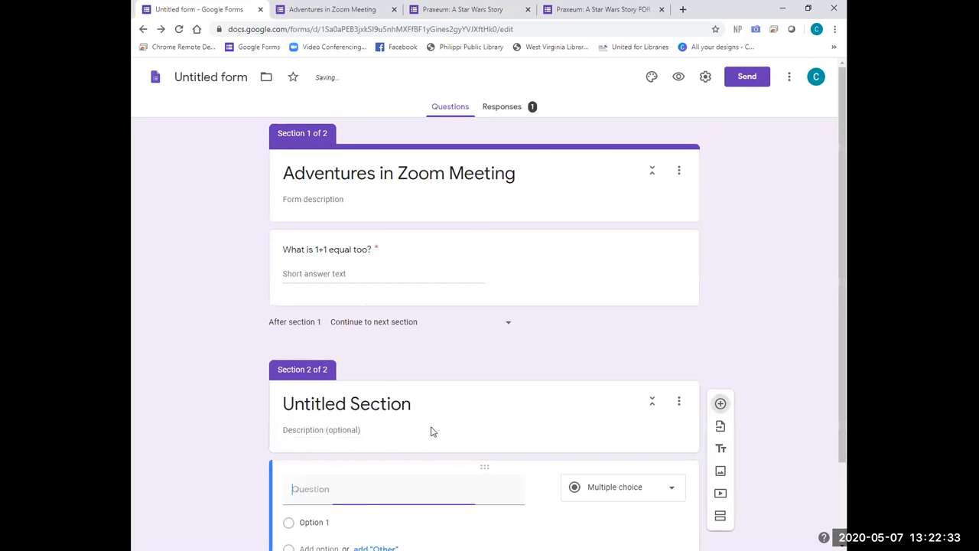
{"action": "scroll", "coordinate": [431, 432], "scroll_direction": "down", "scroll_amount": 2}
{"action": "left_click", "coordinate": [612, 390]}
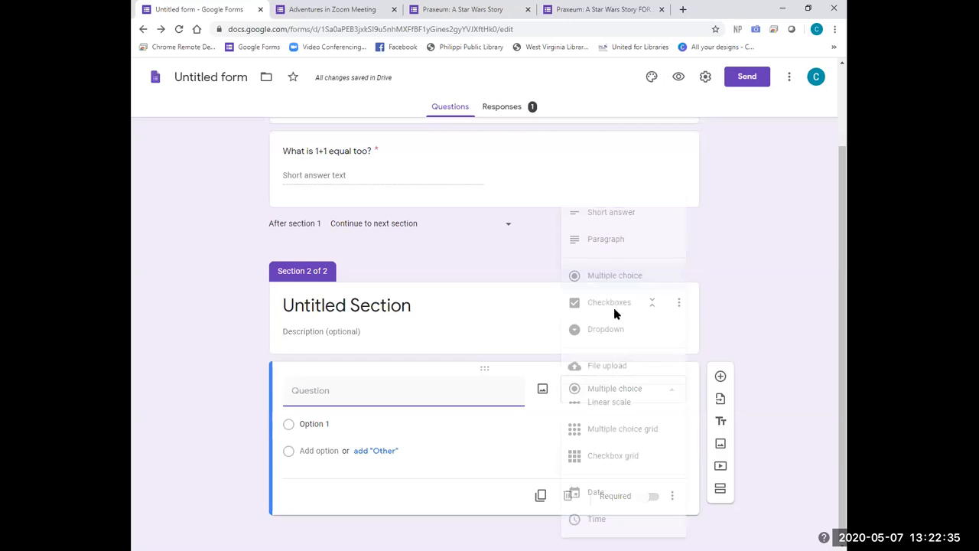
{"action": "left_click", "coordinate": [601, 246]}
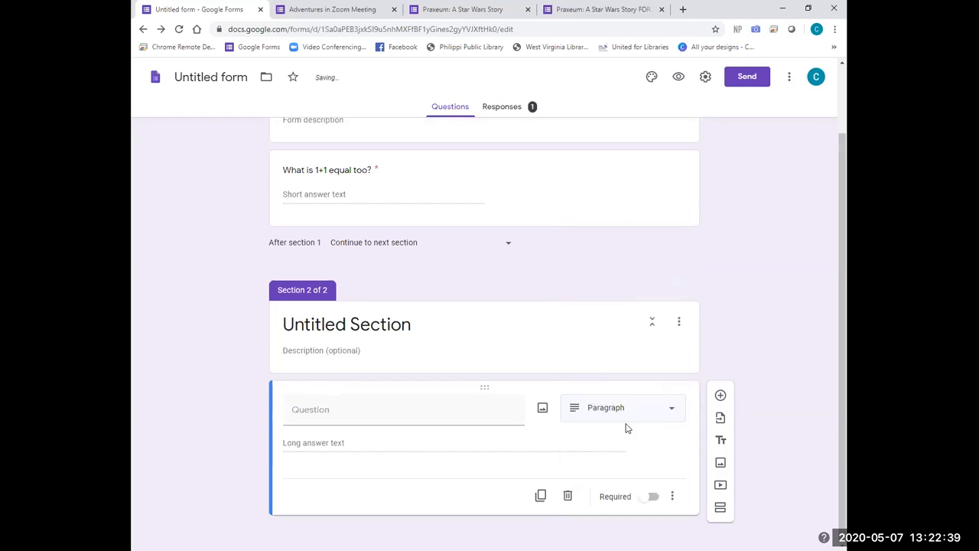
{"action": "left_click", "coordinate": [629, 412]}
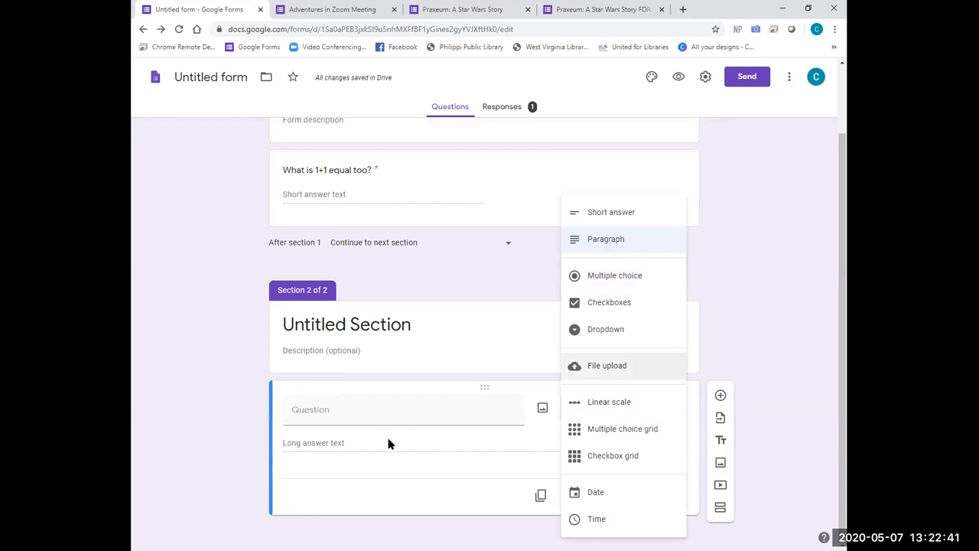
{"action": "left_click", "coordinate": [604, 277]}
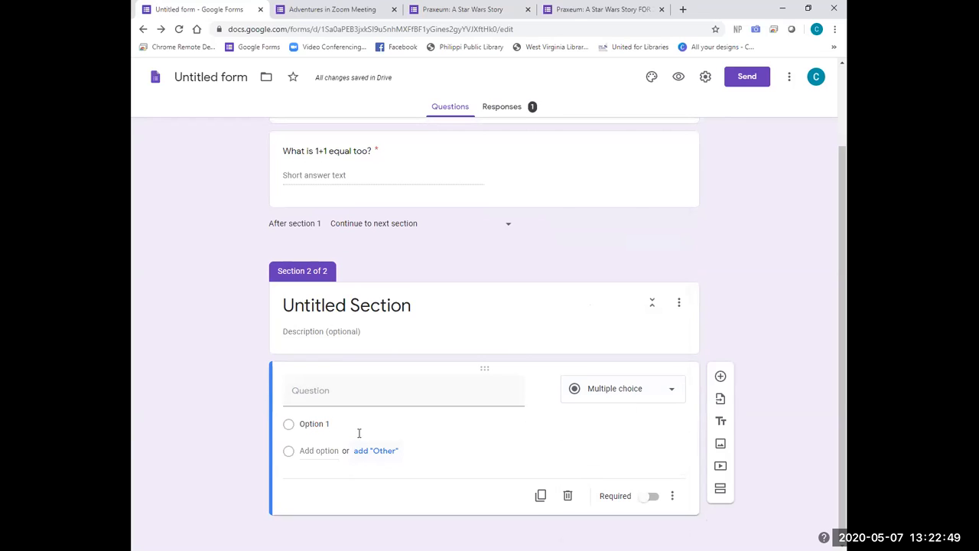
Step: Add a title and description block between the form header and the 1+1 question, keeping the default title and an empty description
{"action": "left_click", "coordinate": [371, 168]}
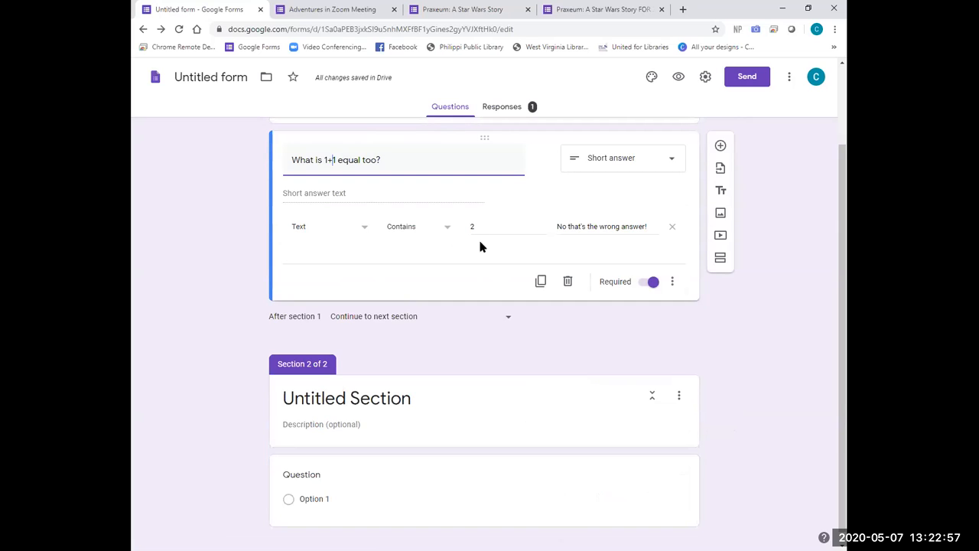
{"action": "left_click", "coordinate": [421, 388]}
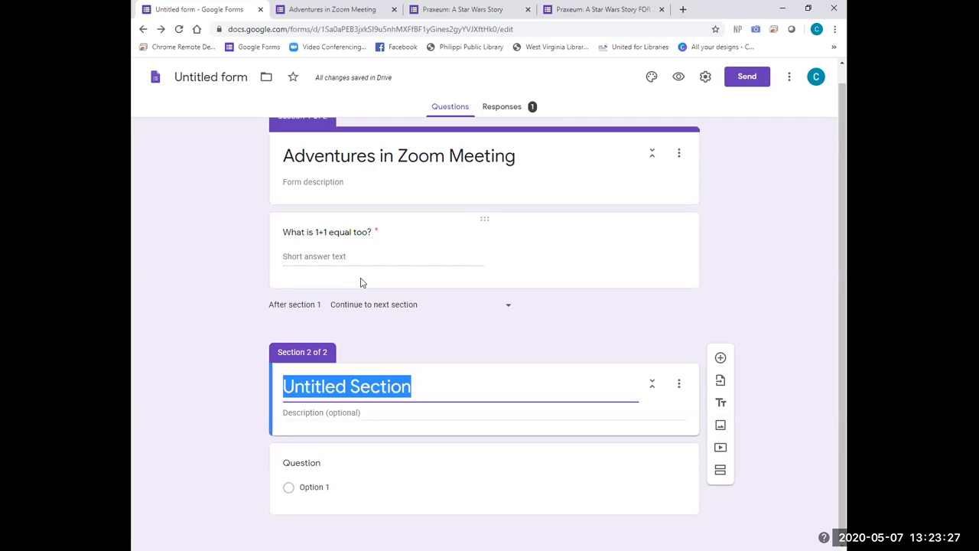
{"action": "left_click", "coordinate": [487, 218]}
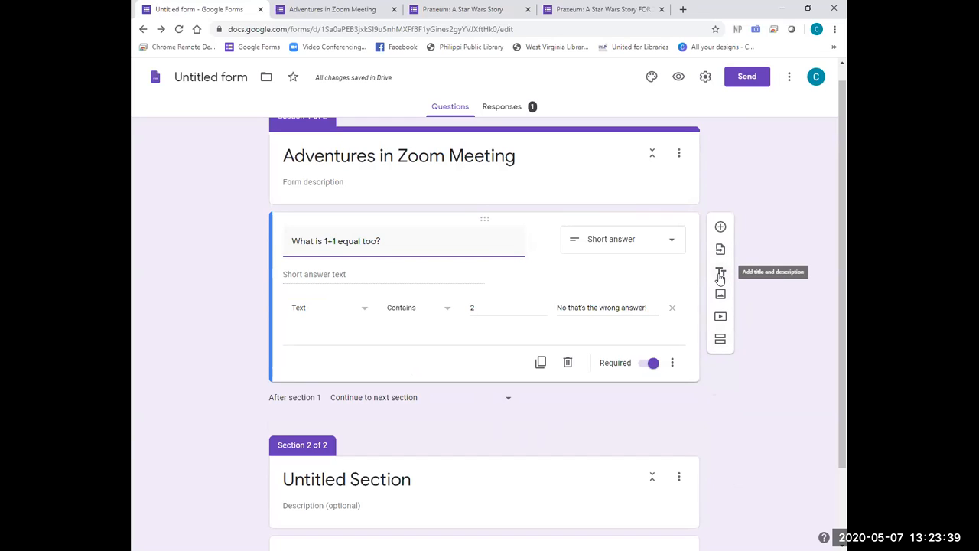
{"action": "left_click", "coordinate": [661, 186]}
{"action": "left_click", "coordinate": [719, 185]}
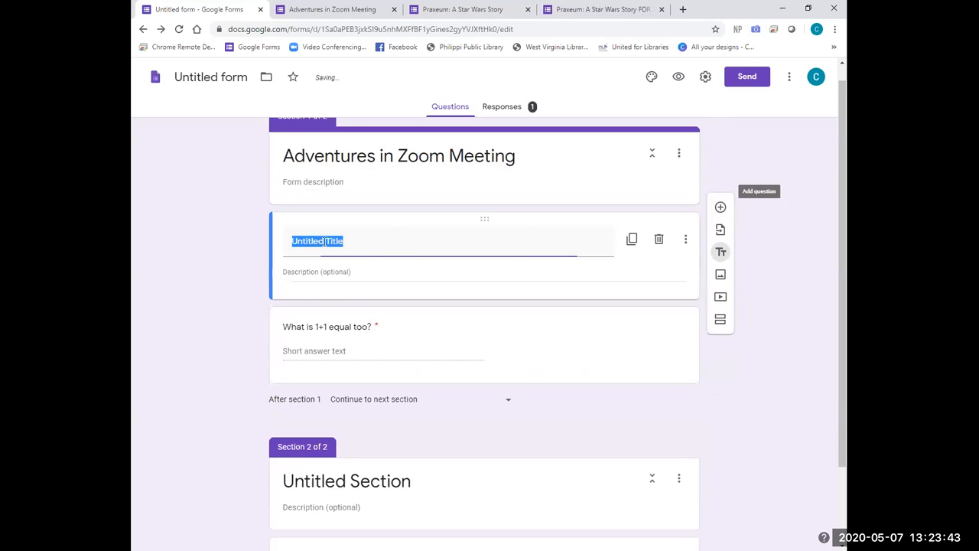
{"action": "left_click", "coordinate": [340, 271]}
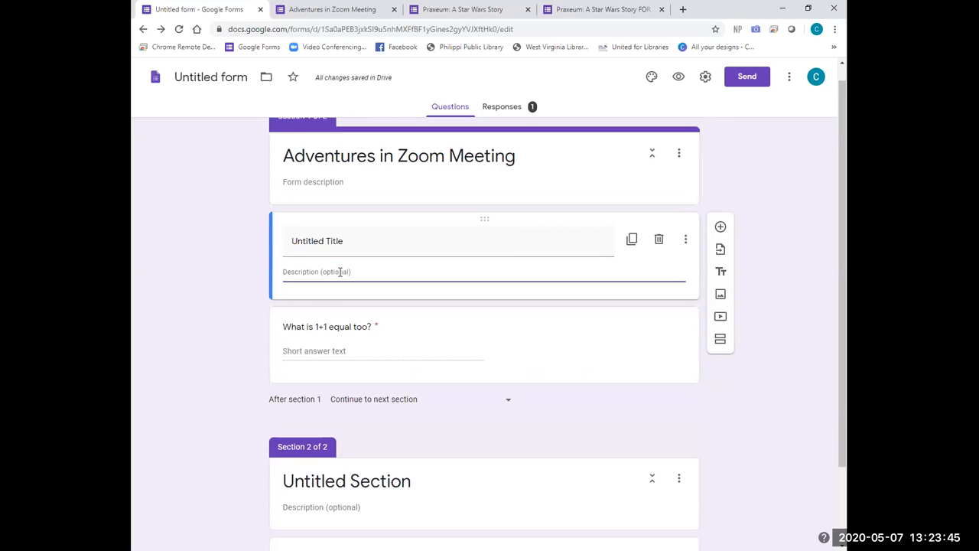
{"action": "left_click", "coordinate": [346, 241]}
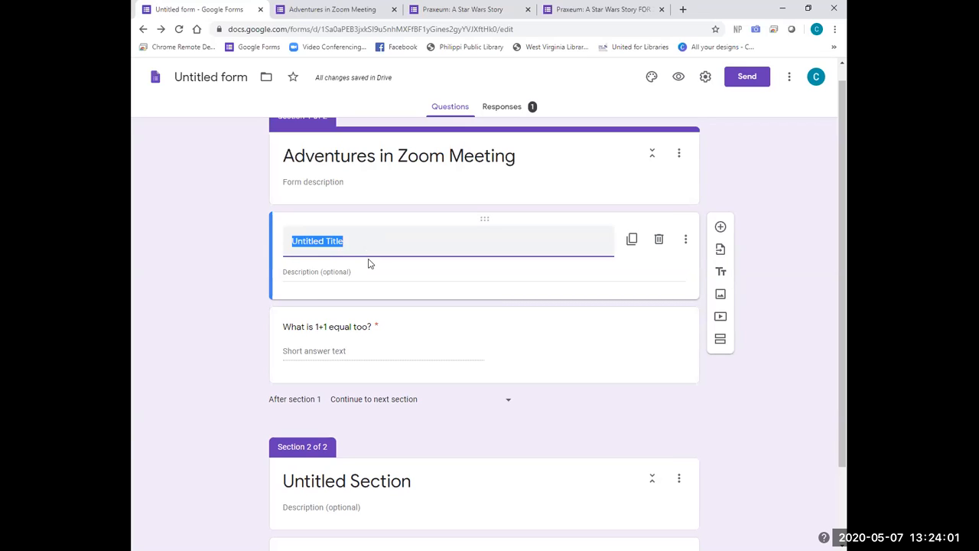
{"action": "left_click", "coordinate": [346, 353]}
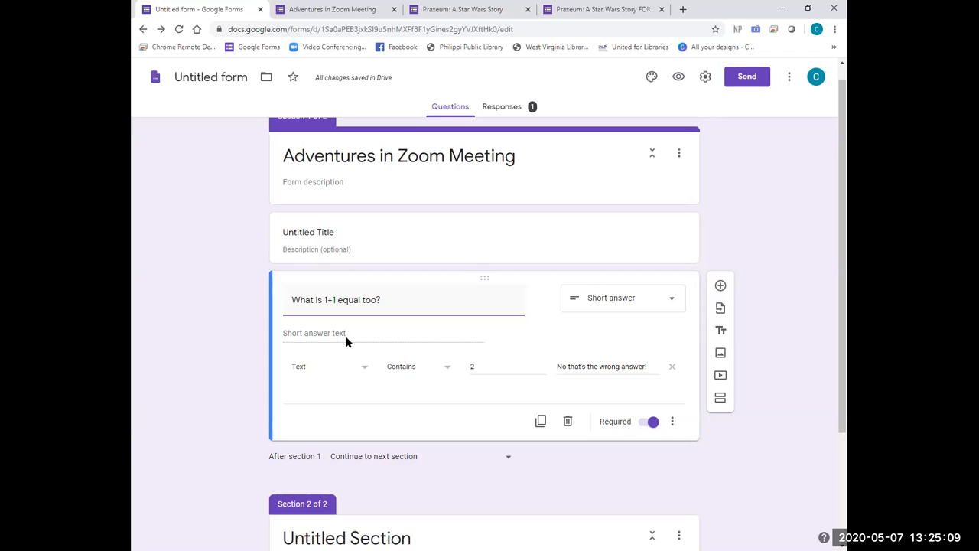
Step: In the Praxeum story form, try "No, I want to return home", choose "Yes, I want to learn the ways of the Force", and continue
{"action": "mouse_move", "coordinate": [342, 315]}
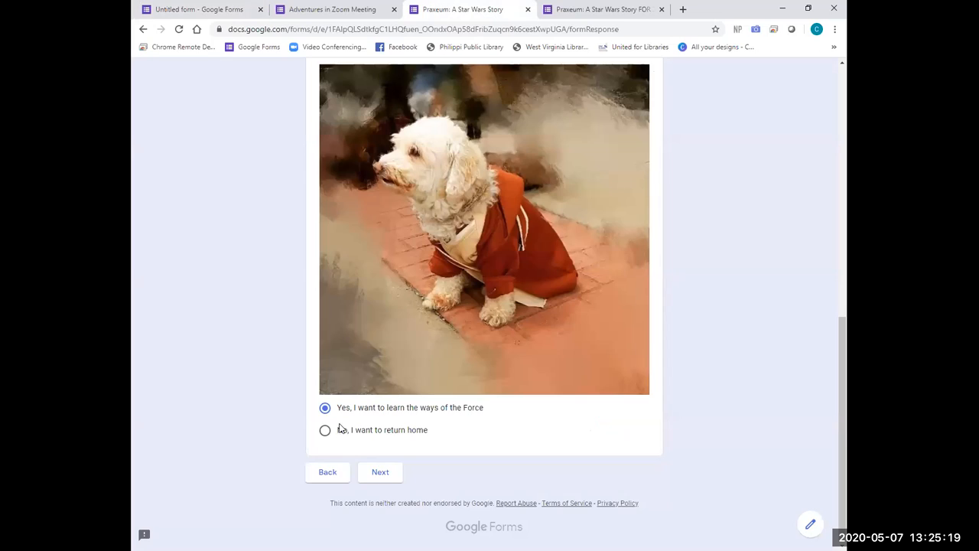
{"action": "left_click", "coordinate": [325, 432]}
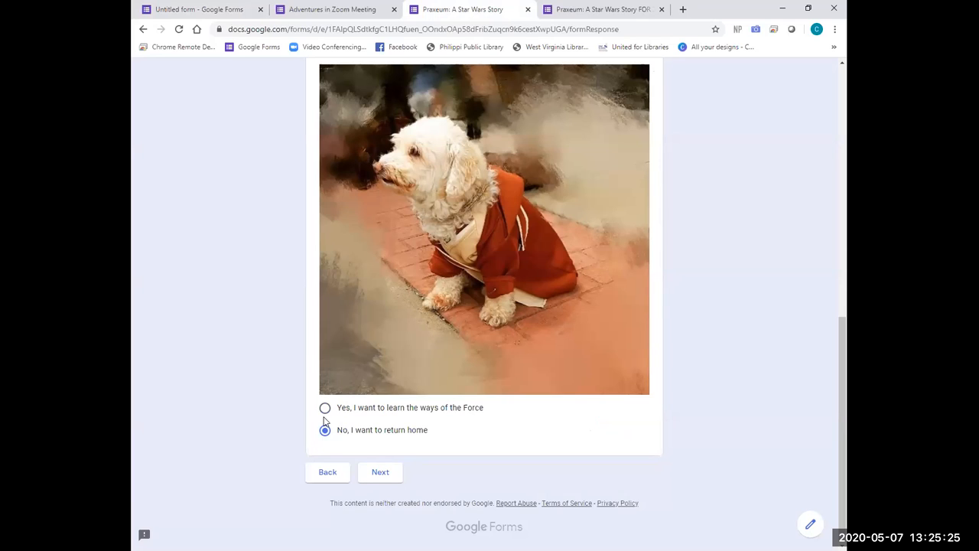
{"action": "left_click", "coordinate": [326, 414]}
{"action": "left_click", "coordinate": [390, 475]}
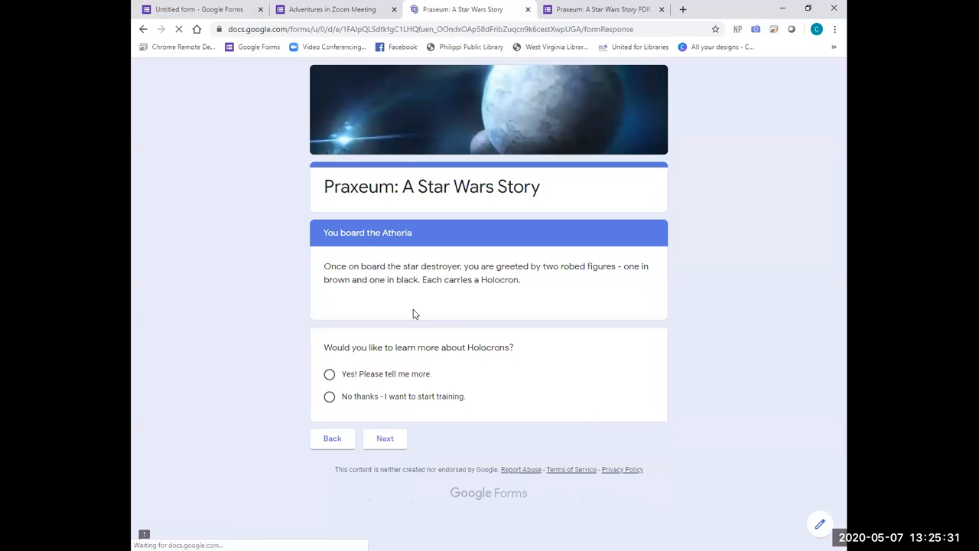
Step: Answer the Holocron question with "No thanks - I want to start training.", continue, and look over the Jedi or Sith image choices
{"action": "scroll", "coordinate": [401, 304], "scroll_direction": "down", "scroll_amount": 3}
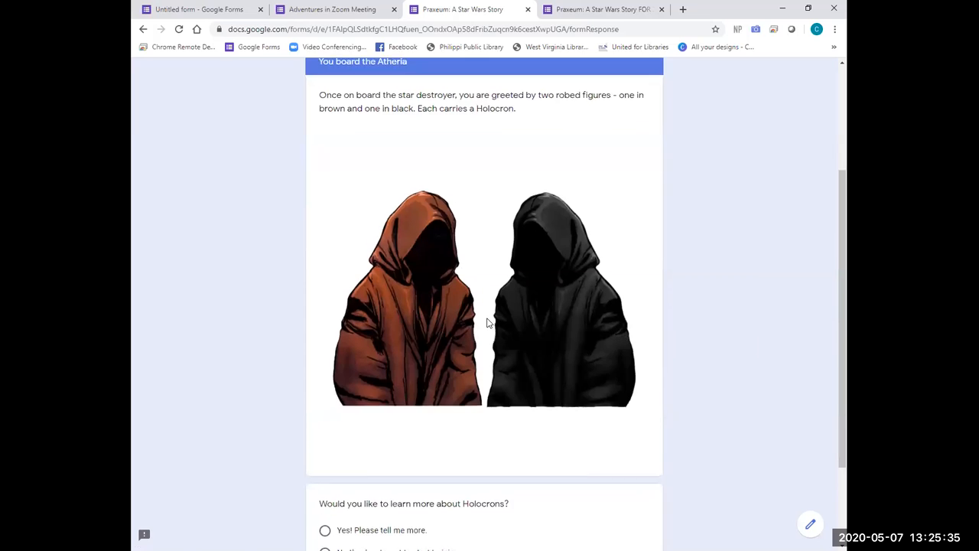
{"action": "scroll", "coordinate": [482, 336], "scroll_direction": "down", "scroll_amount": 2}
{"action": "scroll", "coordinate": [326, 444], "scroll_direction": "down", "scroll_amount": 1}
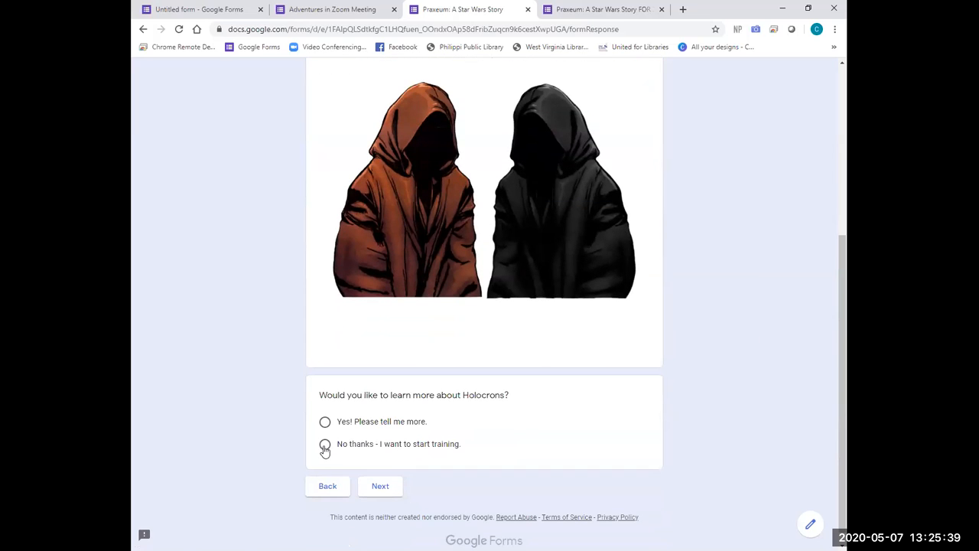
{"action": "left_click", "coordinate": [325, 445]}
{"action": "left_click", "coordinate": [381, 489]}
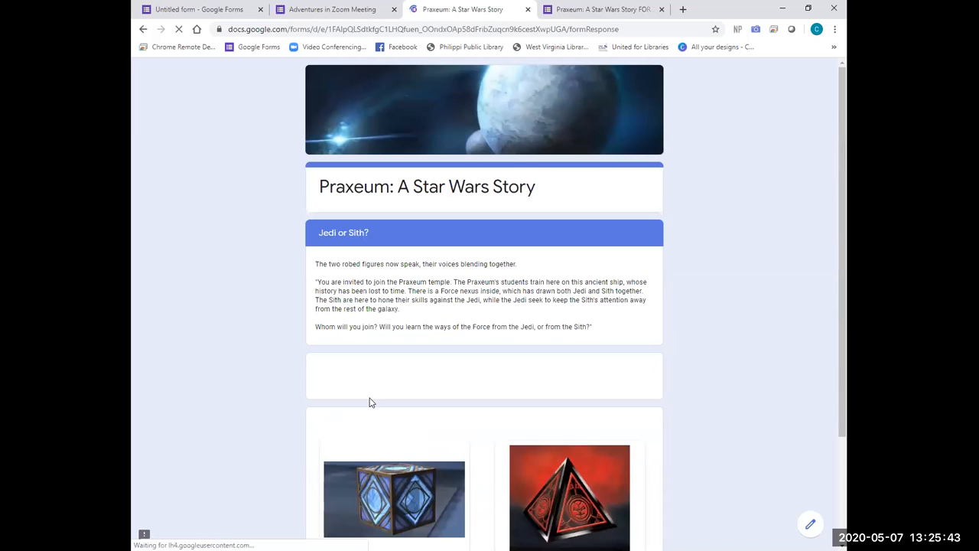
{"action": "scroll", "coordinate": [373, 444], "scroll_direction": "down", "scroll_amount": 3}
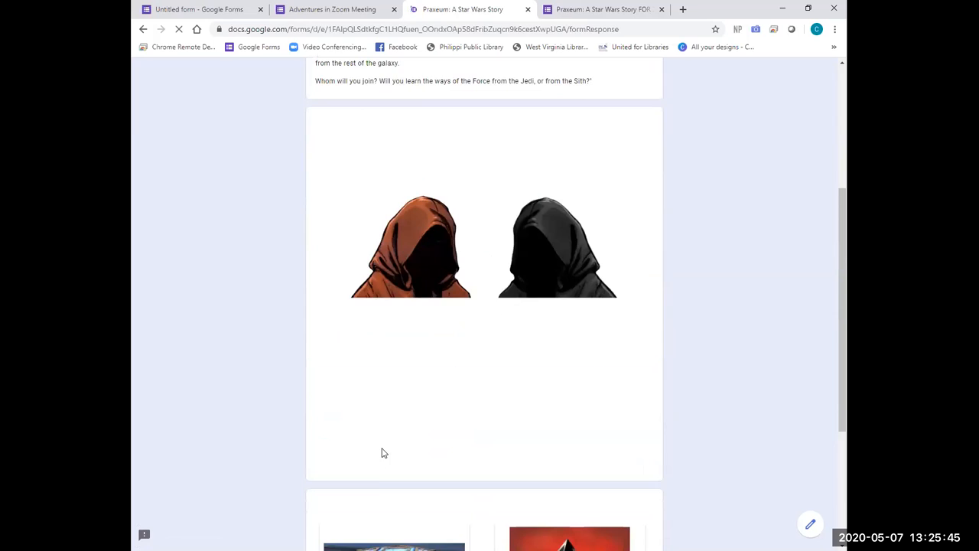
{"action": "scroll", "coordinate": [380, 452], "scroll_direction": "down", "scroll_amount": 2}
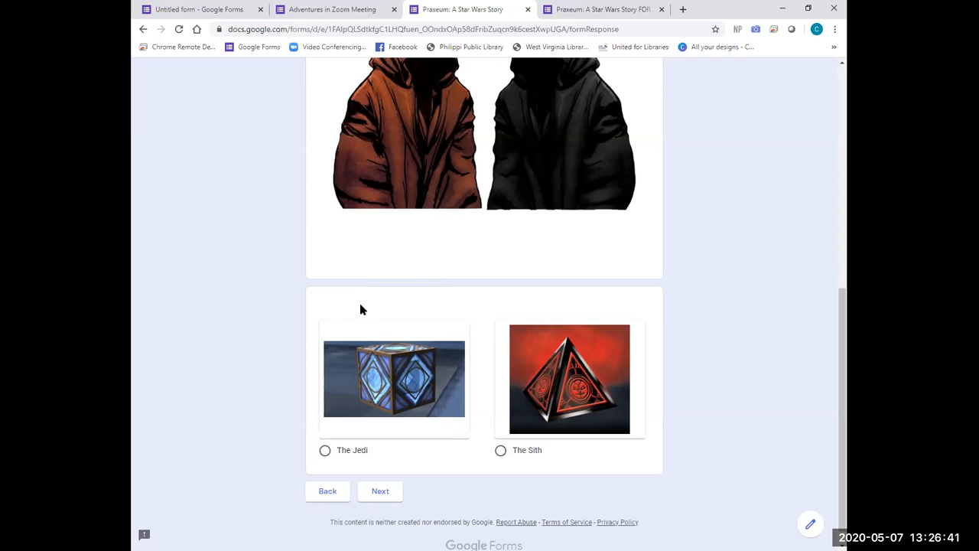
Step: Close the Adventures in Zoom Meeting preview, discarding its unsaved answer, and return to the form editor
{"action": "left_click", "coordinate": [345, 11]}
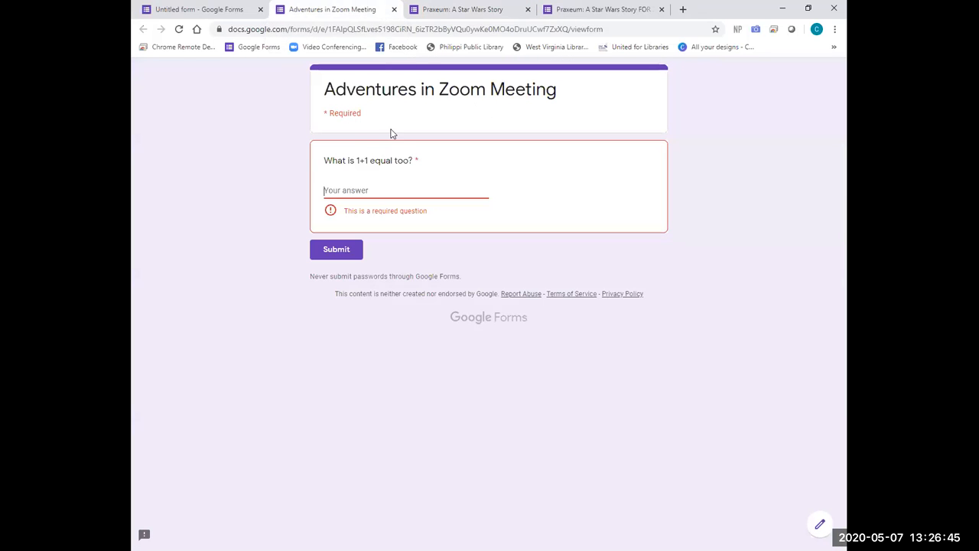
{"action": "left_click", "coordinate": [393, 9]}
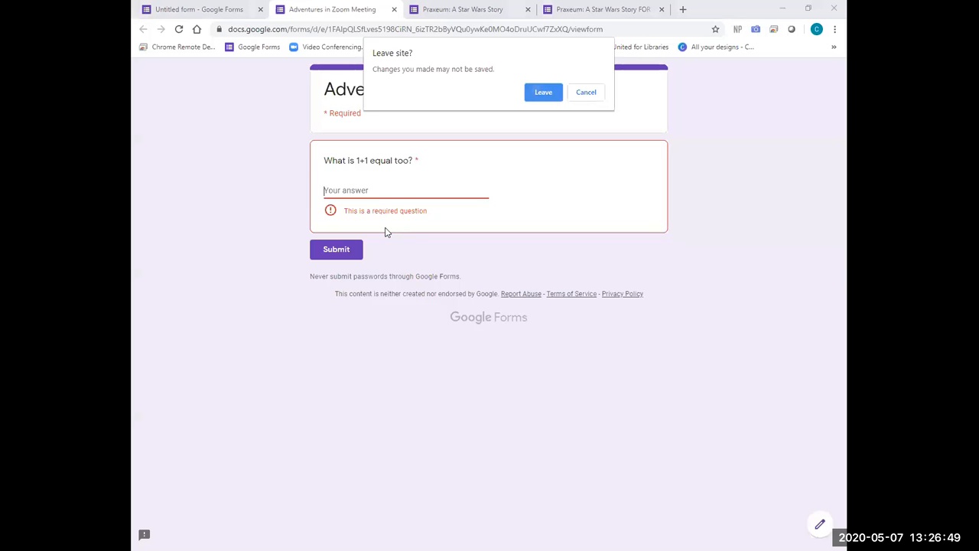
{"action": "key", "text": "Return"}
{"action": "key", "text": "ctrl+shift+Tab"}
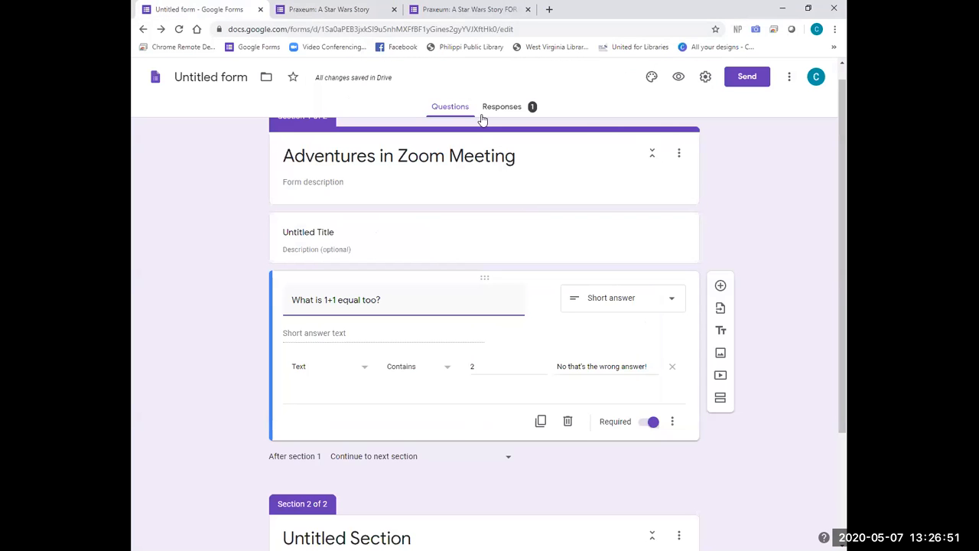
Step: Open Google Drive in a new browser tab and go into the Praxeum folder
{"action": "left_click", "coordinate": [834, 33]}
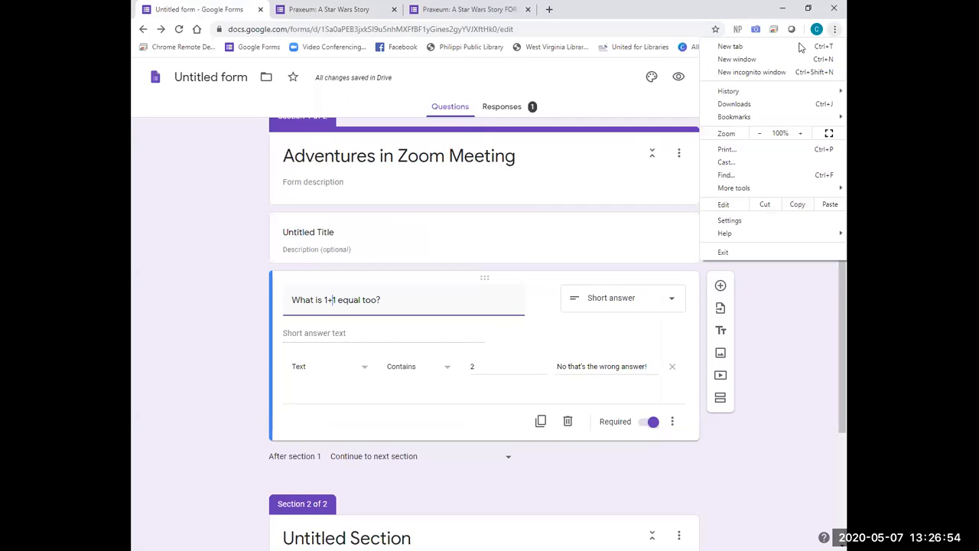
{"action": "left_click", "coordinate": [628, 81]}
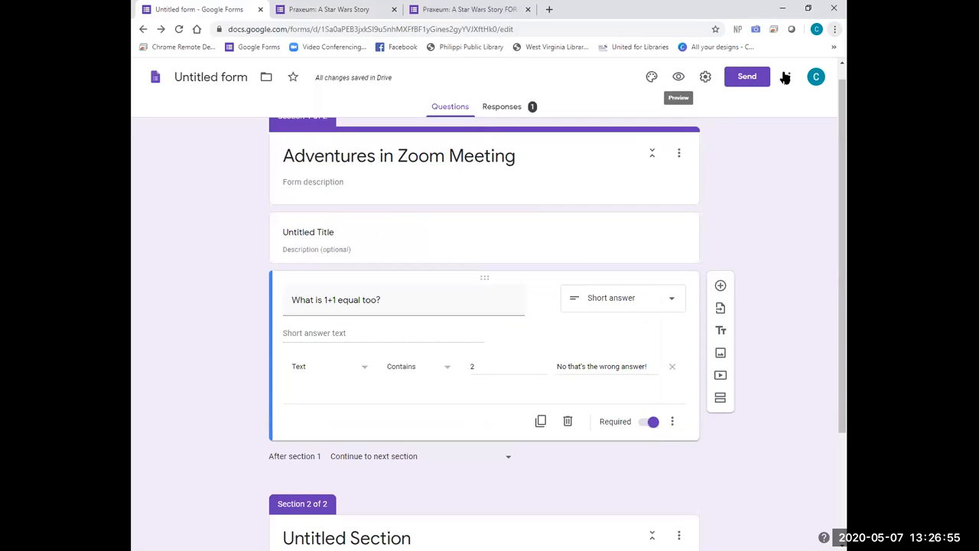
{"action": "left_click", "coordinate": [549, 9]}
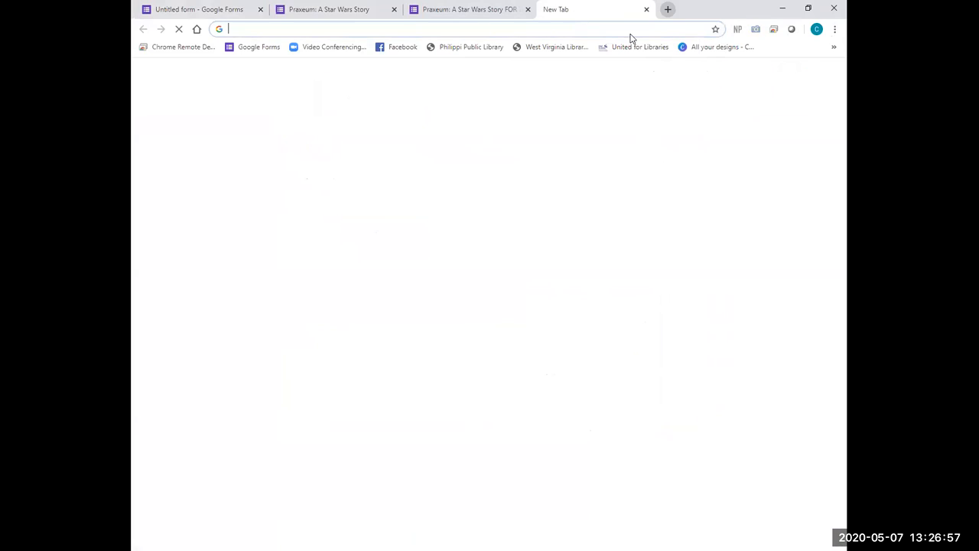
{"action": "left_click", "coordinate": [802, 74]}
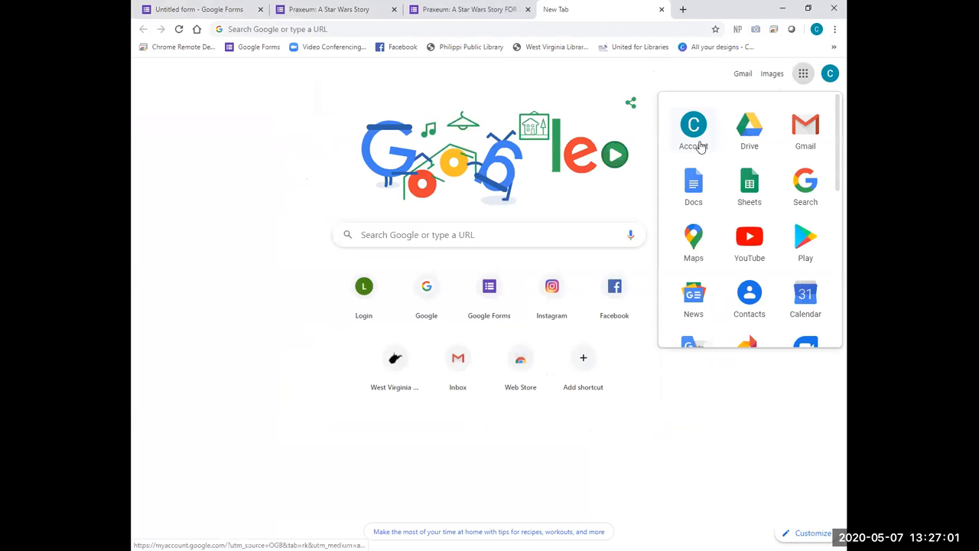
{"action": "left_click", "coordinate": [742, 138]}
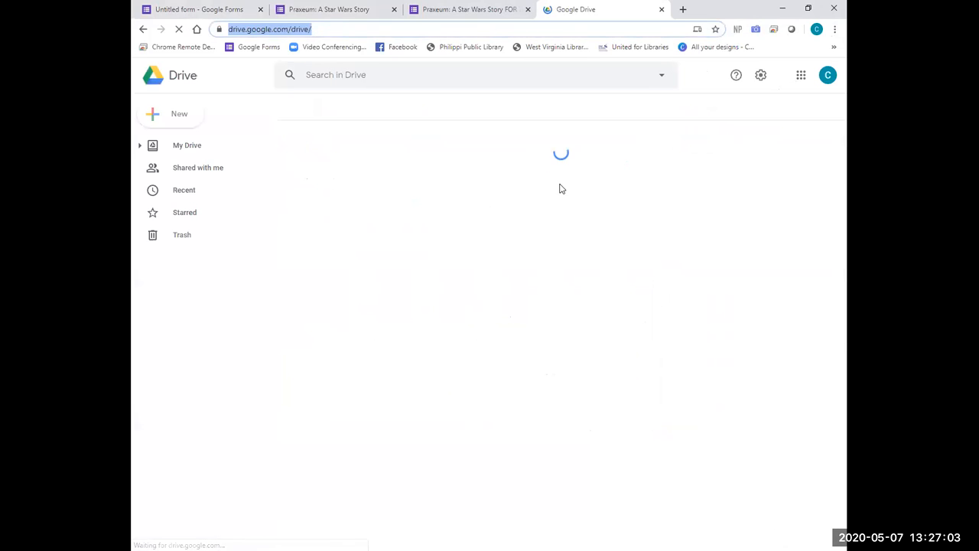
{"action": "scroll", "coordinate": [558, 265], "scroll_direction": "down", "scroll_amount": 1}
{"action": "double_click", "coordinate": [558, 265]}
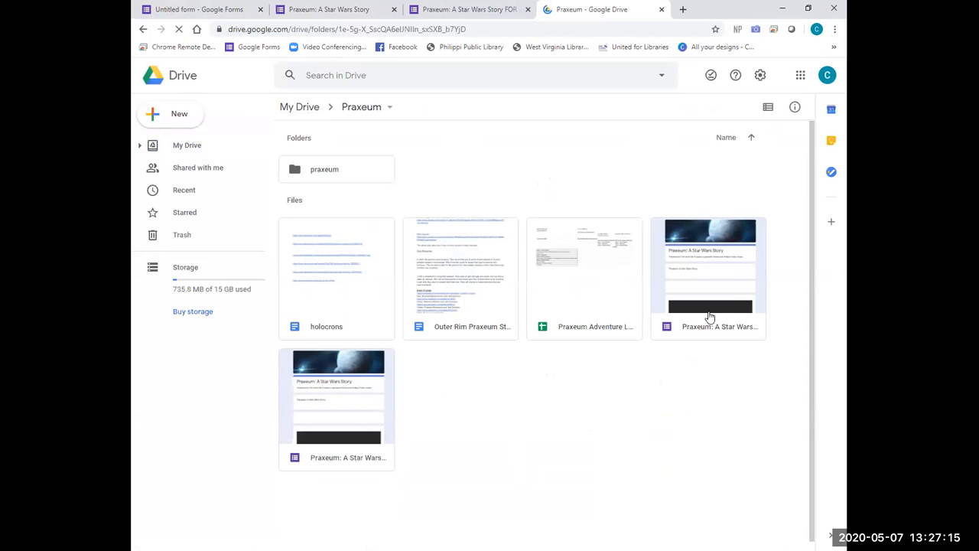
Step: Open the Outer Rim Praxeum Story document, look through its story resources and page-by-page edit notes, and return to the Praxeum folder
{"action": "double_click", "coordinate": [470, 284]}
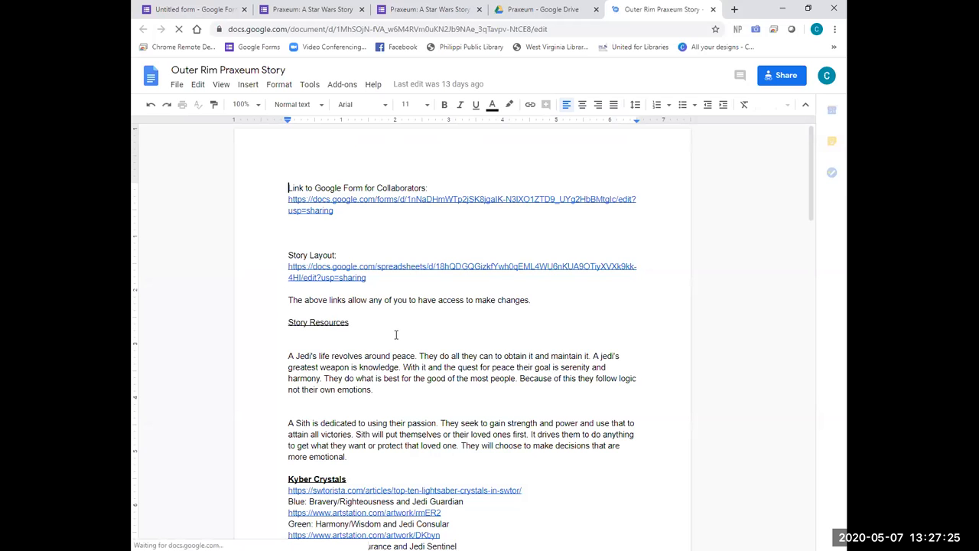
{"action": "scroll", "coordinate": [380, 329], "scroll_direction": "down", "scroll_amount": 2}
{"action": "scroll", "coordinate": [380, 330], "scroll_direction": "down", "scroll_amount": 1}
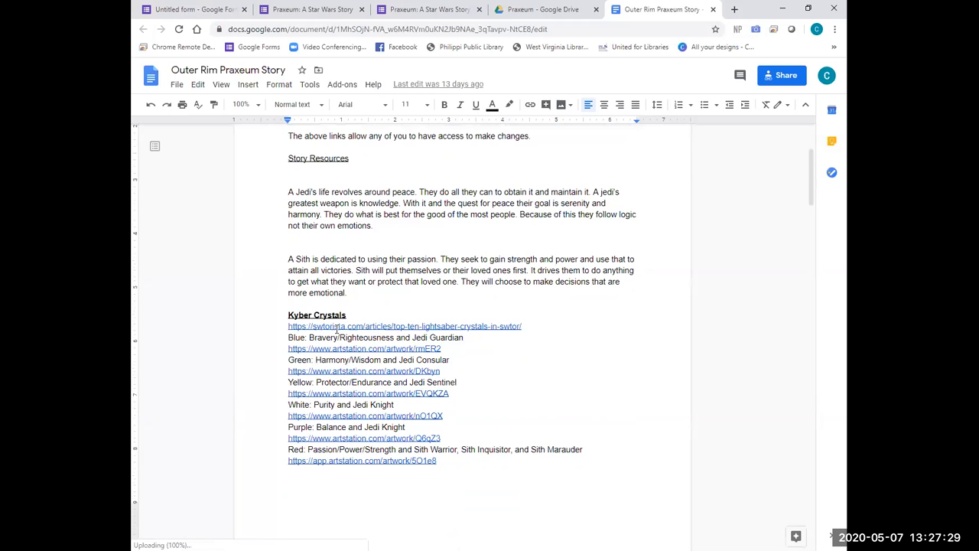
{"action": "scroll", "coordinate": [428, 214], "scroll_direction": "down", "scroll_amount": 10}
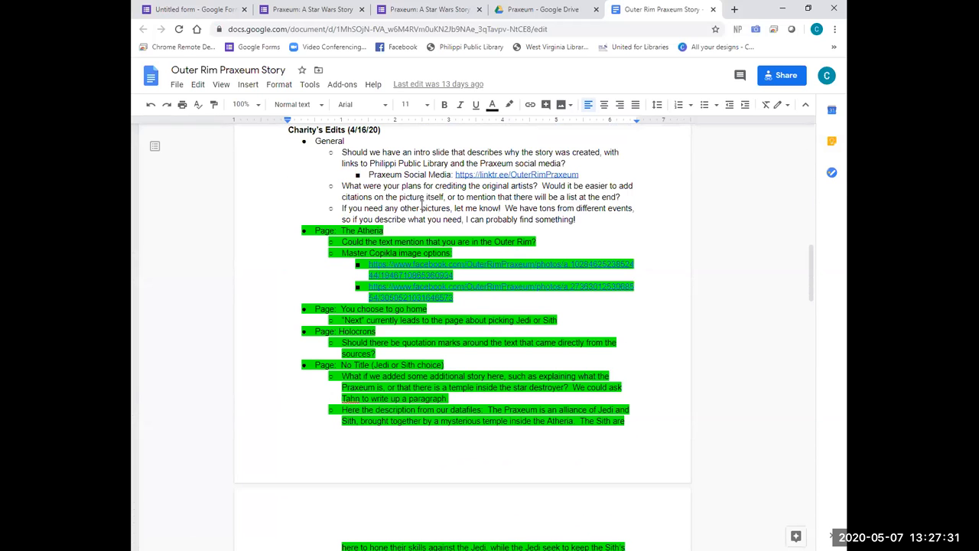
{"action": "scroll", "coordinate": [476, 369], "scroll_direction": "down", "scroll_amount": 1}
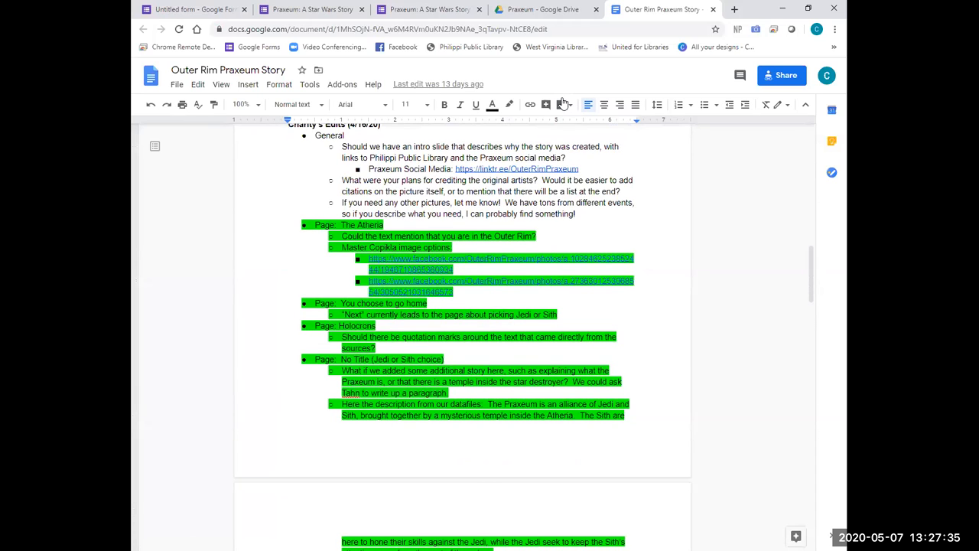
{"action": "scroll", "coordinate": [563, 104], "scroll_direction": "down", "scroll_amount": 3}
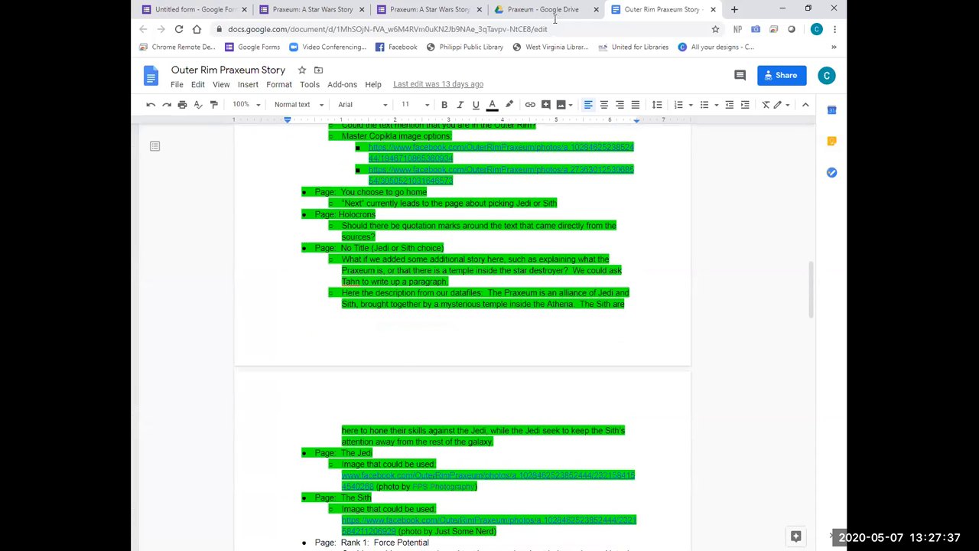
{"action": "scroll", "coordinate": [618, 218], "scroll_direction": "down", "scroll_amount": 3}
{"action": "key", "text": "ctrl+shift+Tab"}
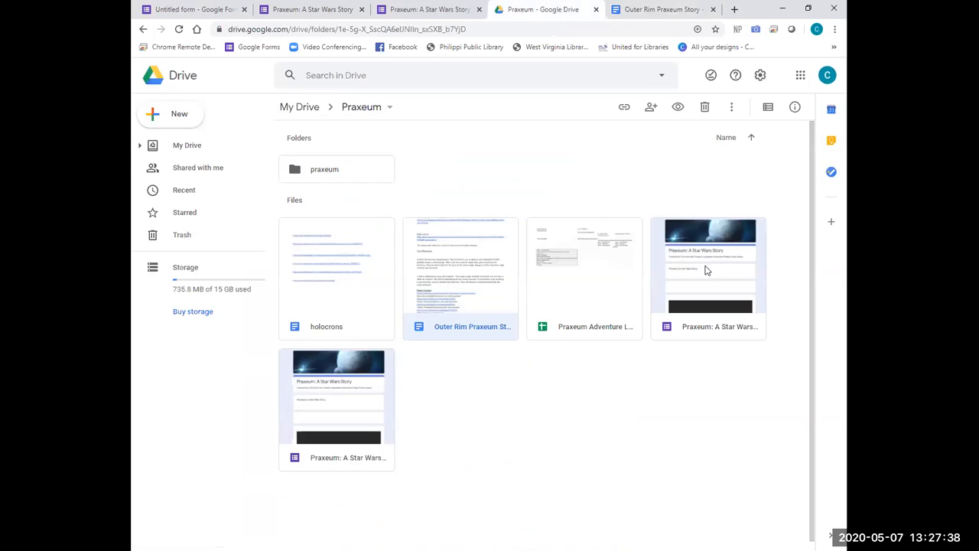
Step: Open the Praxeum Adventure Layout spreadsheet and trace the story path from Praxeum Adventure through the Atheria, Robed and Holocron cells
{"action": "left_click", "coordinate": [591, 278]}
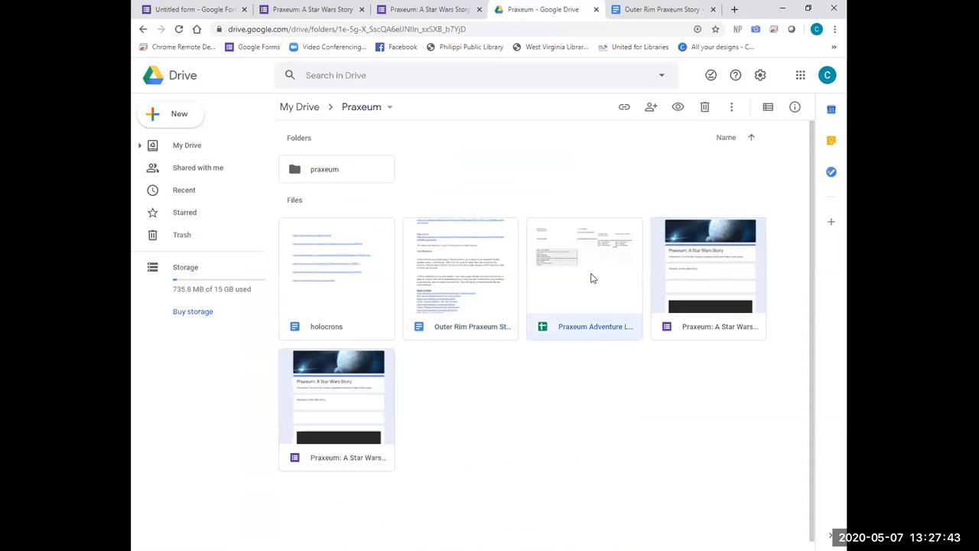
{"action": "double_click", "coordinate": [591, 278]}
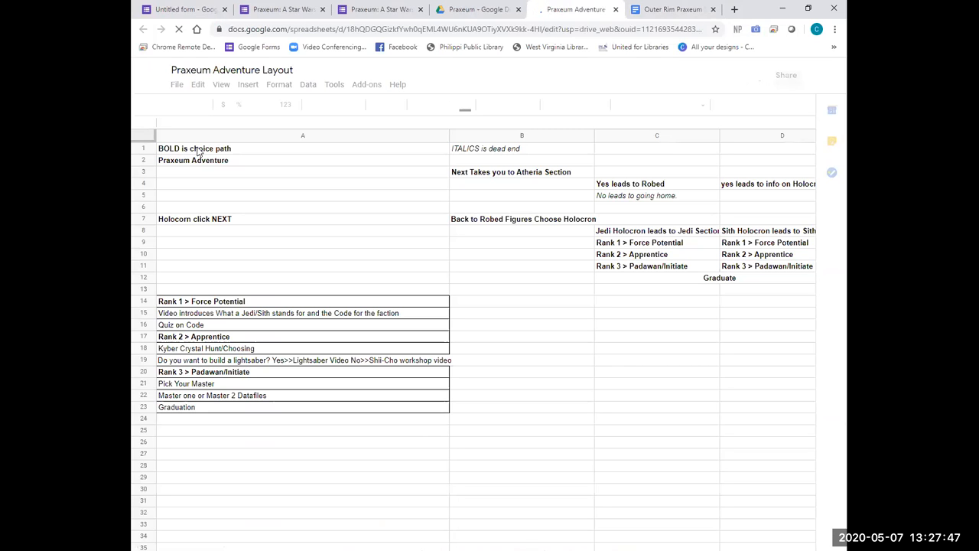
{"action": "left_click", "coordinate": [193, 163]}
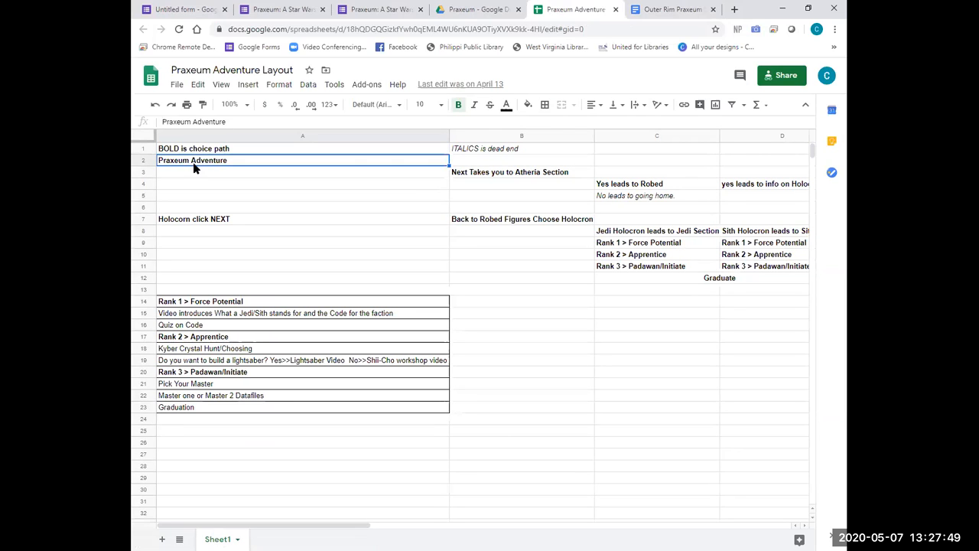
{"action": "left_click", "coordinate": [566, 173]}
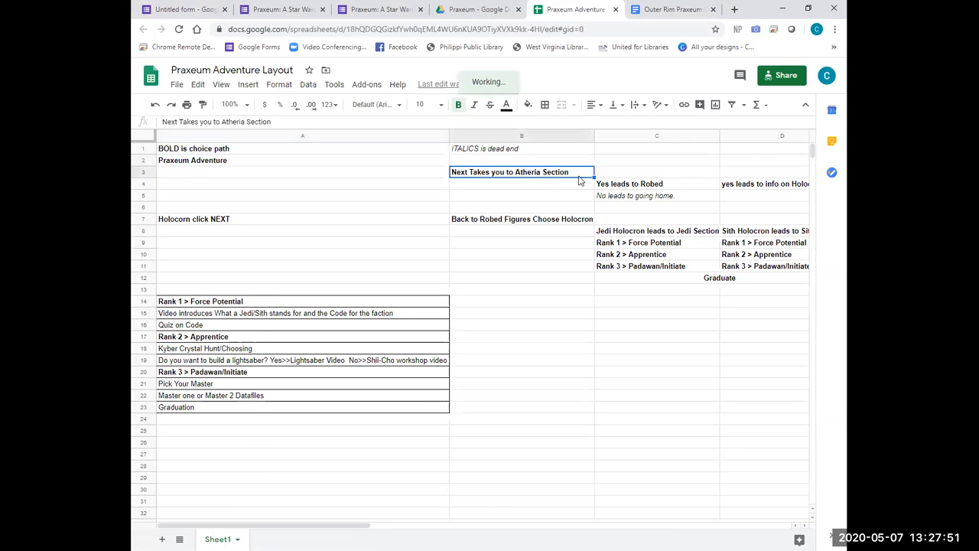
{"action": "left_click", "coordinate": [649, 186]}
{"action": "left_click", "coordinate": [773, 185]}
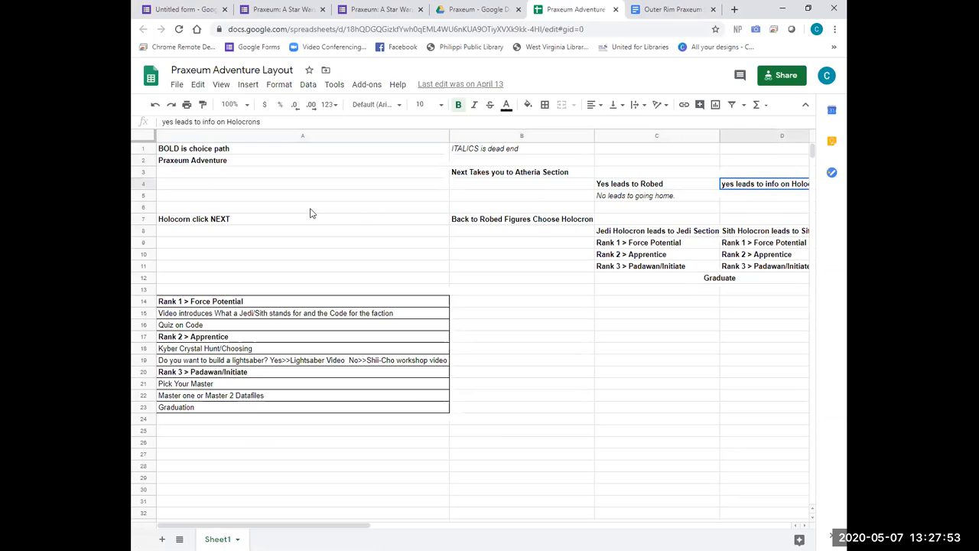
{"action": "left_click", "coordinate": [200, 220]}
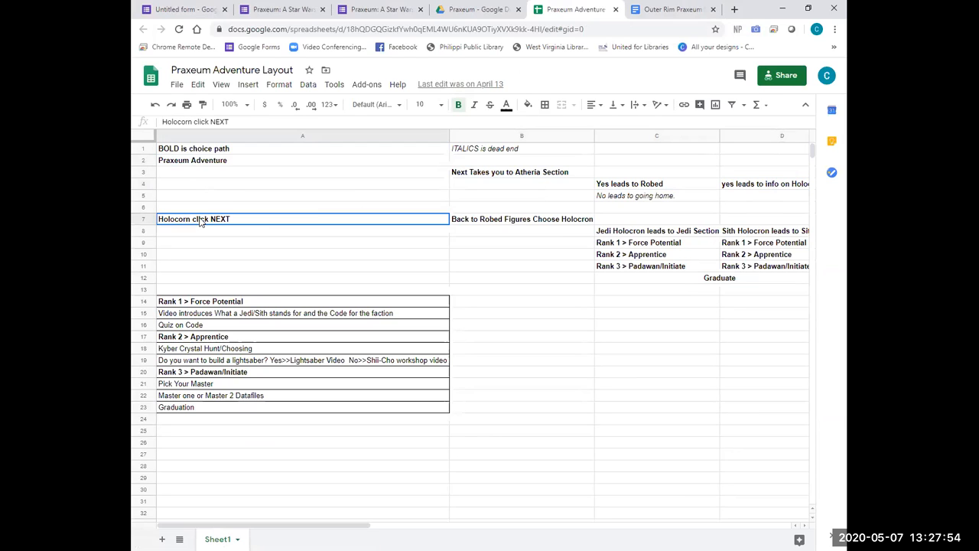
{"action": "left_click", "coordinate": [472, 224]}
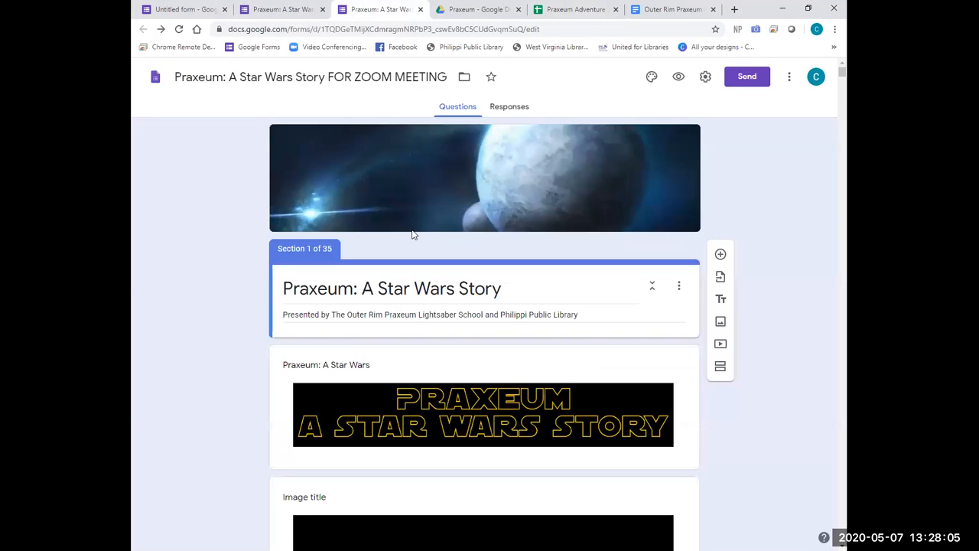
Step: Look through the Praxeum: A Star Wars Story FOR ZOOM MEETING form from its opening section to The Jedi section
{"action": "scroll", "coordinate": [411, 235], "scroll_direction": "down", "scroll_amount": 4}
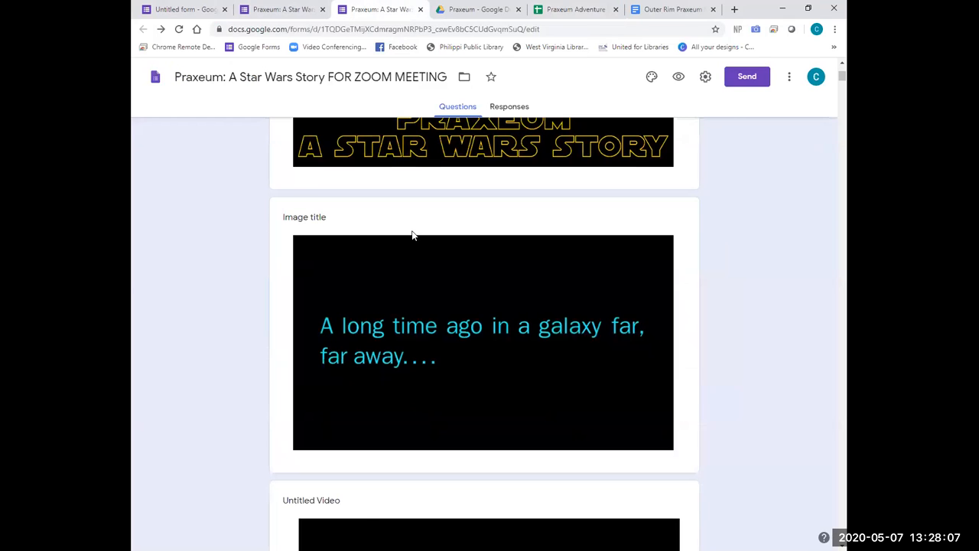
{"action": "scroll", "coordinate": [412, 233], "scroll_direction": "down", "scroll_amount": 9}
{"action": "scroll", "coordinate": [411, 230], "scroll_direction": "down", "scroll_amount": 1}
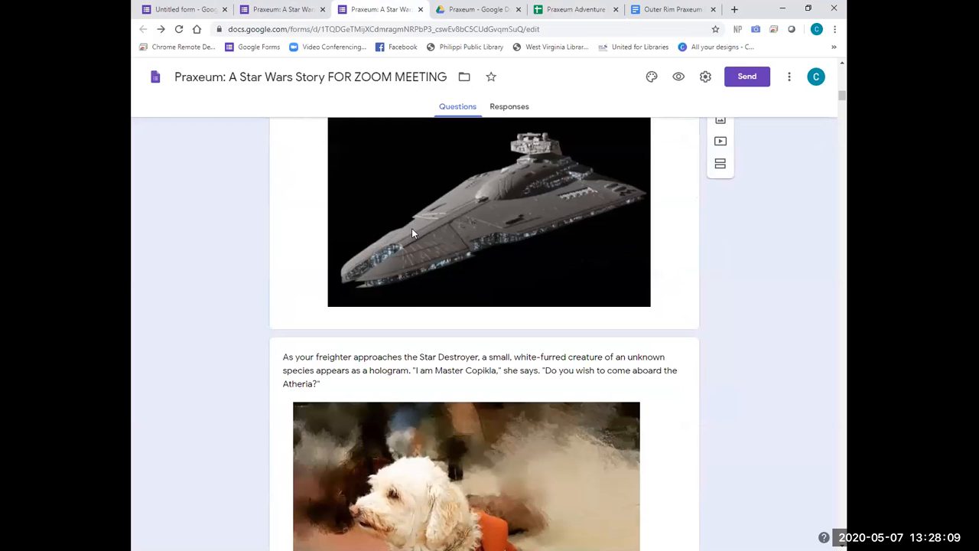
{"action": "scroll", "coordinate": [410, 231], "scroll_direction": "down", "scroll_amount": 5}
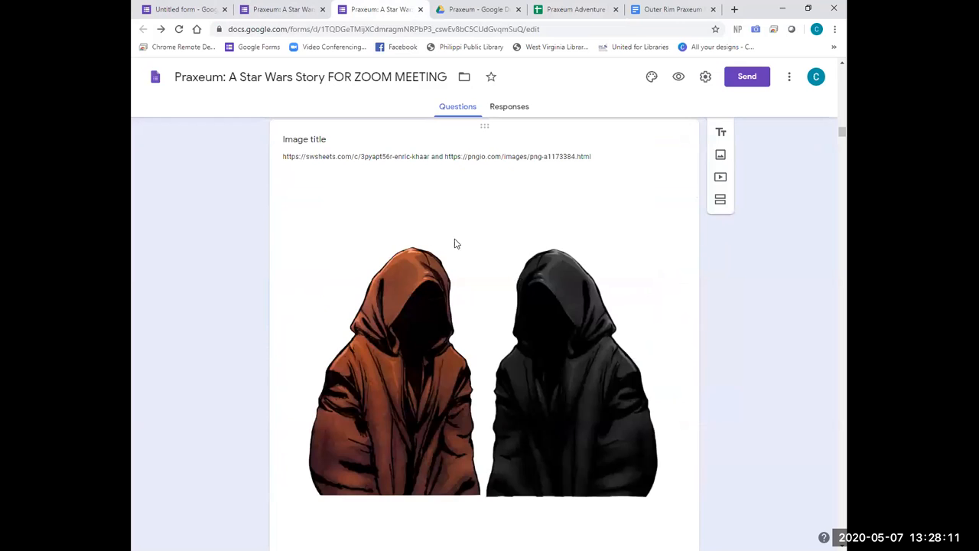
{"action": "scroll", "coordinate": [638, 262], "scroll_direction": "down", "scroll_amount": 5}
{"action": "left_click", "coordinate": [840, 159]}
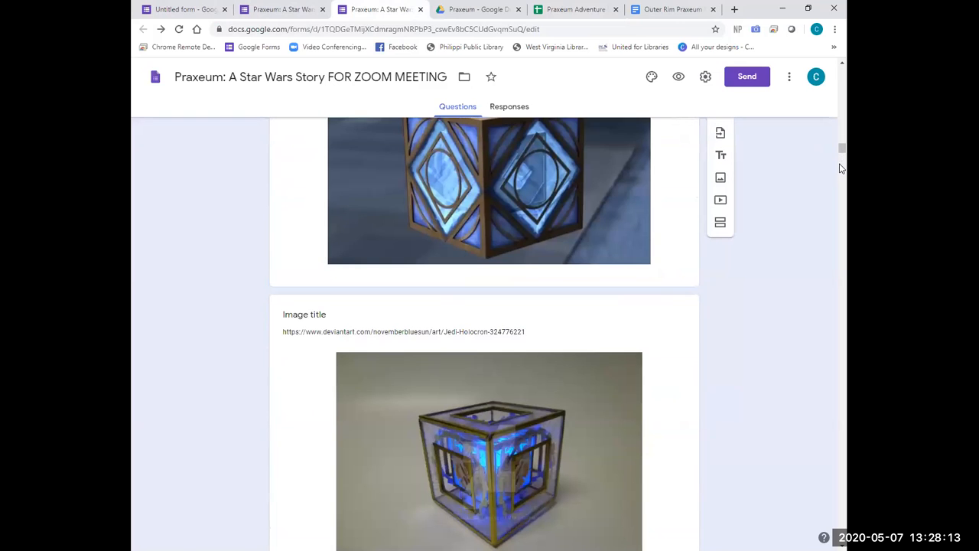
{"action": "scroll", "coordinate": [837, 174], "scroll_direction": "down", "scroll_amount": 3}
{"action": "scroll", "coordinate": [741, 183], "scroll_direction": "down", "scroll_amount": 7}
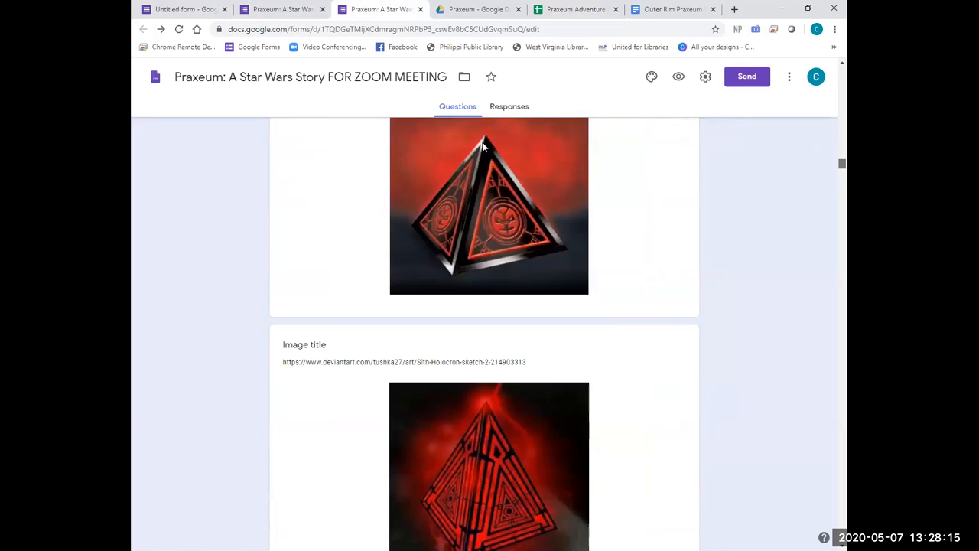
{"action": "scroll", "coordinate": [378, 281], "scroll_direction": "down", "scroll_amount": 6}
{"action": "scroll", "coordinate": [337, 232], "scroll_direction": "up", "scroll_amount": 1}
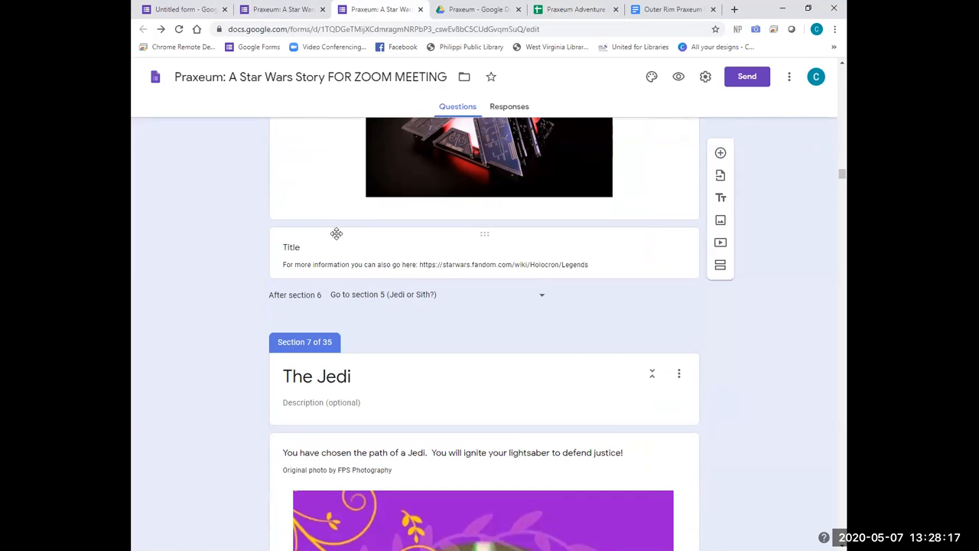
Step: Go back to the Jedi or Sith question and examine its answer-based branching and the Sith option's list of destination sections
{"action": "scroll", "coordinate": [337, 229], "scroll_direction": "up", "scroll_amount": 3}
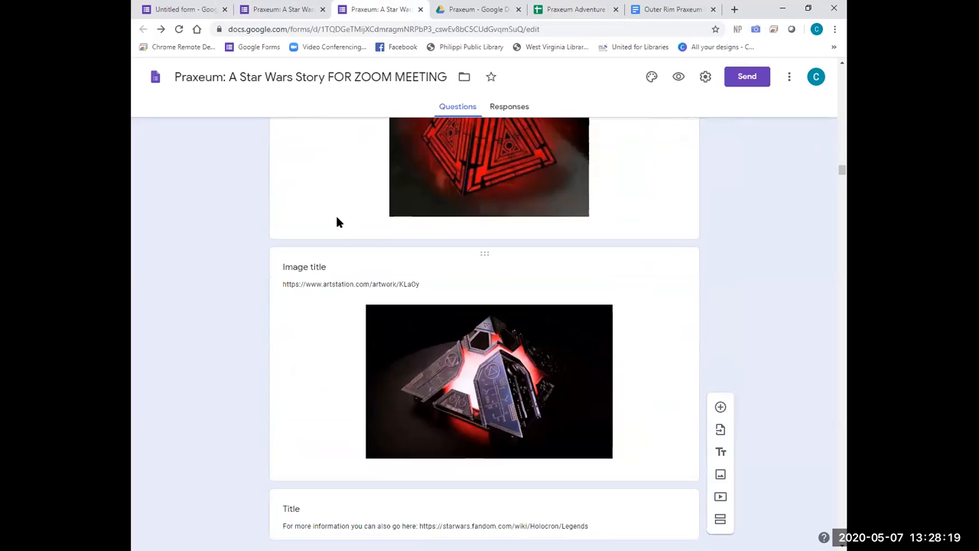
{"action": "scroll", "coordinate": [336, 222], "scroll_direction": "up", "scroll_amount": 3}
{"action": "scroll", "coordinate": [333, 224], "scroll_direction": "up", "scroll_amount": 4}
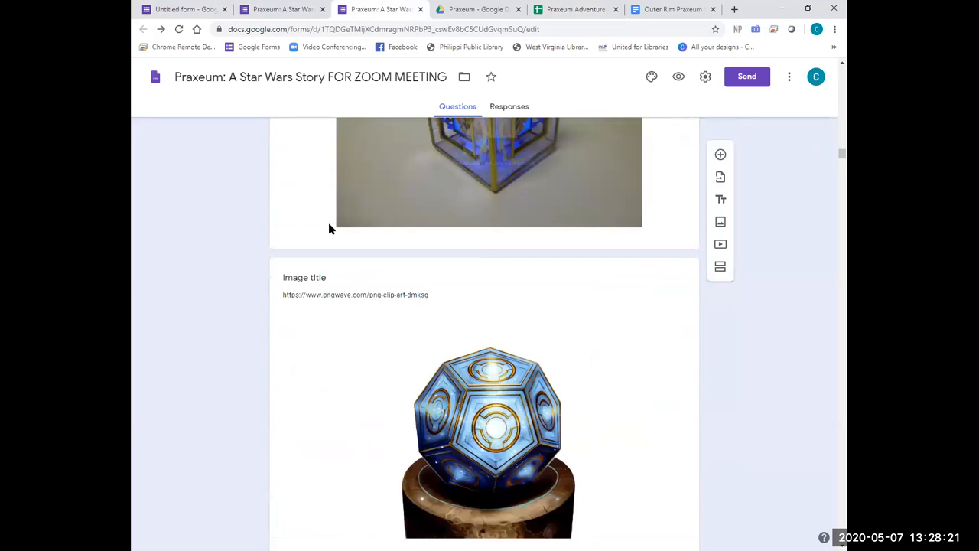
{"action": "scroll", "coordinate": [333, 237], "scroll_direction": "up", "scroll_amount": 5}
{"action": "scroll", "coordinate": [387, 176], "scroll_direction": "up", "scroll_amount": 5}
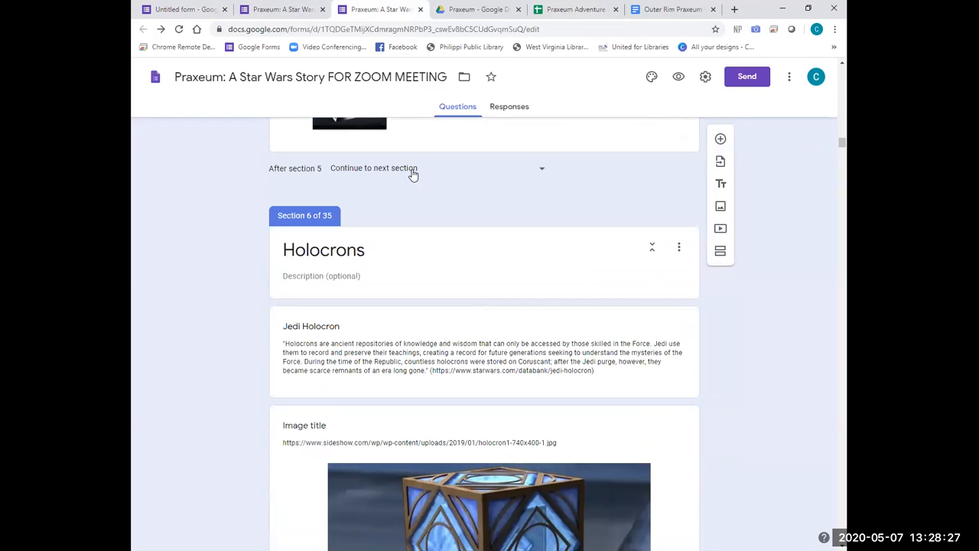
{"action": "scroll", "coordinate": [459, 191], "scroll_direction": "up", "scroll_amount": 3}
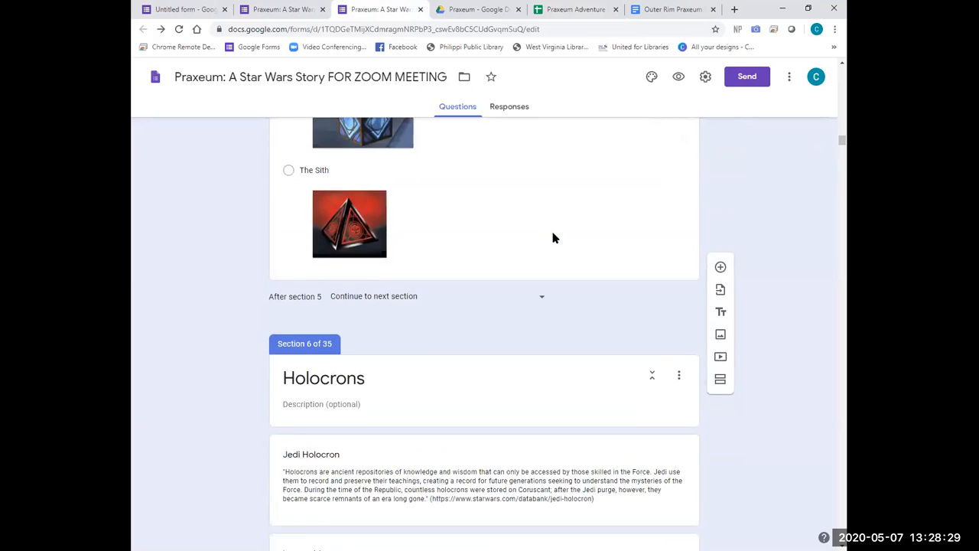
{"action": "left_click", "coordinate": [667, 388]}
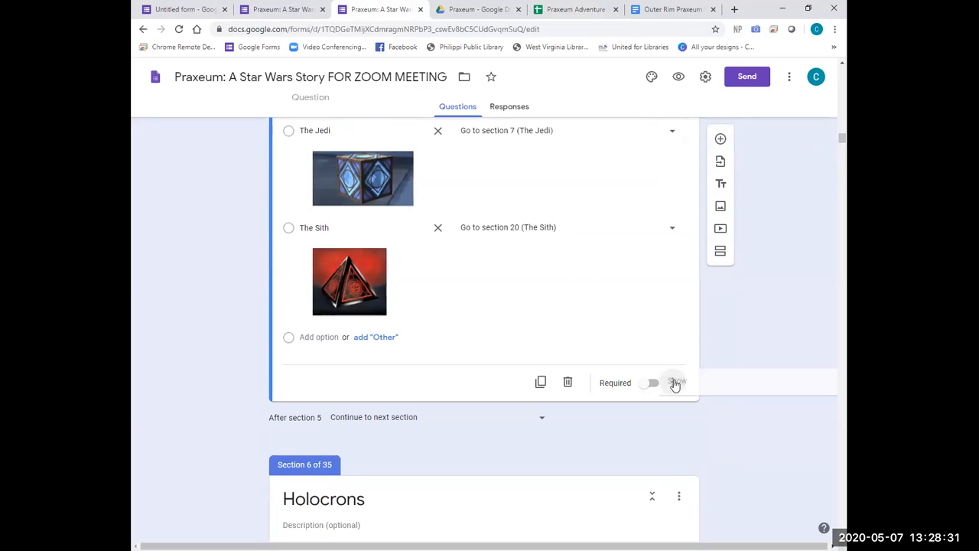
{"action": "left_click", "coordinate": [673, 382]}
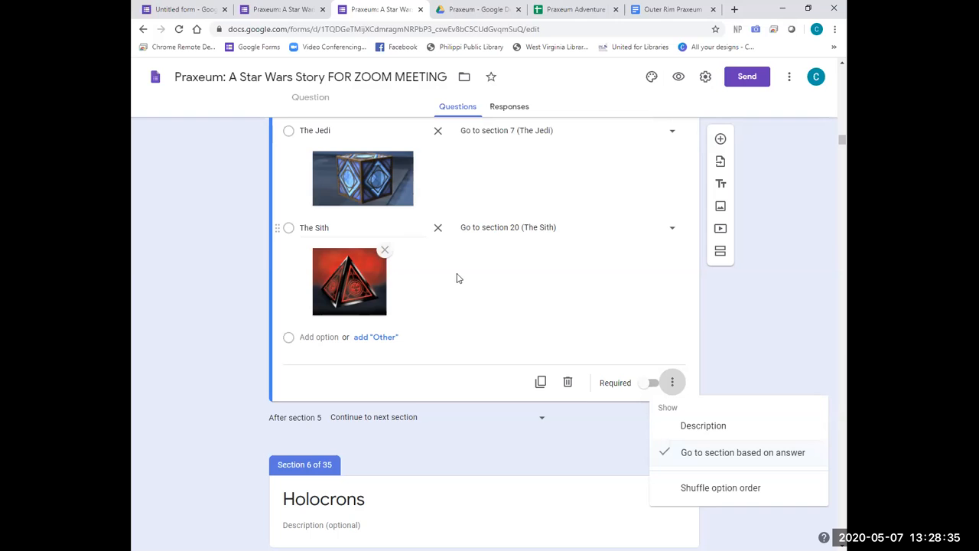
{"action": "left_click", "coordinate": [519, 232]}
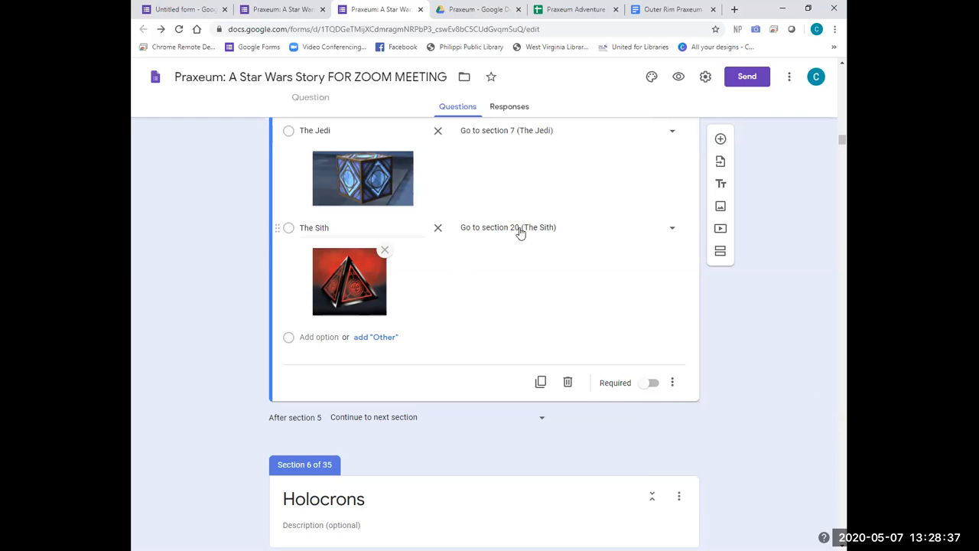
{"action": "left_click", "coordinate": [570, 229]}
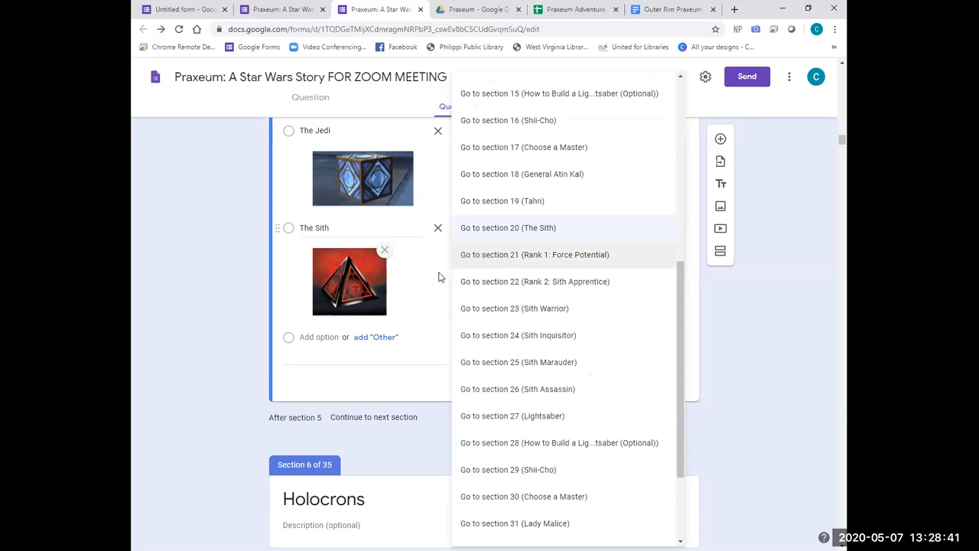
{"action": "left_click", "coordinate": [213, 245]}
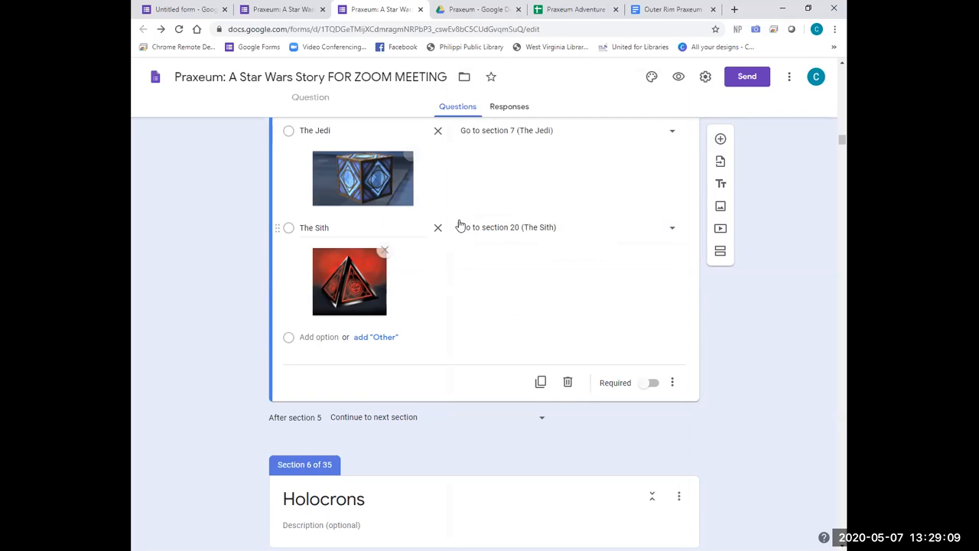
Step: Review the Holocrons section and The Jedi section, continuing to the Rank 1: Force Potential section with its Jedi 101 video
{"action": "scroll", "coordinate": [428, 272], "scroll_direction": "down", "scroll_amount": 1}
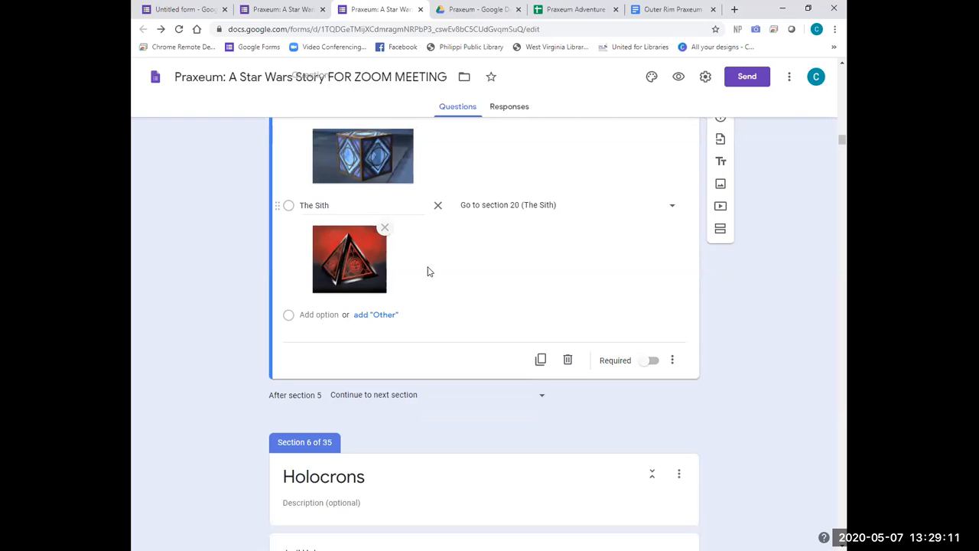
{"action": "scroll", "coordinate": [428, 272], "scroll_direction": "down", "scroll_amount": 2}
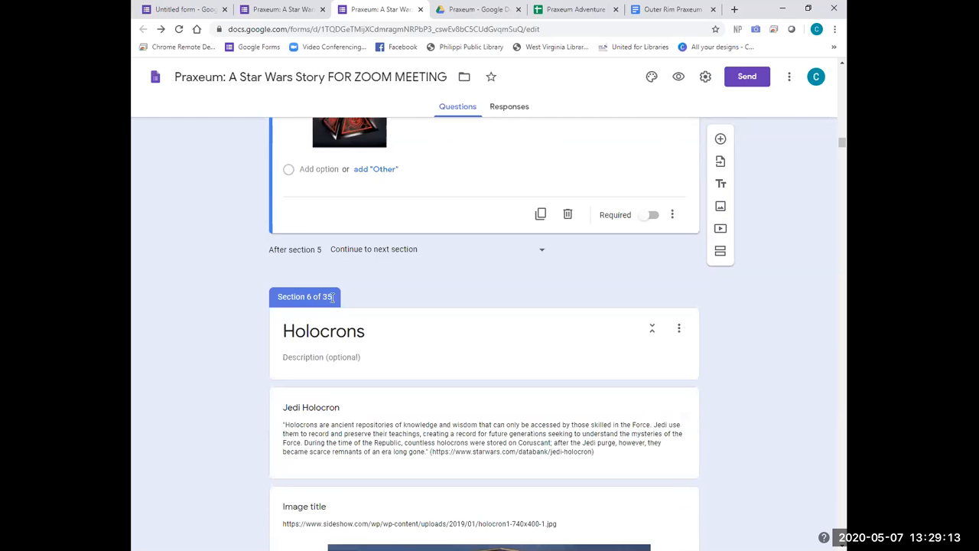
{"action": "scroll", "coordinate": [434, 286], "scroll_direction": "down", "scroll_amount": 2}
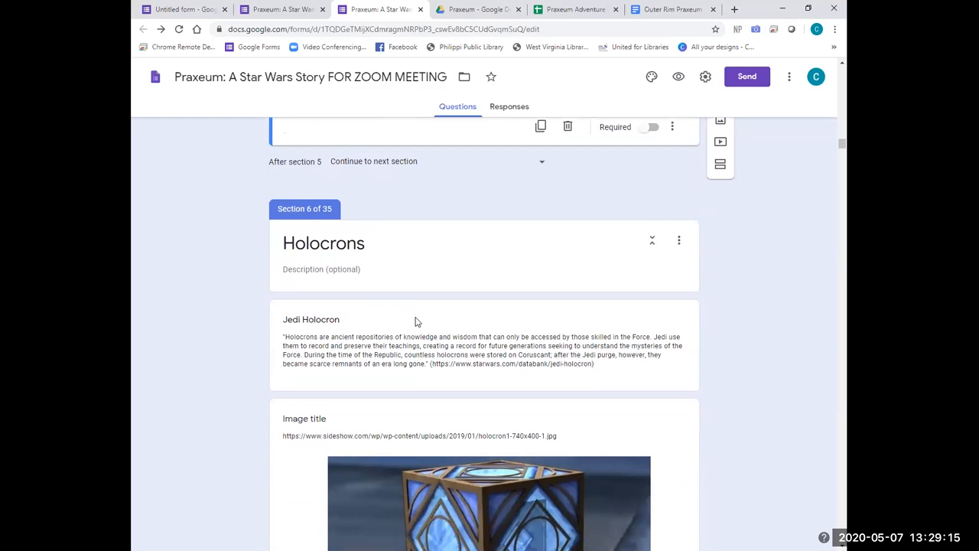
{"action": "scroll", "coordinate": [417, 325], "scroll_direction": "down", "scroll_amount": 8}
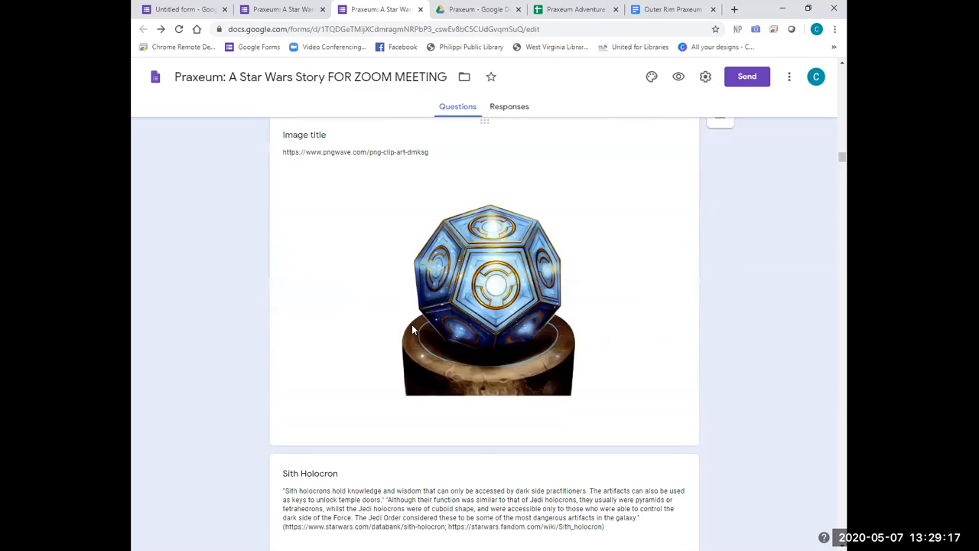
{"action": "scroll", "coordinate": [413, 329], "scroll_direction": "down", "scroll_amount": 6}
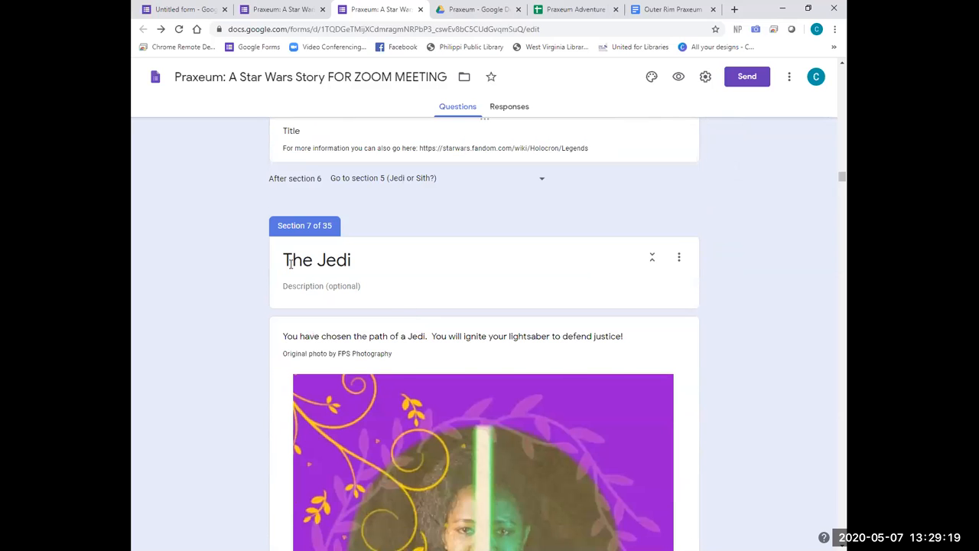
{"action": "scroll", "coordinate": [291, 258], "scroll_direction": "down", "scroll_amount": 5}
{"action": "scroll", "coordinate": [270, 278], "scroll_direction": "down", "scroll_amount": 5}
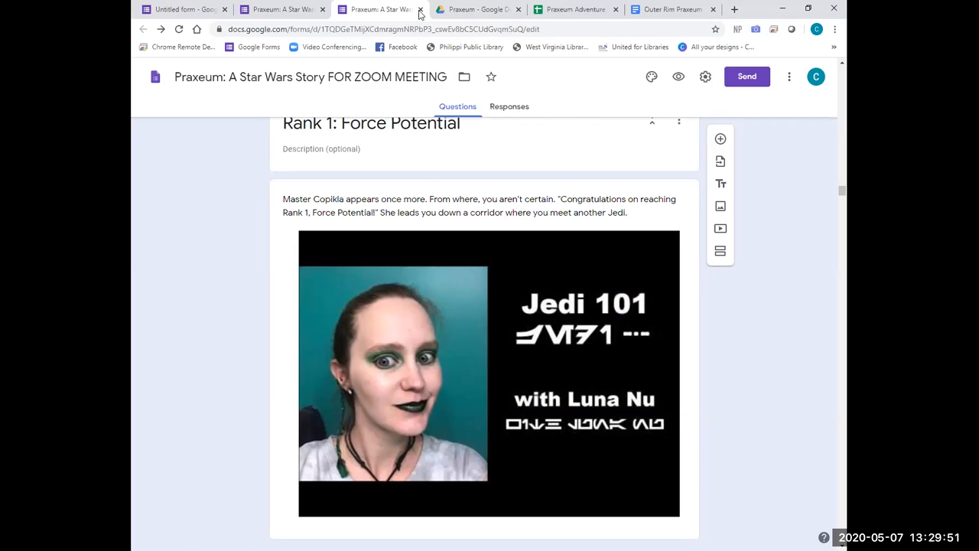
{"action": "scroll", "coordinate": [306, 114], "scroll_direction": "up", "scroll_amount": 1}
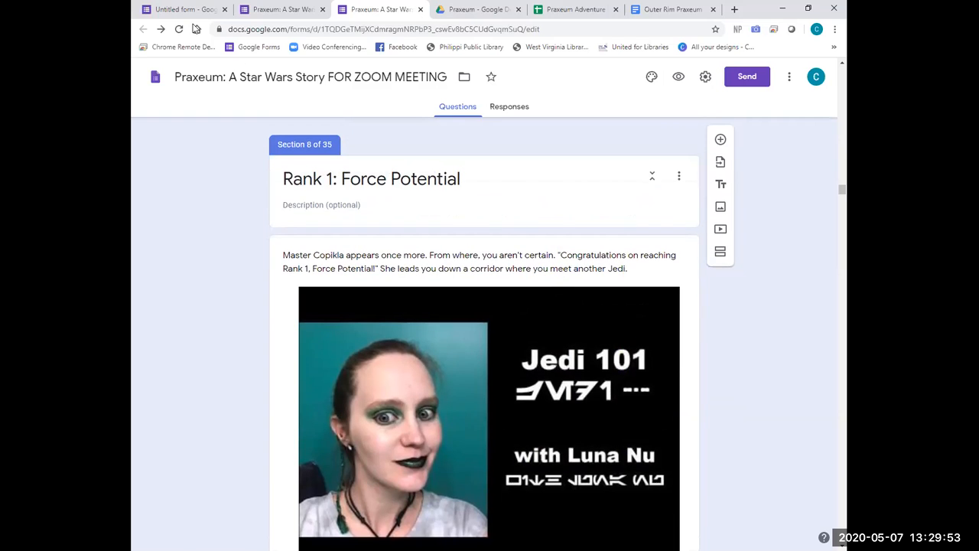
Step: Revisit the Adventures in Zoom Meeting form, then the Praxeum Adventure Layout spreadsheet and the Outer Rim Praxeum Story document
{"action": "left_click", "coordinate": [183, 10]}
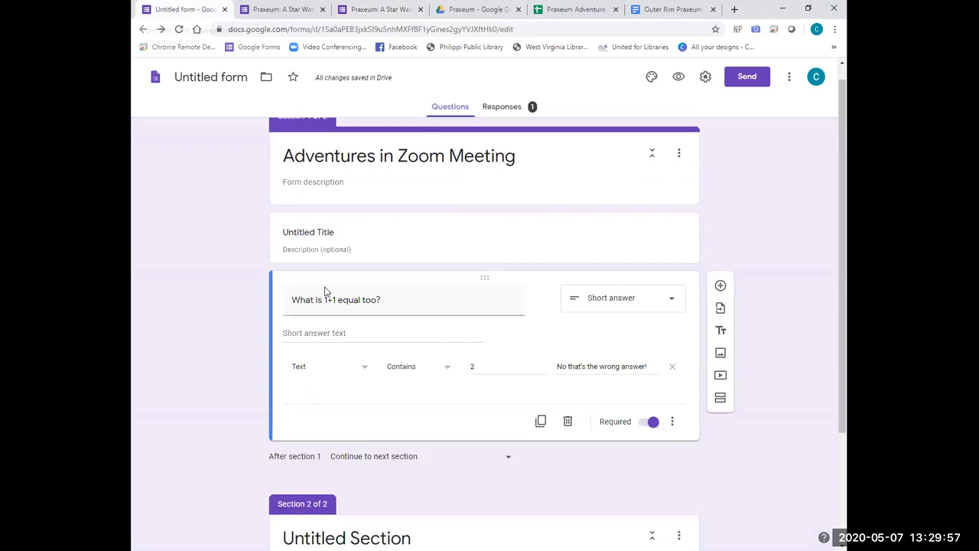
{"action": "scroll", "coordinate": [325, 292], "scroll_direction": "up", "scroll_amount": 1}
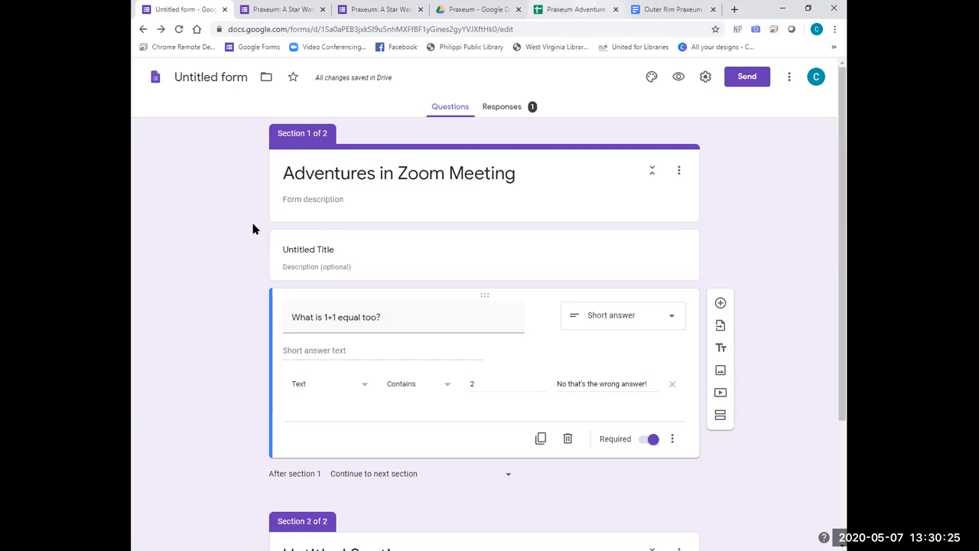
{"action": "left_click", "coordinate": [582, 10]}
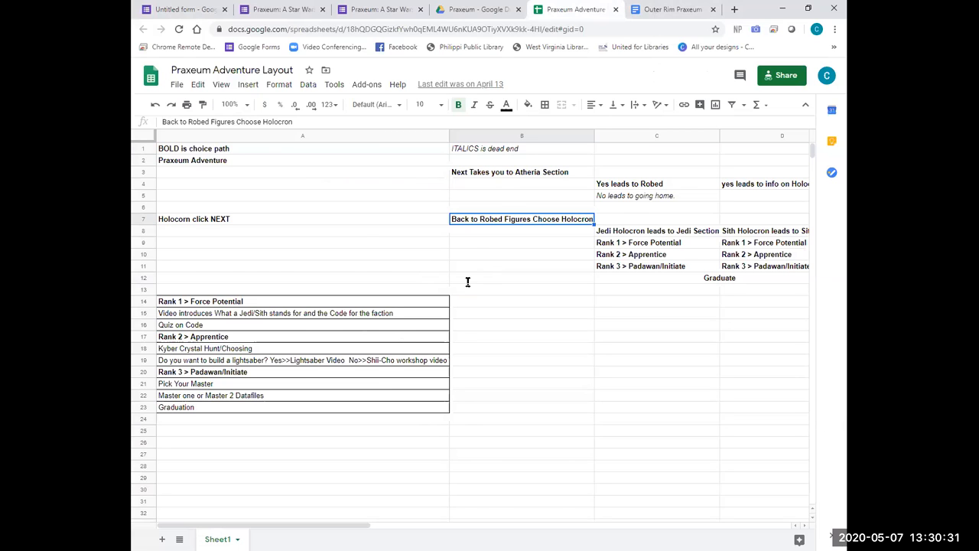
{"action": "key", "text": "ctrl+Tab"}
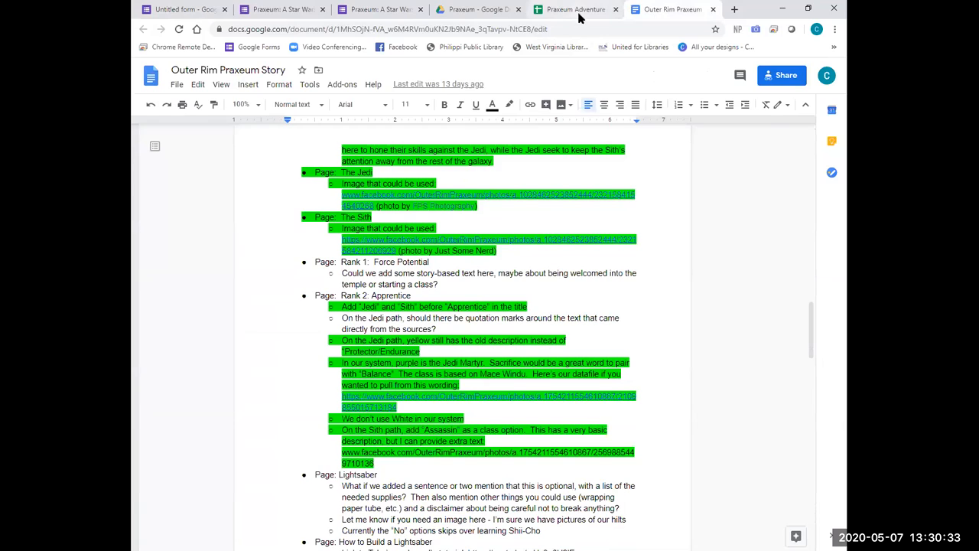
{"action": "key", "text": "ctrl+shift+Tab"}
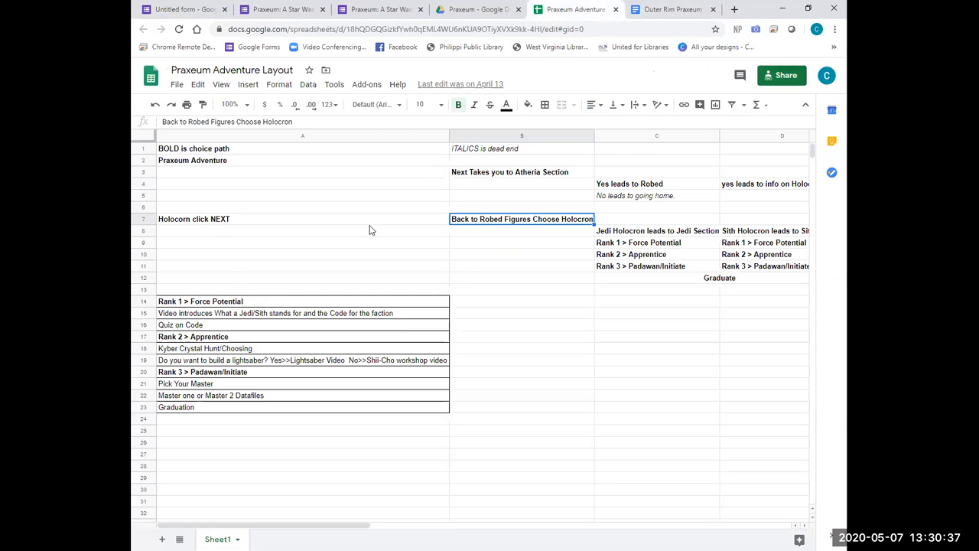
{"action": "left_click", "coordinate": [651, 11]}
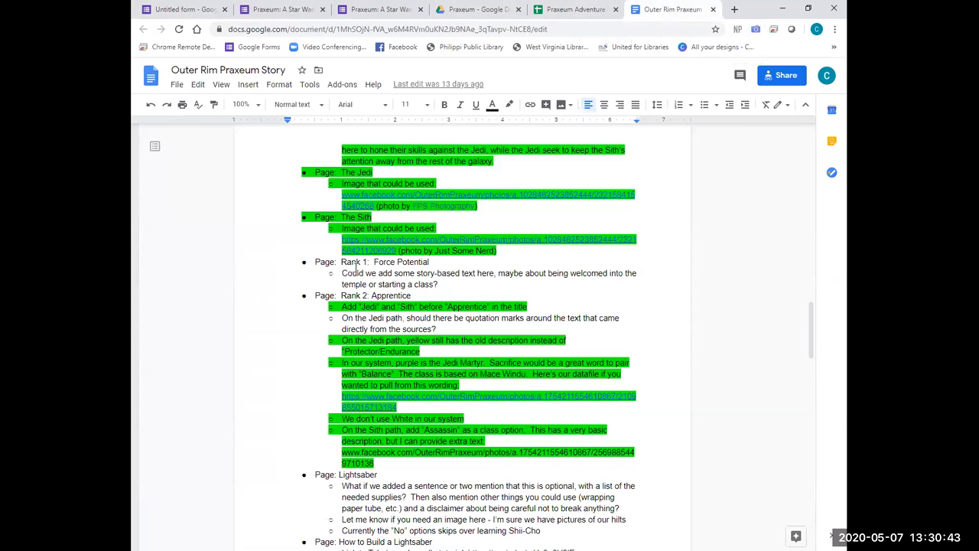
Step: Review the page-by-page edit notes in the Outer Rim Praxeum Story document, working back to the Jedi Code and Sith Code
{"action": "scroll", "coordinate": [354, 264], "scroll_direction": "up", "scroll_amount": 1}
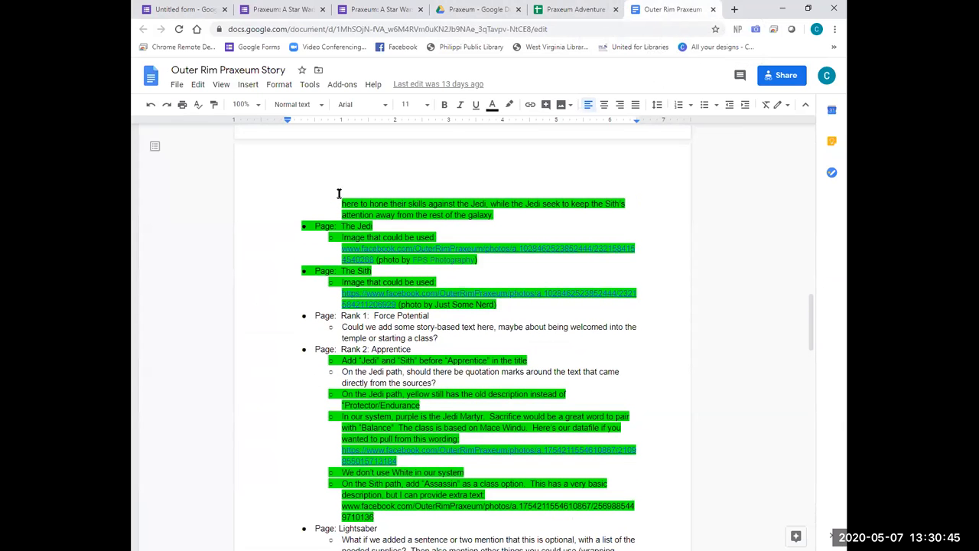
{"action": "scroll", "coordinate": [443, 158], "scroll_direction": "up", "scroll_amount": 1}
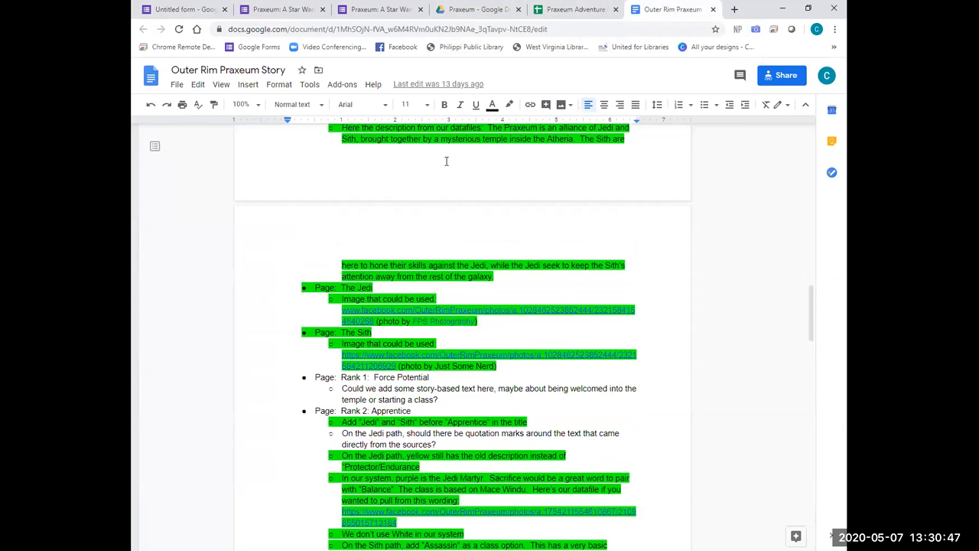
{"action": "scroll", "coordinate": [446, 161], "scroll_direction": "up", "scroll_amount": 3}
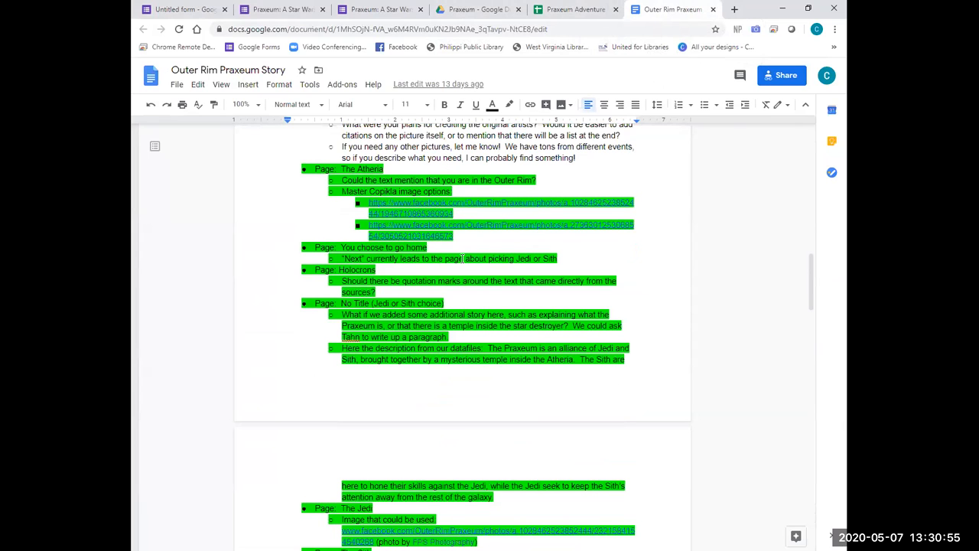
{"action": "scroll", "coordinate": [462, 258], "scroll_direction": "up", "scroll_amount": 1}
{"action": "scroll", "coordinate": [462, 260], "scroll_direction": "up", "scroll_amount": 1}
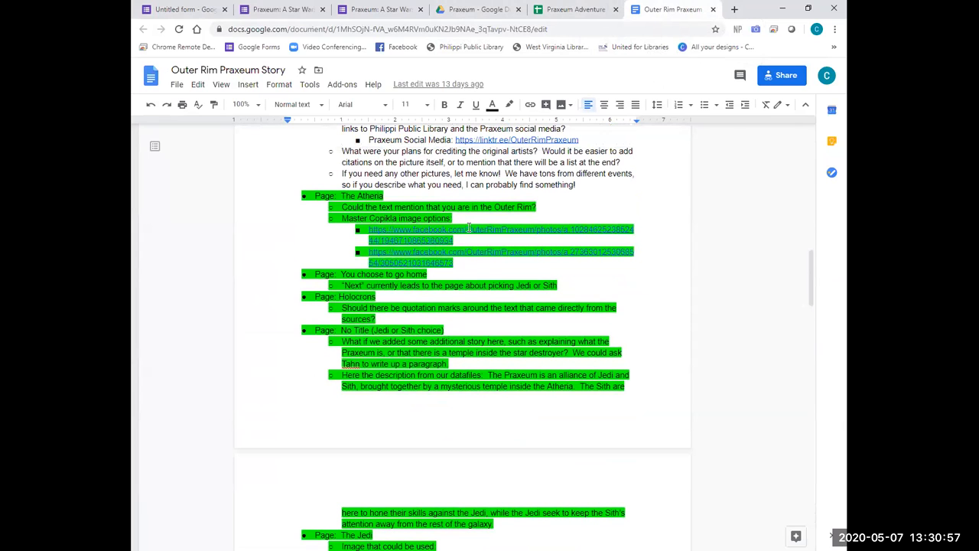
{"action": "scroll", "coordinate": [474, 198], "scroll_direction": "up", "scroll_amount": 1}
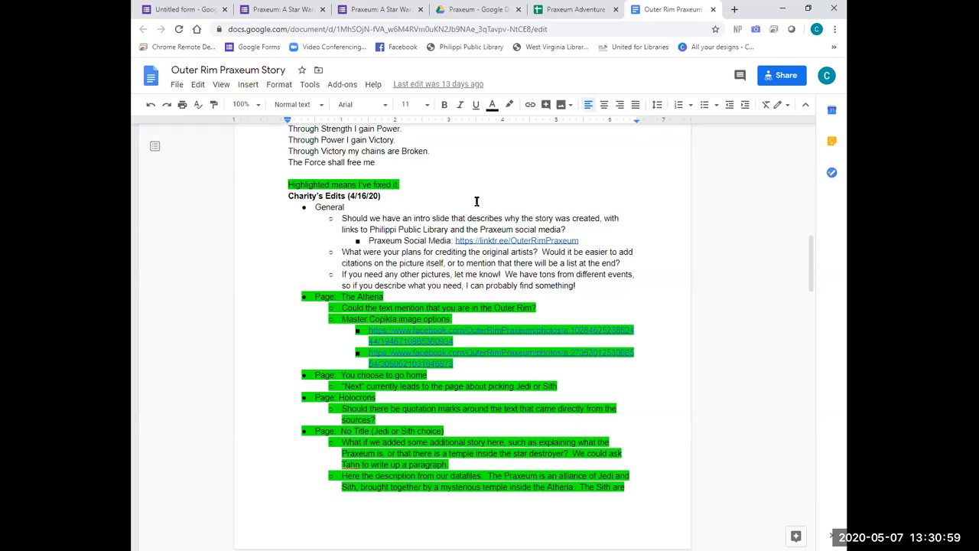
{"action": "scroll", "coordinate": [400, 186], "scroll_direction": "up", "scroll_amount": 4}
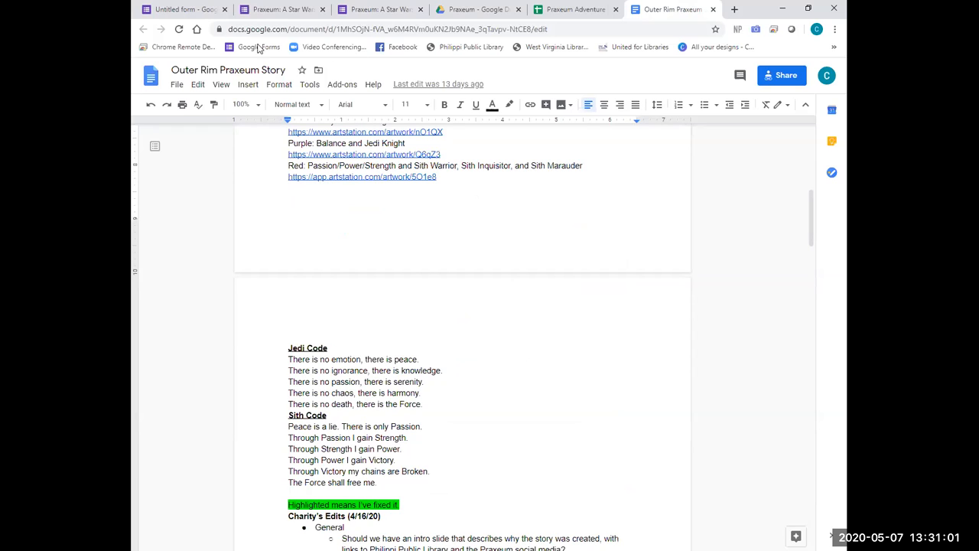
{"action": "key", "text": "ctrl+Home"}
Step: Revisit the Adventures in Zoom Meeting form, then review the Praxeum FOR ZOOM MEETING form backwards from Rank 1: Force Potential to section 2
{"action": "left_click", "coordinate": [209, 13]}
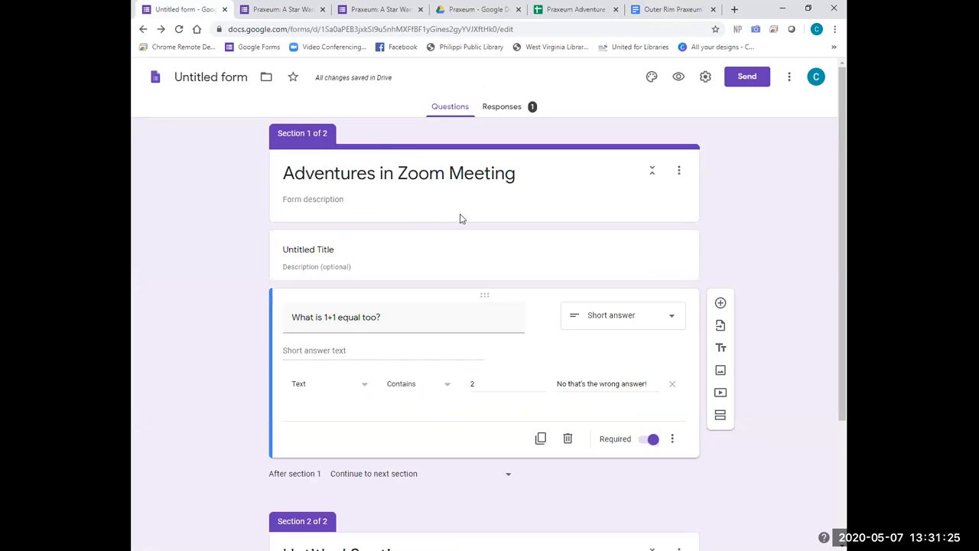
{"action": "scroll", "coordinate": [447, 221], "scroll_direction": "down", "scroll_amount": 1}
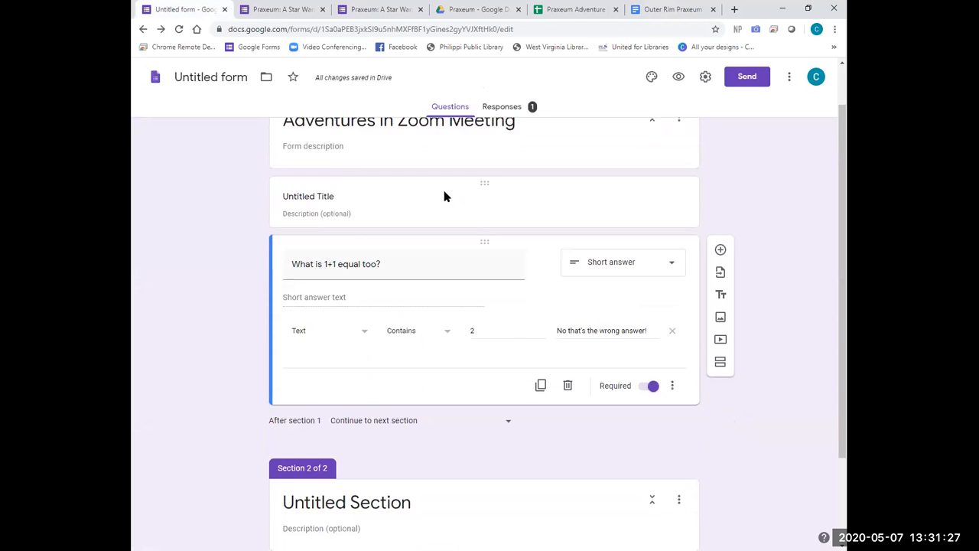
{"action": "scroll", "coordinate": [443, 196], "scroll_direction": "up", "scroll_amount": 1}
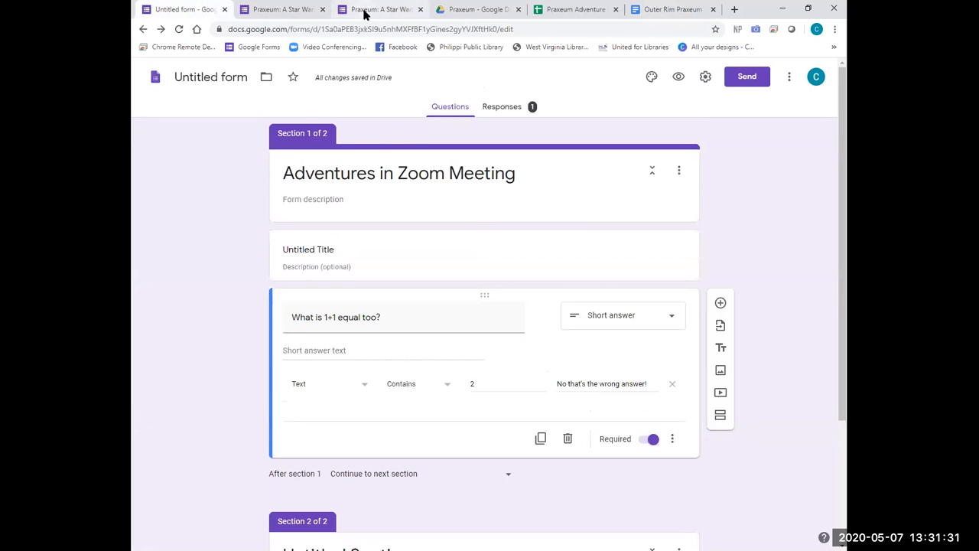
{"action": "left_click", "coordinate": [386, 13]}
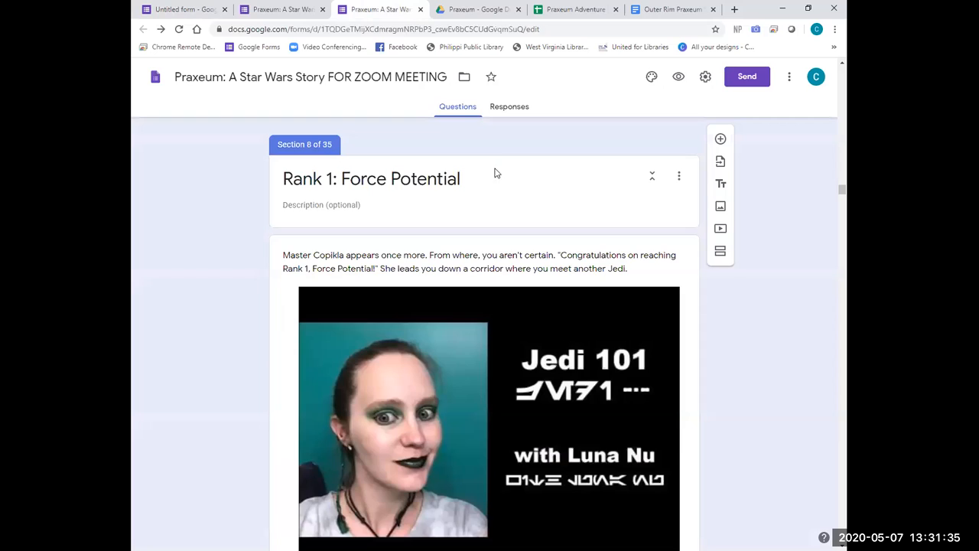
{"action": "scroll", "coordinate": [522, 160], "scroll_direction": "up", "scroll_amount": 3}
{"action": "scroll", "coordinate": [620, 151], "scroll_direction": "up", "scroll_amount": 3}
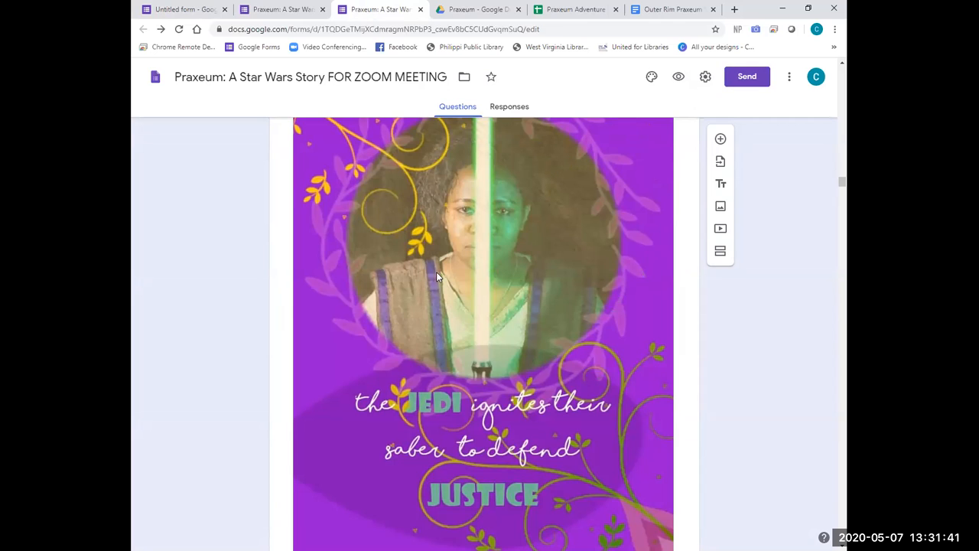
{"action": "scroll", "coordinate": [291, 310], "scroll_direction": "up", "scroll_amount": 1}
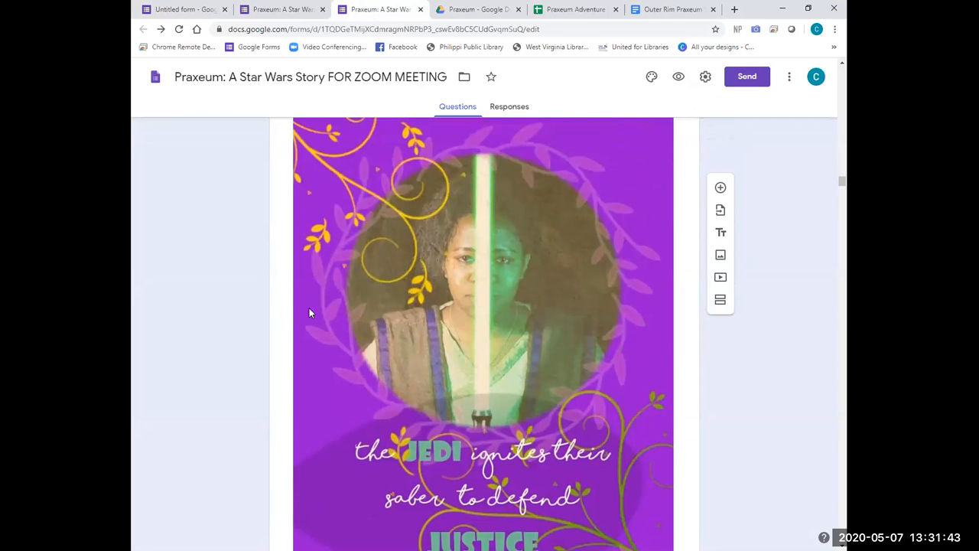
{"action": "scroll", "coordinate": [309, 310], "scroll_direction": "up", "scroll_amount": 10}
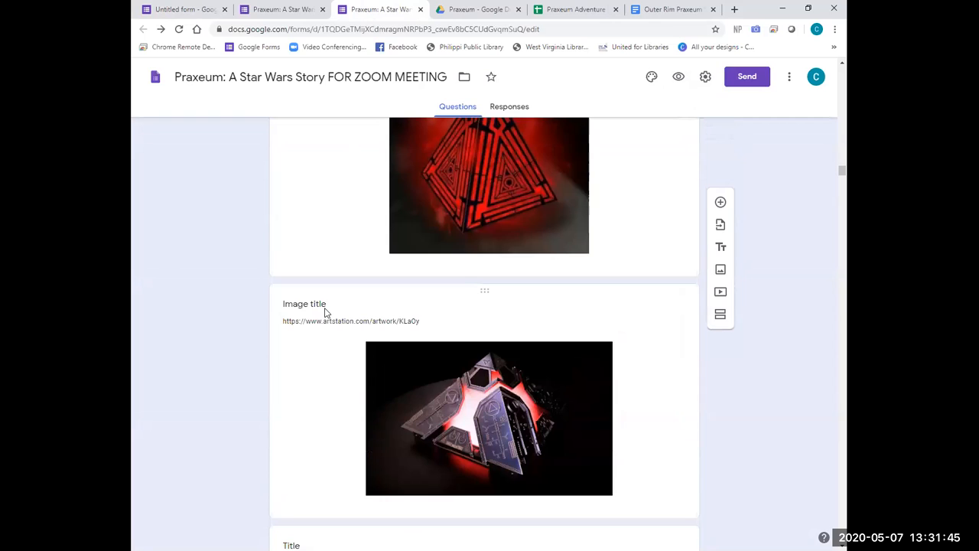
{"action": "scroll", "coordinate": [333, 308], "scroll_direction": "up", "scroll_amount": 5}
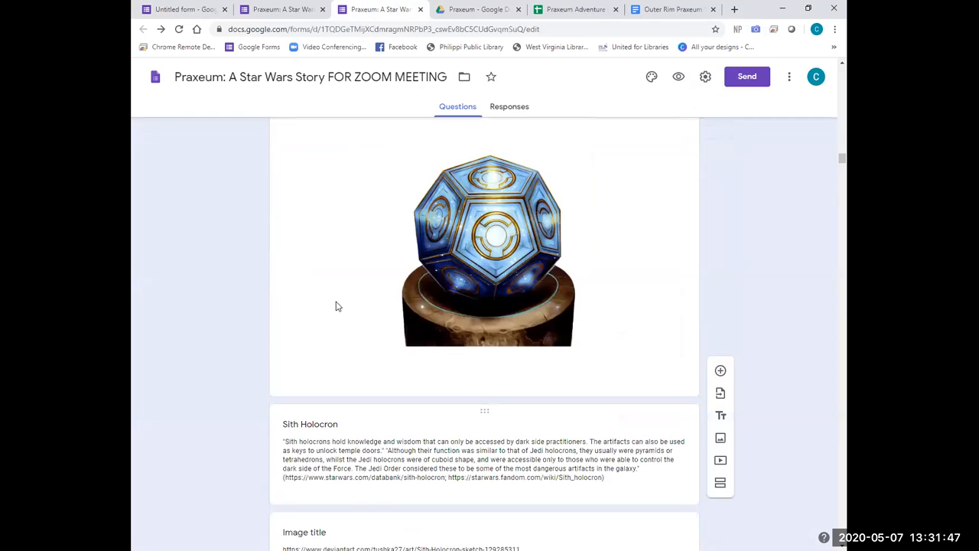
{"action": "scroll", "coordinate": [335, 306], "scroll_direction": "up", "scroll_amount": 5}
Step: View the Jedi or Sith? page in the respondent version of the Praxeum: A Star Wars Story form
{"action": "left_click", "coordinate": [309, 11]}
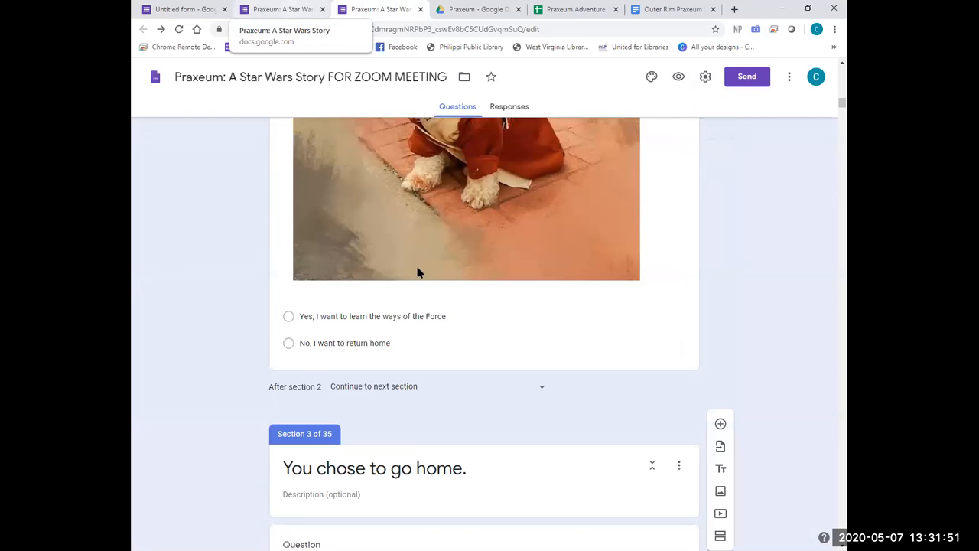
{"action": "scroll", "coordinate": [428, 235], "scroll_direction": "up", "scroll_amount": 1}
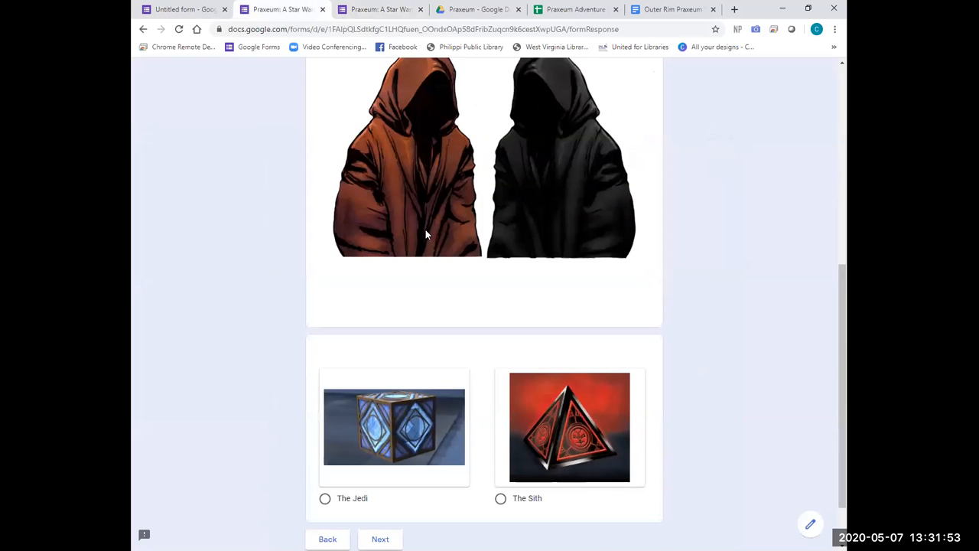
{"action": "scroll", "coordinate": [204, 11], "scroll_direction": "up", "scroll_amount": 8}
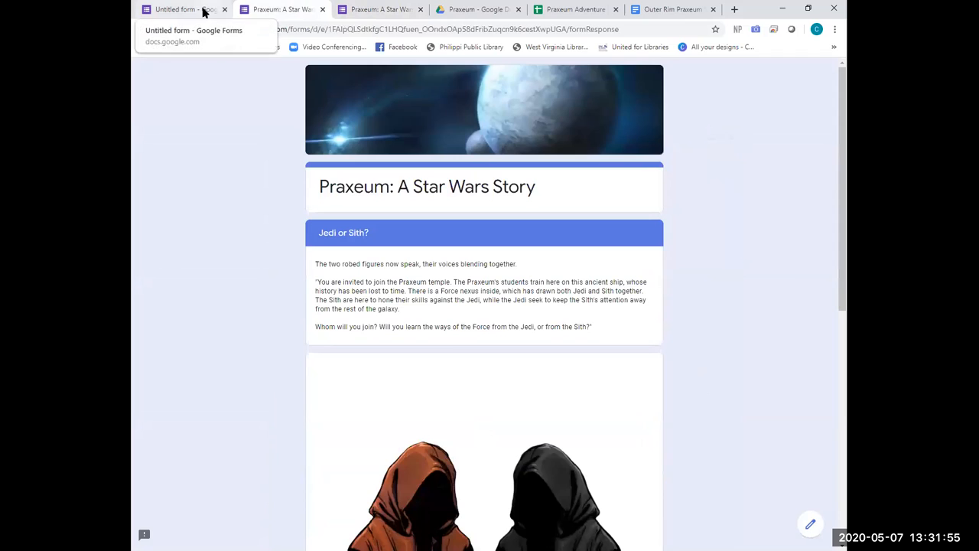
Step: Return to the Adventures in Zoom Meeting form and look over its untitled text block, 1+1 question and second section
{"action": "left_click", "coordinate": [203, 10]}
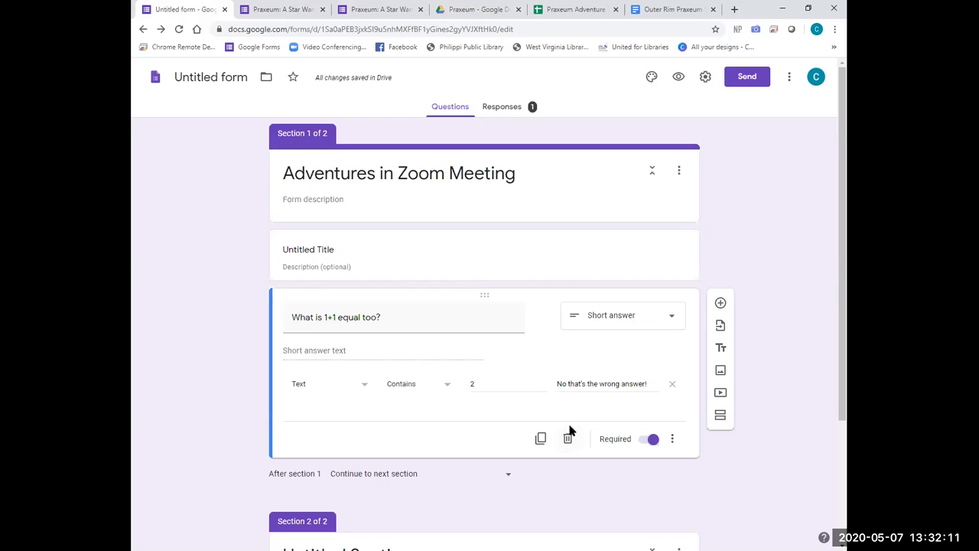
{"action": "left_click", "coordinate": [317, 253]}
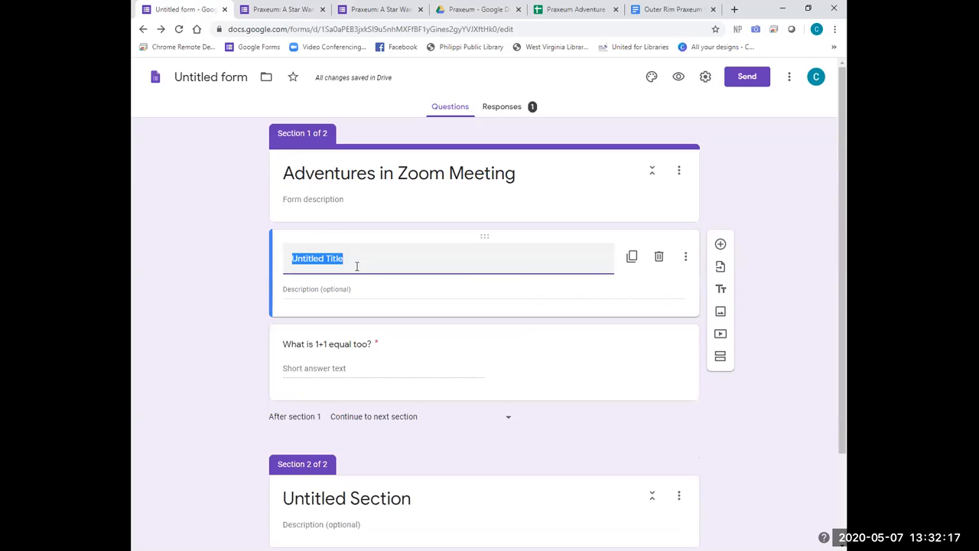
{"action": "scroll", "coordinate": [359, 294], "scroll_direction": "down", "scroll_amount": 3}
{"action": "scroll", "coordinate": [330, 254], "scroll_direction": "up", "scroll_amount": 3}
{"action": "scroll", "coordinate": [421, 253], "scroll_direction": "down", "scroll_amount": 1}
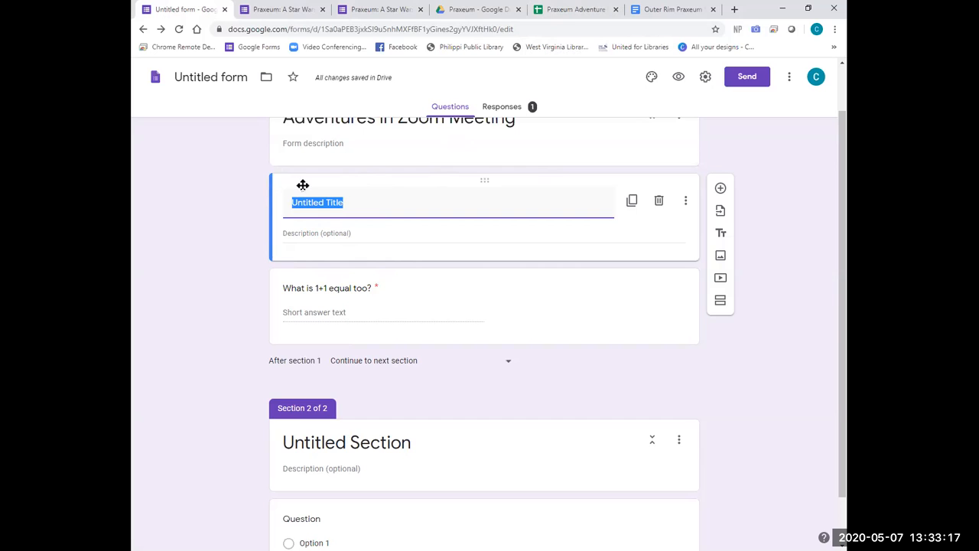
{"action": "left_click", "coordinate": [257, 172]}
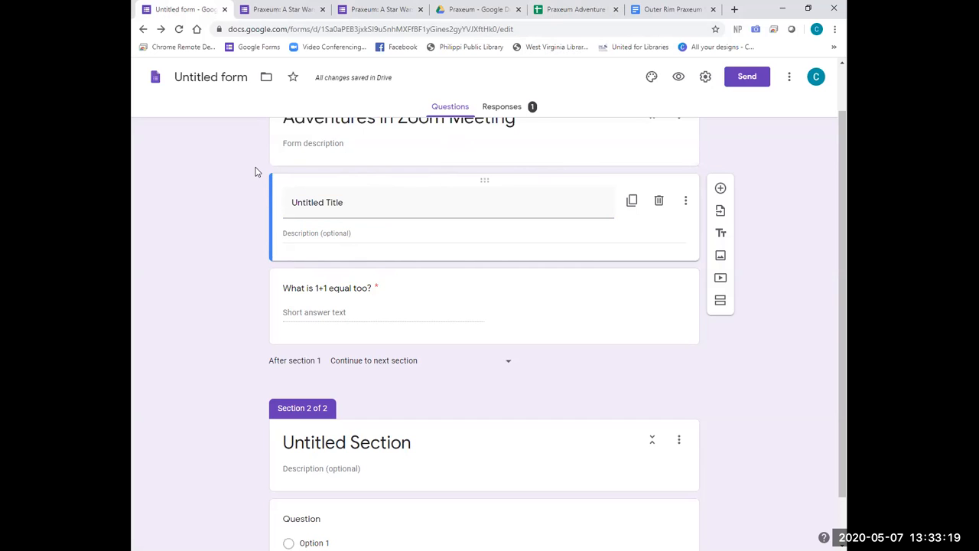
{"action": "scroll", "coordinate": [285, 170], "scroll_direction": "up", "scroll_amount": 1}
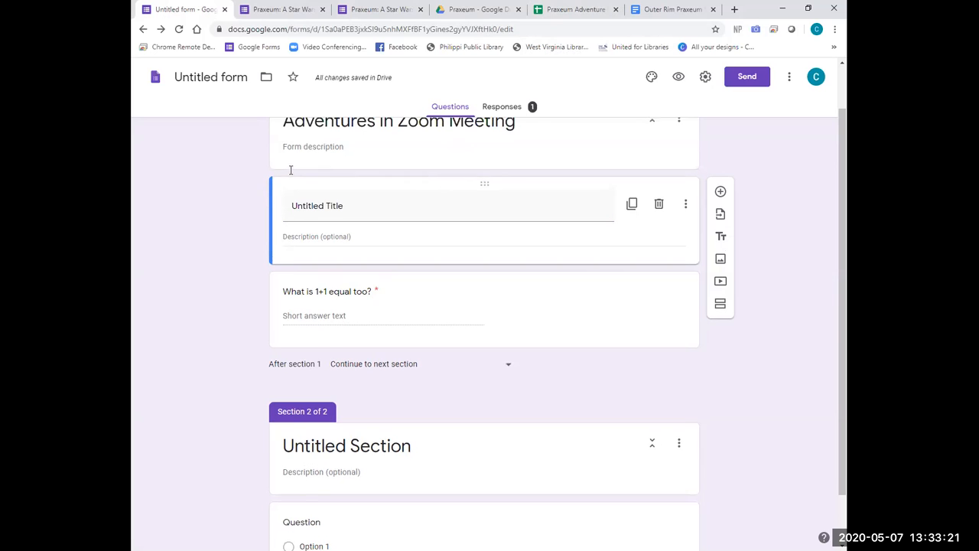
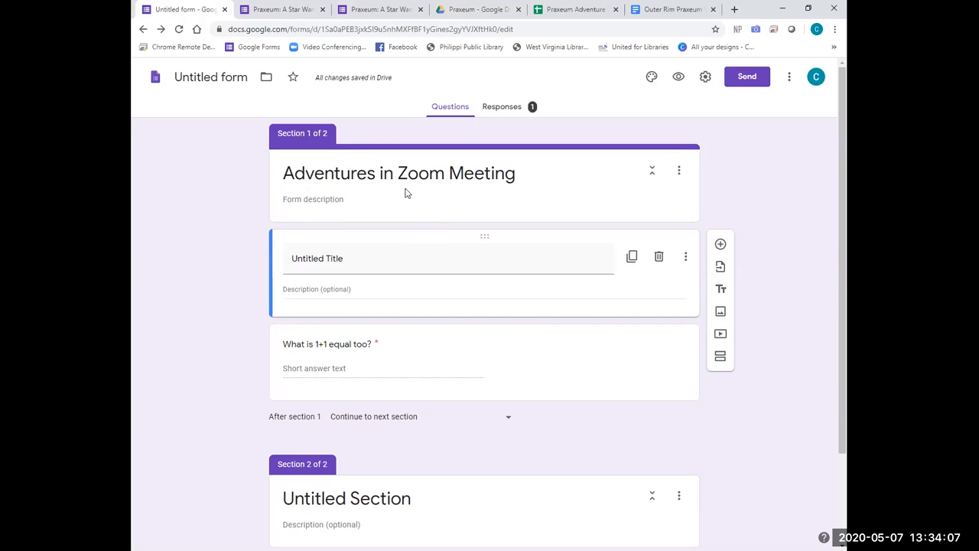
Step: Open the collaborator sharing options of the Praxeum: A Star Wars Story FOR ZOOM MEETING form and copy its link
{"action": "left_click", "coordinate": [370, 11]}
{"action": "left_click", "coordinate": [308, 14]}
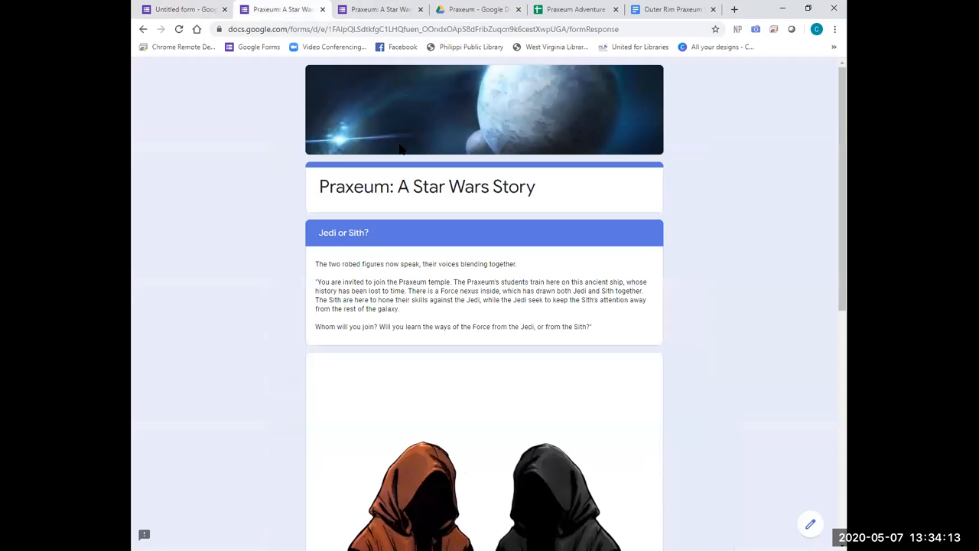
{"action": "left_click", "coordinate": [382, 21]}
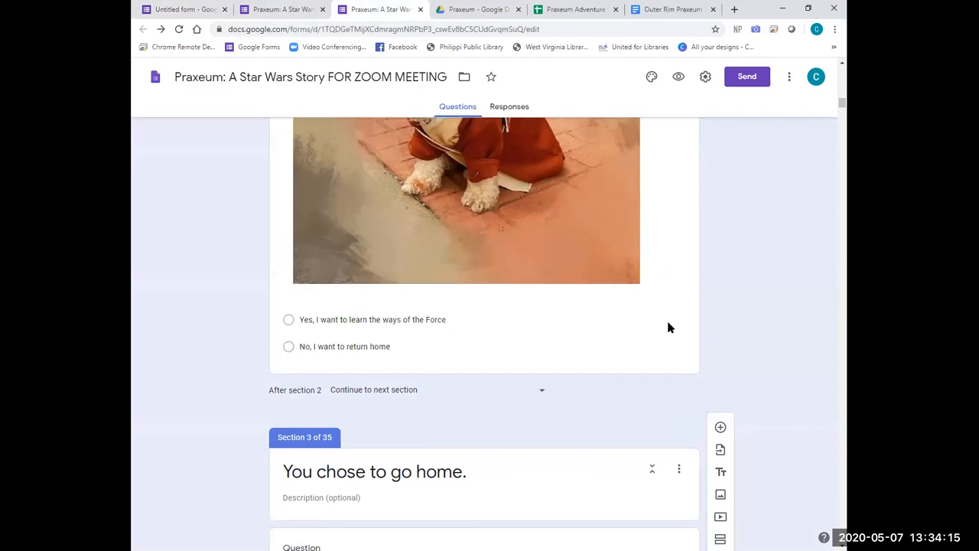
{"action": "scroll", "coordinate": [667, 322], "scroll_direction": "up", "scroll_amount": 2}
{"action": "scroll", "coordinate": [842, 76], "scroll_direction": "up", "scroll_amount": 3}
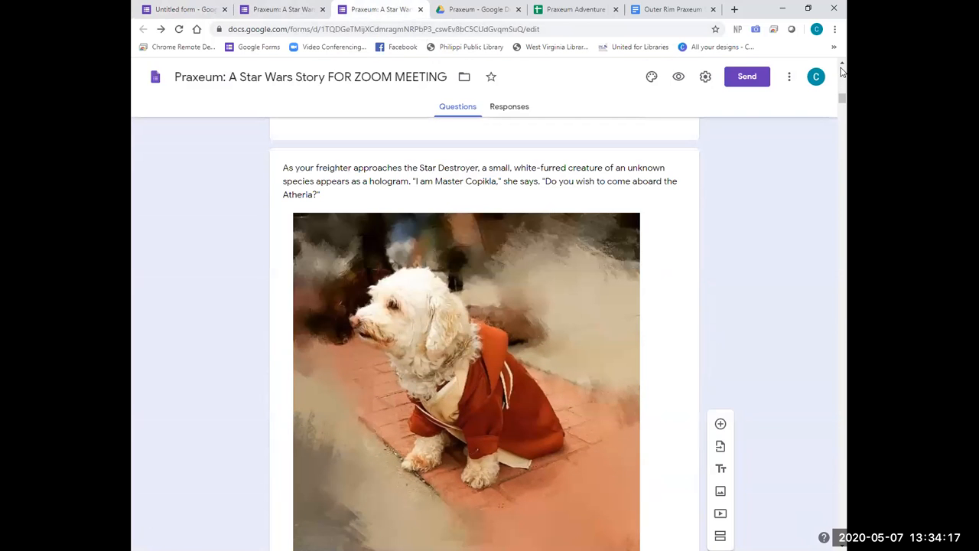
{"action": "scroll", "coordinate": [678, 92], "scroll_direction": "up", "scroll_amount": 6}
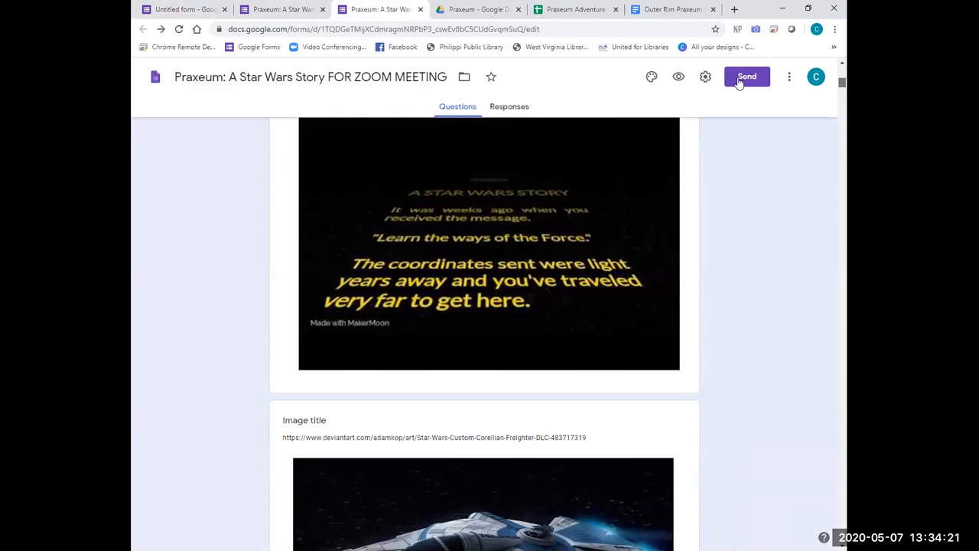
{"action": "scroll", "coordinate": [739, 82], "scroll_direction": "up", "scroll_amount": 5}
{"action": "left_click", "coordinate": [738, 80]}
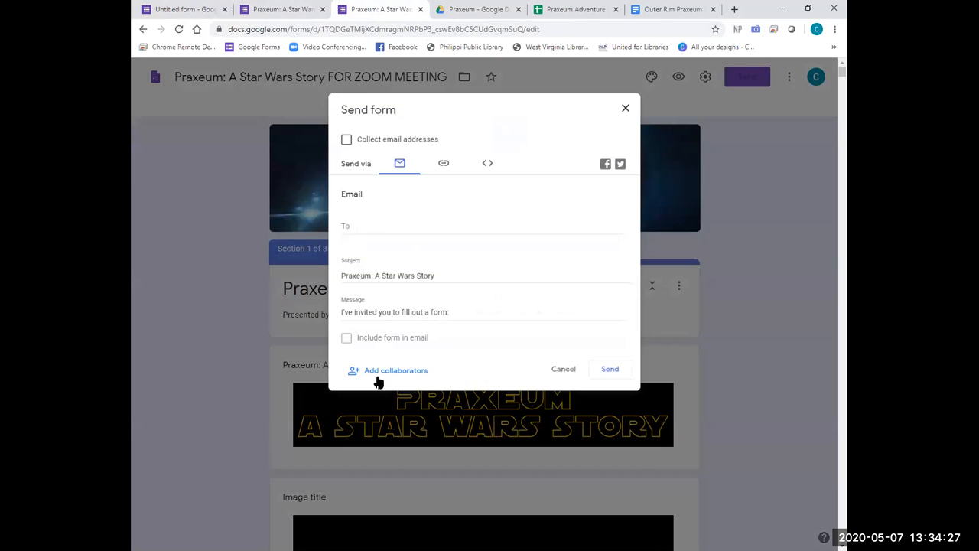
{"action": "left_click", "coordinate": [379, 373]}
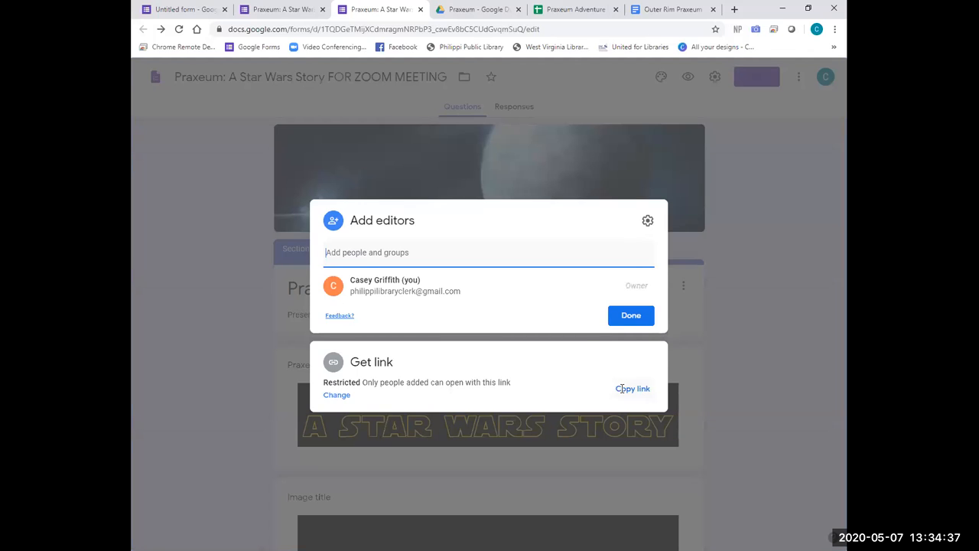
{"action": "left_click", "coordinate": [624, 388]}
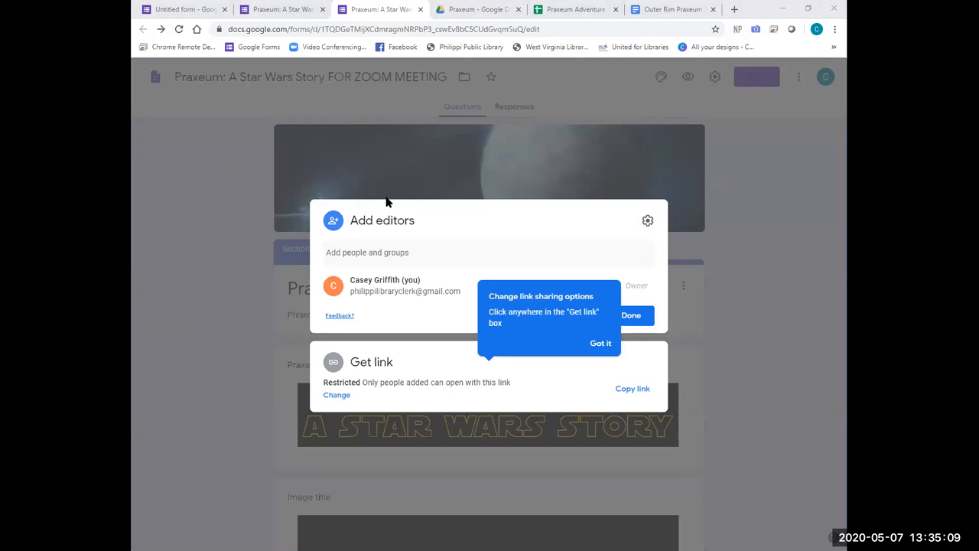
{"action": "left_click", "coordinate": [328, 197]}
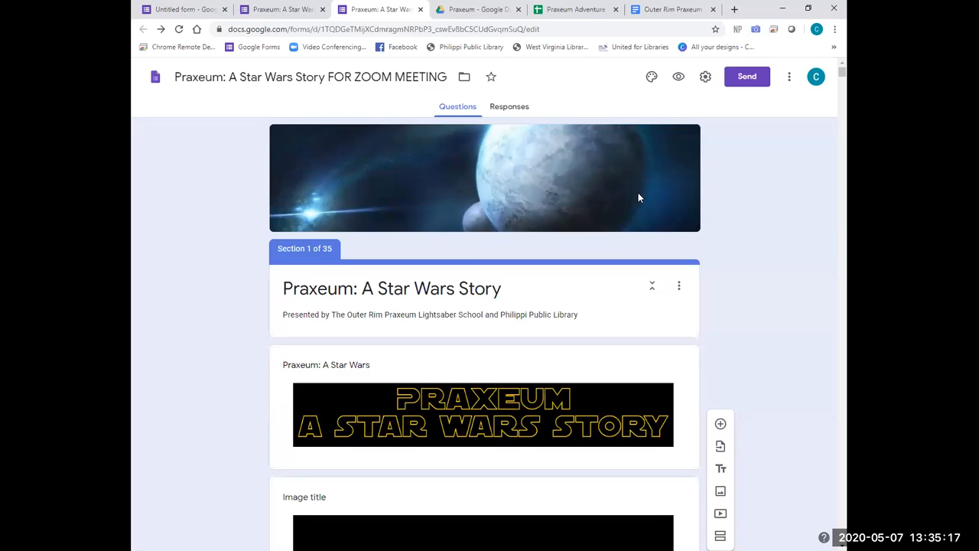
Step: Look through the form's theme options, including the custom theme color picker and the available font styles, without changing anything
{"action": "left_click", "coordinate": [651, 78]}
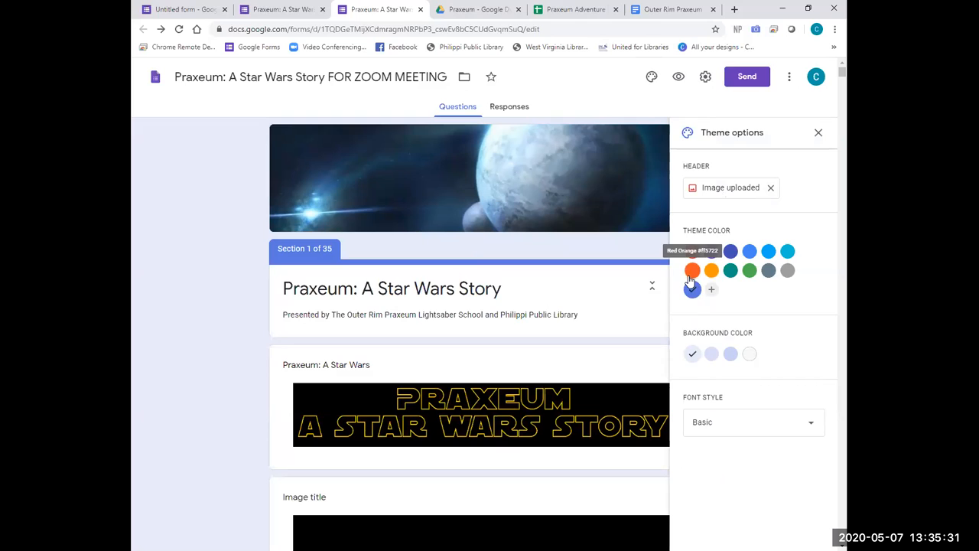
{"action": "left_click", "coordinate": [711, 289]}
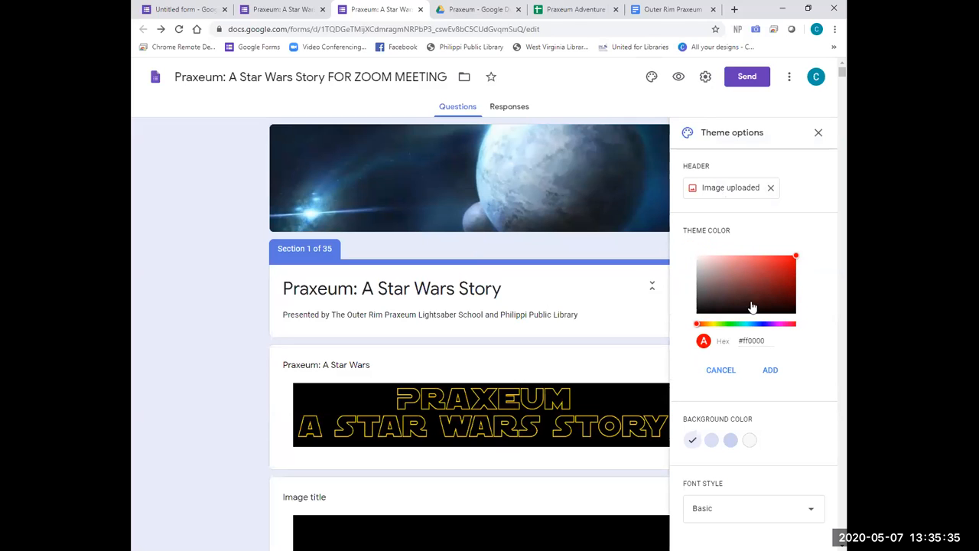
{"action": "left_click", "coordinate": [722, 371]}
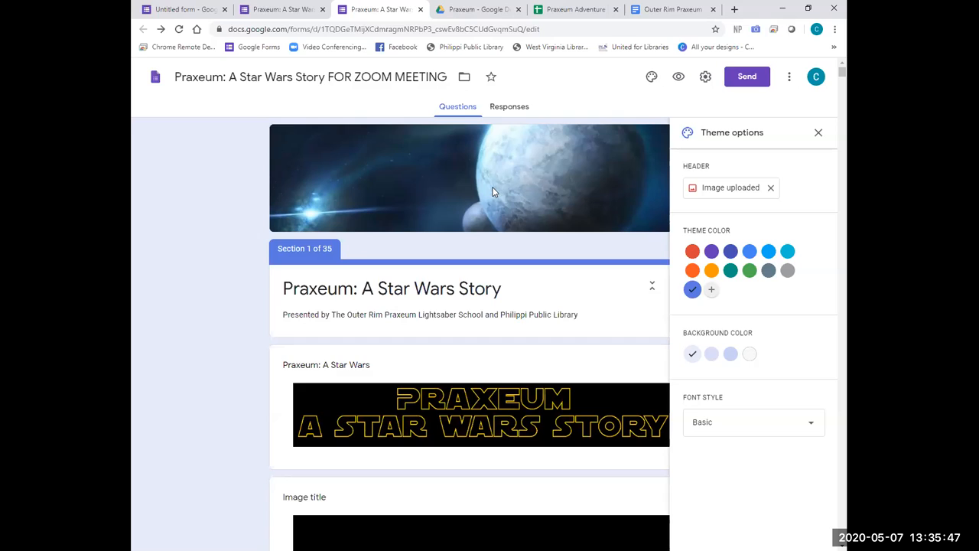
{"action": "left_click", "coordinate": [801, 426]}
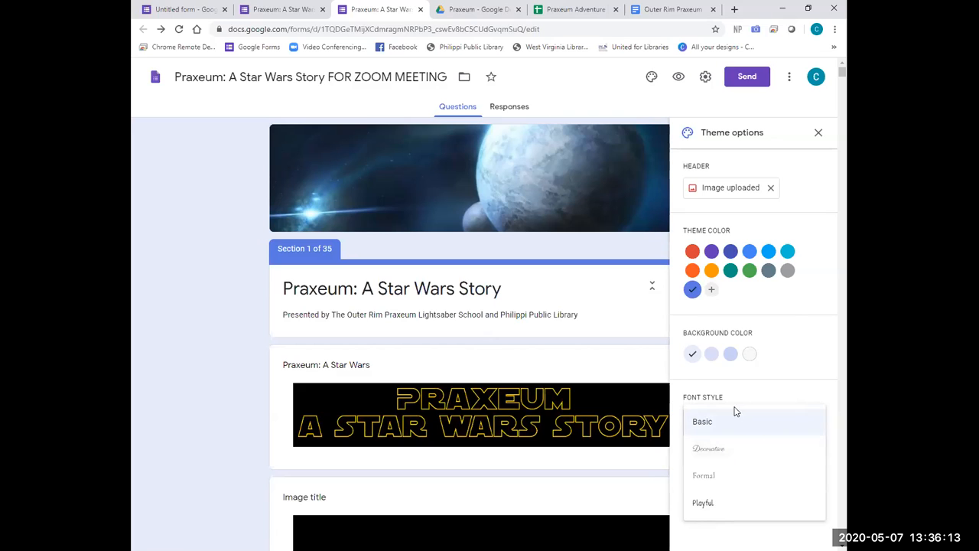
{"action": "left_click", "coordinate": [818, 132]}
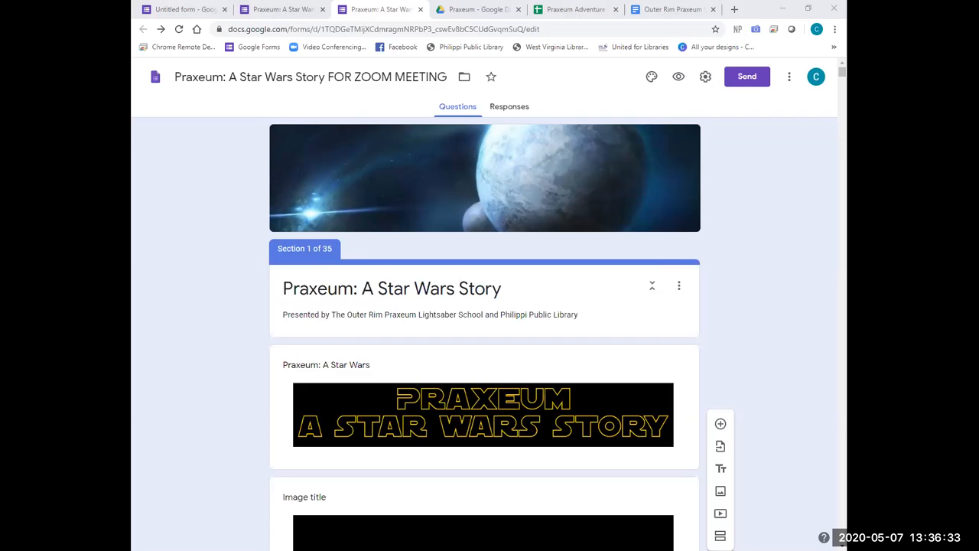
{"action": "left_click", "coordinate": [651, 78]}
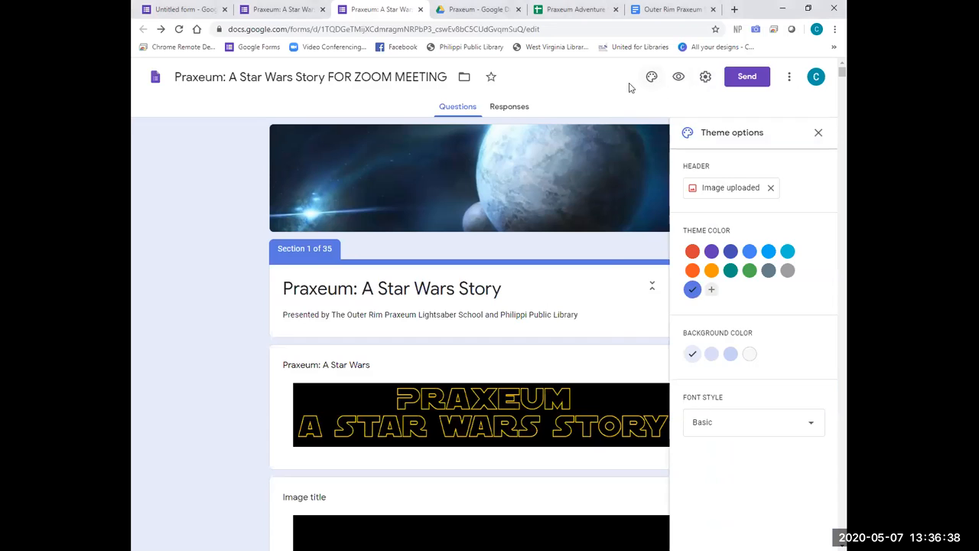
{"action": "left_click", "coordinate": [819, 136]}
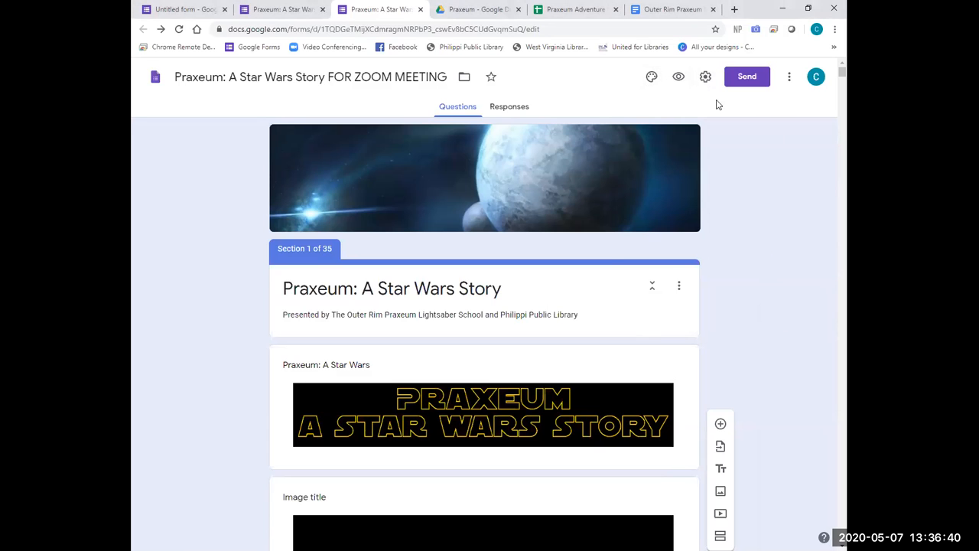
Step: Preview the form and close the preview, and revisit the respondent version's Jedi or Sith? page and the untitled form
{"action": "left_click", "coordinate": [680, 82]}
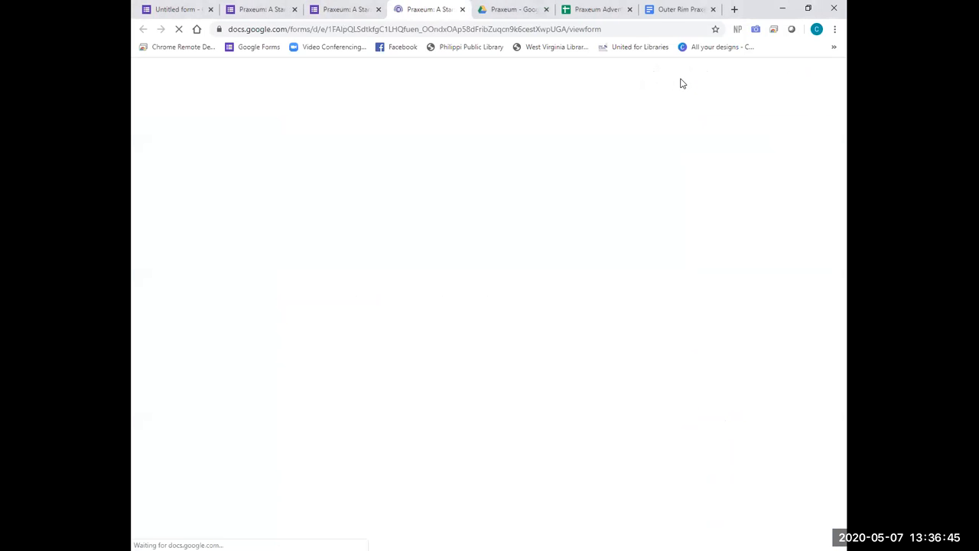
{"action": "left_click", "coordinate": [462, 9]}
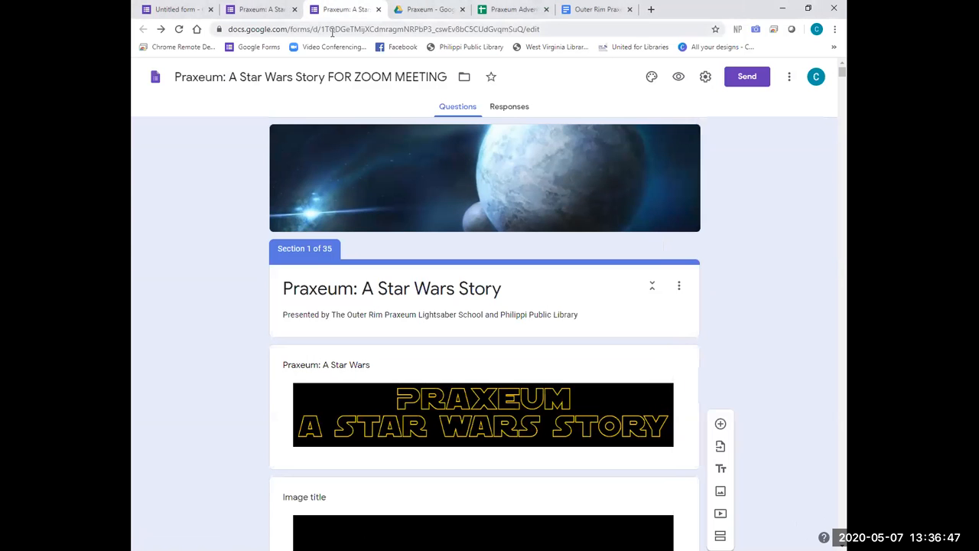
{"action": "left_click", "coordinate": [260, 10]}
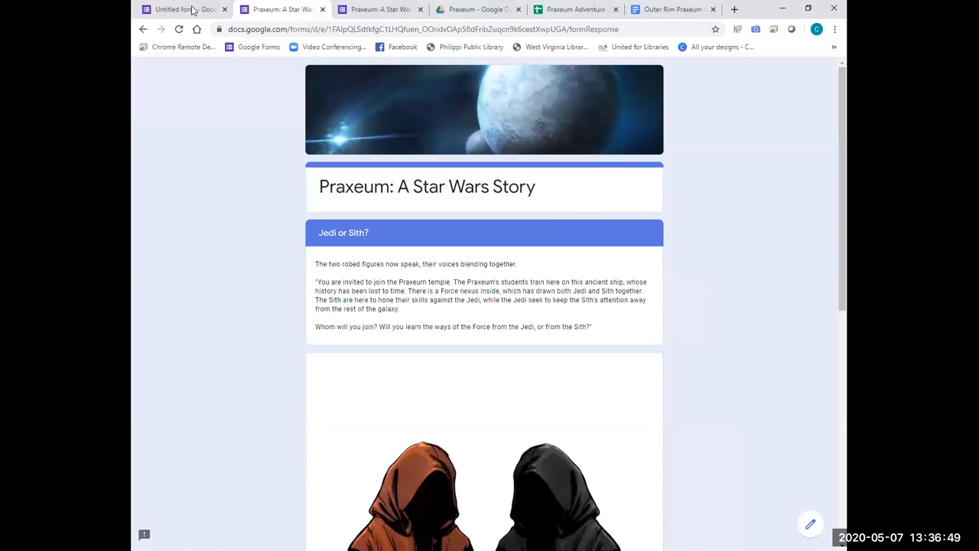
{"action": "left_click", "coordinate": [215, 13]}
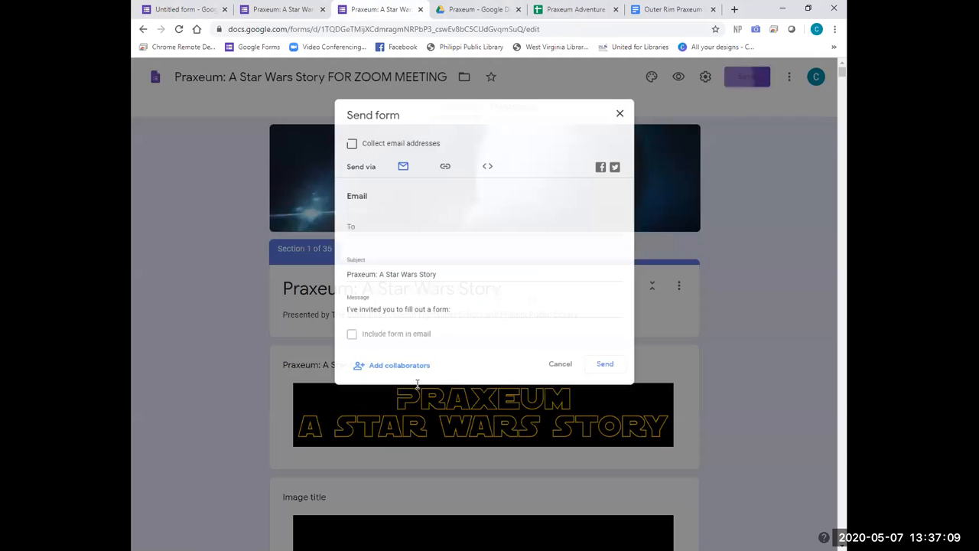
Step: Set the collaborator link sharing of Praxeum: A Star Wars Story FOR ZOOM MEETING to Anyone with the link as Editor
{"action": "left_click", "coordinate": [399, 366]}
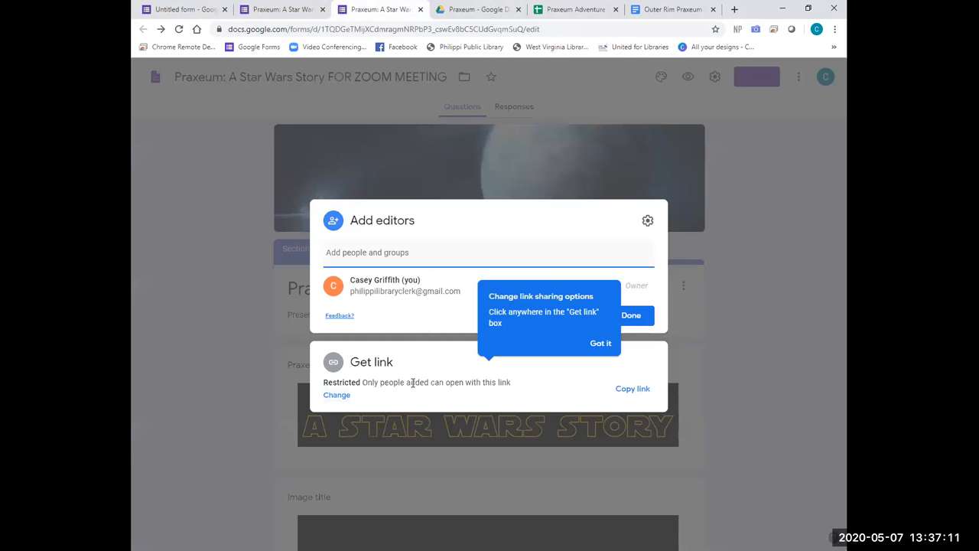
{"action": "left_click", "coordinate": [338, 395]}
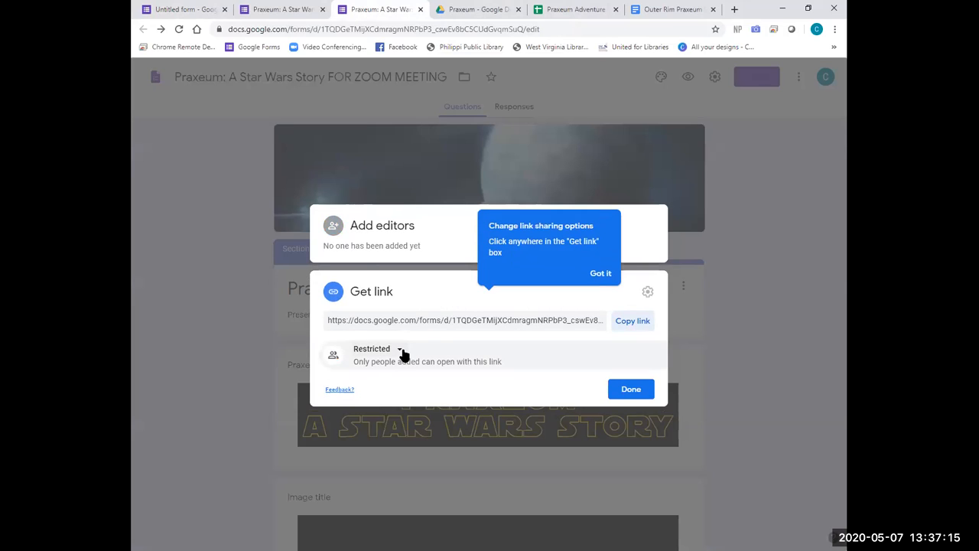
{"action": "left_click", "coordinate": [399, 350]}
{"action": "left_click", "coordinate": [423, 405]}
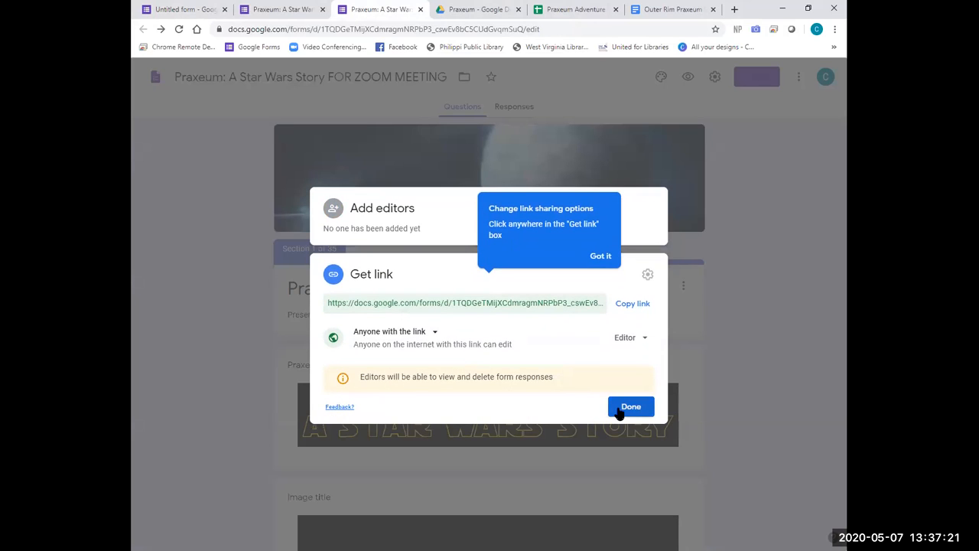
{"action": "left_click", "coordinate": [620, 407]}
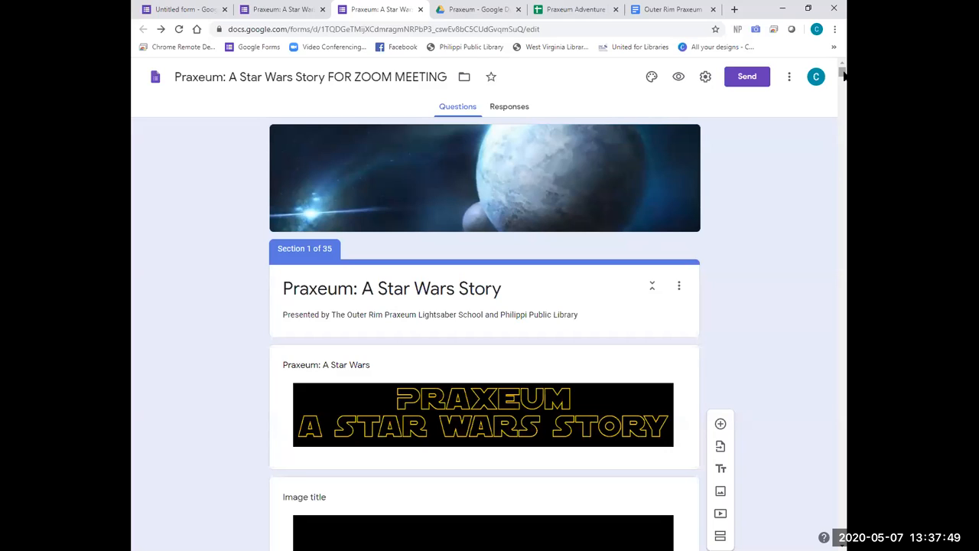
Step: Go through the form to the CREDITS section and view the presenters, library contact image and website links
{"action": "scroll", "coordinate": [843, 77], "scroll_direction": "down", "scroll_amount": 2}
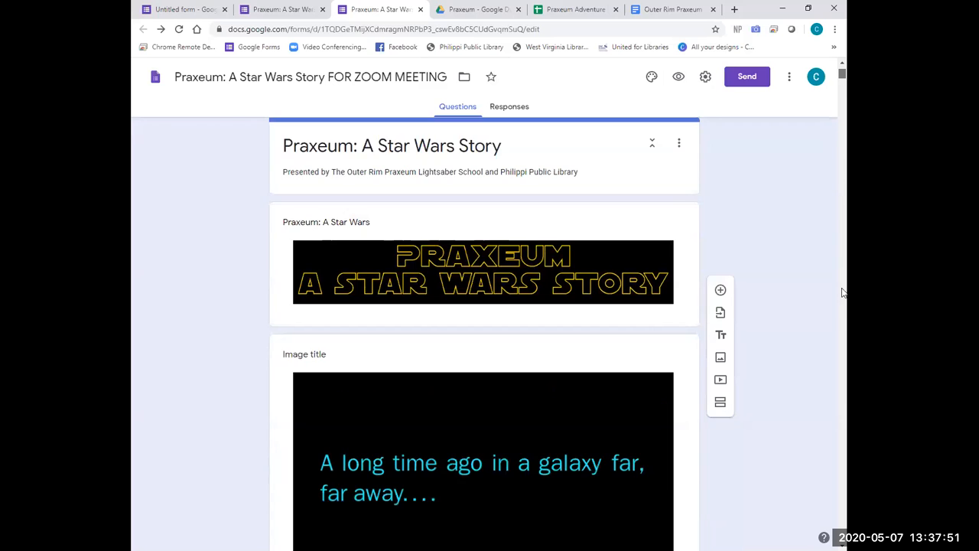
{"action": "scroll", "coordinate": [819, 438], "scroll_direction": "down", "scroll_amount": 15}
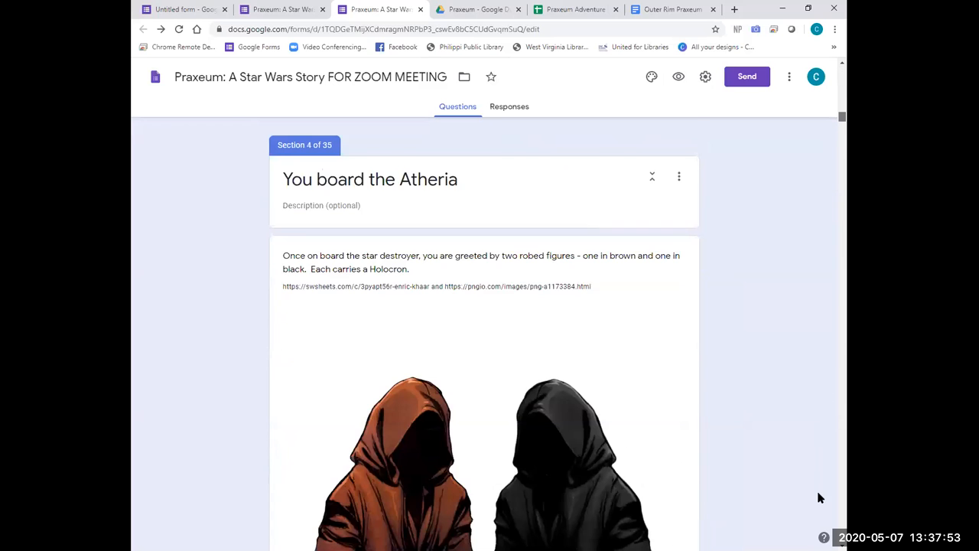
{"action": "scroll", "coordinate": [803, 474], "scroll_direction": "down", "scroll_amount": 20}
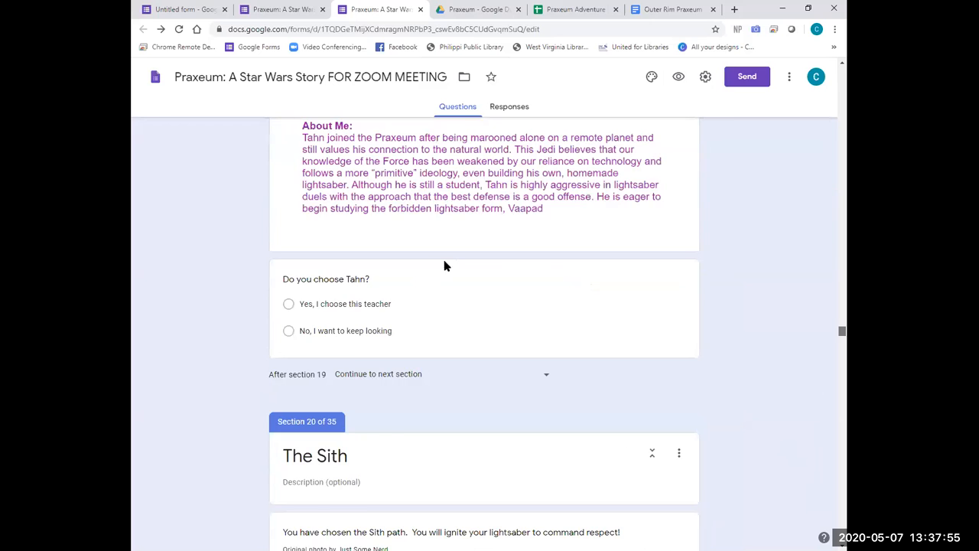
{"action": "scroll", "coordinate": [446, 266], "scroll_direction": "down", "scroll_amount": 20}
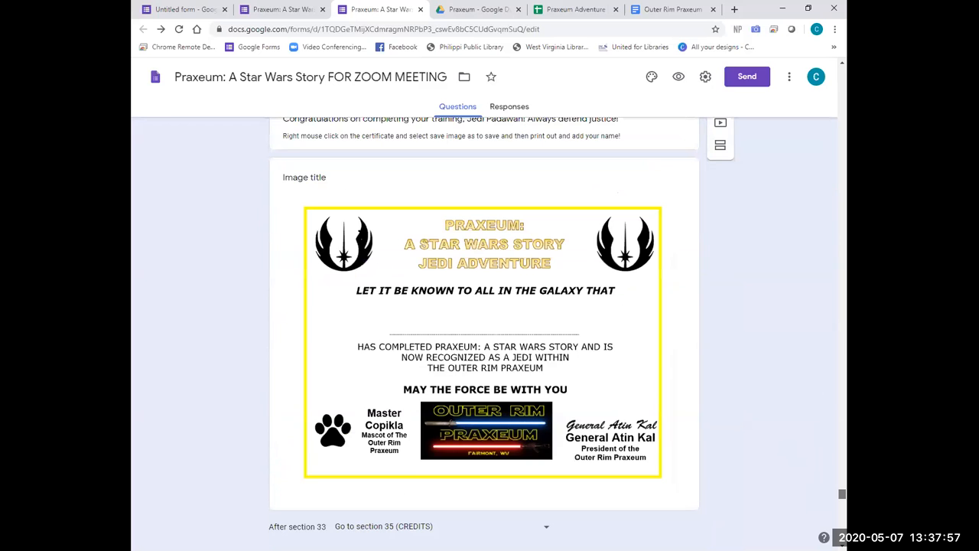
{"action": "scroll", "coordinate": [484, 336], "scroll_direction": "down", "scroll_amount": 5}
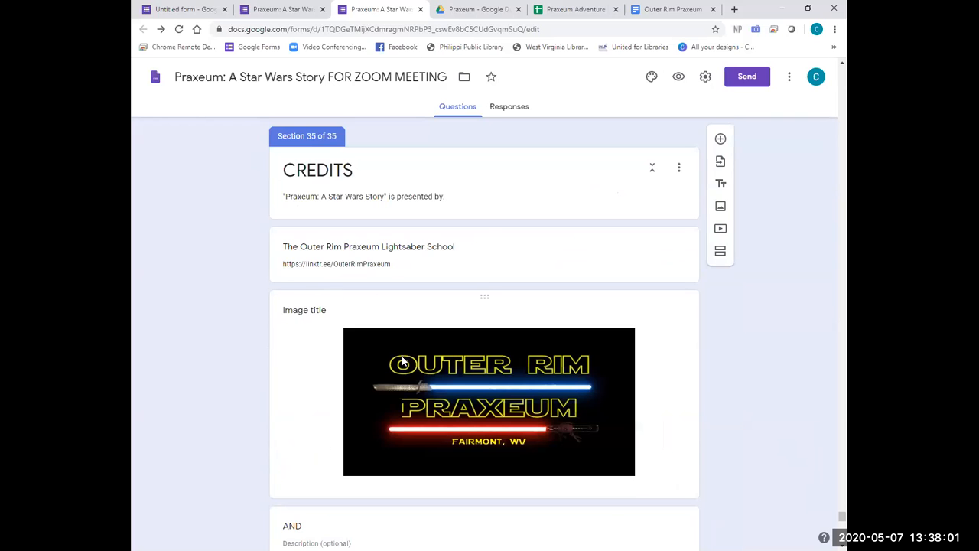
{"action": "scroll", "coordinate": [403, 363], "scroll_direction": "down", "scroll_amount": 3}
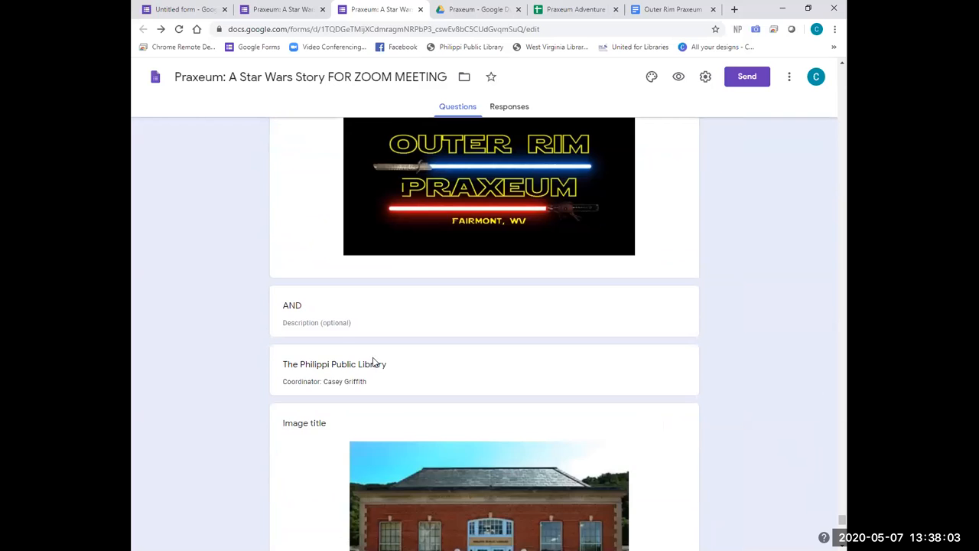
{"action": "scroll", "coordinate": [375, 362], "scroll_direction": "down", "scroll_amount": 6}
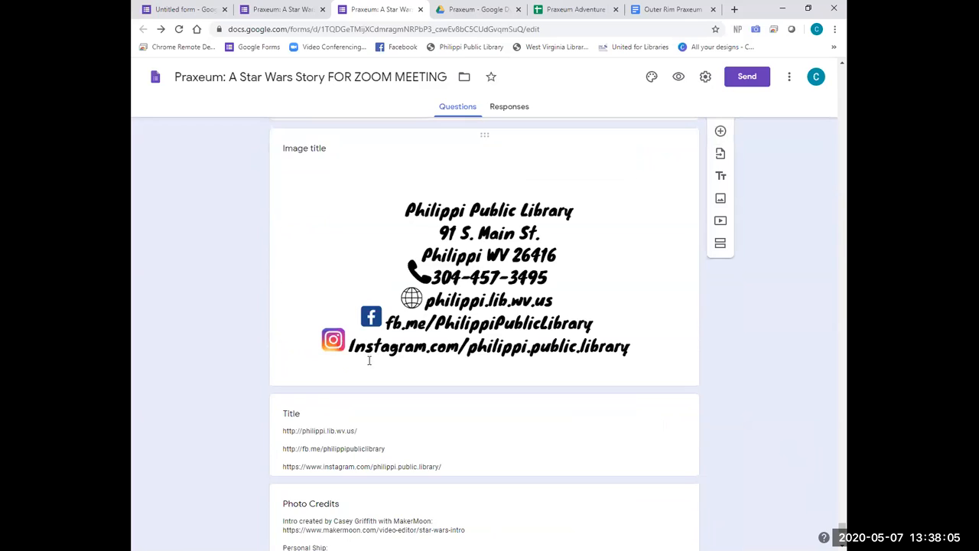
{"action": "scroll", "coordinate": [317, 245], "scroll_direction": "down", "scroll_amount": 3}
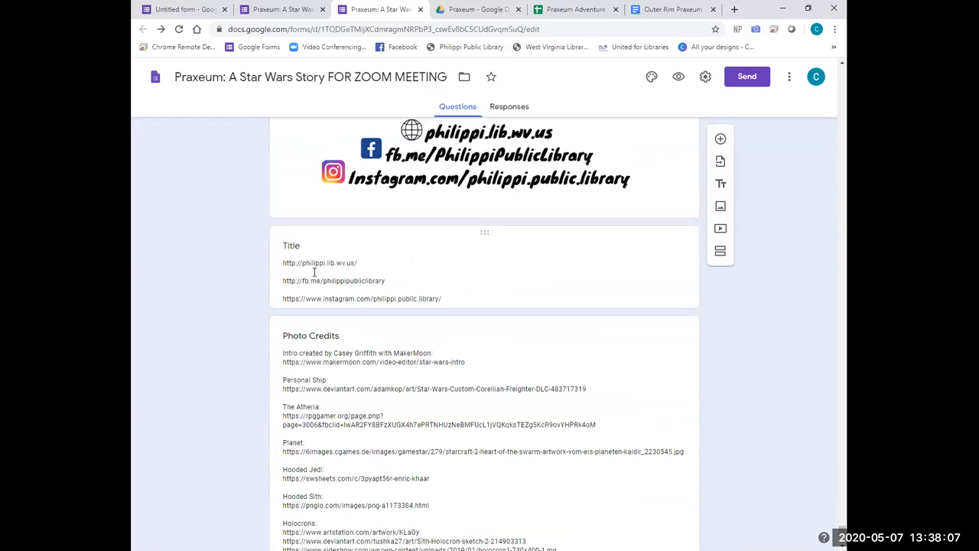
Step: Examine the image source links listed under Photo Credits, and return to the library's contact and building images
{"action": "scroll", "coordinate": [315, 277], "scroll_direction": "down", "scroll_amount": 2}
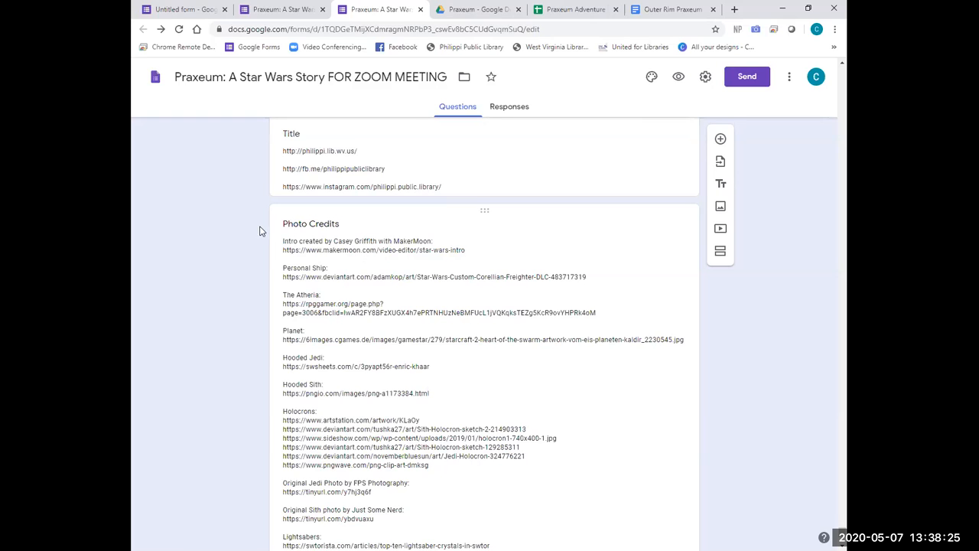
{"action": "scroll", "coordinate": [342, 179], "scroll_direction": "down", "scroll_amount": 1}
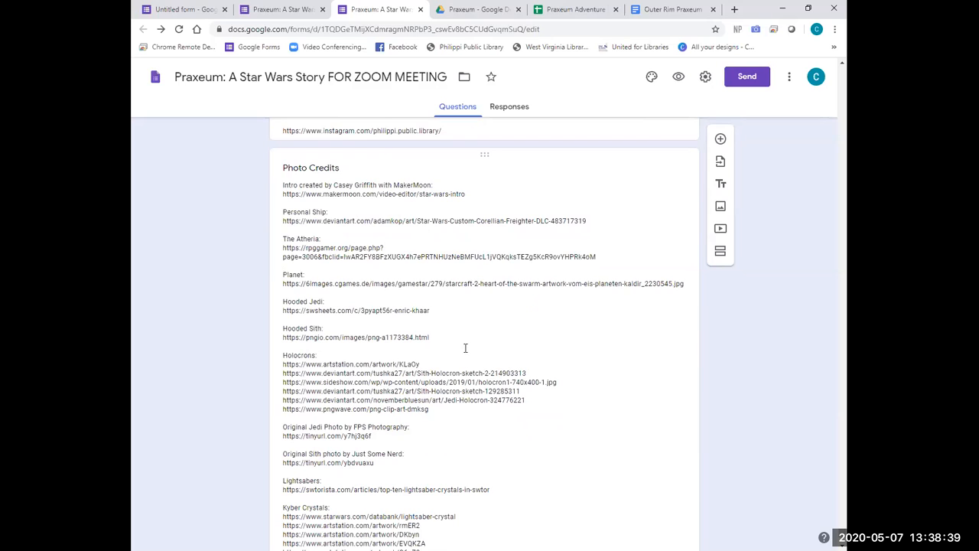
{"action": "scroll", "coordinate": [387, 386], "scroll_direction": "down", "scroll_amount": 1}
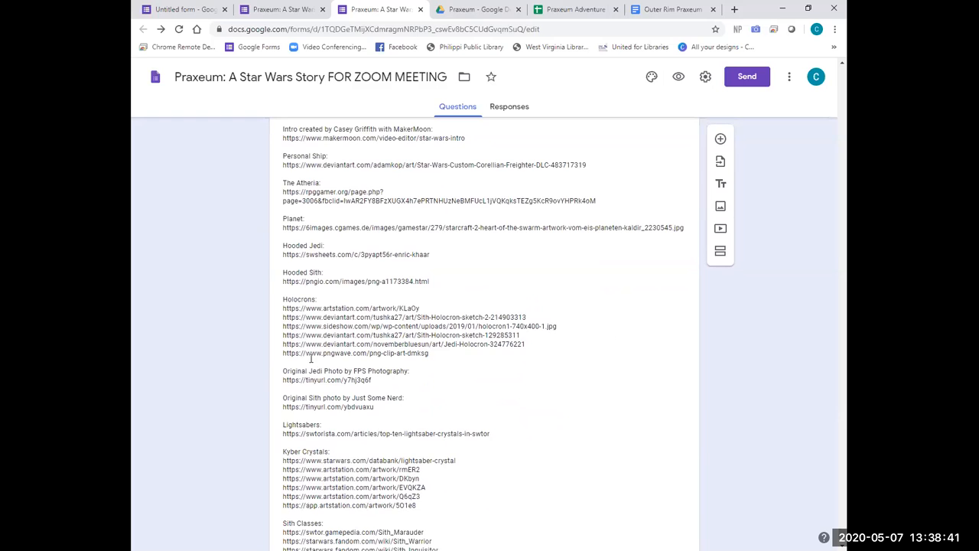
{"action": "scroll", "coordinate": [317, 403], "scroll_direction": "down", "scroll_amount": 2}
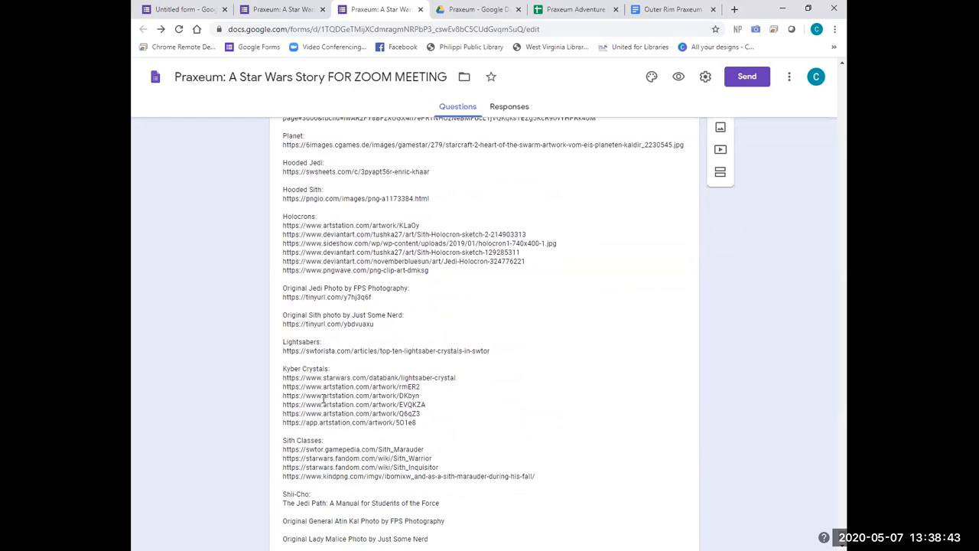
{"action": "scroll", "coordinate": [323, 398], "scroll_direction": "down", "scroll_amount": 1}
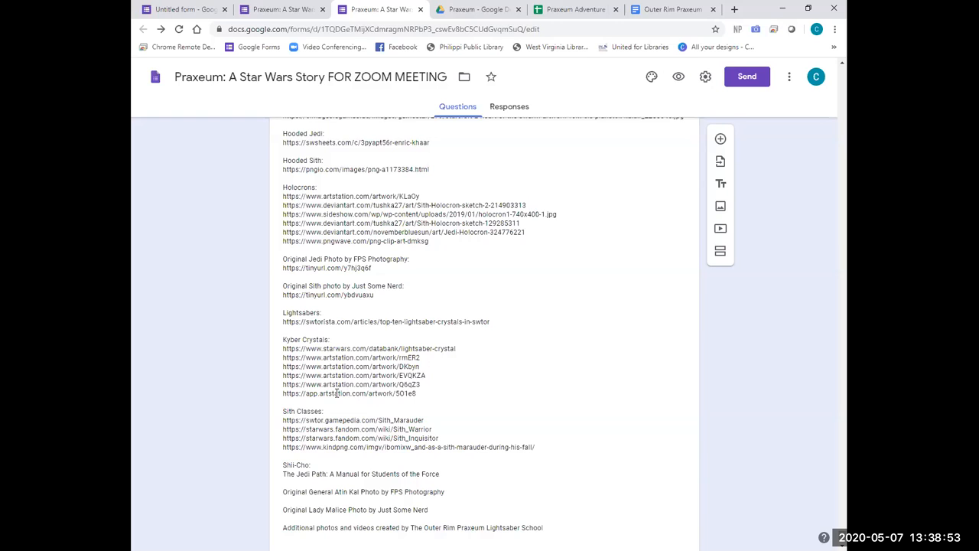
{"action": "scroll", "coordinate": [348, 397], "scroll_direction": "down", "scroll_amount": 1}
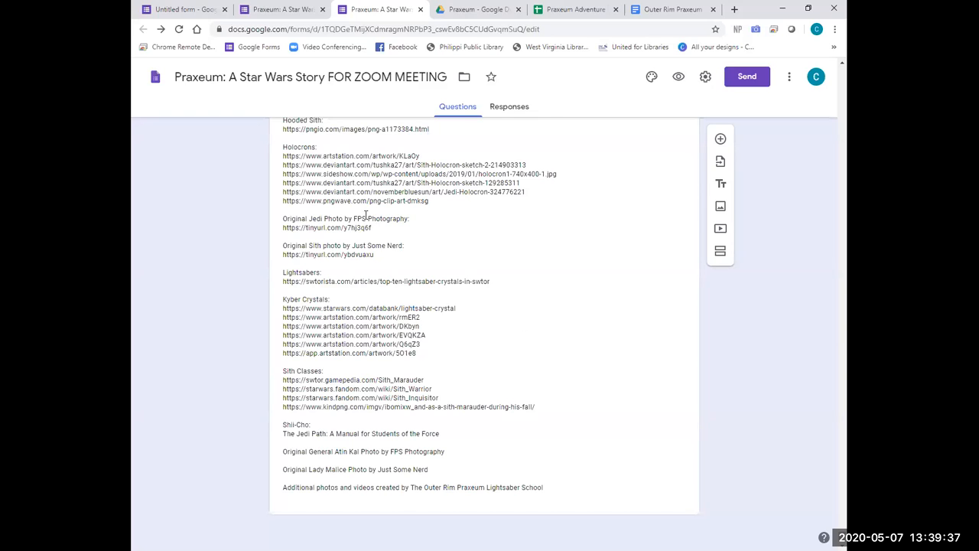
{"action": "scroll", "coordinate": [366, 217], "scroll_direction": "up", "scroll_amount": 1}
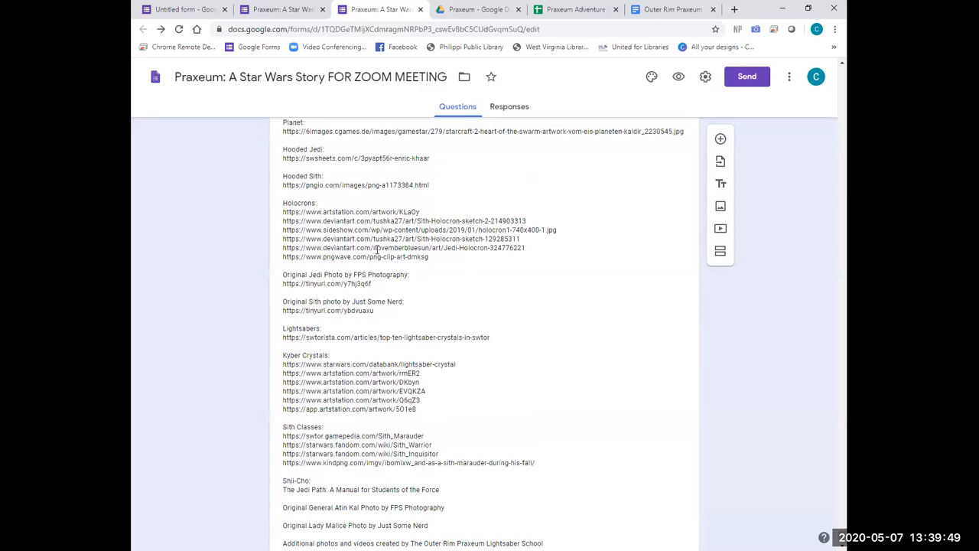
{"action": "scroll", "coordinate": [451, 224], "scroll_direction": "up", "scroll_amount": 1}
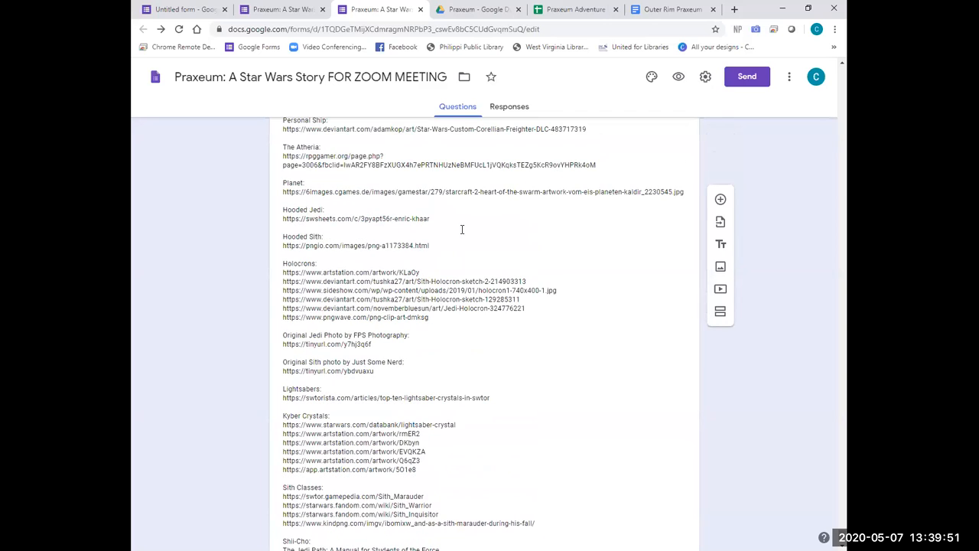
{"action": "scroll", "coordinate": [499, 240], "scroll_direction": "up", "scroll_amount": 1}
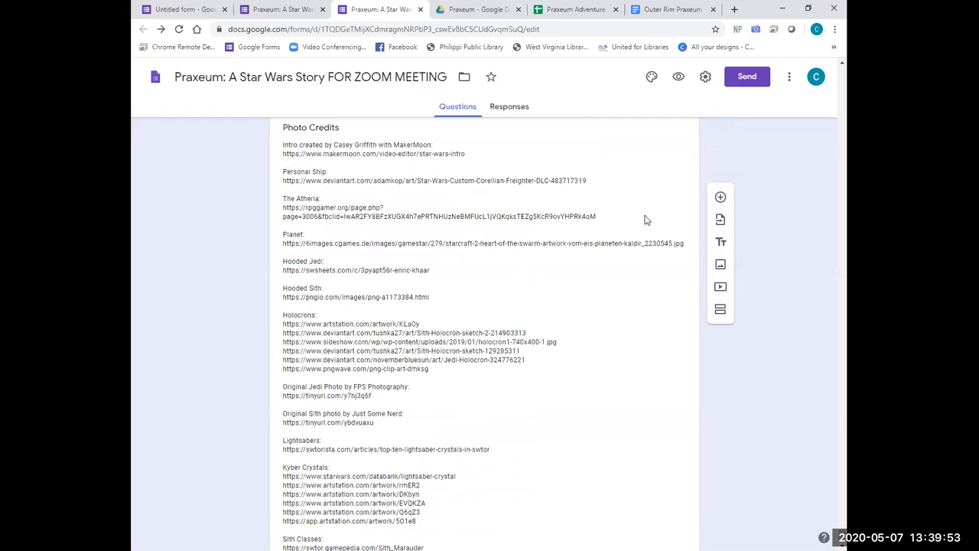
{"action": "scroll", "coordinate": [638, 229], "scroll_direction": "up", "scroll_amount": 2}
{"action": "scroll", "coordinate": [621, 227], "scroll_direction": "up", "scroll_amount": 4}
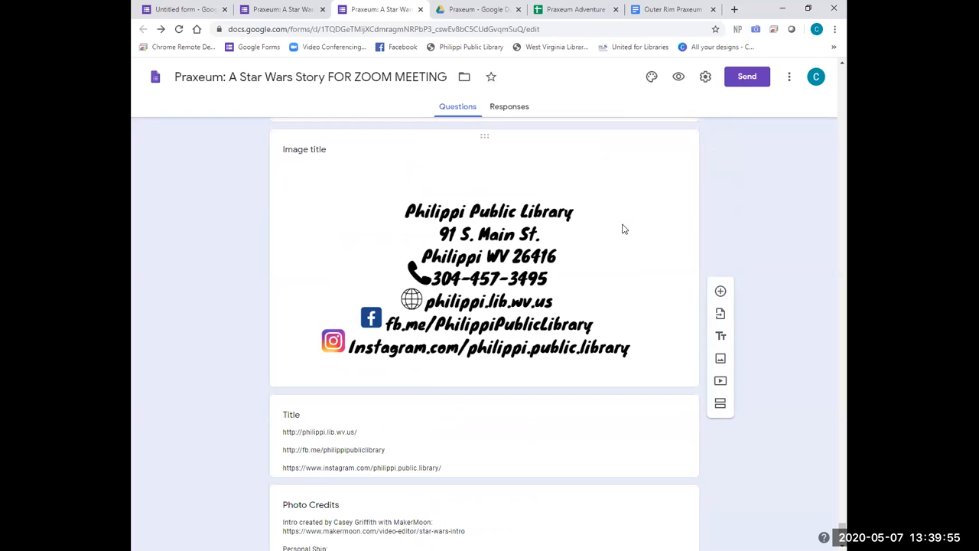
{"action": "scroll", "coordinate": [622, 224], "scroll_direction": "up", "scroll_amount": 1}
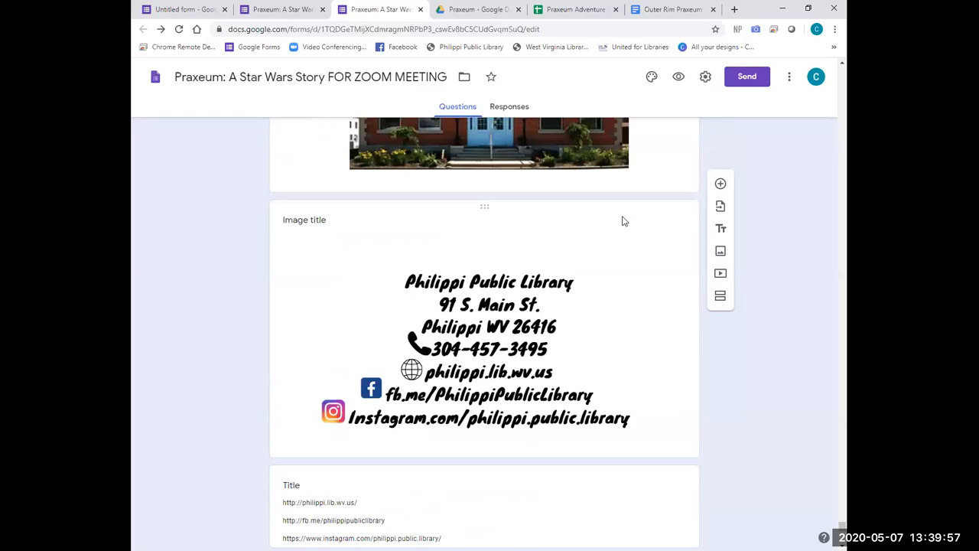
{"action": "scroll", "coordinate": [621, 220], "scroll_direction": "up", "scroll_amount": 4}
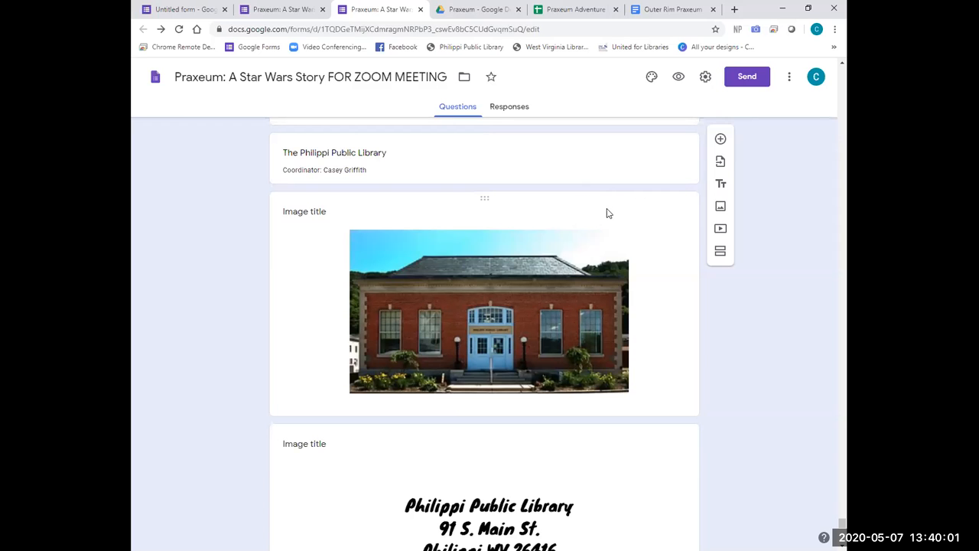
Step: Go back from the CREDITS section past the Sith certificate to the form's first section and view its title and intro images
{"action": "scroll", "coordinate": [604, 206], "scroll_direction": "up", "scroll_amount": 1}
{"action": "scroll", "coordinate": [490, 203], "scroll_direction": "up", "scroll_amount": 6}
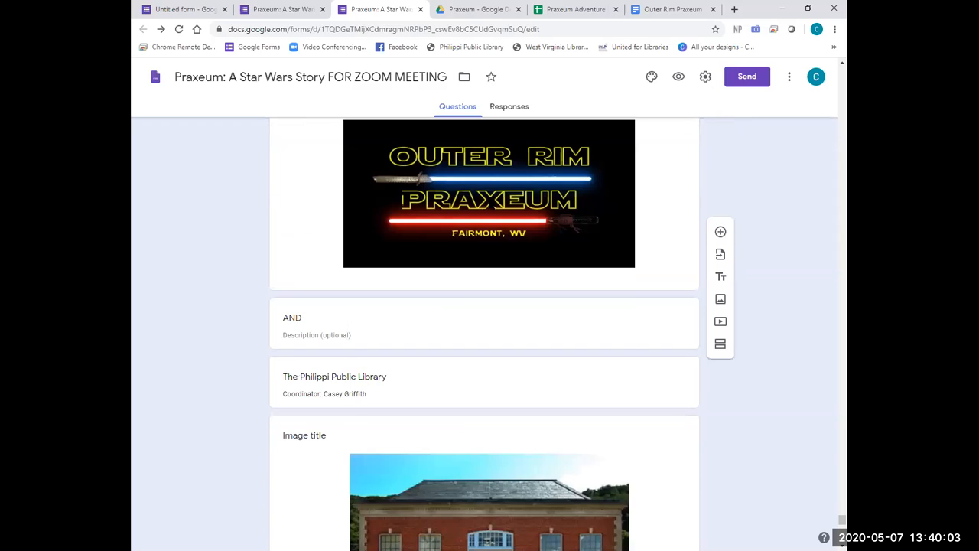
{"action": "scroll", "coordinate": [492, 203], "scroll_direction": "up", "scroll_amount": 3}
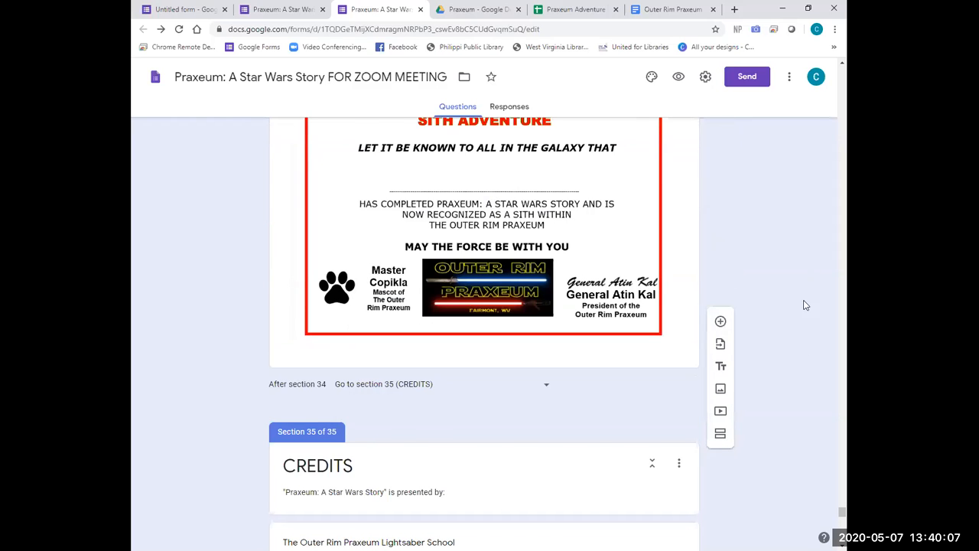
{"action": "scroll", "coordinate": [803, 428], "scroll_direction": "up", "scroll_amount": 4}
{"action": "scroll", "coordinate": [841, 375], "scroll_direction": "up", "scroll_amount": 6}
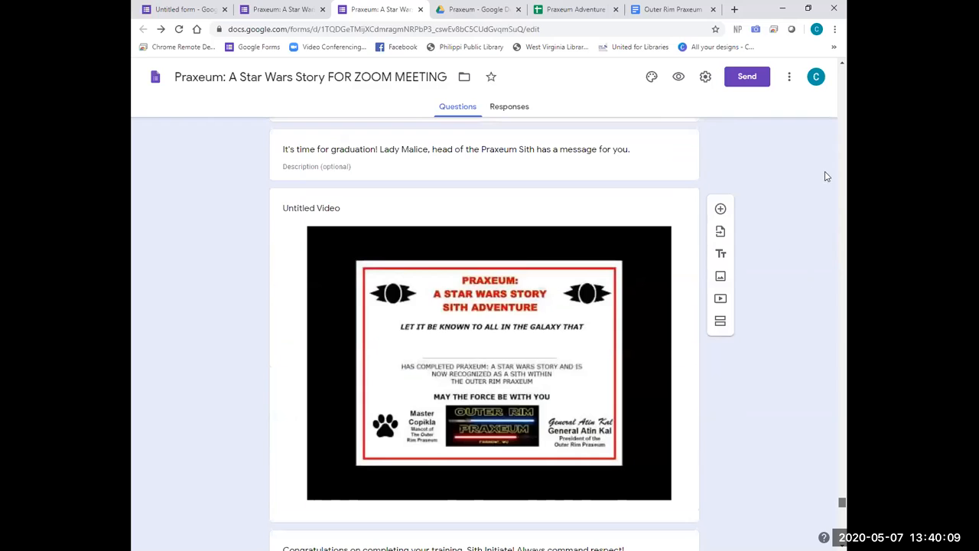
{"action": "left_click_drag", "start_coordinate": [842, 105], "coordinate": [842, 71]}
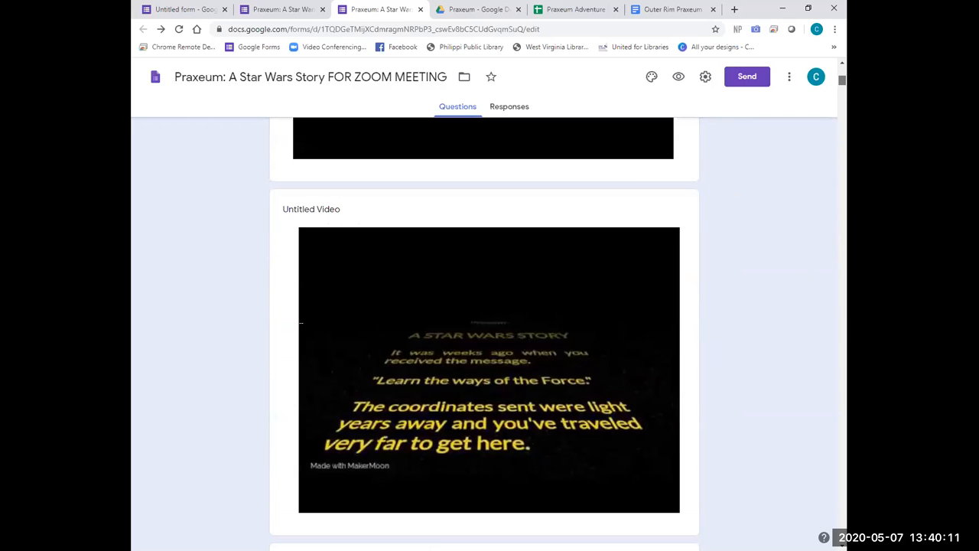
{"action": "scroll", "coordinate": [218, 293], "scroll_direction": "up", "scroll_amount": 5}
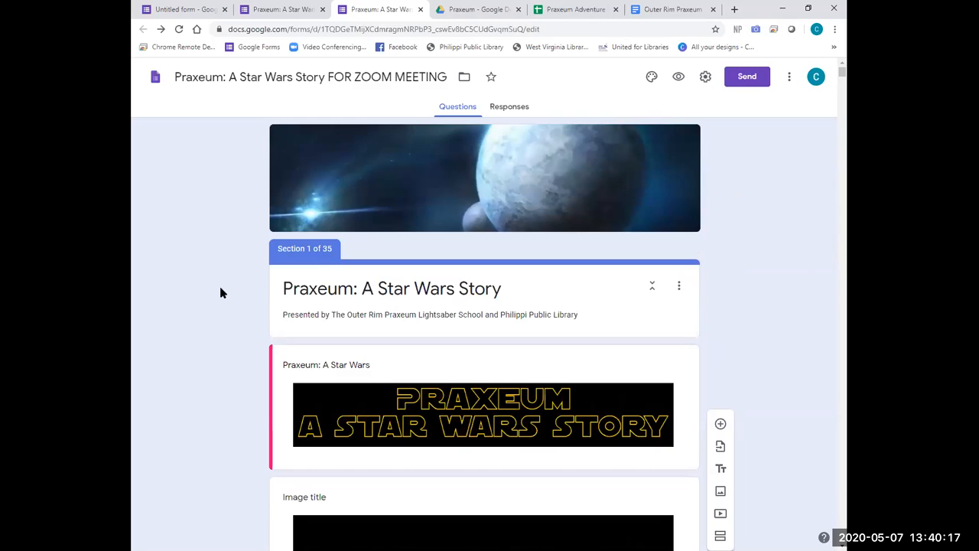
{"action": "scroll", "coordinate": [313, 303], "scroll_direction": "down", "scroll_amount": 2}
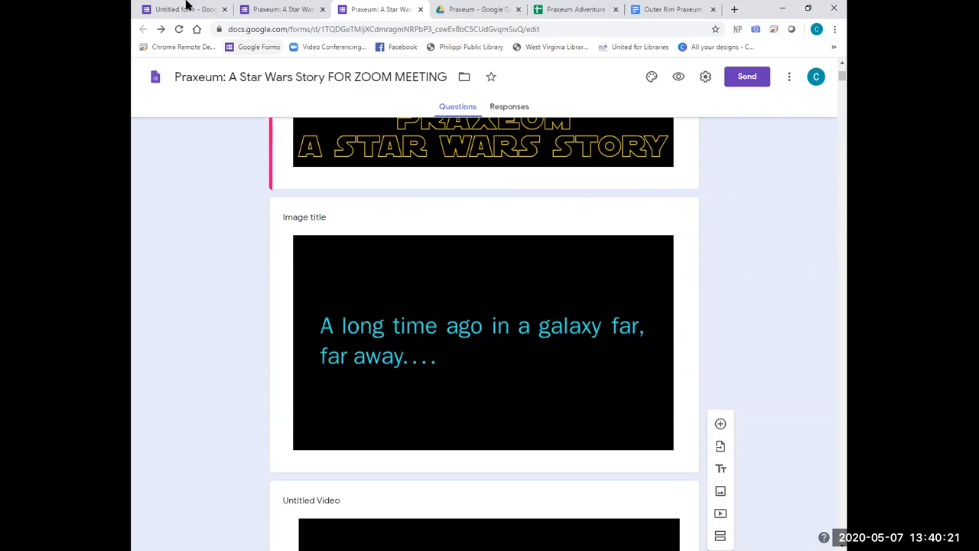
Step: Switch to the untitled form and look over the two sections of Adventures in Zoom Meeting
{"action": "left_click", "coordinate": [186, 9]}
{"action": "scroll", "coordinate": [437, 354], "scroll_direction": "down", "scroll_amount": 1}
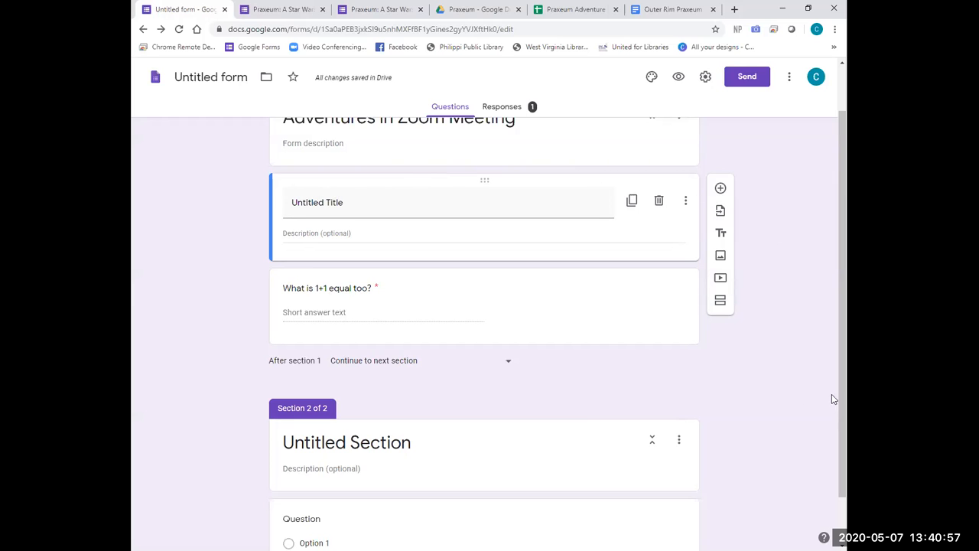
{"action": "left_click_drag", "start_coordinate": [848, 390], "coordinate": [846, 359]}
{"action": "scroll", "coordinate": [846, 359], "scroll_direction": "up", "scroll_amount": 1}
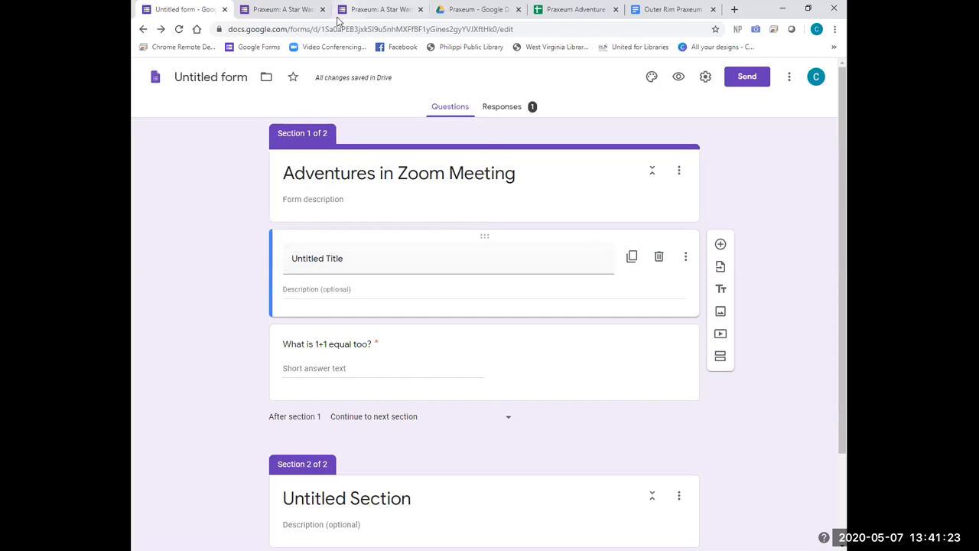
Step: Return to Praxeum: A Star Wars Story FOR ZOOM MEETING and view its opening, the Choose a Master section and the Jedi certificate
{"action": "left_click", "coordinate": [387, 10]}
{"action": "scroll", "coordinate": [575, 224], "scroll_direction": "down", "scroll_amount": 3}
{"action": "key", "text": "ctrl+Tab"}
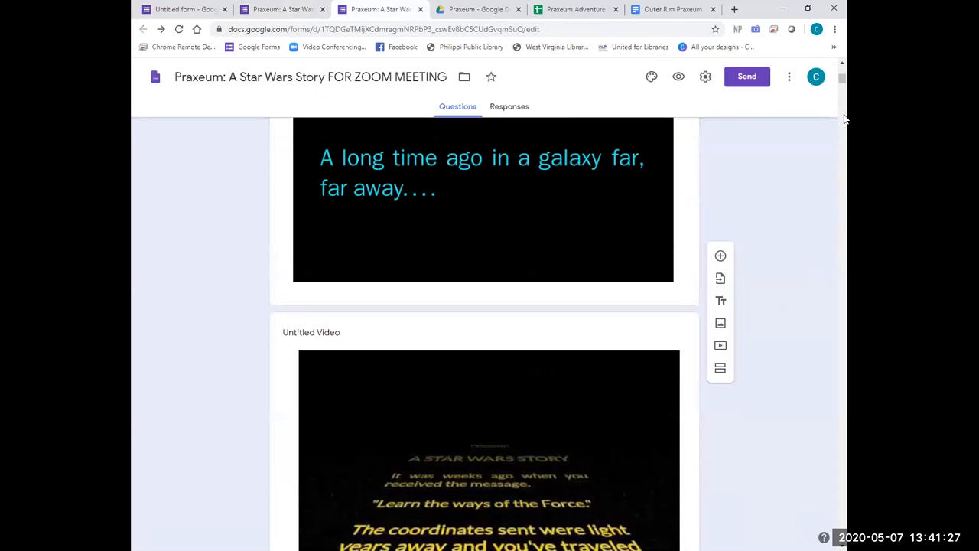
{"action": "scroll", "coordinate": [847, 305], "scroll_direction": "down", "scroll_amount": 3}
{"action": "scroll", "coordinate": [847, 305], "scroll_direction": "down", "scroll_amount": 15}
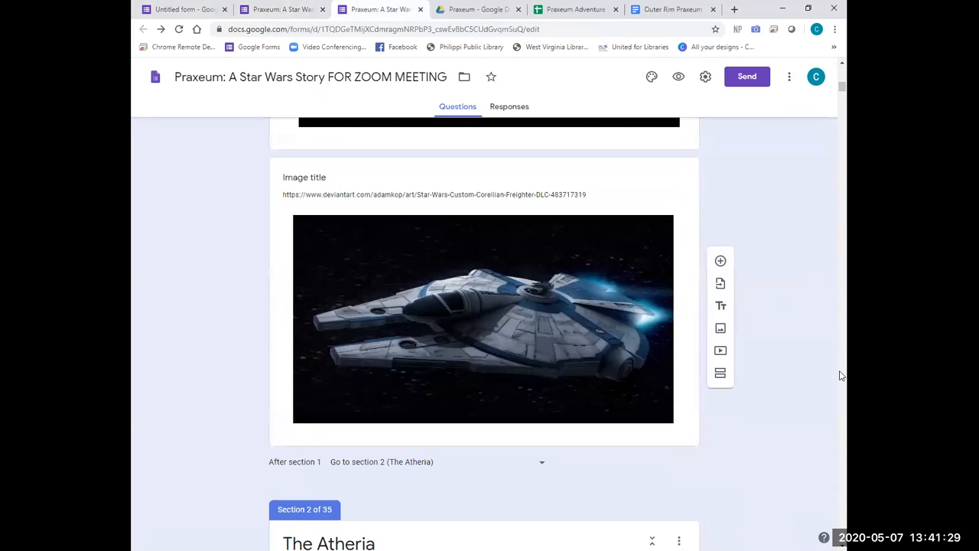
{"action": "scroll", "coordinate": [843, 146], "scroll_direction": "down", "scroll_amount": 10}
{"action": "left_click_drag", "start_coordinate": [845, 299], "coordinate": [843, 457]}
{"action": "scroll", "coordinate": [659, 291], "scroll_direction": "down", "scroll_amount": 2}
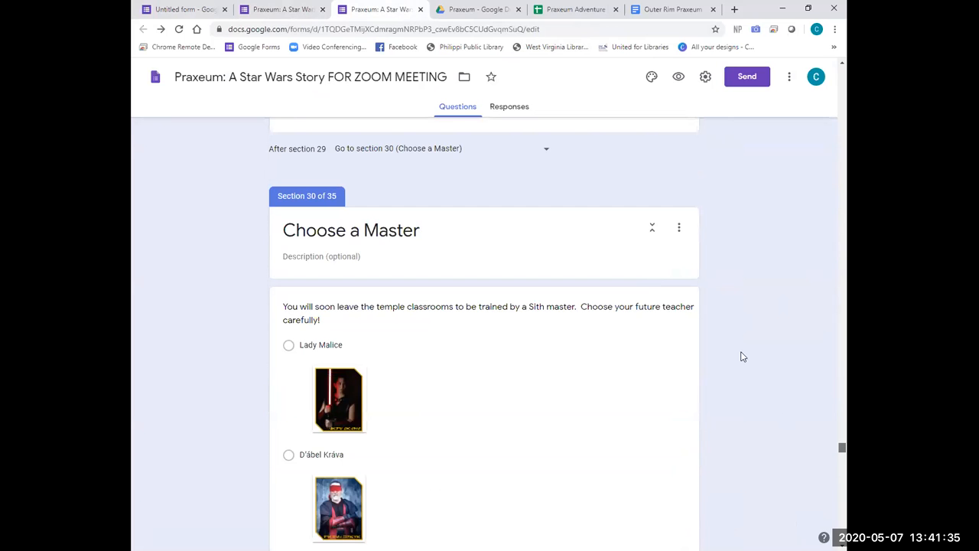
{"action": "scroll", "coordinate": [658, 315], "scroll_direction": "down", "scroll_amount": 5}
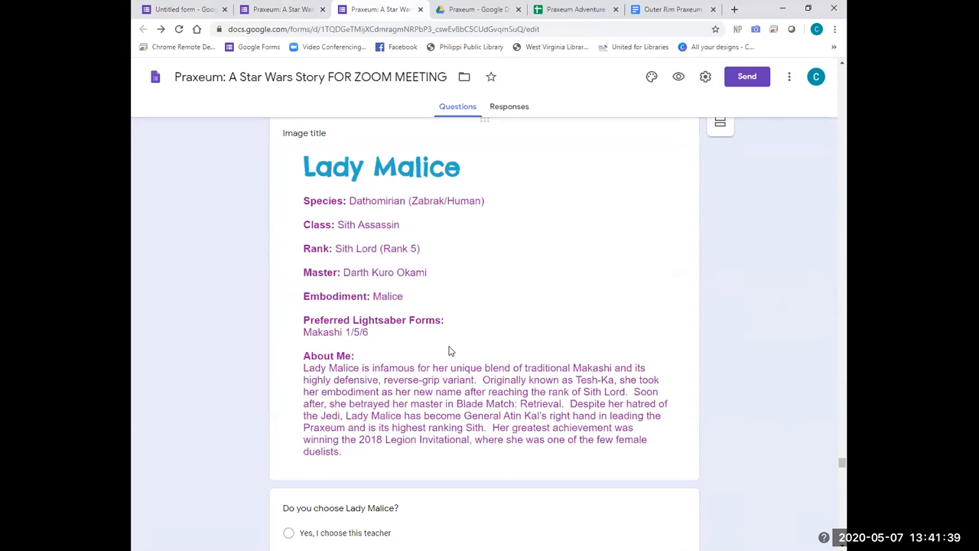
{"action": "scroll", "coordinate": [448, 351], "scroll_direction": "down", "scroll_amount": 10}
{"action": "scroll", "coordinate": [369, 275], "scroll_direction": "down", "scroll_amount": 5}
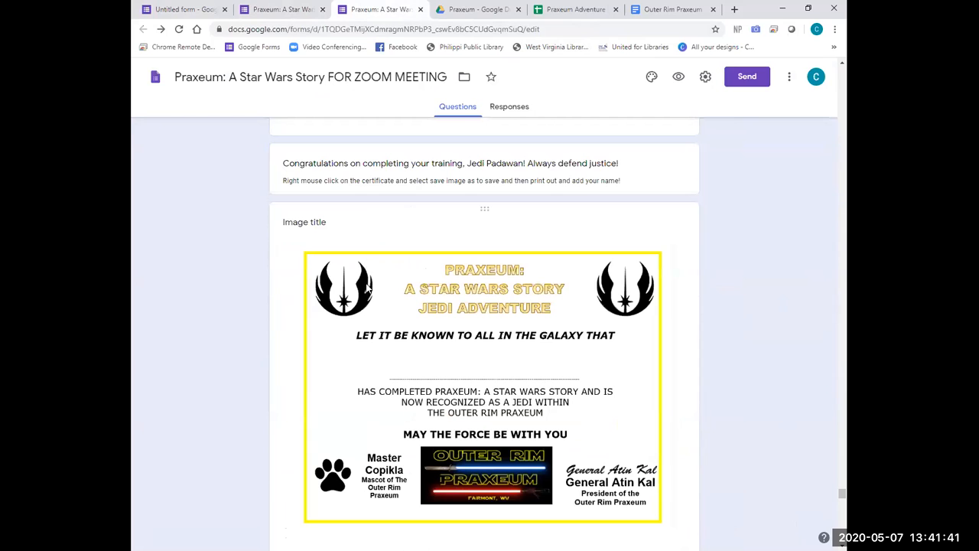
Step: View the Rank 3: Sith Initiate section with its graduation video and certificate, and the start of the CREDITS section
{"action": "scroll", "coordinate": [418, 306], "scroll_direction": "down", "scroll_amount": 4}
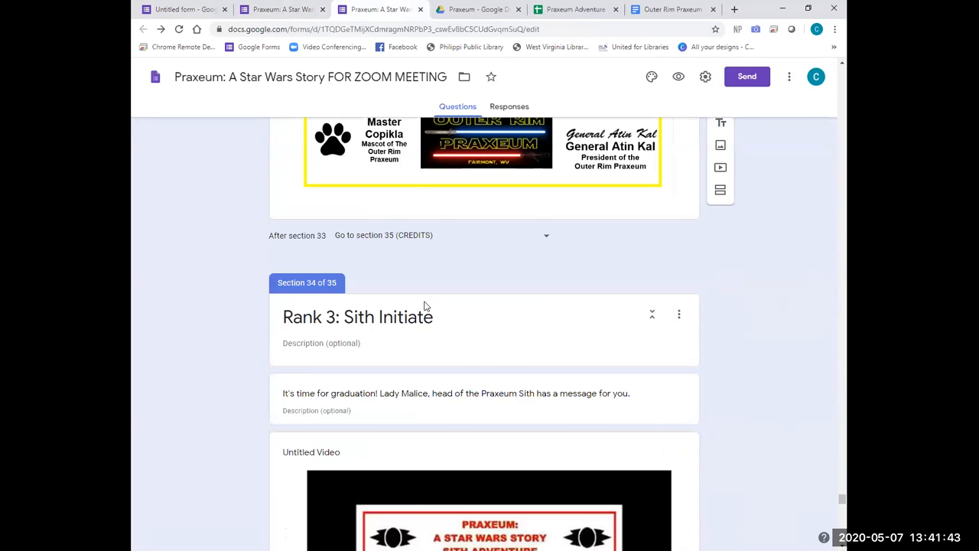
{"action": "scroll", "coordinate": [413, 275], "scroll_direction": "down", "scroll_amount": 5}
{"action": "scroll", "coordinate": [411, 291], "scroll_direction": "down", "scroll_amount": 5}
{"action": "scroll", "coordinate": [397, 278], "scroll_direction": "up", "scroll_amount": 1}
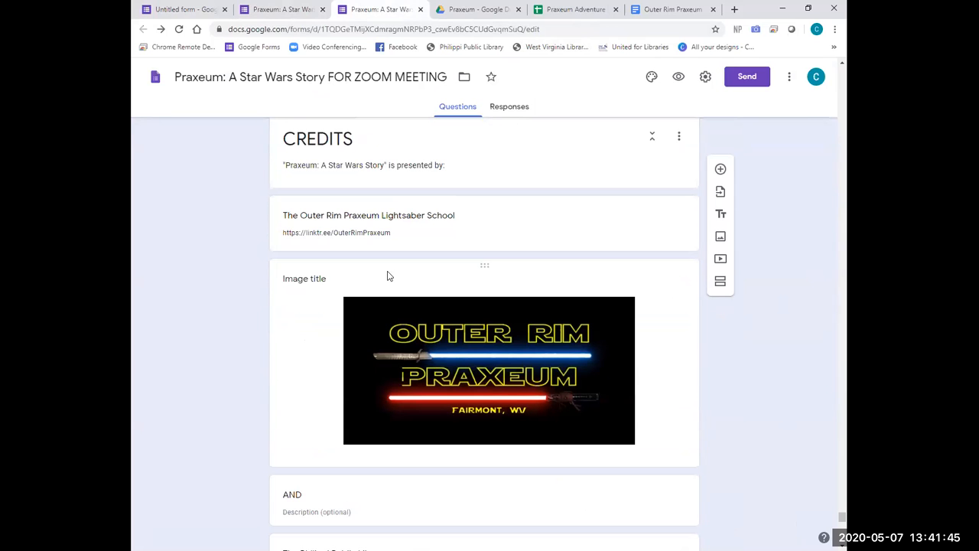
{"action": "scroll", "coordinate": [415, 369], "scroll_direction": "up", "scroll_amount": 2}
{"action": "scroll", "coordinate": [407, 367], "scroll_direction": "up", "scroll_amount": 1}
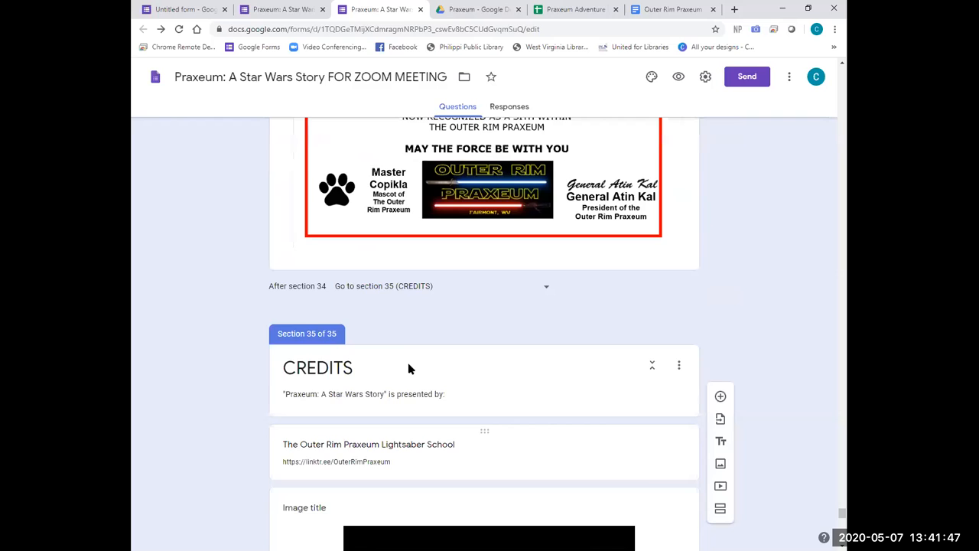
{"action": "scroll", "coordinate": [386, 329], "scroll_direction": "up", "scroll_amount": 2}
{"action": "scroll", "coordinate": [370, 306], "scroll_direction": "up", "scroll_amount": 4}
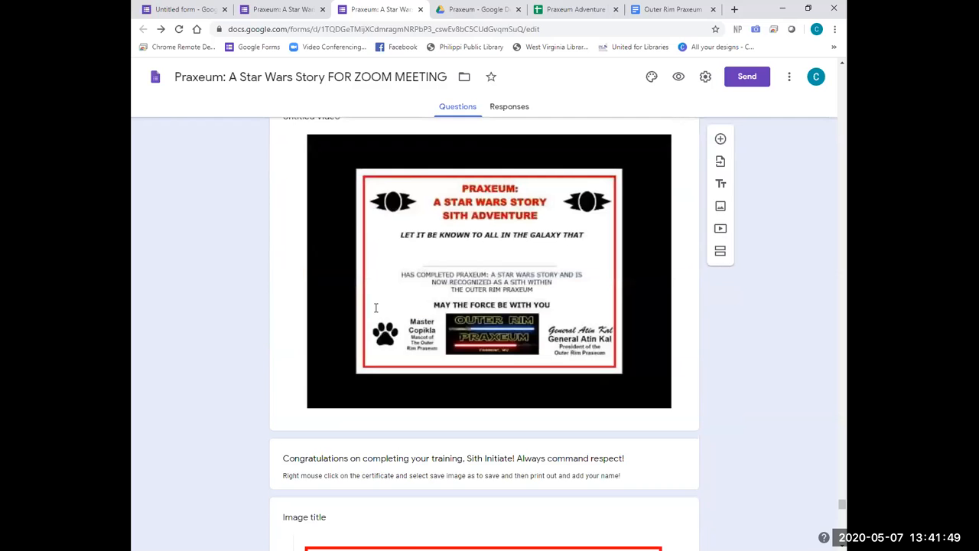
{"action": "scroll", "coordinate": [306, 222], "scroll_direction": "down", "scroll_amount": 4}
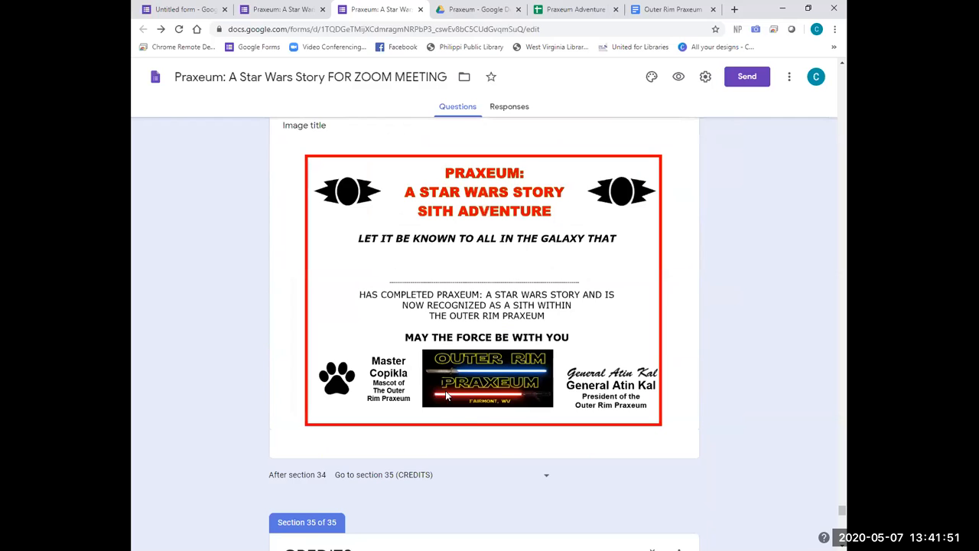
{"action": "scroll", "coordinate": [469, 436], "scroll_direction": "down", "scroll_amount": 6}
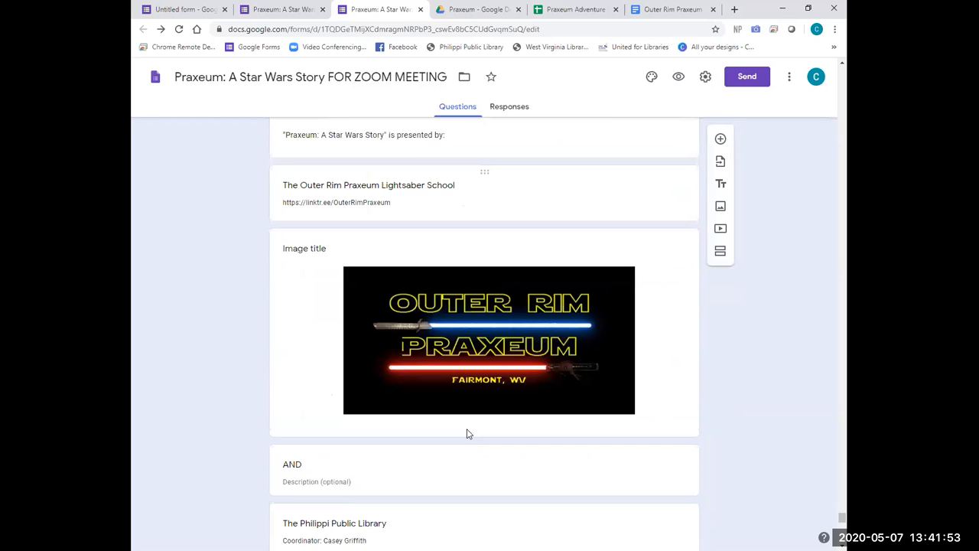
Step: Examine the full Photo Credits list, from the MakerMoon intro source to the additional photos and videos entry
{"action": "scroll", "coordinate": [469, 434], "scroll_direction": "down", "scroll_amount": 10}
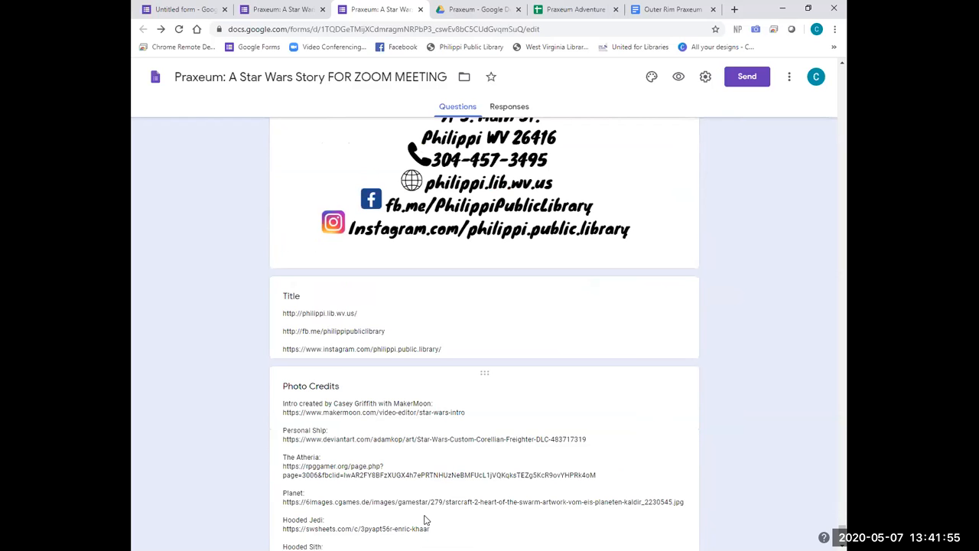
{"action": "scroll", "coordinate": [356, 191], "scroll_direction": "down", "scroll_amount": 5}
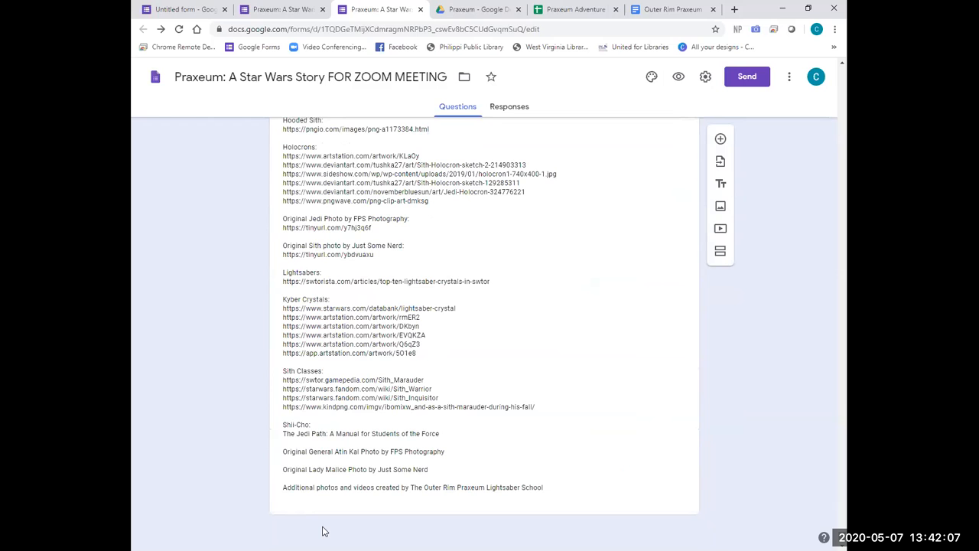
{"action": "scroll", "coordinate": [323, 470], "scroll_direction": "up", "scroll_amount": 3}
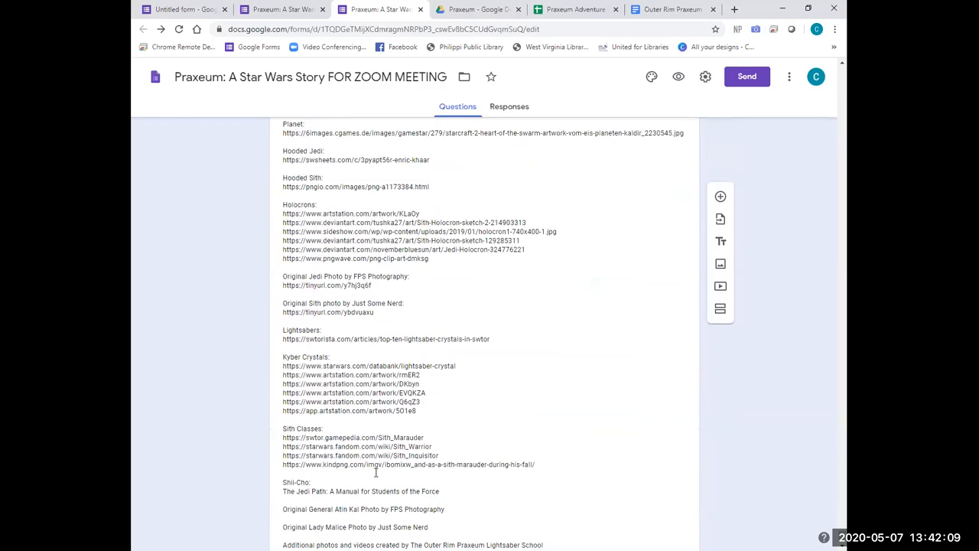
{"action": "scroll", "coordinate": [376, 471], "scroll_direction": "up", "scroll_amount": 2}
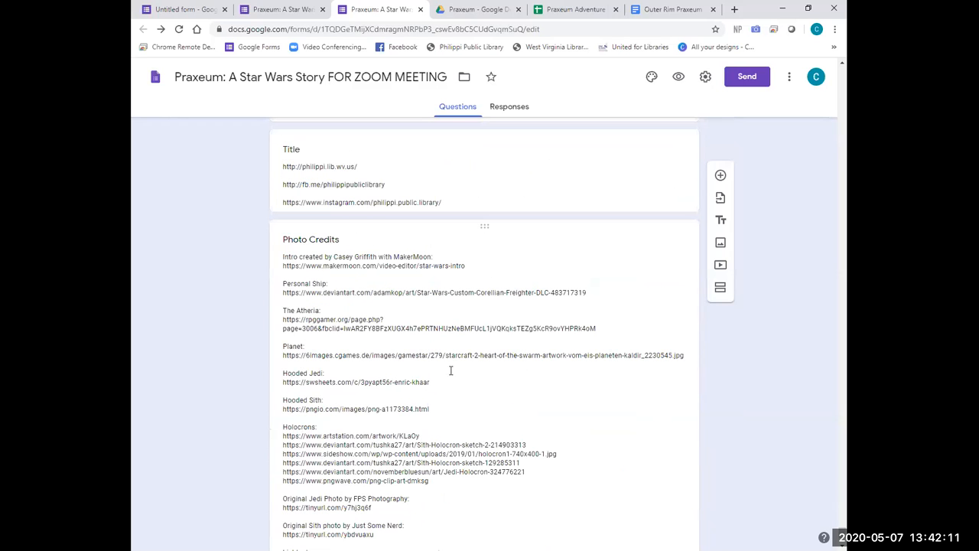
{"action": "scroll", "coordinate": [384, 297], "scroll_direction": "down", "scroll_amount": 2}
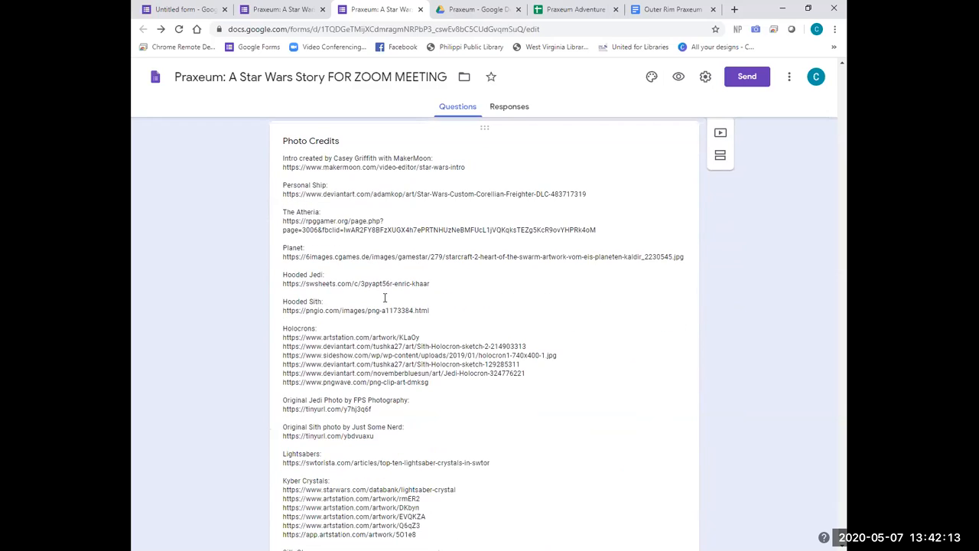
{"action": "scroll", "coordinate": [385, 295], "scroll_direction": "down", "scroll_amount": 3}
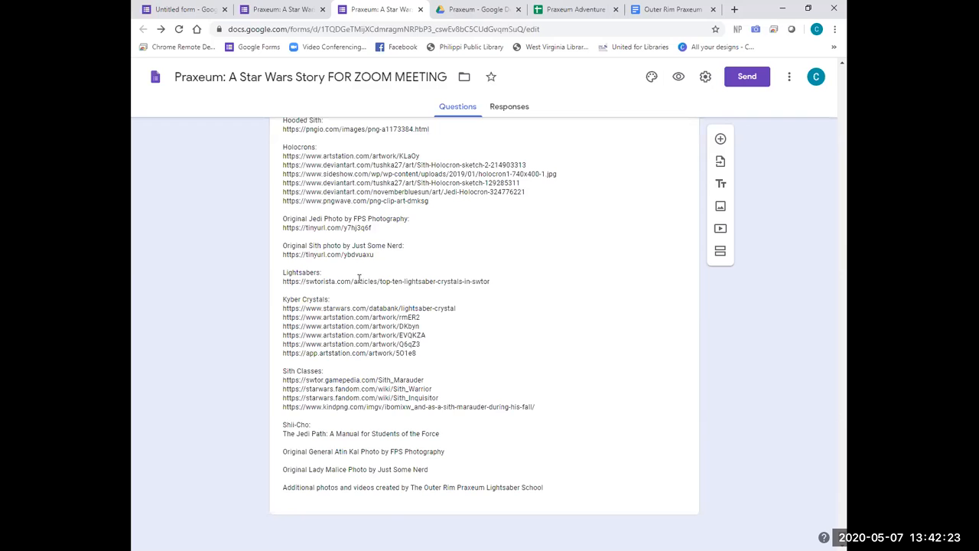
{"action": "scroll", "coordinate": [358, 278], "scroll_direction": "up", "scroll_amount": 3}
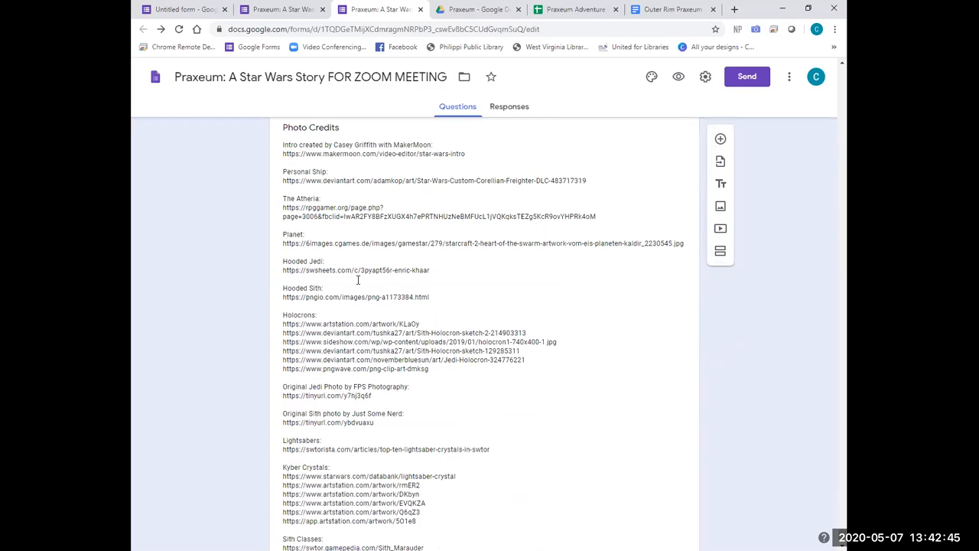
{"action": "scroll", "coordinate": [414, 157], "scroll_direction": "down", "scroll_amount": 1}
{"action": "scroll", "coordinate": [274, 216], "scroll_direction": "up", "scroll_amount": 2}
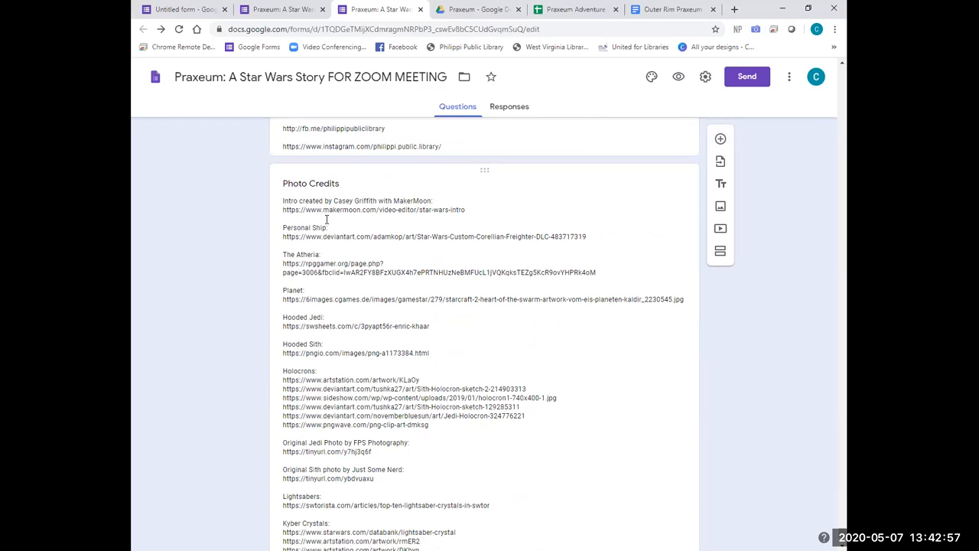
{"action": "scroll", "coordinate": [336, 222], "scroll_direction": "down", "scroll_amount": 1}
{"action": "scroll", "coordinate": [359, 221], "scroll_direction": "down", "scroll_amount": 2}
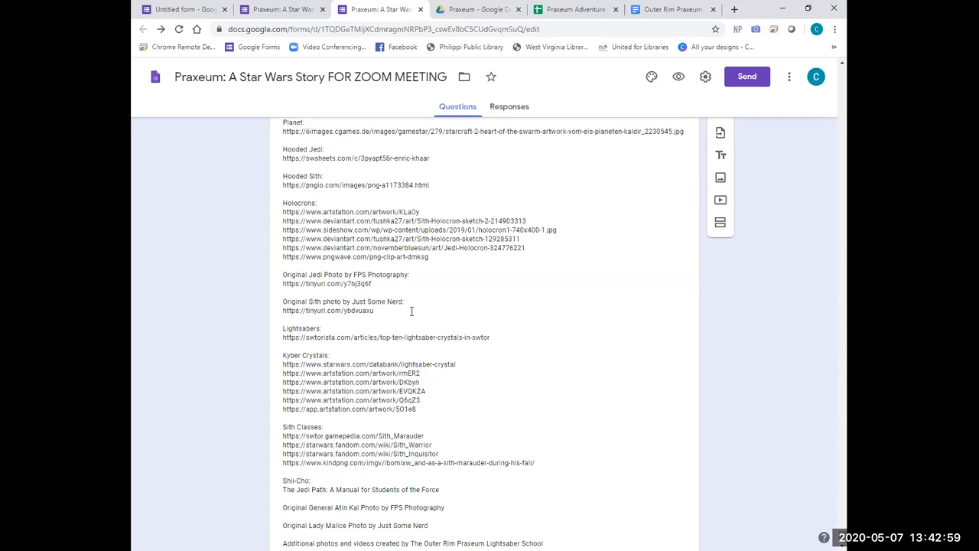
{"action": "scroll", "coordinate": [426, 410], "scroll_direction": "down", "scroll_amount": 1}
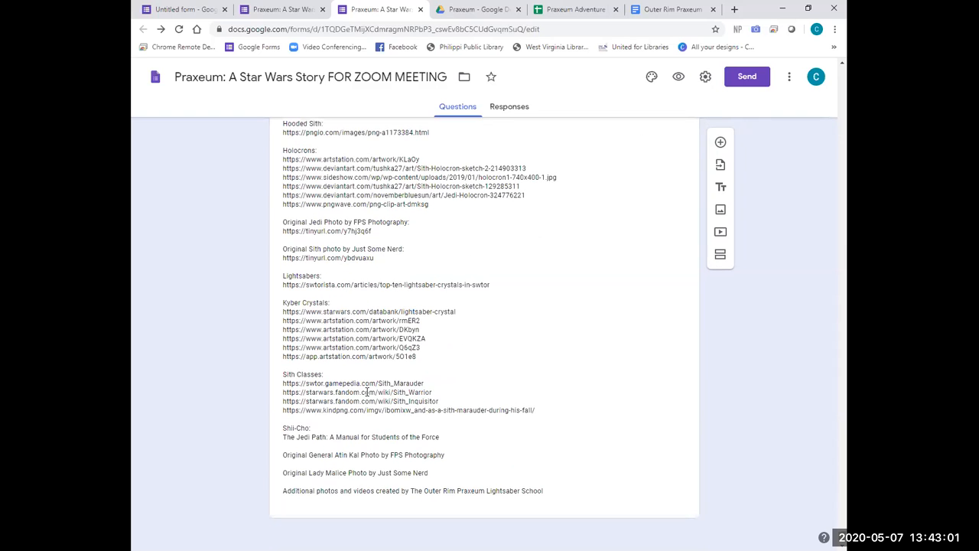
{"action": "scroll", "coordinate": [358, 386], "scroll_direction": "up", "scroll_amount": 5}
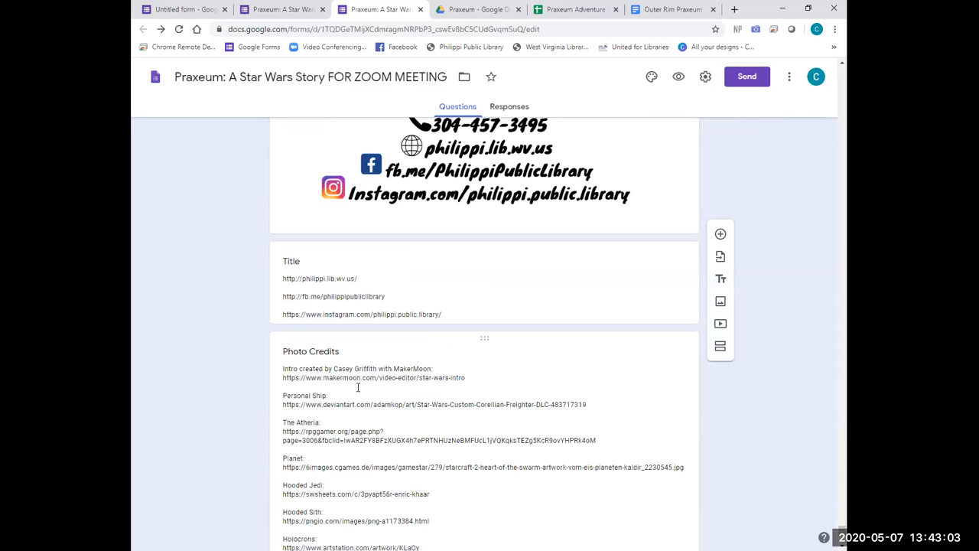
Step: Review the CREDITS section from its heading through the presenters, library contact image and website links to Photo Credits
{"action": "scroll", "coordinate": [358, 387], "scroll_direction": "up", "scroll_amount": 2}
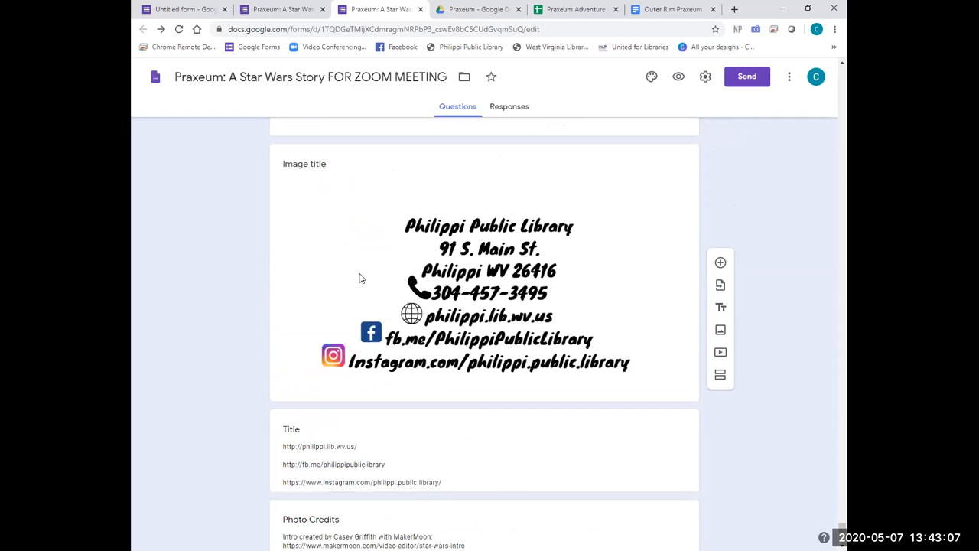
{"action": "scroll", "coordinate": [359, 273], "scroll_direction": "up", "scroll_amount": 9}
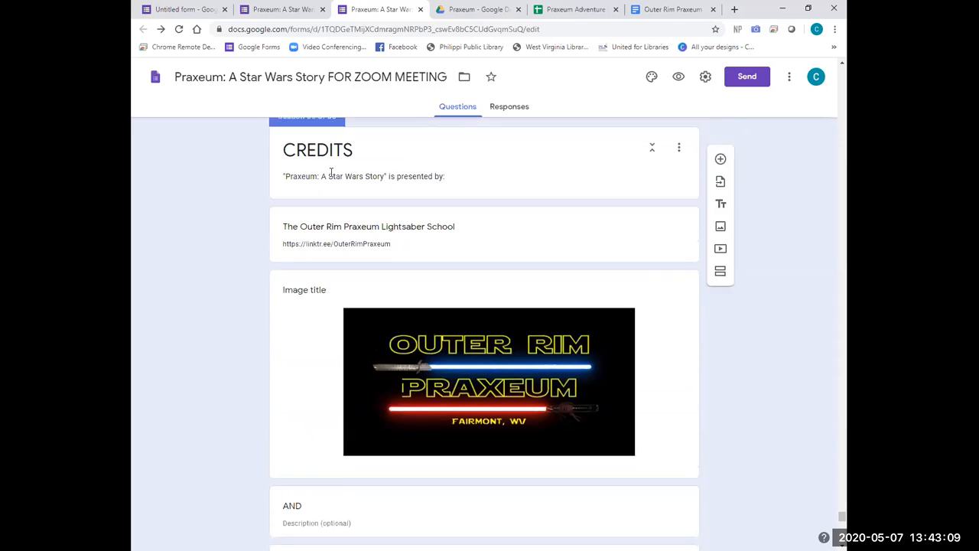
{"action": "scroll", "coordinate": [361, 299], "scroll_direction": "down", "scroll_amount": 2}
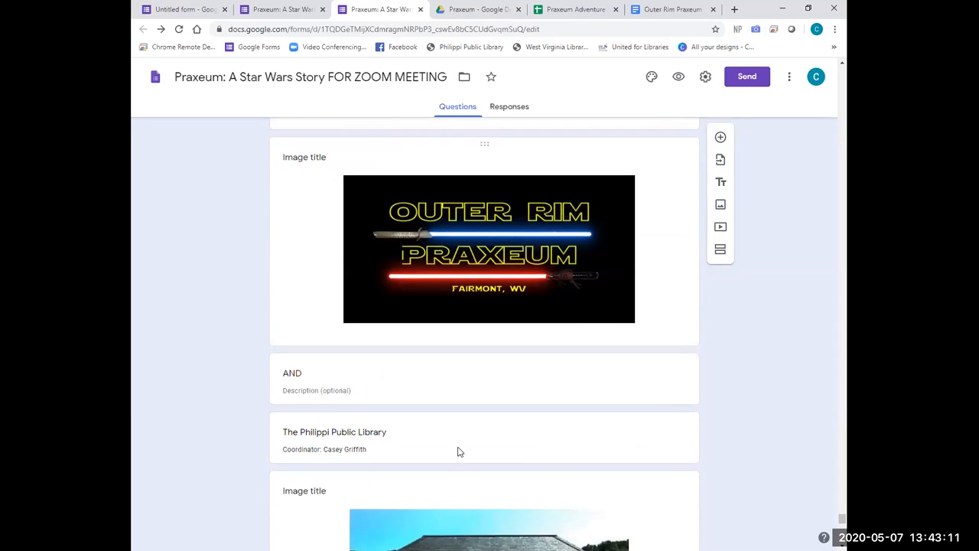
{"action": "scroll", "coordinate": [459, 451], "scroll_direction": "down", "scroll_amount": 5}
{"action": "scroll", "coordinate": [418, 426], "scroll_direction": "down", "scroll_amount": 2}
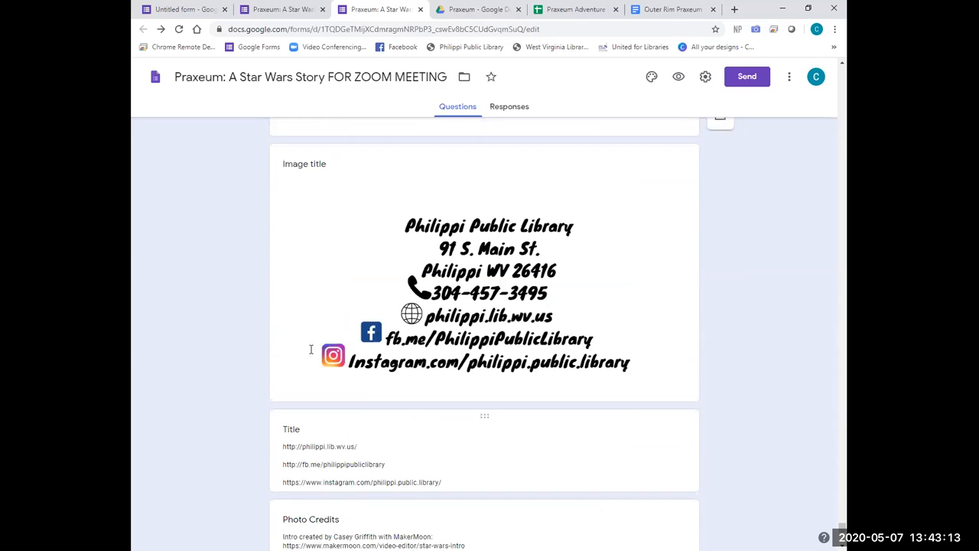
{"action": "scroll", "coordinate": [296, 279], "scroll_direction": "down", "scroll_amount": 2}
{"action": "scroll", "coordinate": [373, 477], "scroll_direction": "down", "scroll_amount": 2}
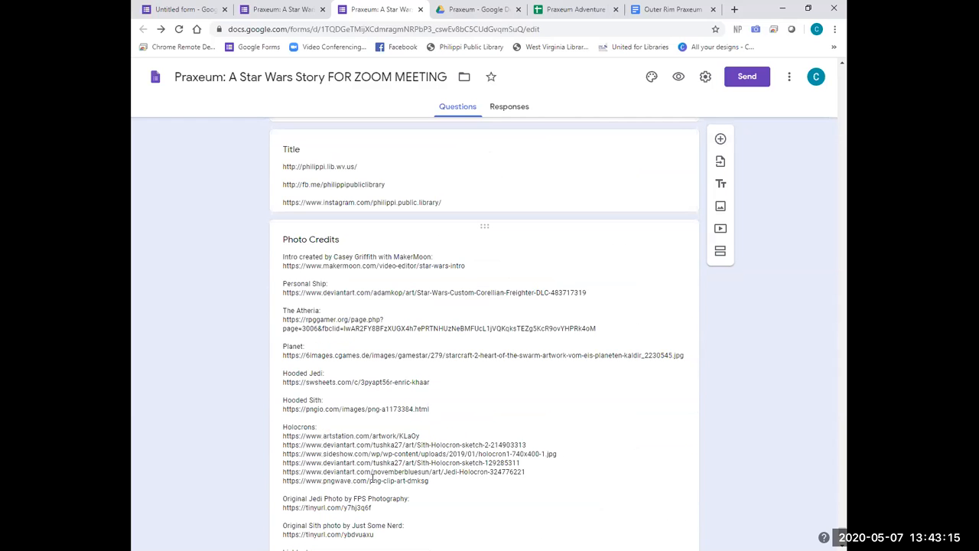
Step: Review the Photo Credits list down to its last entry and return to the library building image in the CREDITS section
{"action": "scroll", "coordinate": [398, 467], "scroll_direction": "down", "scroll_amount": 2}
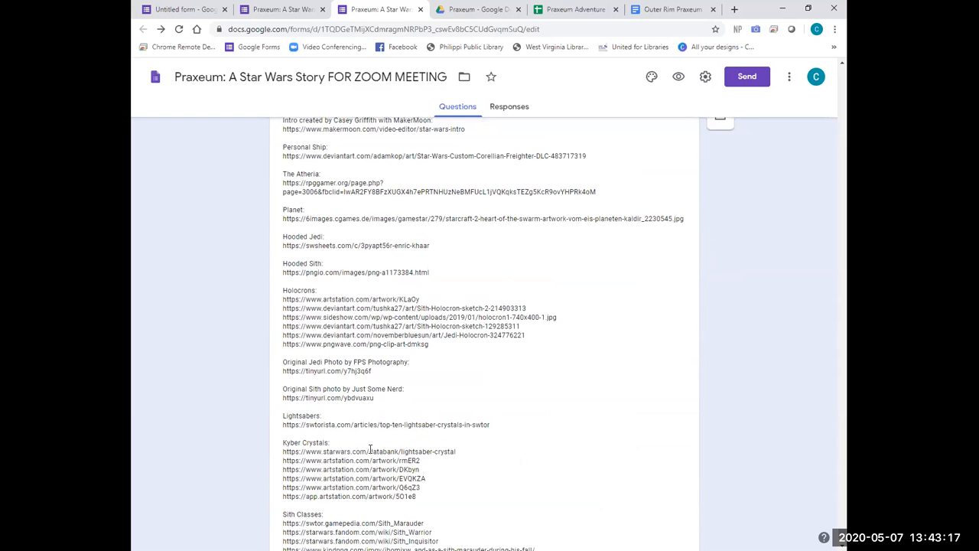
{"action": "scroll", "coordinate": [370, 449], "scroll_direction": "down", "scroll_amount": 2}
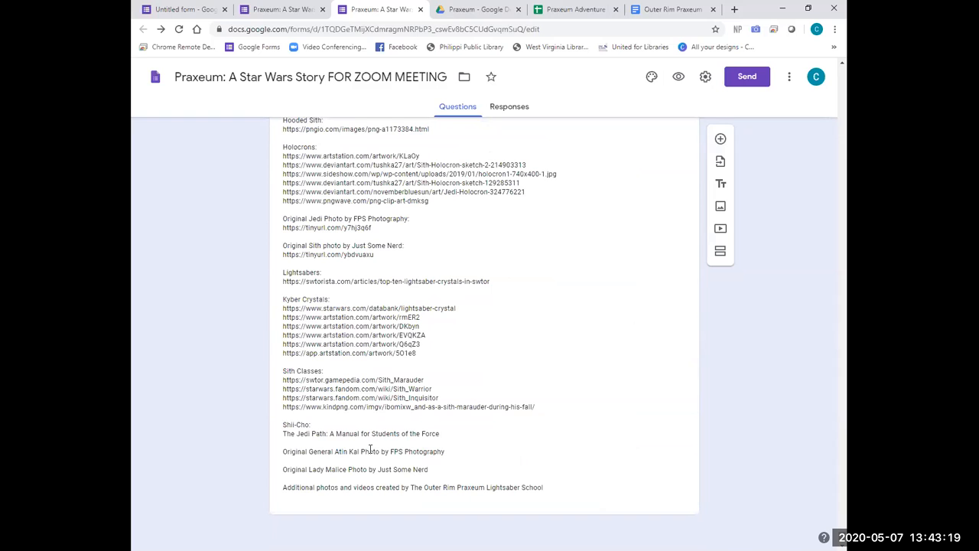
{"action": "scroll", "coordinate": [411, 412], "scroll_direction": "up", "scroll_amount": 1}
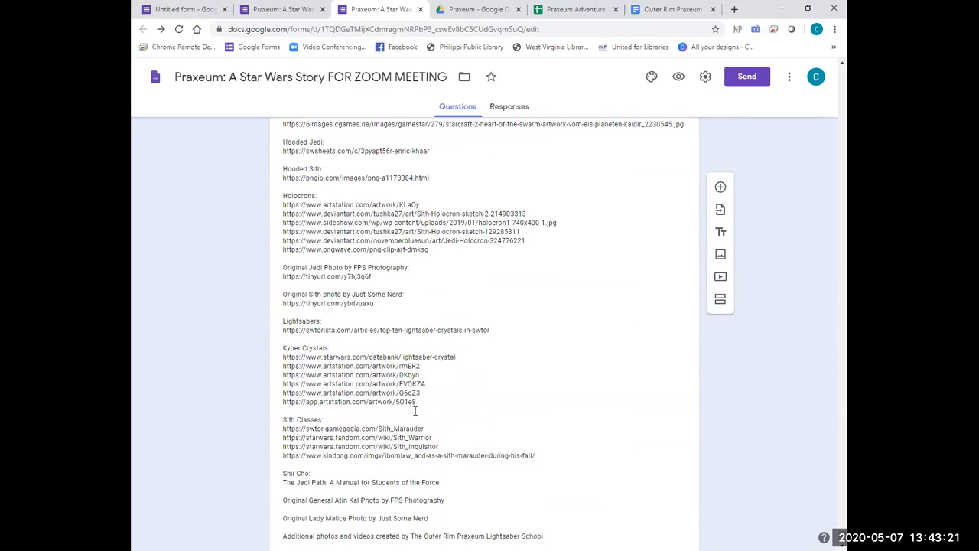
{"action": "scroll", "coordinate": [402, 238], "scroll_direction": "up", "scroll_amount": 2}
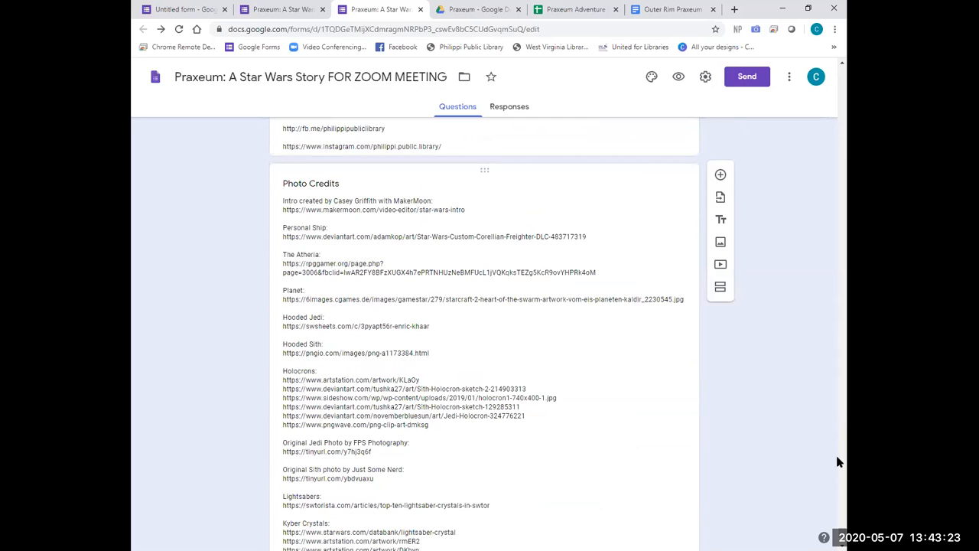
{"action": "left_click_drag", "start_coordinate": [841, 535], "coordinate": [841, 527]}
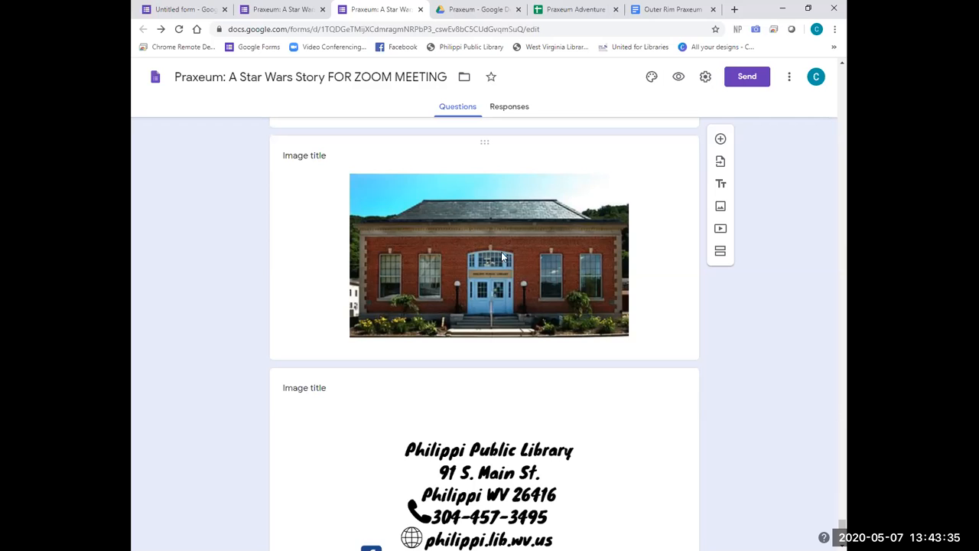
Step: Select the Philippi Public Library building image in the CREDITS section and show its additional display options
{"action": "left_click", "coordinate": [556, 234]}
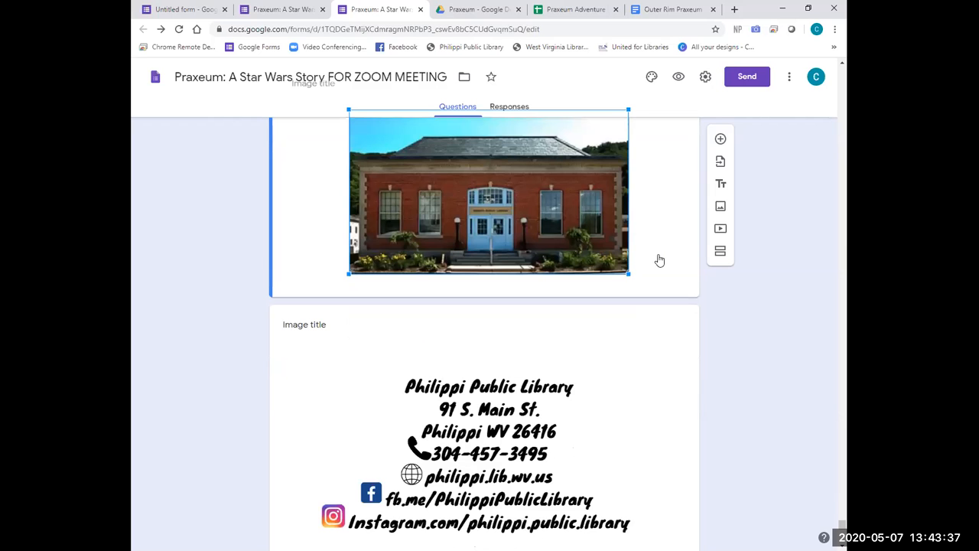
{"action": "left_click", "coordinate": [686, 252]}
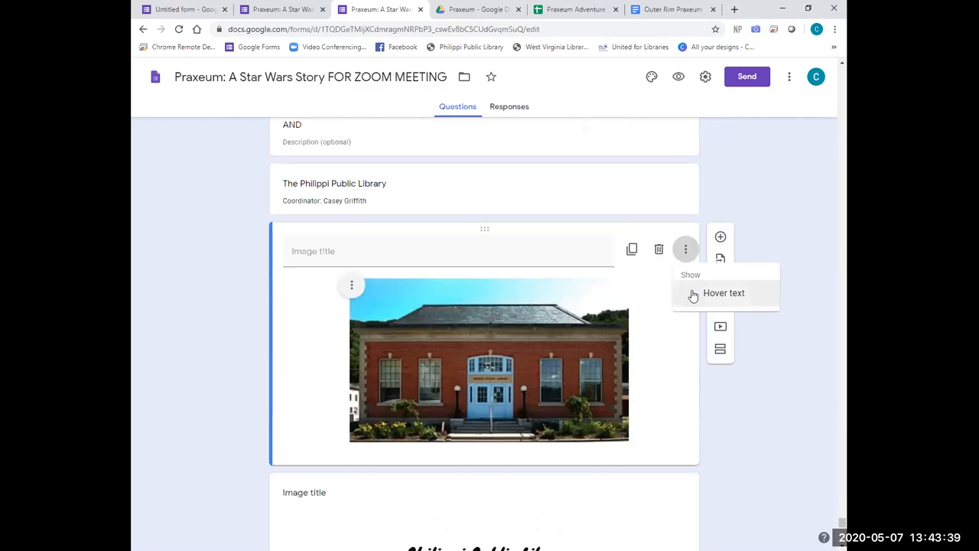
{"action": "scroll", "coordinate": [539, 262], "scroll_direction": "up", "scroll_amount": 2}
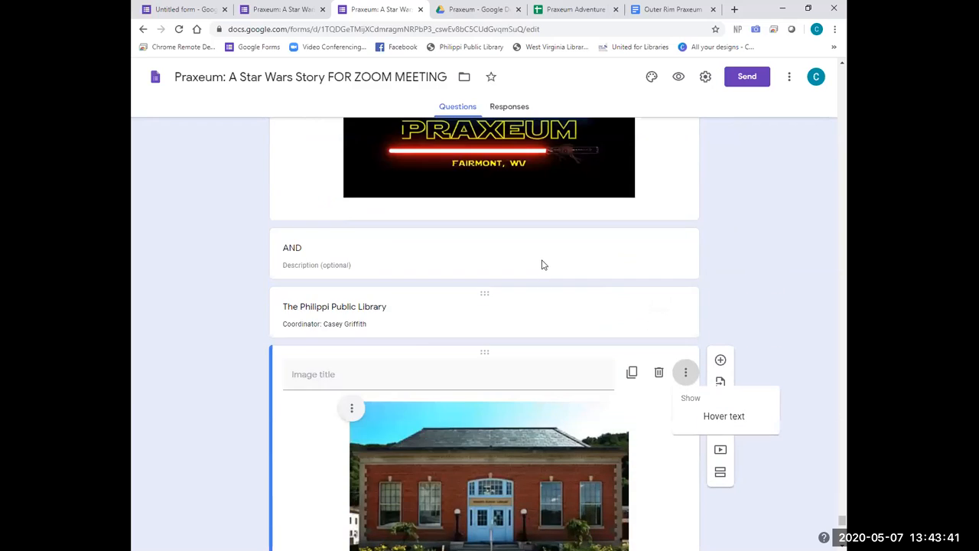
Step: Look back from the CREDITS section to the Lady Malice section and the question about choosing a Sith master
{"action": "scroll", "coordinate": [541, 264], "scroll_direction": "up", "scroll_amount": 6}
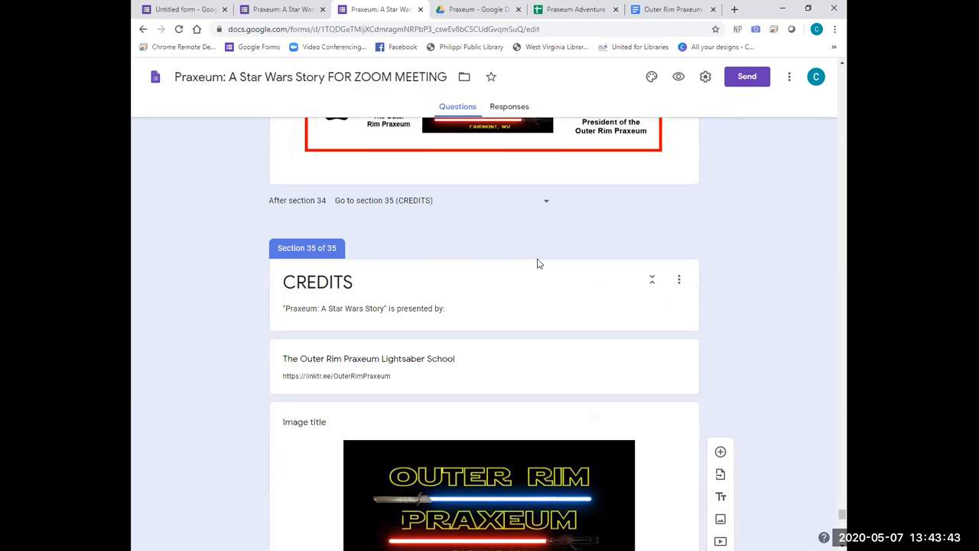
{"action": "scroll", "coordinate": [540, 264], "scroll_direction": "up", "scroll_amount": 8}
{"action": "scroll", "coordinate": [539, 263], "scroll_direction": "up", "scroll_amount": 15}
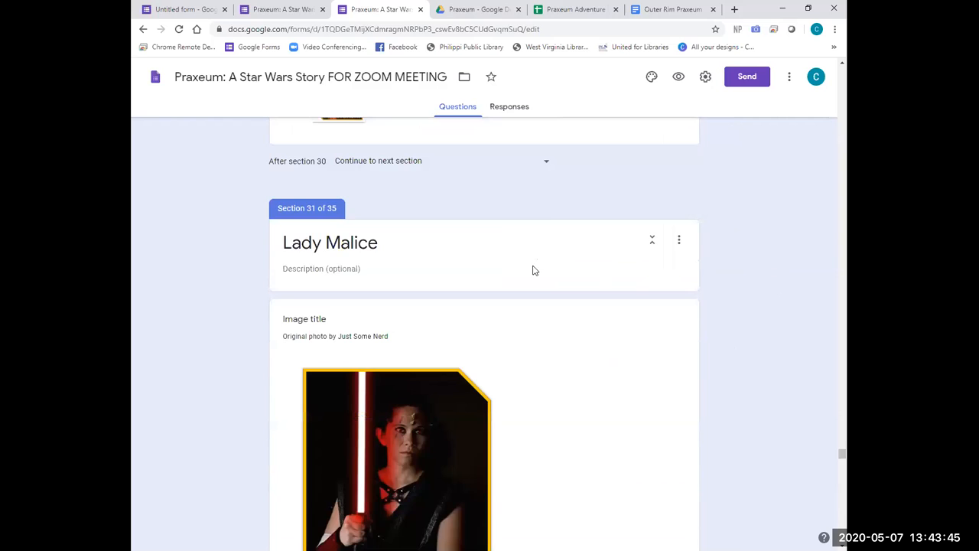
{"action": "scroll", "coordinate": [317, 268], "scroll_direction": "down", "scroll_amount": 6}
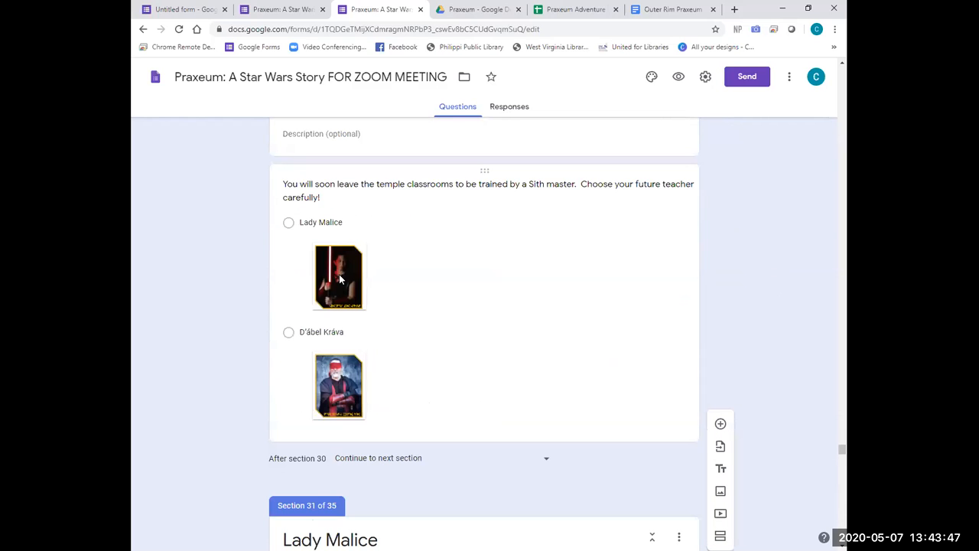
{"action": "key", "text": "alt+Left"}
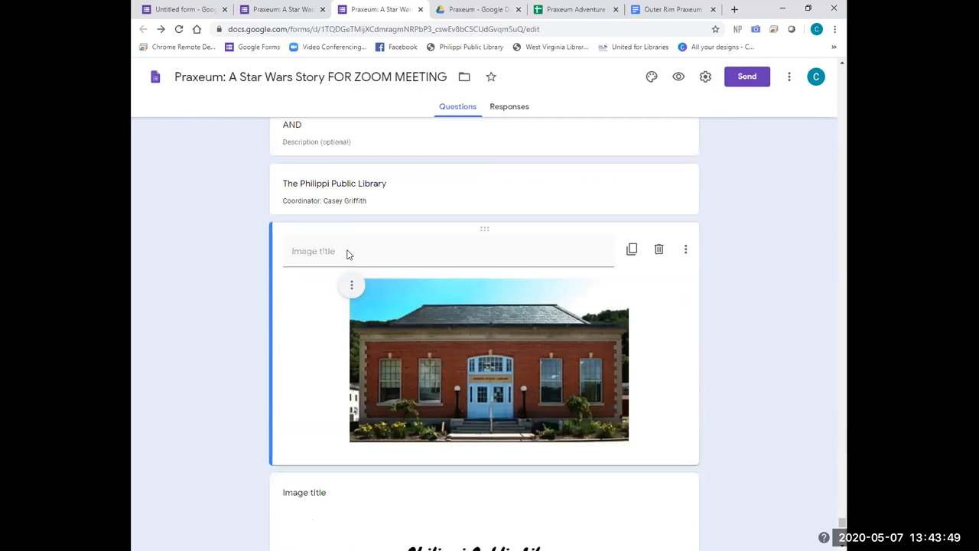
Step: Go back from CREDITS through Rank 3: Jedi Padawan and the D'ábel Kráva profile to the Sith Choose a Master section
{"action": "scroll", "coordinate": [346, 254], "scroll_direction": "up", "scroll_amount": 4}
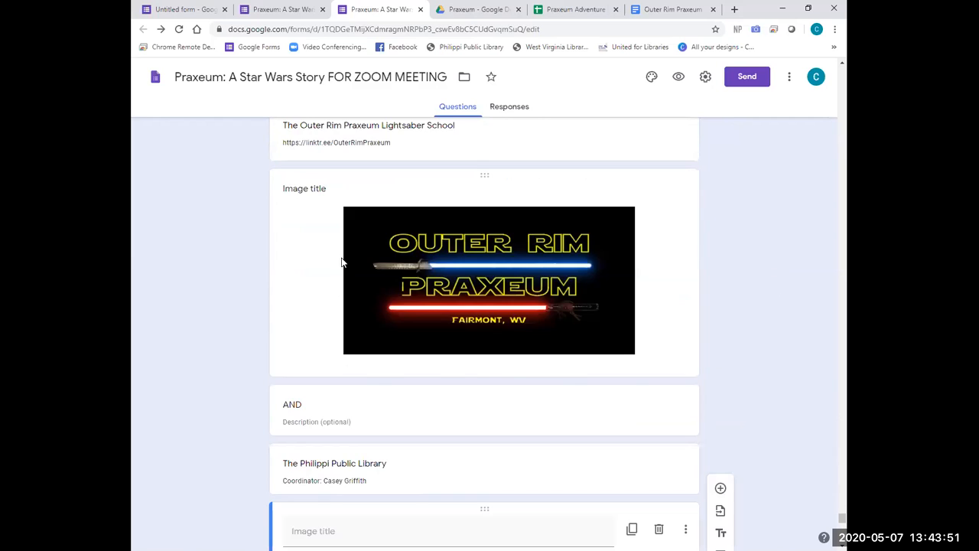
{"action": "scroll", "coordinate": [342, 263], "scroll_direction": "down", "scroll_amount": 5}
{"action": "scroll", "coordinate": [342, 262], "scroll_direction": "up", "scroll_amount": 10}
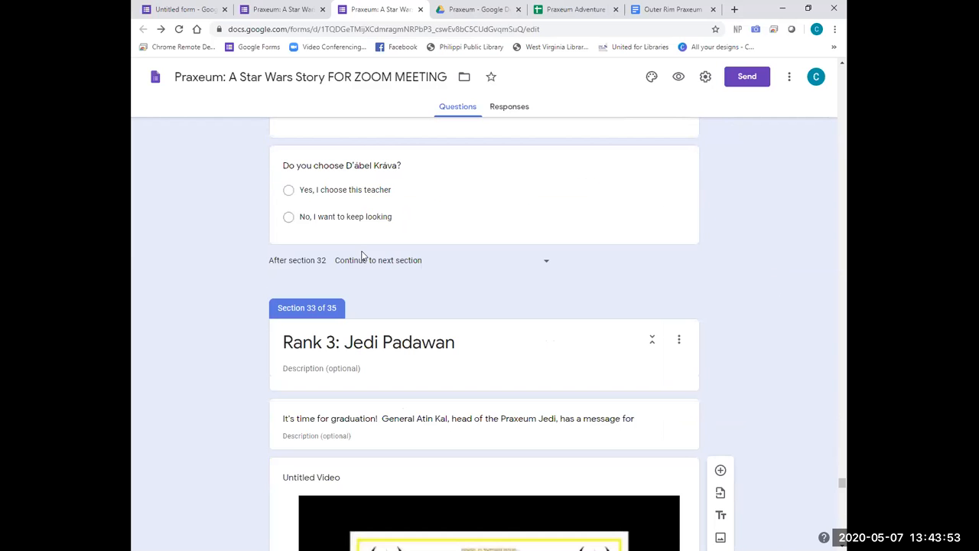
{"action": "scroll", "coordinate": [353, 260], "scroll_direction": "up", "scroll_amount": 3}
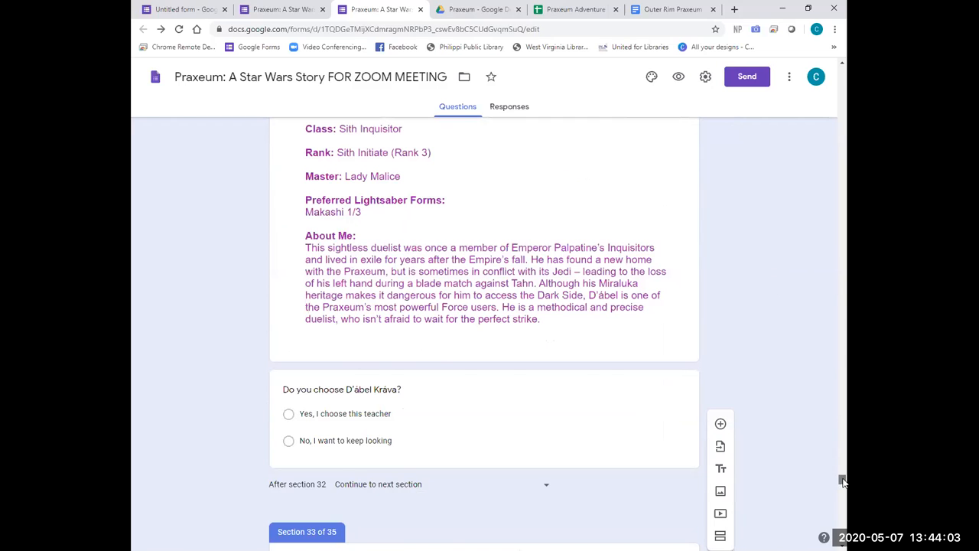
{"action": "scroll", "coordinate": [843, 478], "scroll_direction": "up", "scroll_amount": 1}
{"action": "left_click_drag", "start_coordinate": [844, 457], "coordinate": [844, 446]}
{"action": "scroll", "coordinate": [374, 507], "scroll_direction": "up", "scroll_amount": 5}
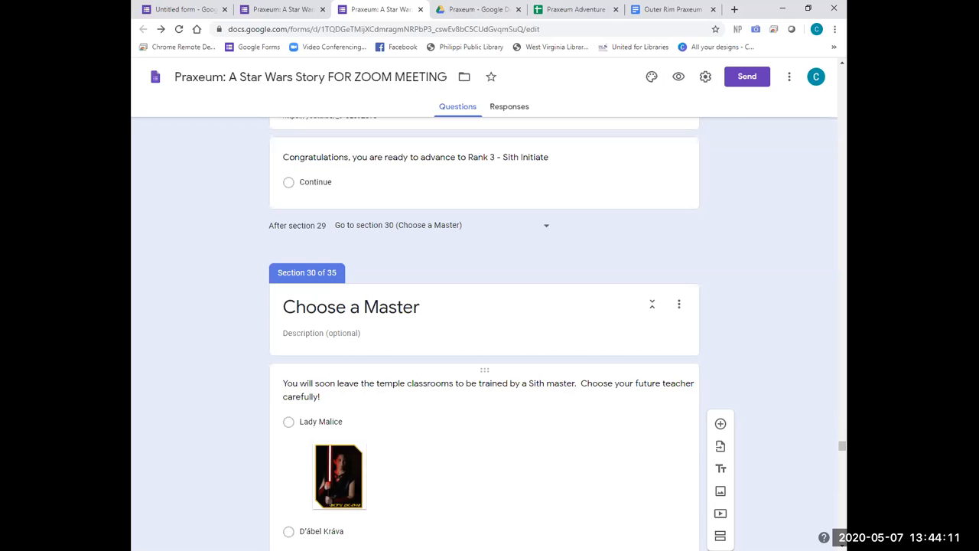
{"action": "scroll", "coordinate": [367, 437], "scroll_direction": "down", "scroll_amount": 2}
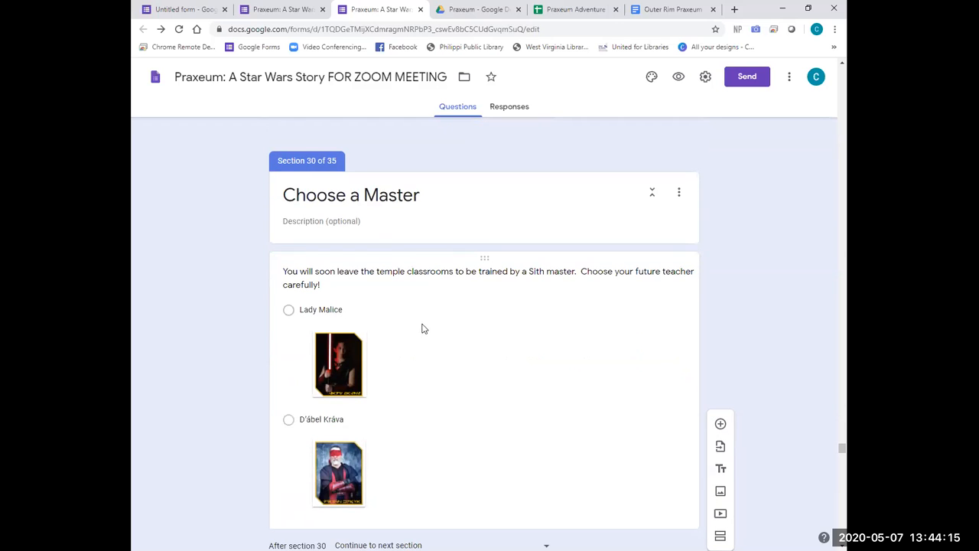
Step: Open the Sith master question for editing and examine its answer branching and the Lady Malice section it leads to
{"action": "left_click", "coordinate": [429, 304]}
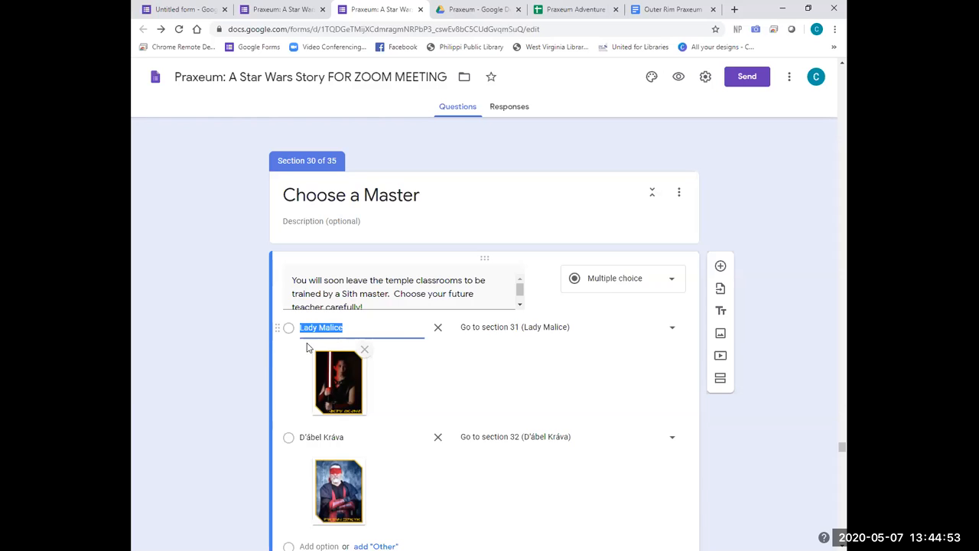
{"action": "scroll", "coordinate": [343, 310], "scroll_direction": "down", "scroll_amount": 3}
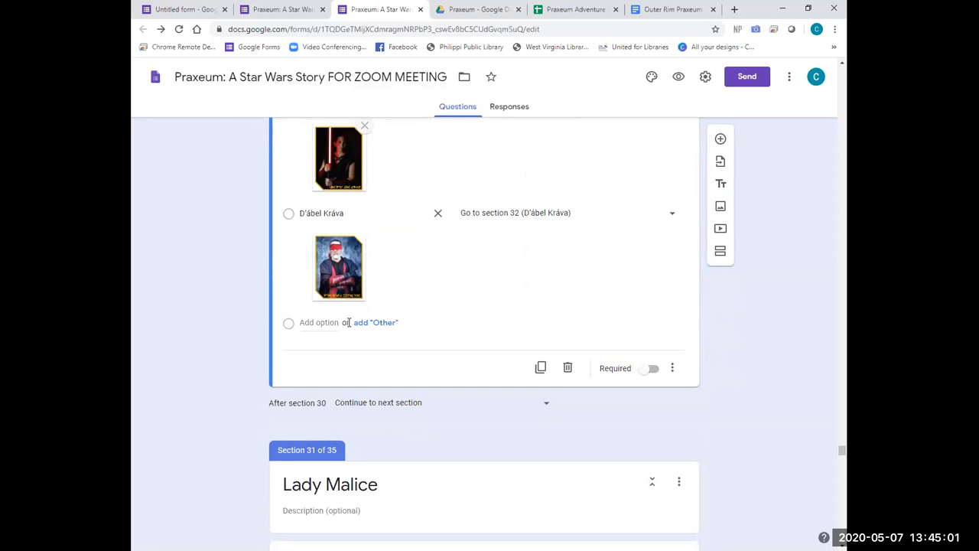
{"action": "scroll", "coordinate": [419, 391], "scroll_direction": "down", "scroll_amount": 5}
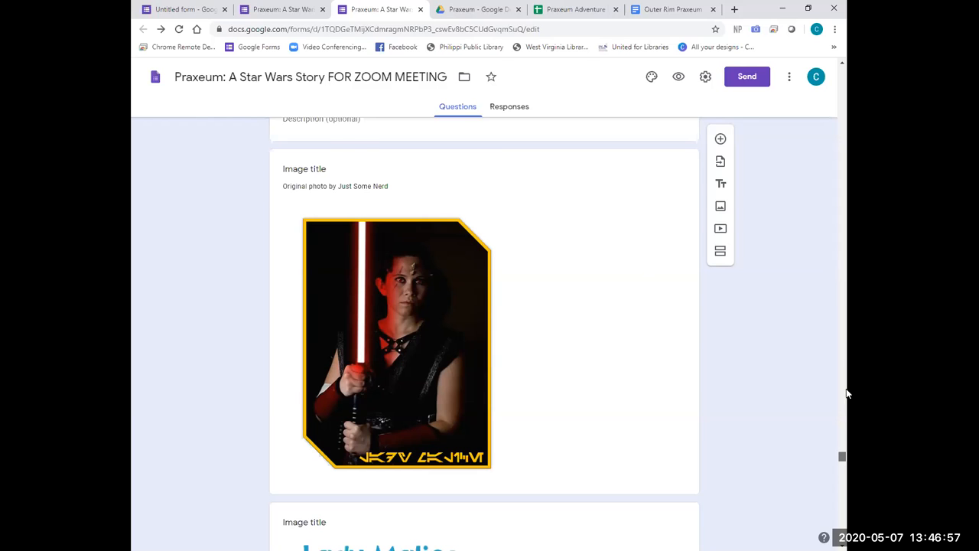
Step: Return to the start of the form and review the title banner, the "A long time ago" image and the MakerMoon intro video
{"action": "scroll", "coordinate": [846, 291], "scroll_direction": "up", "scroll_amount": 1}
{"action": "left_click_drag", "start_coordinate": [847, 192], "coordinate": [881, 113]}
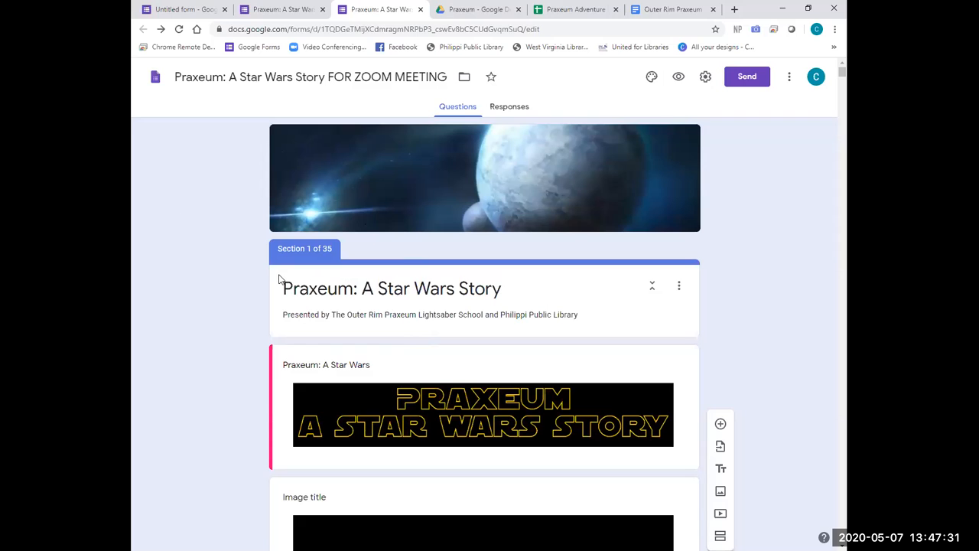
{"action": "scroll", "coordinate": [453, 253], "scroll_direction": "down", "scroll_amount": 3}
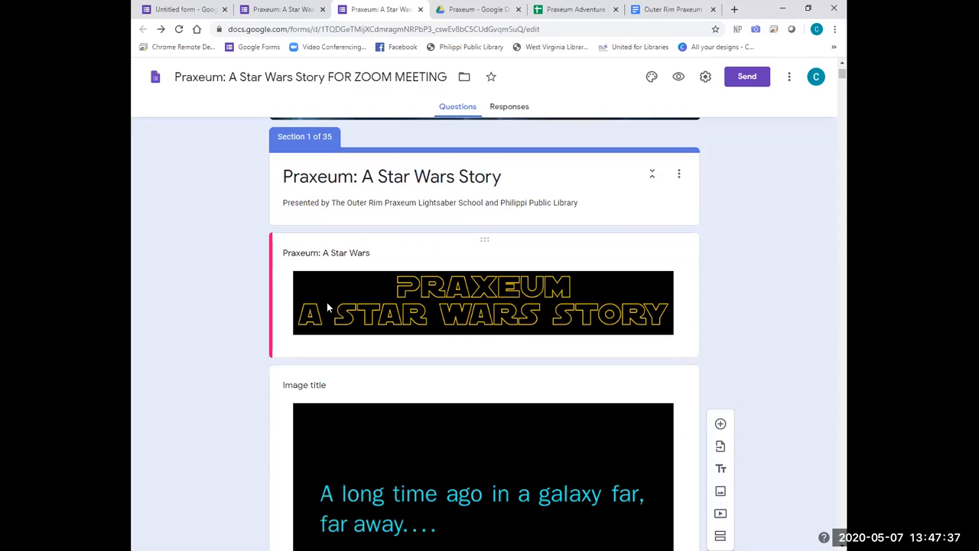
{"action": "scroll", "coordinate": [312, 304], "scroll_direction": "down", "scroll_amount": 2}
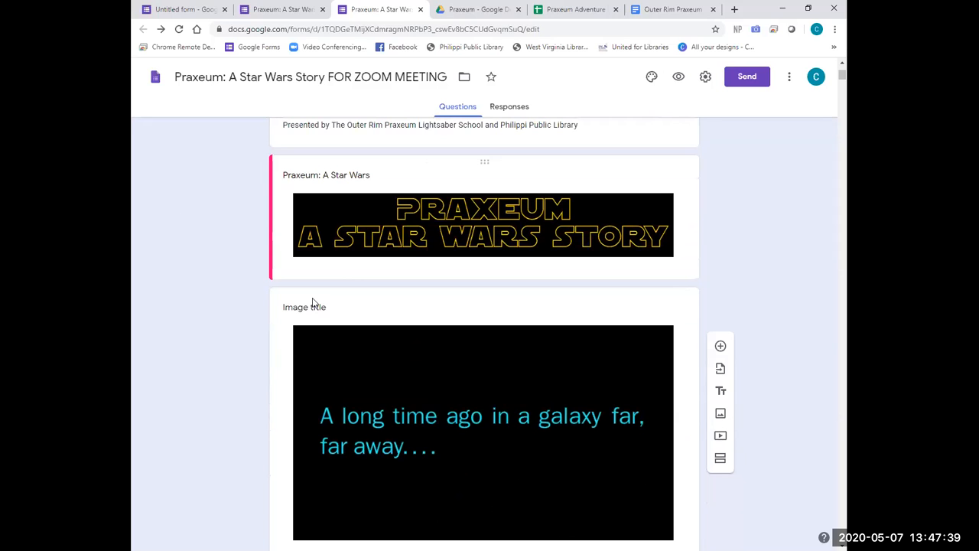
{"action": "scroll", "coordinate": [312, 303], "scroll_direction": "down", "scroll_amount": 1}
{"action": "scroll", "coordinate": [312, 303], "scroll_direction": "down", "scroll_amount": 5}
{"action": "scroll", "coordinate": [312, 303], "scroll_direction": "down", "scroll_amount": 4}
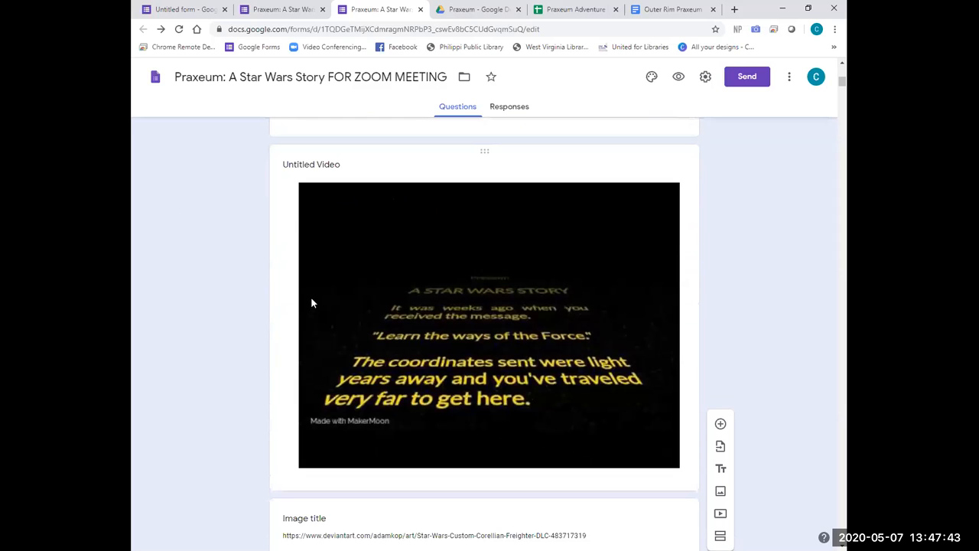
{"action": "scroll", "coordinate": [312, 303], "scroll_direction": "up", "scroll_amount": 3}
{"action": "scroll", "coordinate": [317, 305], "scroll_direction": "up", "scroll_amount": 2}
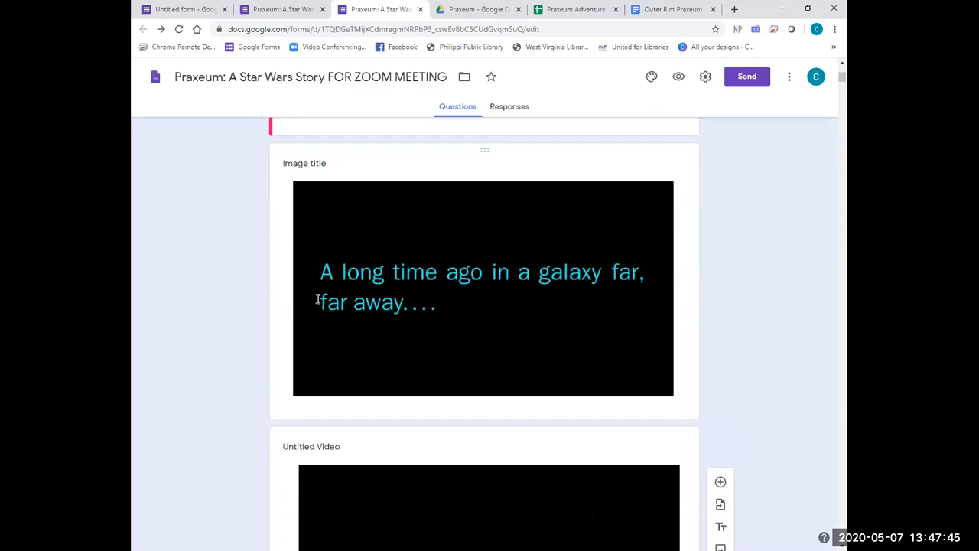
{"action": "scroll", "coordinate": [317, 299], "scroll_direction": "up", "scroll_amount": 4}
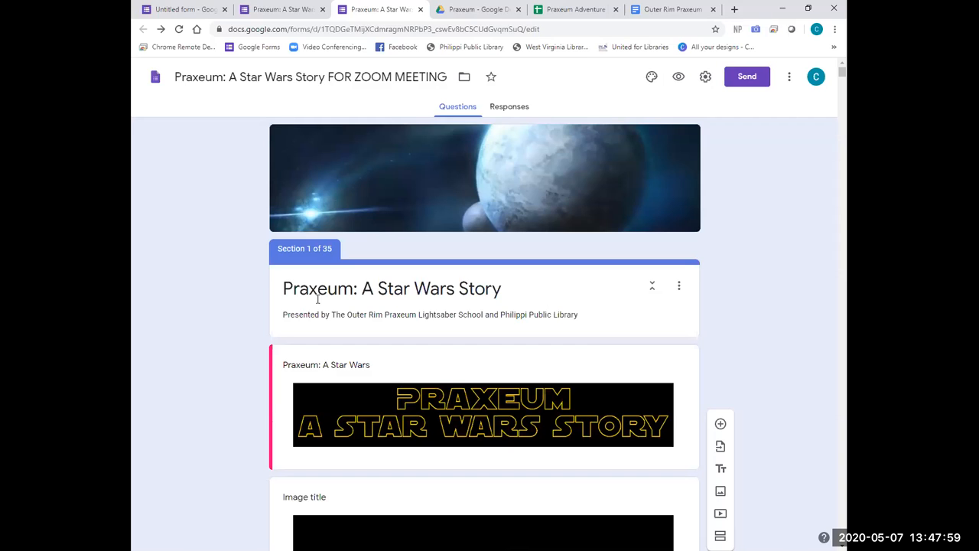
{"action": "scroll", "coordinate": [452, 365], "scroll_direction": "down", "scroll_amount": 1}
{"action": "scroll", "coordinate": [452, 366], "scroll_direction": "down", "scroll_amount": 1}
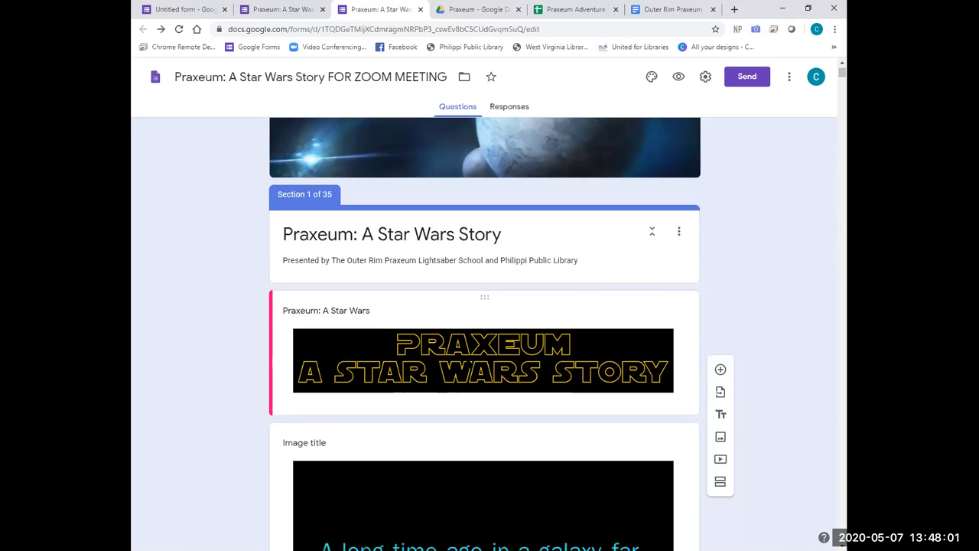
{"action": "scroll", "coordinate": [488, 393], "scroll_direction": "down", "scroll_amount": 1}
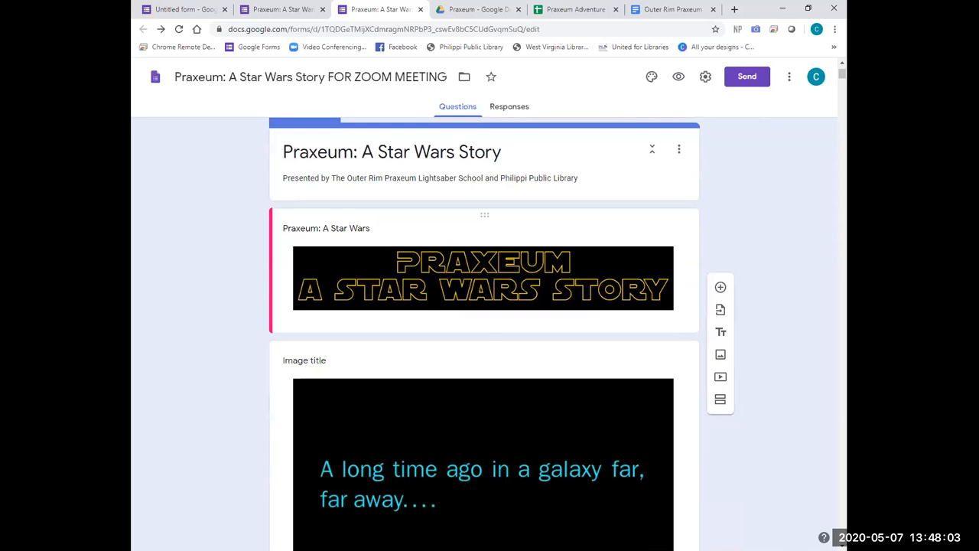
{"action": "scroll", "coordinate": [490, 411], "scroll_direction": "down", "scroll_amount": 1}
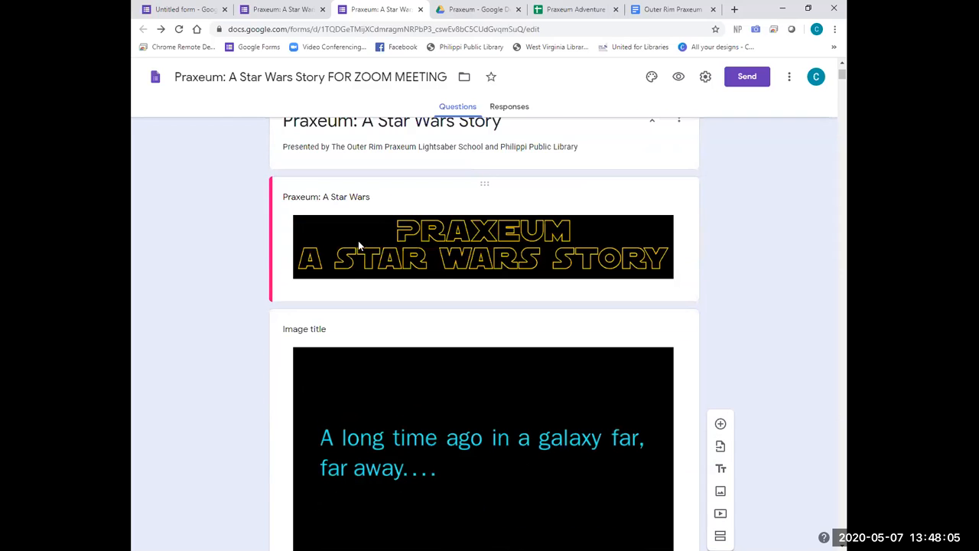
{"action": "scroll", "coordinate": [356, 242], "scroll_direction": "up", "scroll_amount": 2}
{"action": "scroll", "coordinate": [324, 248], "scroll_direction": "up", "scroll_amount": 1}
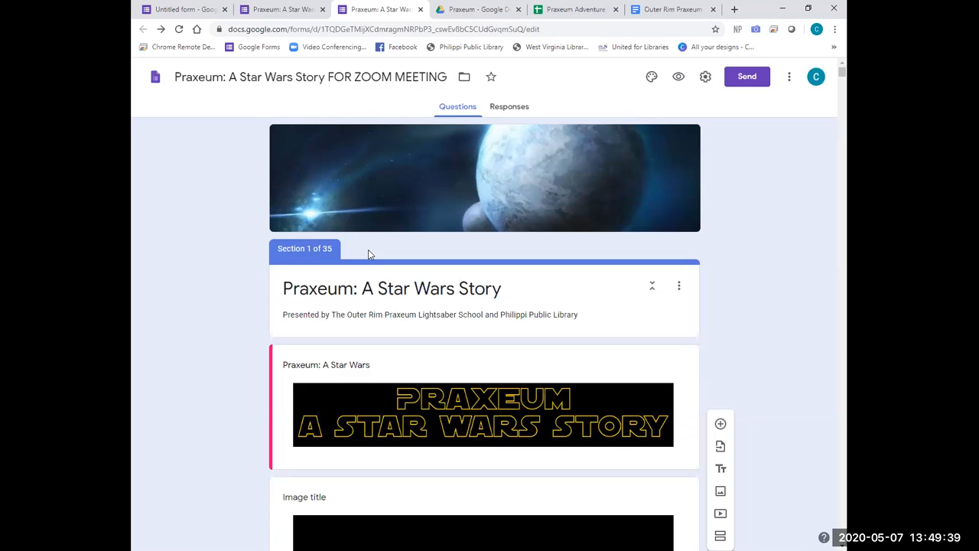
Step: Show the responses collected by the Praxeum: A Star Wars Story FOR ZOOM MEETING form
{"action": "left_click", "coordinate": [368, 250]}
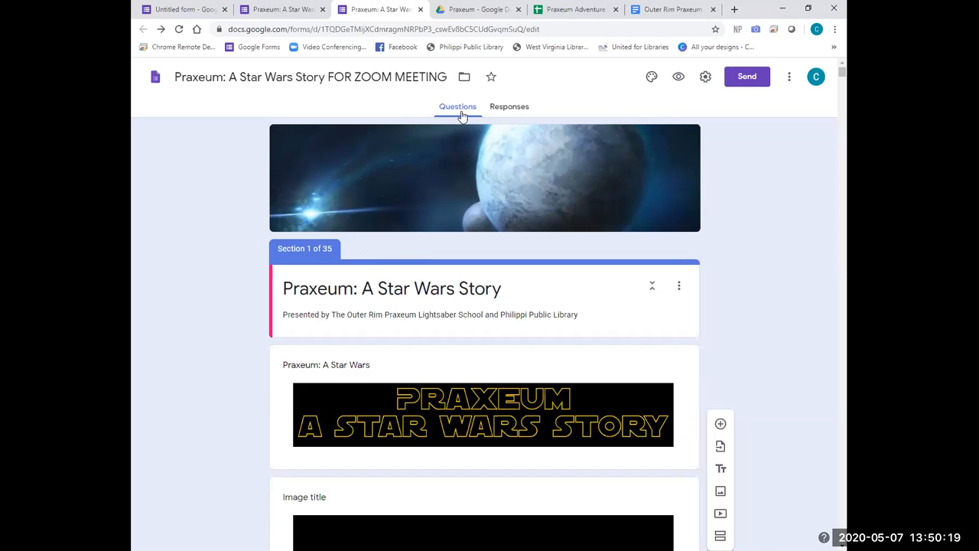
{"action": "left_click", "coordinate": [513, 110]}
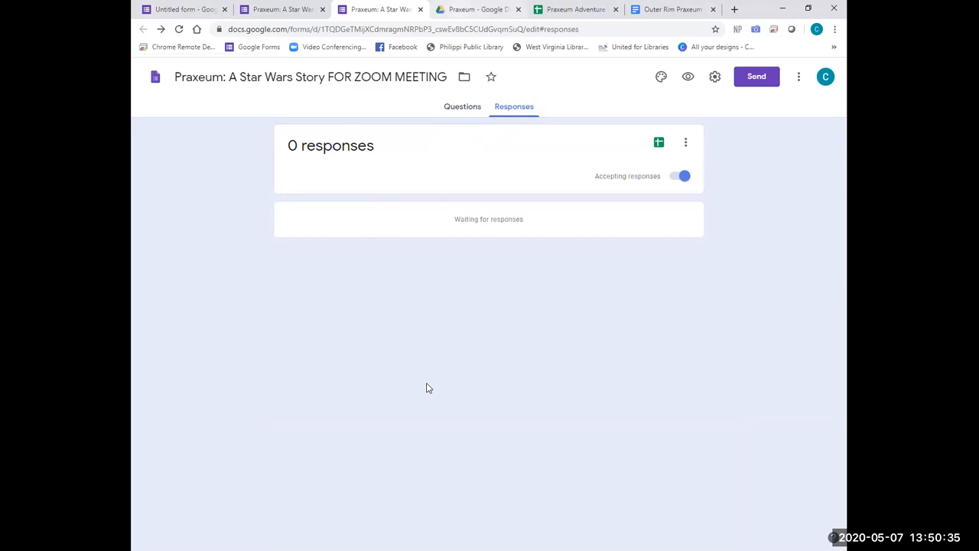
Step: Switch to the Praxeum folder in Google Drive and open the Praxeum: A Star Wars Story FOR ZOOM MEETING form from it
{"action": "key", "text": "ctrl+Tab"}
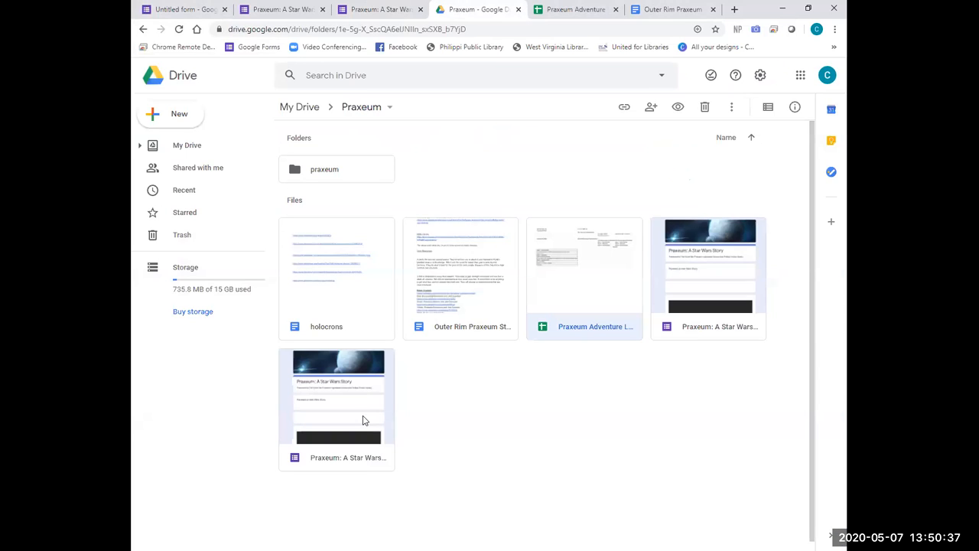
{"action": "left_click", "coordinate": [364, 420]}
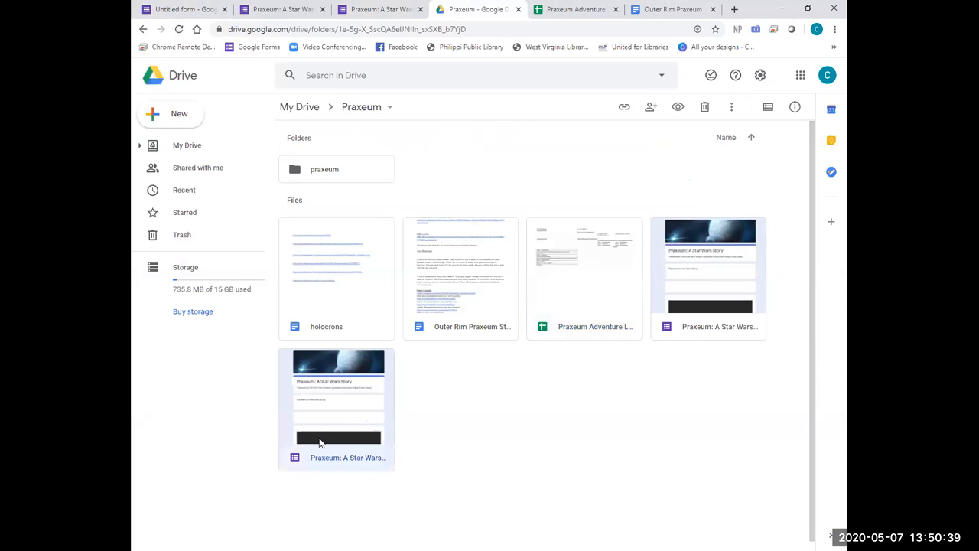
{"action": "double_click", "coordinate": [353, 421]}
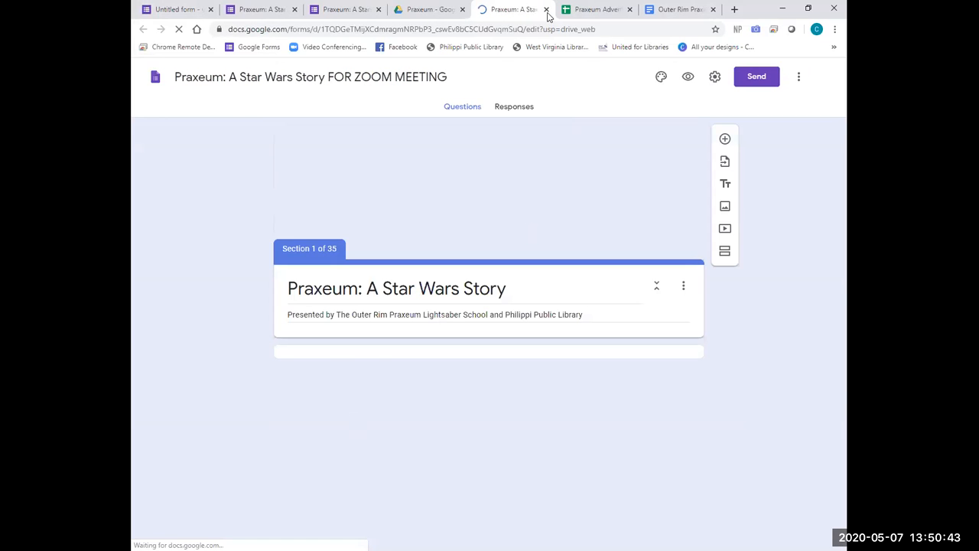
Step: Close the duplicate ZOOM MEETING form, open the Praxeum: A Star Wars Story form from the Drive folder and show its responses
{"action": "left_click", "coordinate": [546, 10]}
{"action": "double_click", "coordinate": [688, 298]}
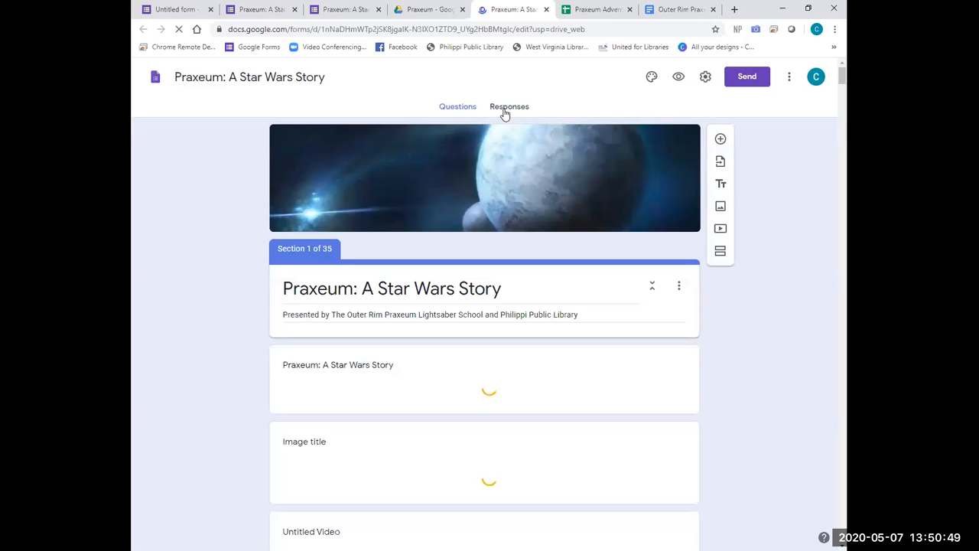
{"action": "left_click", "coordinate": [504, 108]}
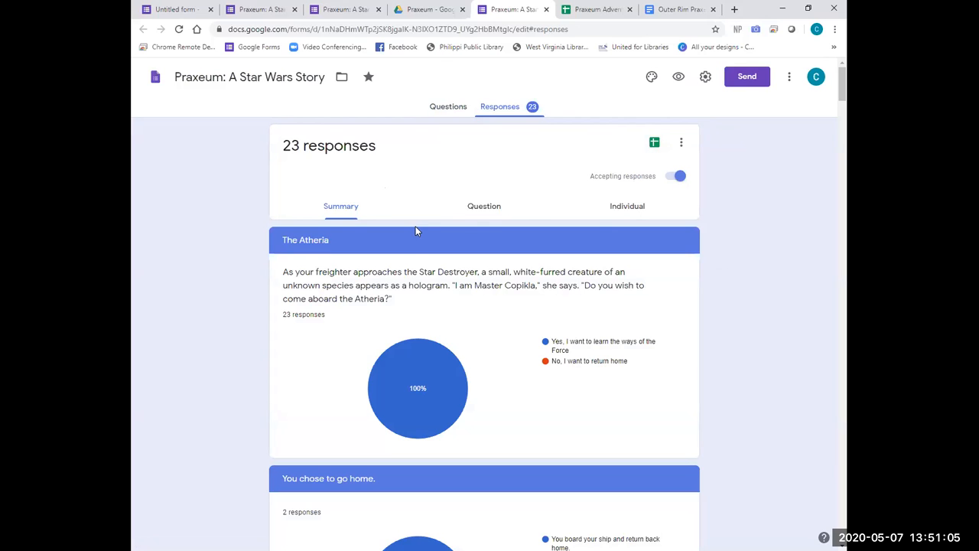
Step: Examine the response summary charts for The Atheria and "You chose to go home."
{"action": "scroll", "coordinate": [322, 266], "scroll_direction": "down", "scroll_amount": 1}
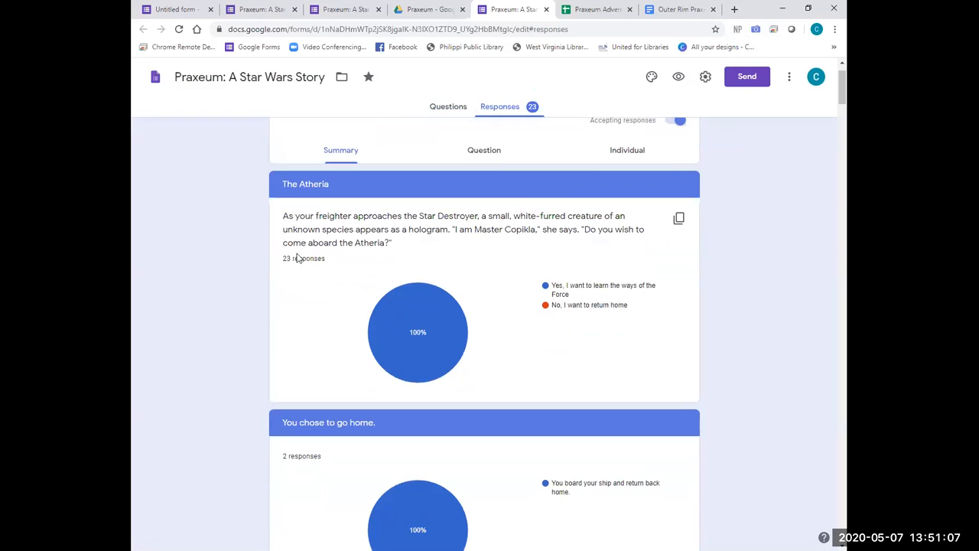
{"action": "triple_click", "coordinate": [292, 260]}
{"action": "mouse_move", "coordinate": [410, 331]}
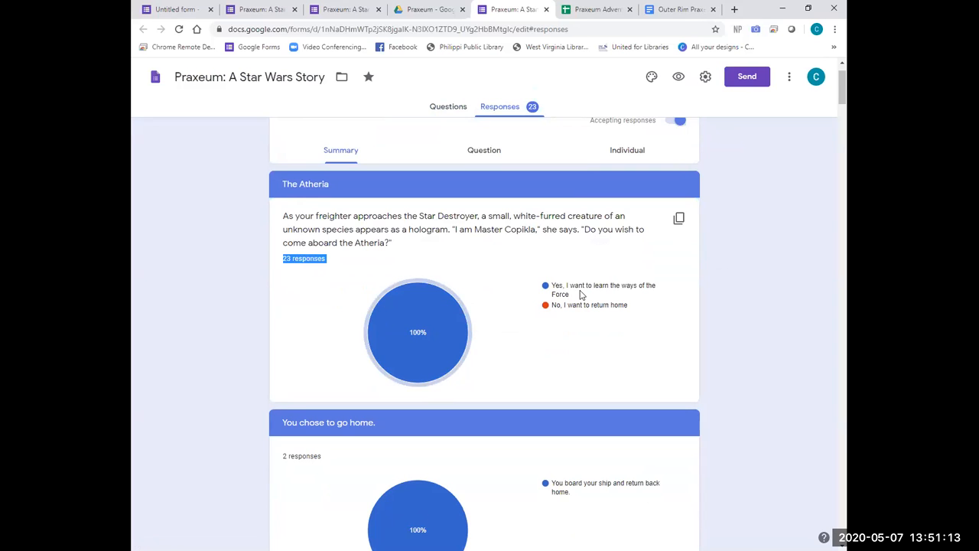
{"action": "scroll", "coordinate": [578, 300], "scroll_direction": "down", "scroll_amount": 1}
{"action": "scroll", "coordinate": [575, 261], "scroll_direction": "down", "scroll_amount": 2}
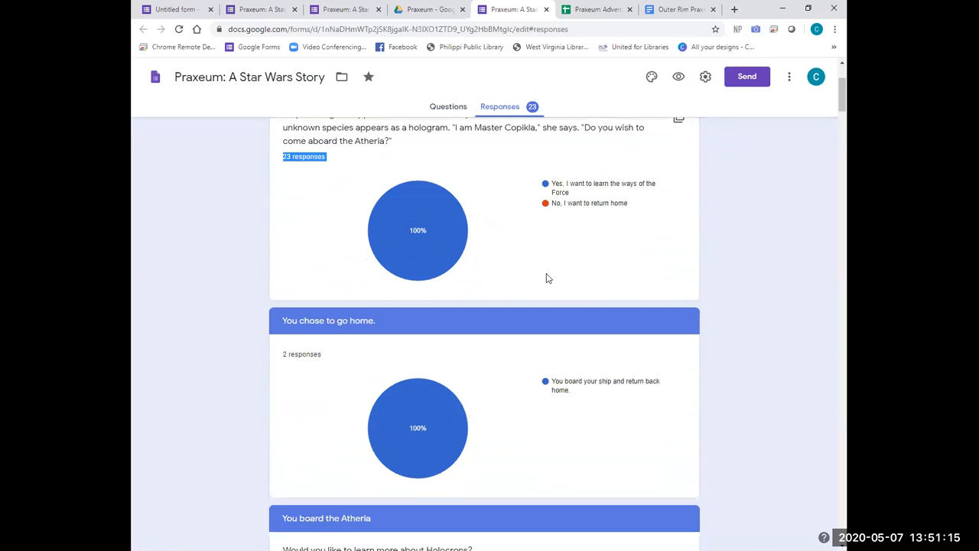
{"action": "mouse_move", "coordinate": [518, 345]}
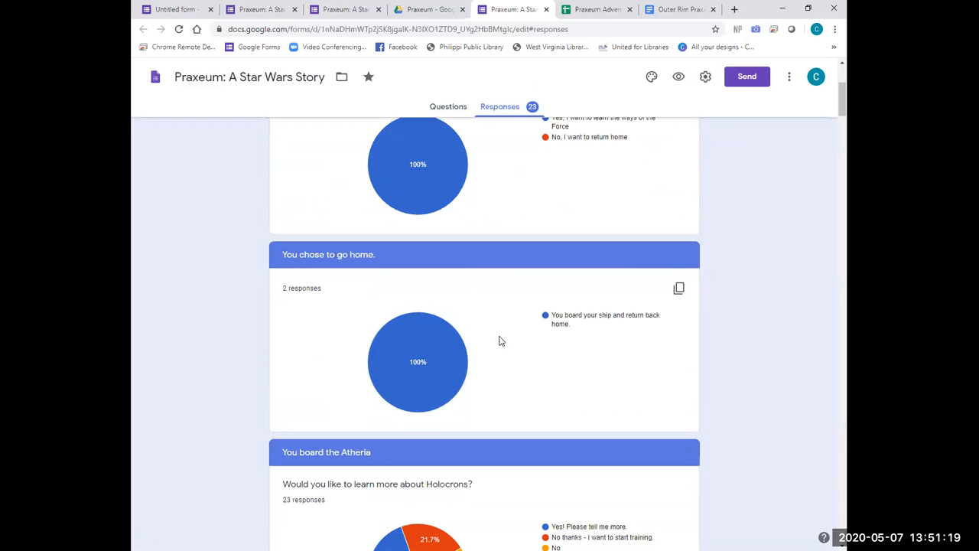
{"action": "scroll", "coordinate": [534, 348], "scroll_direction": "down", "scroll_amount": 1}
{"action": "scroll", "coordinate": [536, 349], "scroll_direction": "up", "scroll_amount": 2}
{"action": "scroll", "coordinate": [387, 389], "scroll_direction": "down", "scroll_amount": 2}
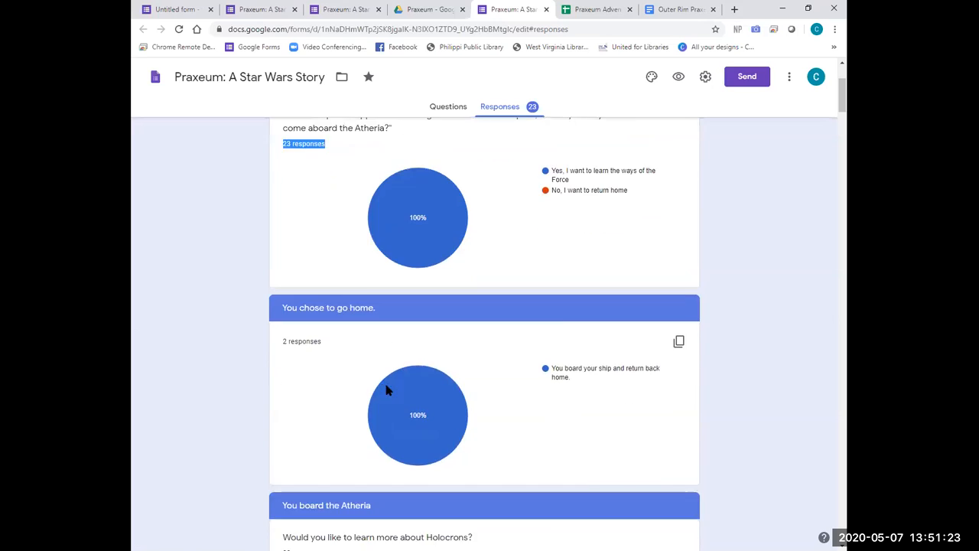
Step: Review the summary charts for the Holocrons, Jedi or Sith, Kyber Crystal and Jedi Guardian choices
{"action": "scroll", "coordinate": [332, 395], "scroll_direction": "down", "scroll_amount": 2}
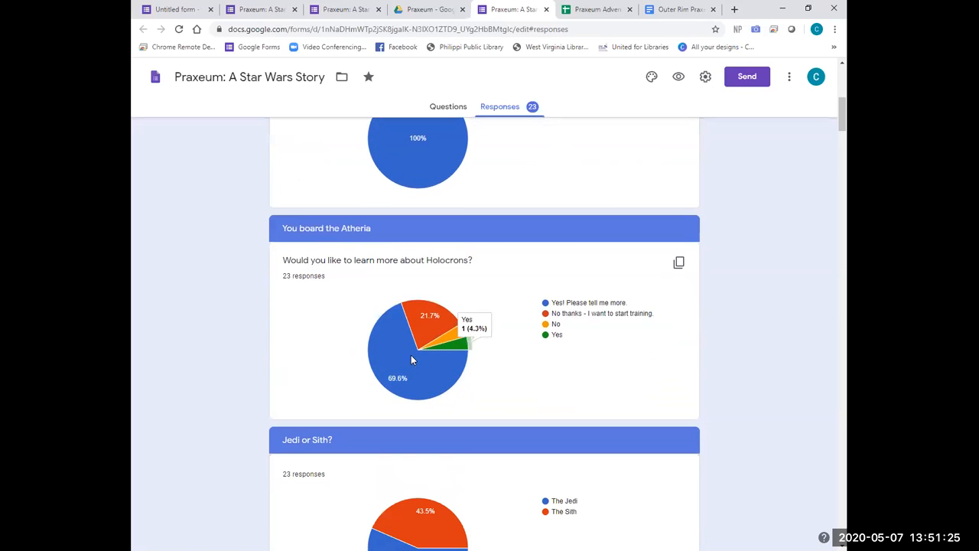
{"action": "mouse_move", "coordinate": [446, 327]}
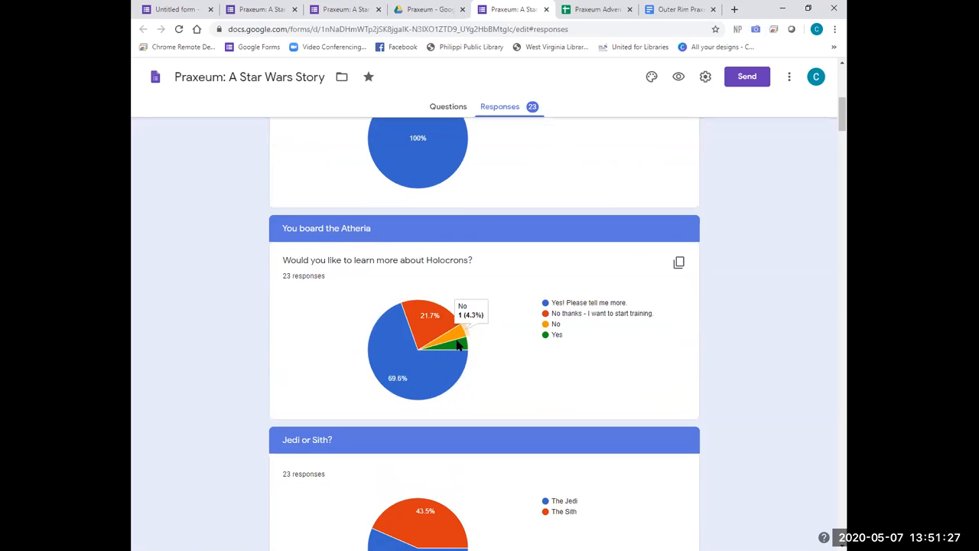
{"action": "scroll", "coordinate": [309, 312], "scroll_direction": "down", "scroll_amount": 1}
{"action": "scroll", "coordinate": [308, 312], "scroll_direction": "down", "scroll_amount": 4}
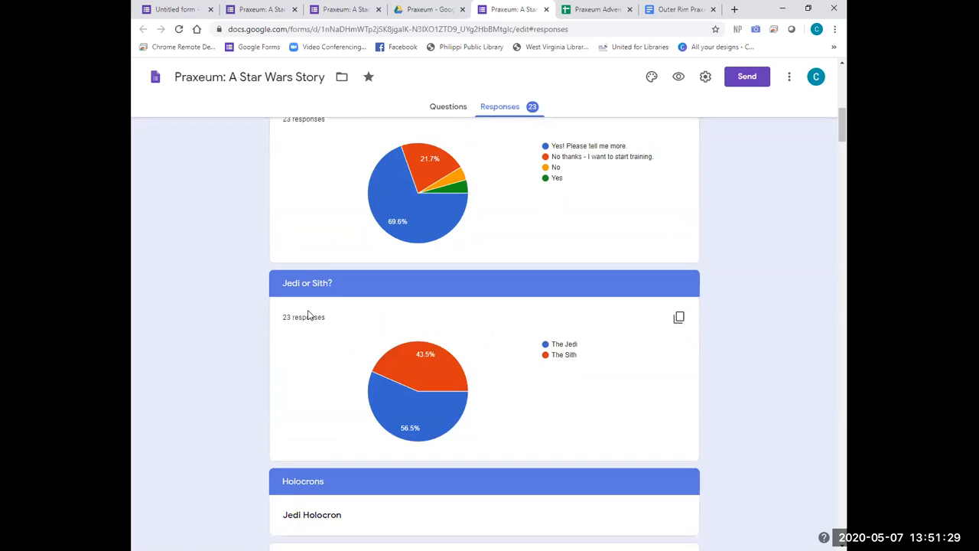
{"action": "scroll", "coordinate": [320, 287], "scroll_direction": "down", "scroll_amount": 5}
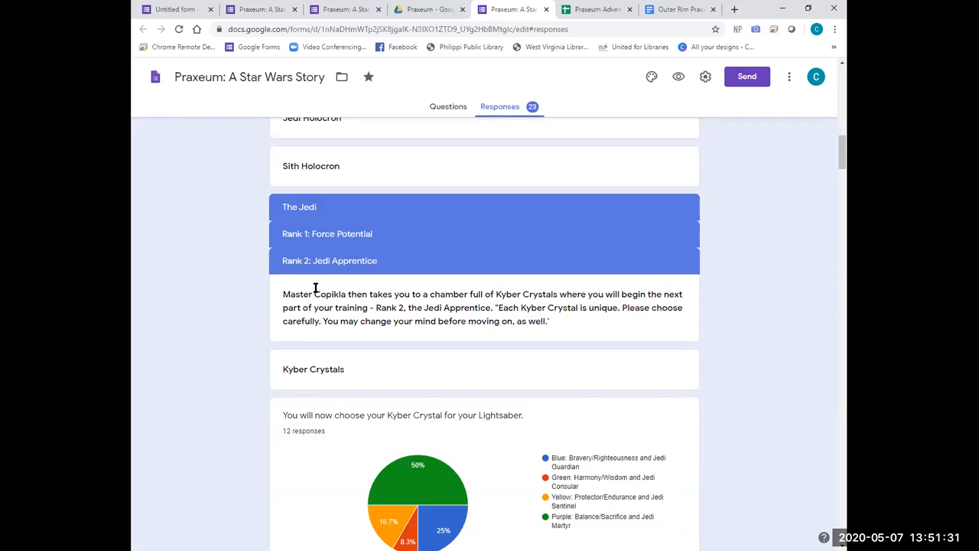
{"action": "scroll", "coordinate": [322, 287], "scroll_direction": "down", "scroll_amount": 5}
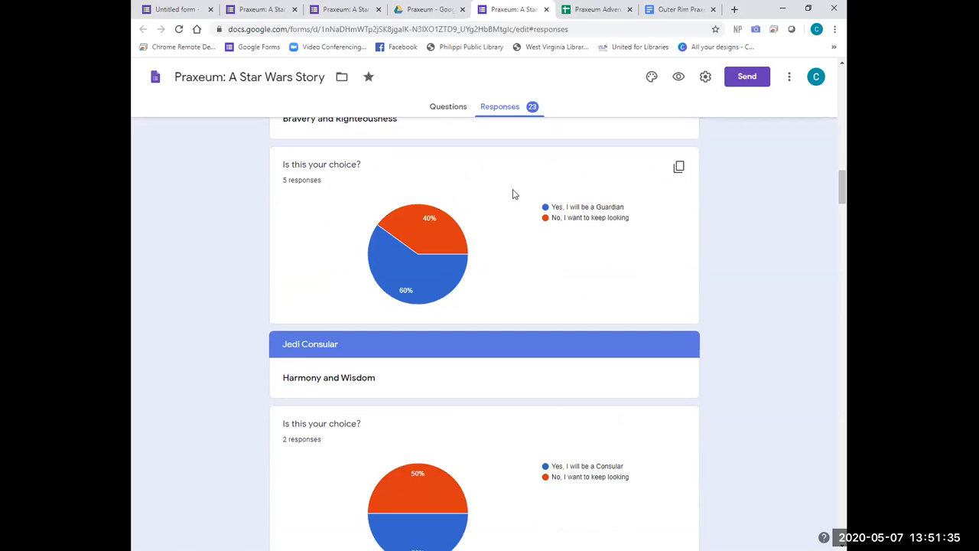
{"action": "scroll", "coordinate": [564, 265], "scroll_direction": "up", "scroll_amount": 2}
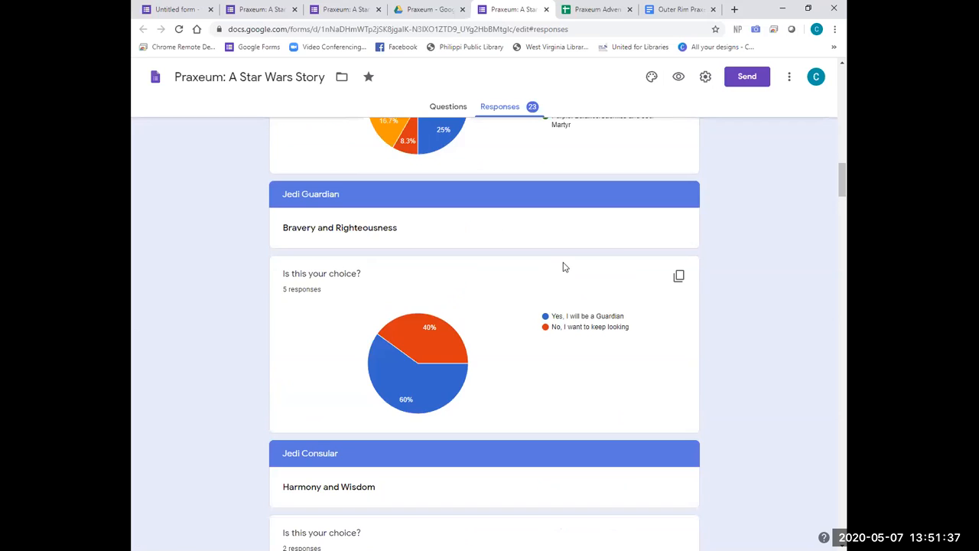
Step: Send the form's responses to a newly created spreadsheet
{"action": "scroll", "coordinate": [646, 146], "scroll_direction": "up", "scroll_amount": 5}
{"action": "scroll", "coordinate": [655, 144], "scroll_direction": "up", "scroll_amount": 5}
{"action": "left_click", "coordinate": [656, 143]}
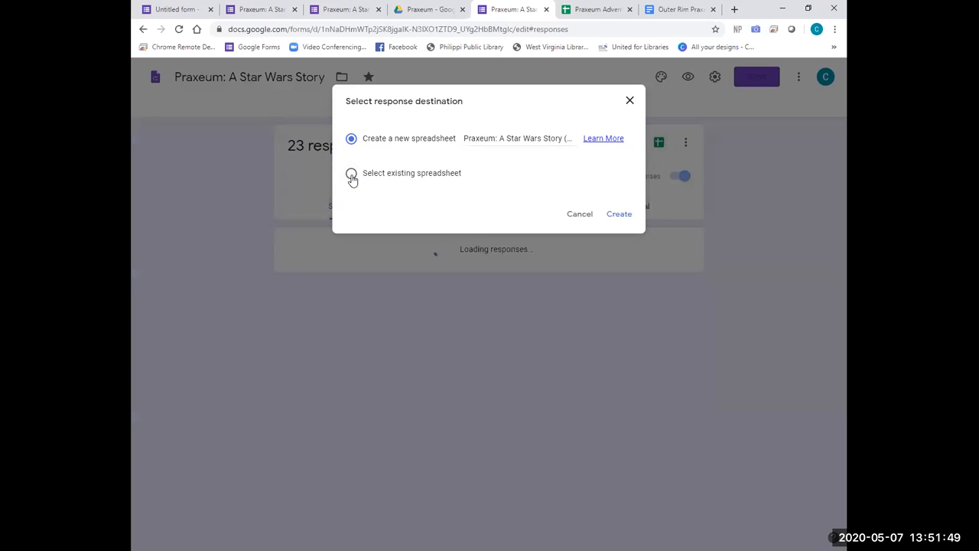
{"action": "left_click", "coordinate": [616, 216]}
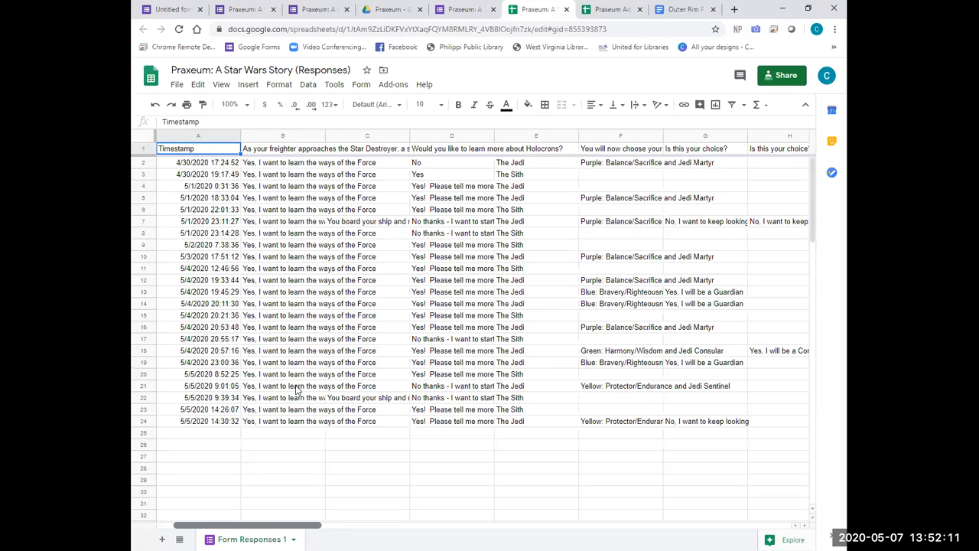
Step: Review the response spreadsheet from the timestamps across to the Sith teacher choices, and return to the first column
{"action": "scroll", "coordinate": [291, 320], "scroll_direction": "right", "scroll_amount": 1}
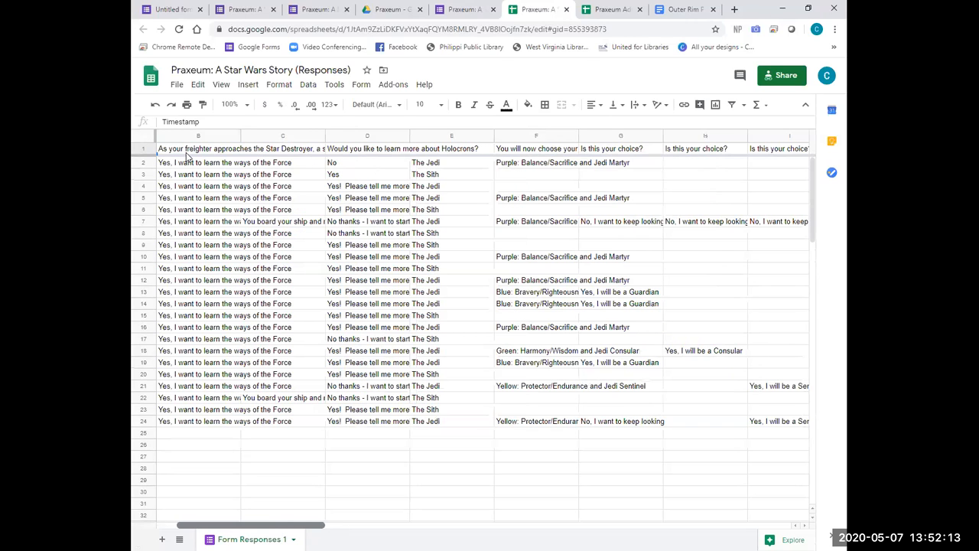
{"action": "scroll", "coordinate": [281, 178], "scroll_direction": "left", "scroll_amount": 1}
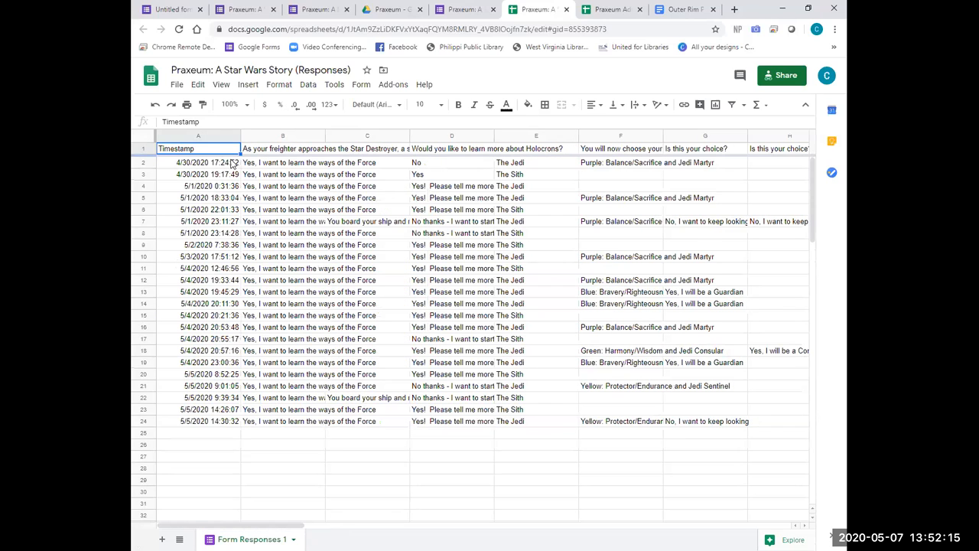
{"action": "left_click_drag", "start_coordinate": [303, 525], "coordinate": [690, 509]}
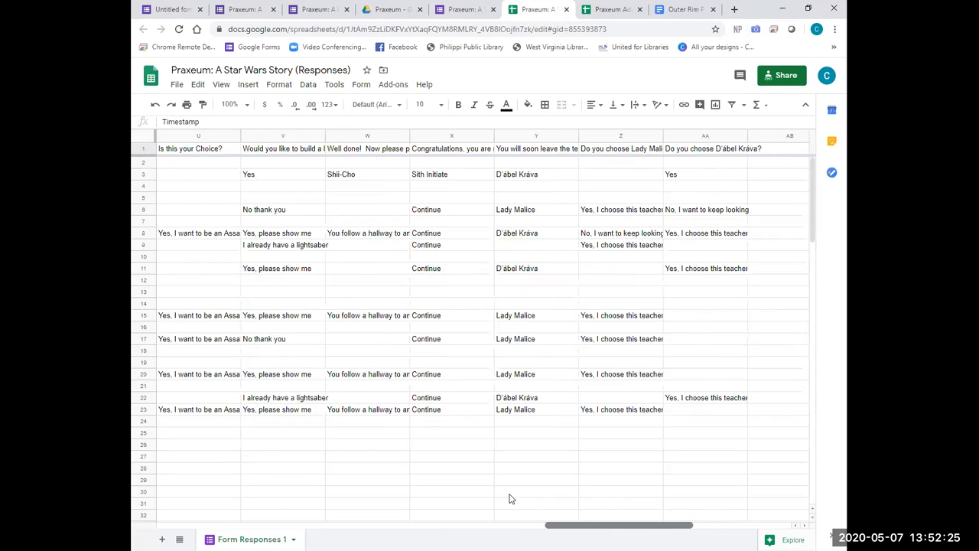
{"action": "scroll", "coordinate": [230, 367], "scroll_direction": "left", "scroll_amount": 6}
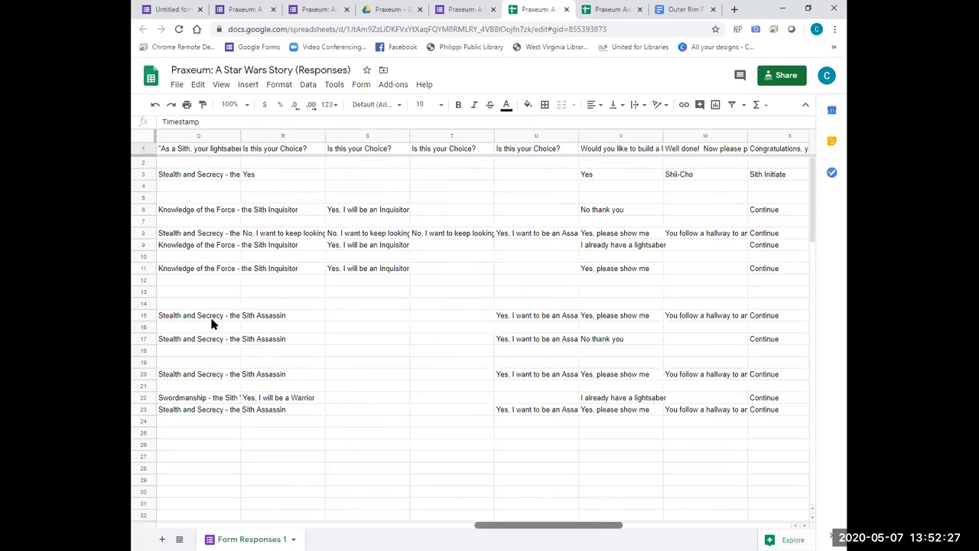
{"action": "scroll", "coordinate": [203, 199], "scroll_direction": "left", "scroll_amount": 1}
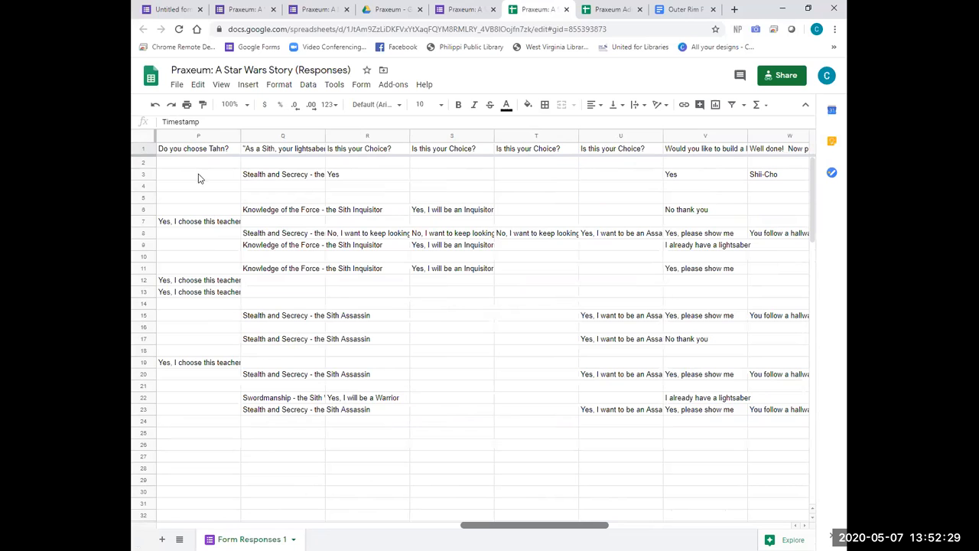
{"action": "left_click", "coordinate": [291, 526]}
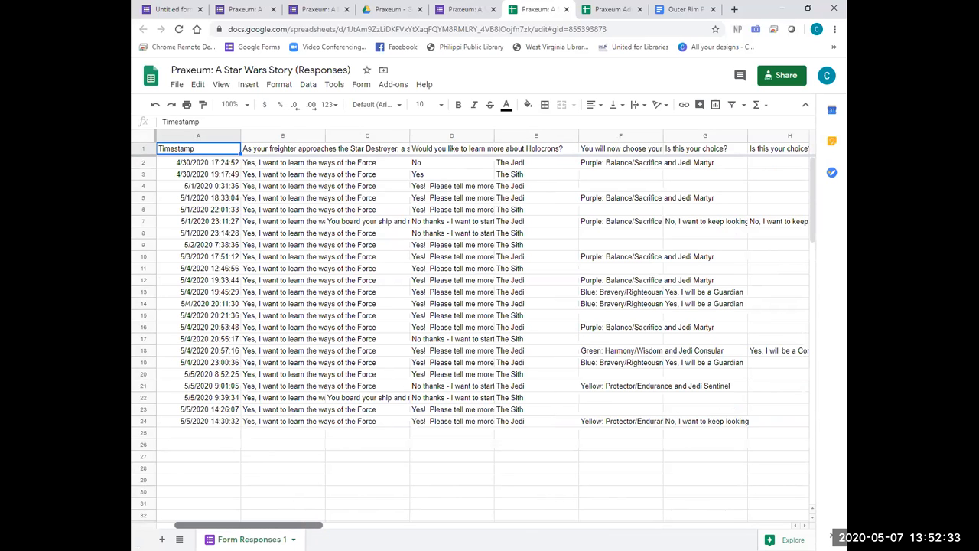
Step: Compare the individual response rows across the Holocron, Kyber Crystal and Jedi class choice columns
{"action": "scroll", "coordinate": [482, 329], "scroll_direction": "right", "scroll_amount": 1}
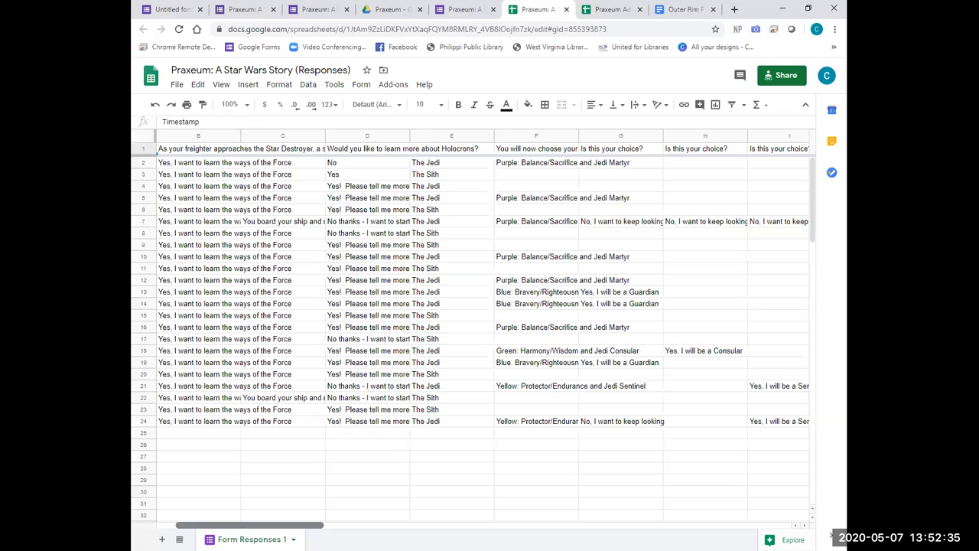
{"action": "scroll", "coordinate": [252, 177], "scroll_direction": "right", "scroll_amount": 1}
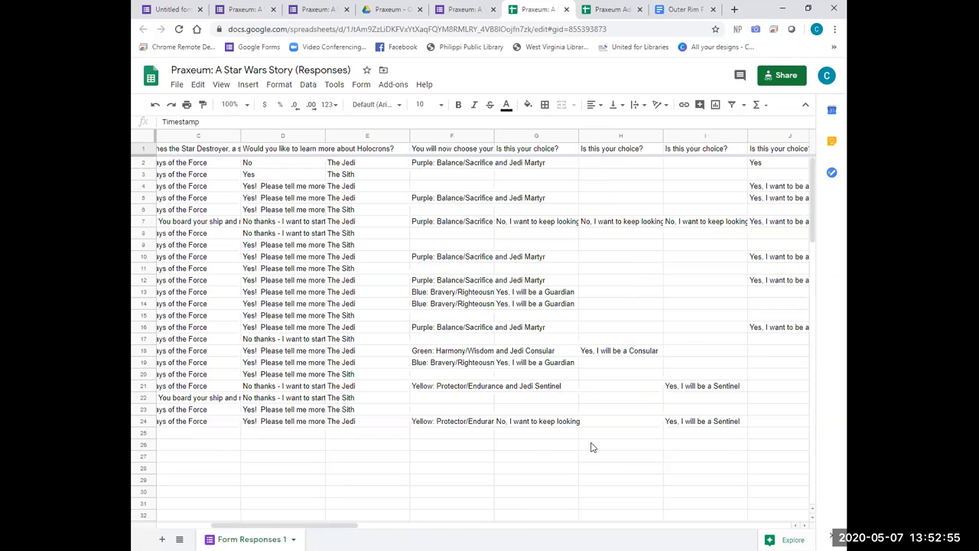
{"action": "left_click_drag", "start_coordinate": [287, 524], "coordinate": [208, 502]}
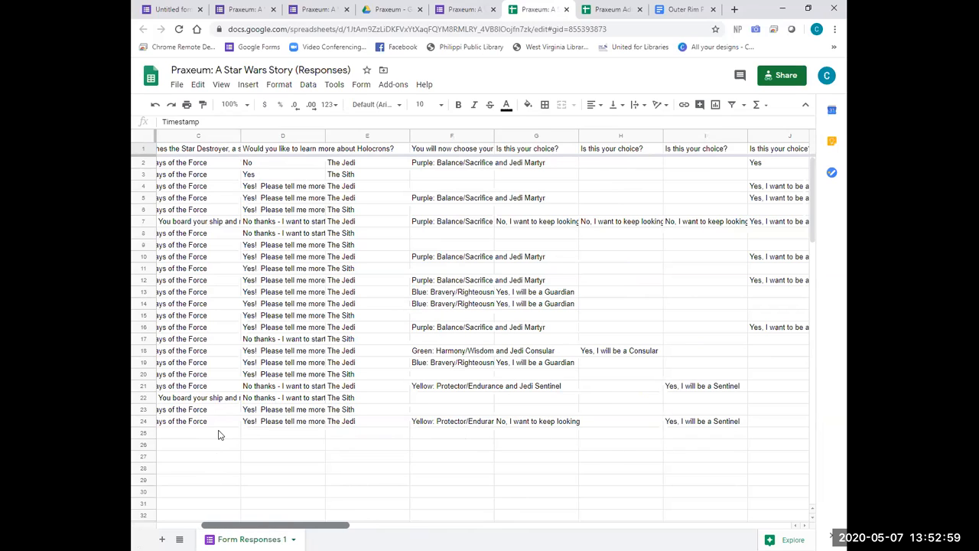
{"action": "scroll", "coordinate": [249, 418], "scroll_direction": "left", "scroll_amount": 2}
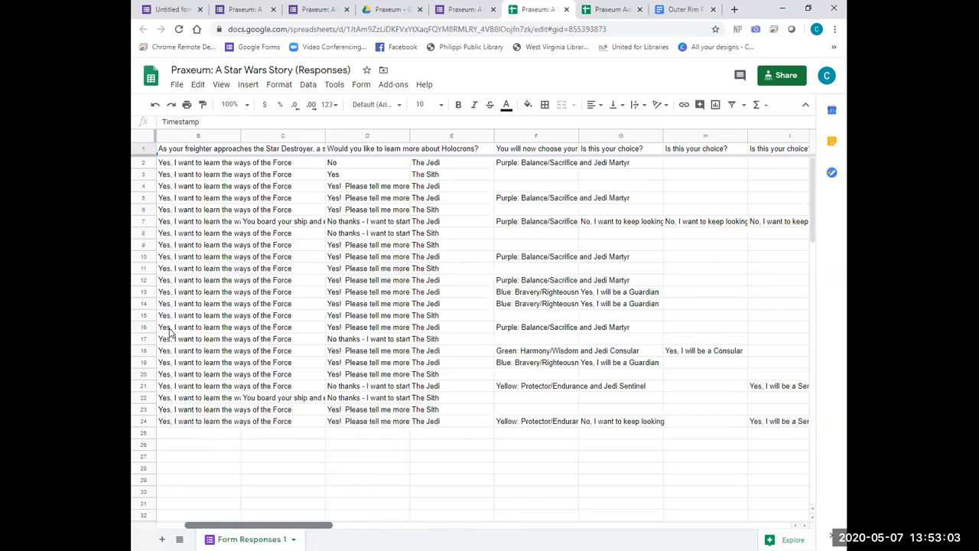
{"action": "scroll", "coordinate": [171, 332], "scroll_direction": "left", "scroll_amount": 2}
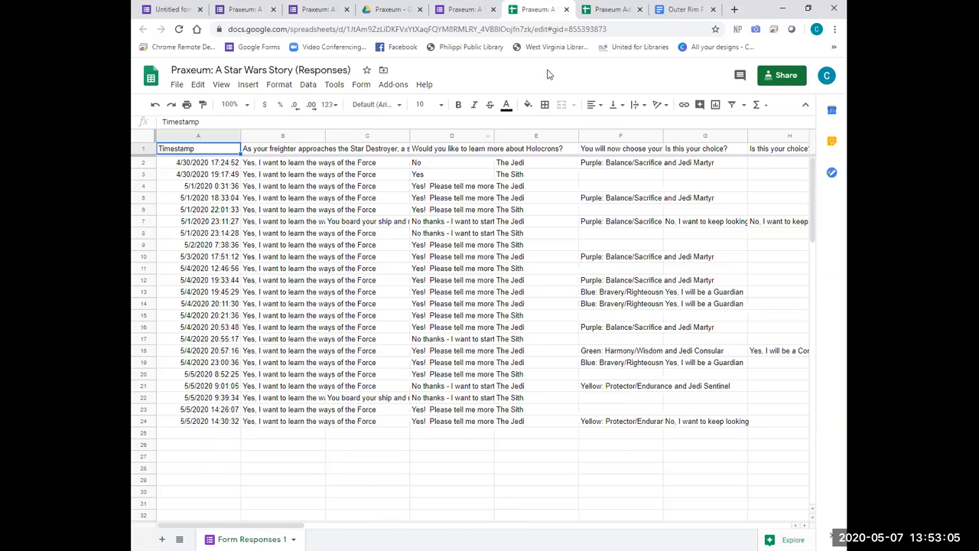
Step: Close the response spreadsheet, show the form's response summary and examine the options for managing its responses
{"action": "left_click", "coordinate": [566, 9]}
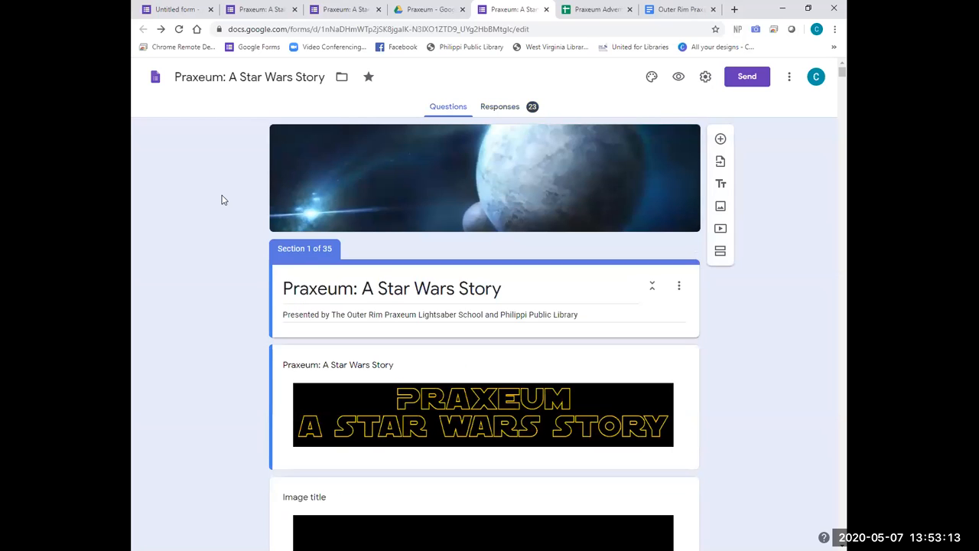
{"action": "left_click", "coordinate": [494, 109]}
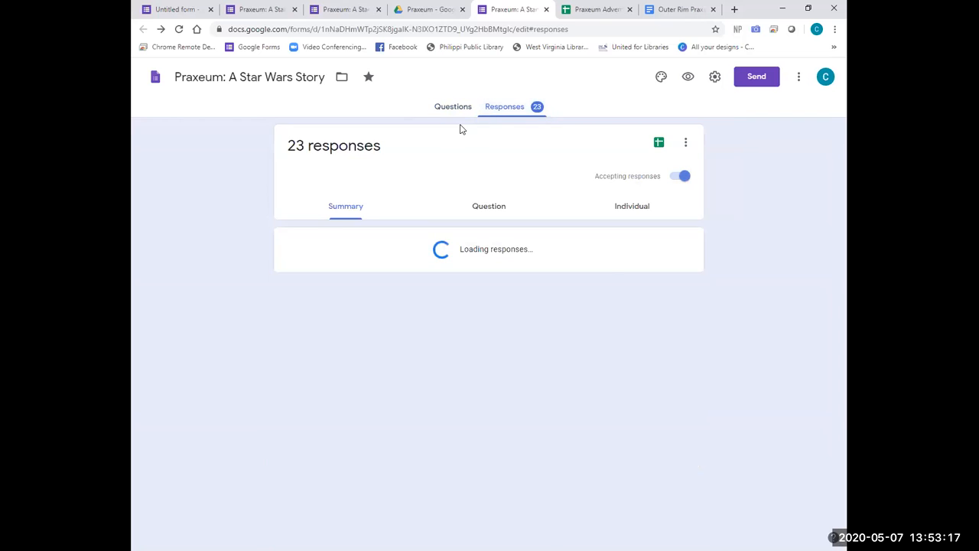
{"action": "left_click_drag", "start_coordinate": [284, 146], "coordinate": [386, 151]}
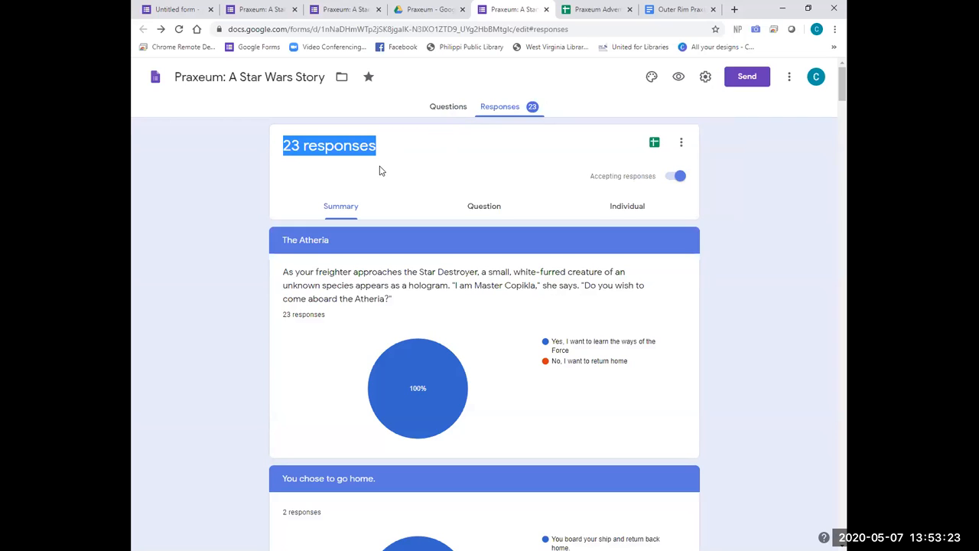
{"action": "left_click", "coordinate": [681, 143]}
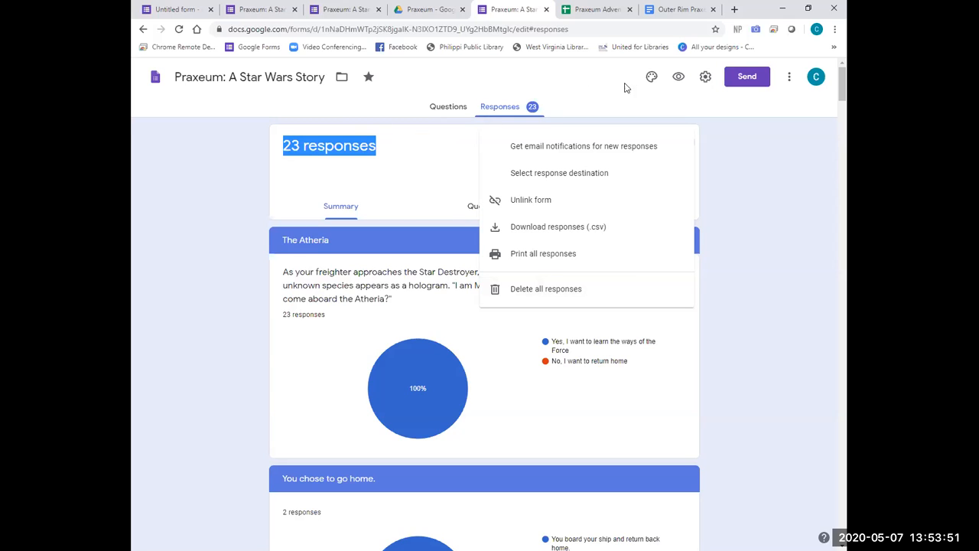
{"action": "left_click", "coordinate": [704, 101]}
Step: Check the Praxeum Adventure Layout spreadsheet and return to the questions of the Praxeum: A Star Wars Story form
{"action": "left_click", "coordinate": [601, 10]}
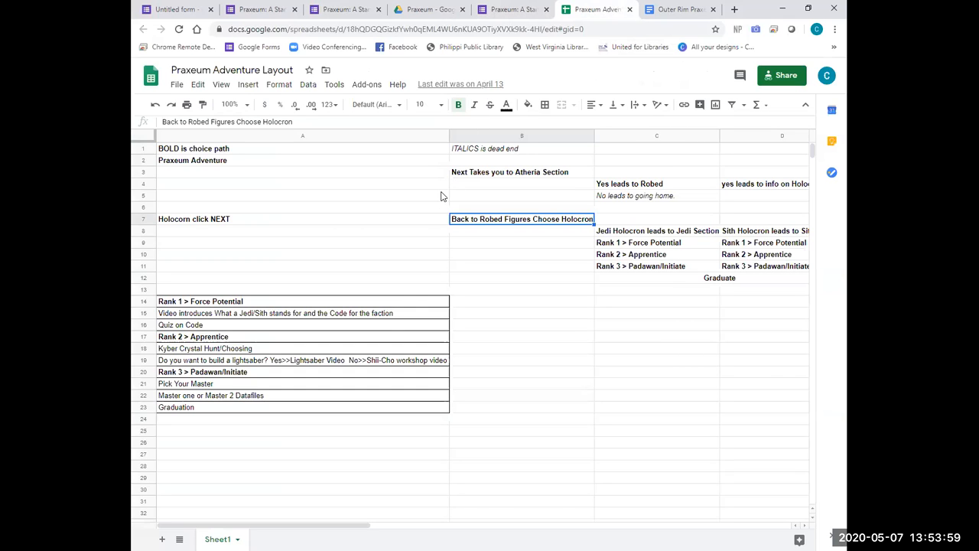
{"action": "key", "text": "ctrl+shift+Tab"}
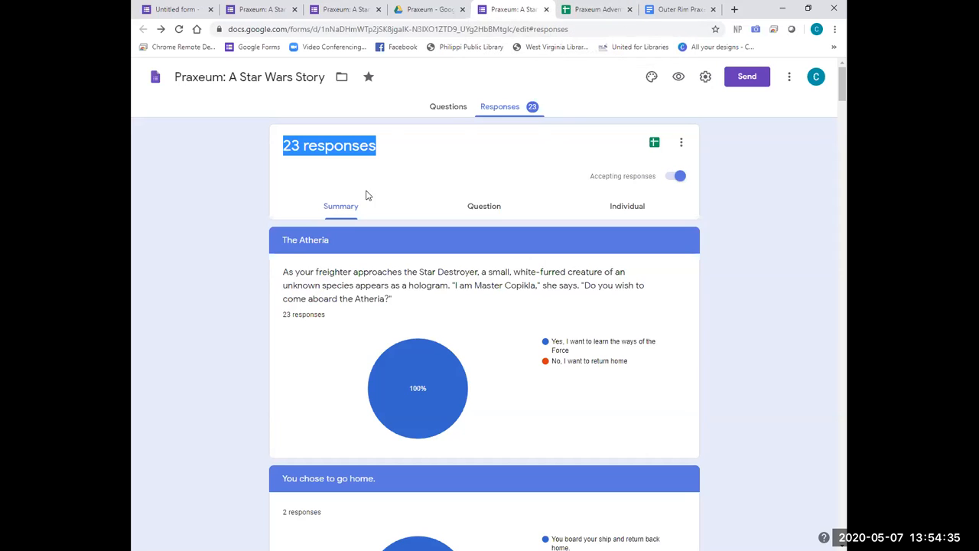
{"action": "left_click", "coordinate": [449, 111]}
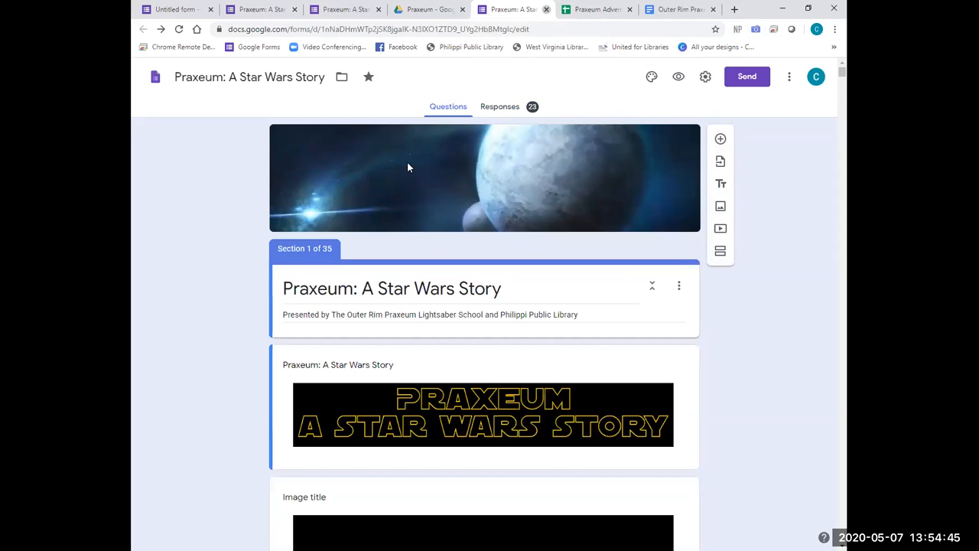
Step: Close the Praxeum: A Star Wars Story form editor, the Adventure Layout spreadsheet, the Outer Rim Praxeum Story document and the Drive folder
{"action": "left_click", "coordinate": [608, 13]}
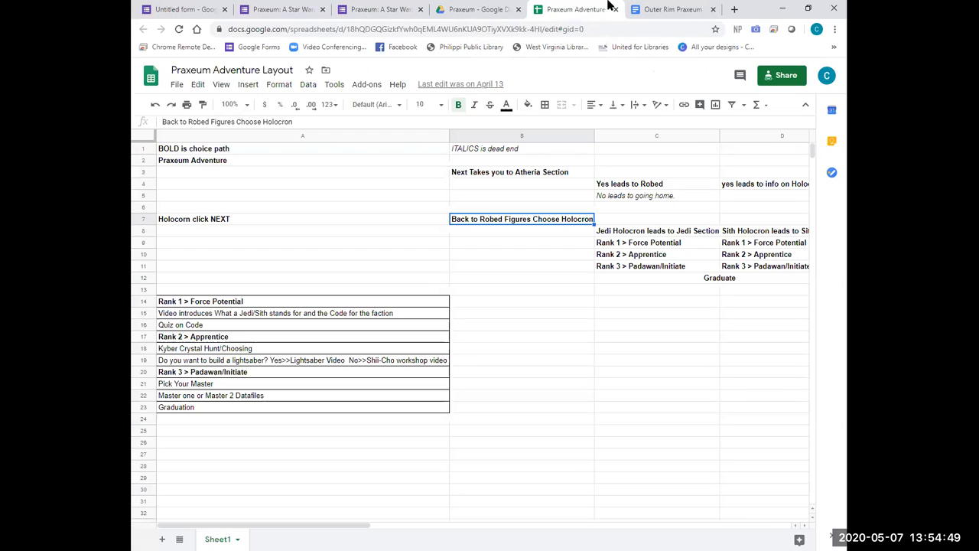
{"action": "key", "text": "ctrl+w"}
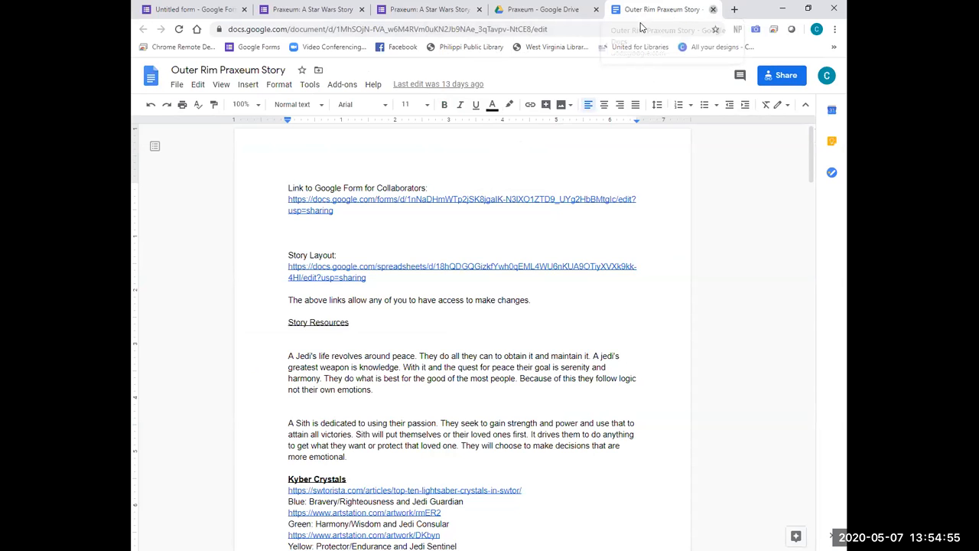
{"action": "key", "text": "ctrl+w"}
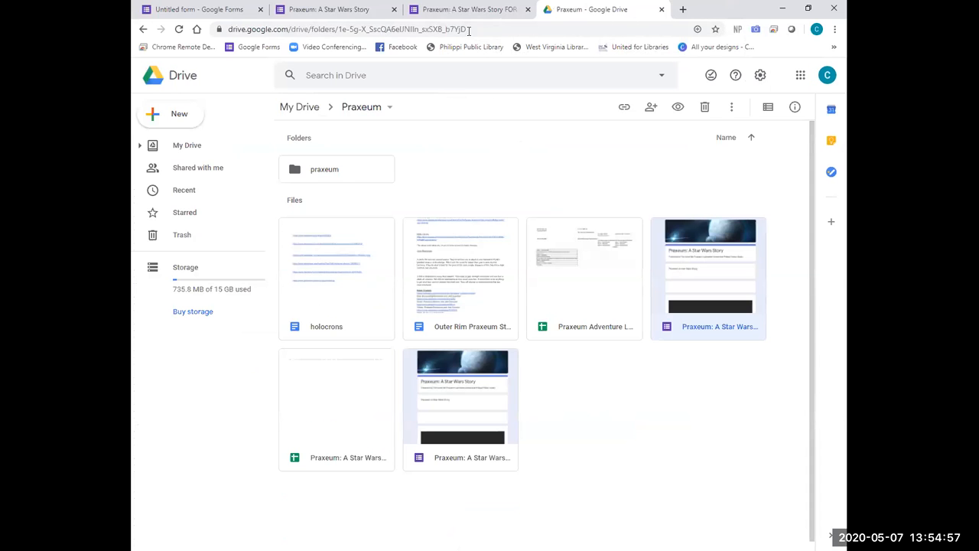
{"action": "key", "text": "ctrl+w"}
Step: Return to the ZOOM MEETING form's questions, and close that form and the respondent view of the story
{"action": "left_click", "coordinate": [461, 109]}
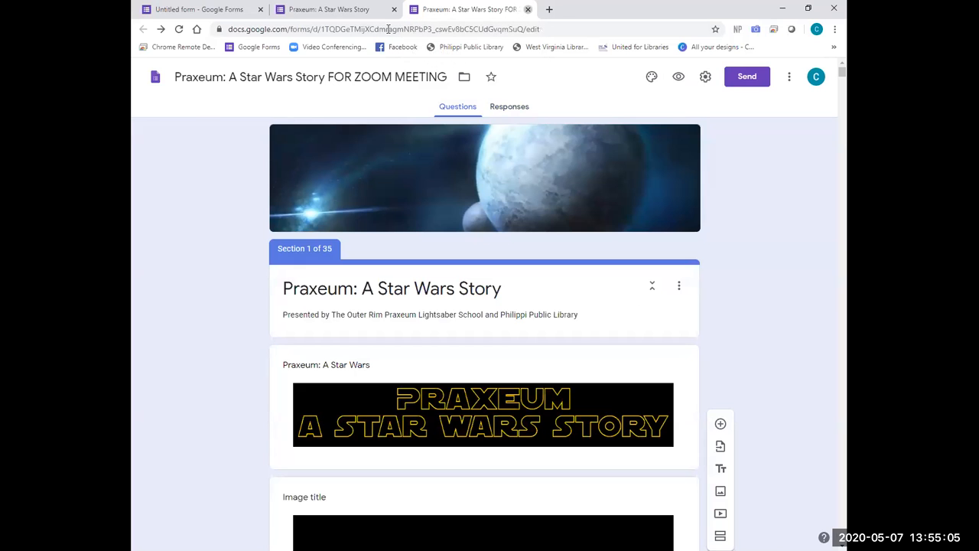
{"action": "left_click", "coordinate": [368, 15]}
{"action": "left_click", "coordinate": [394, 10]}
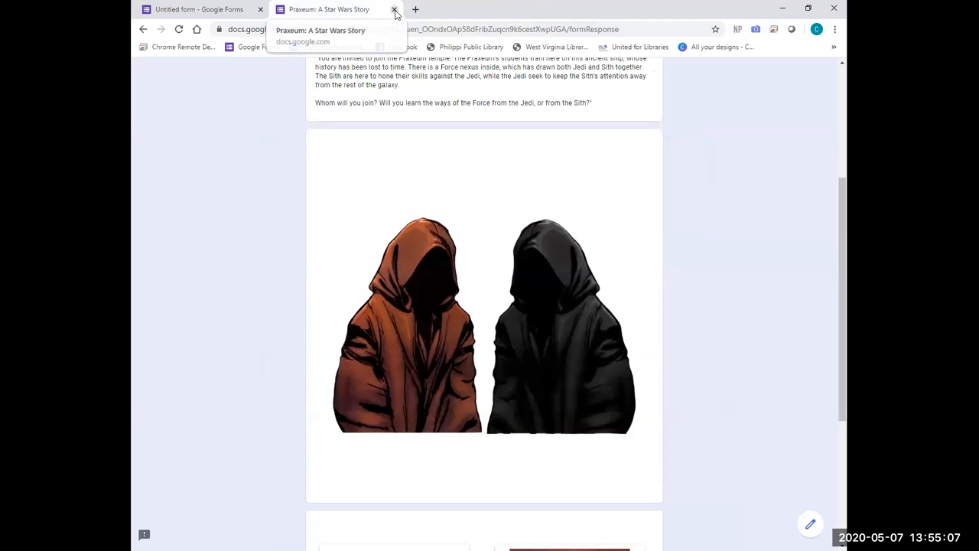